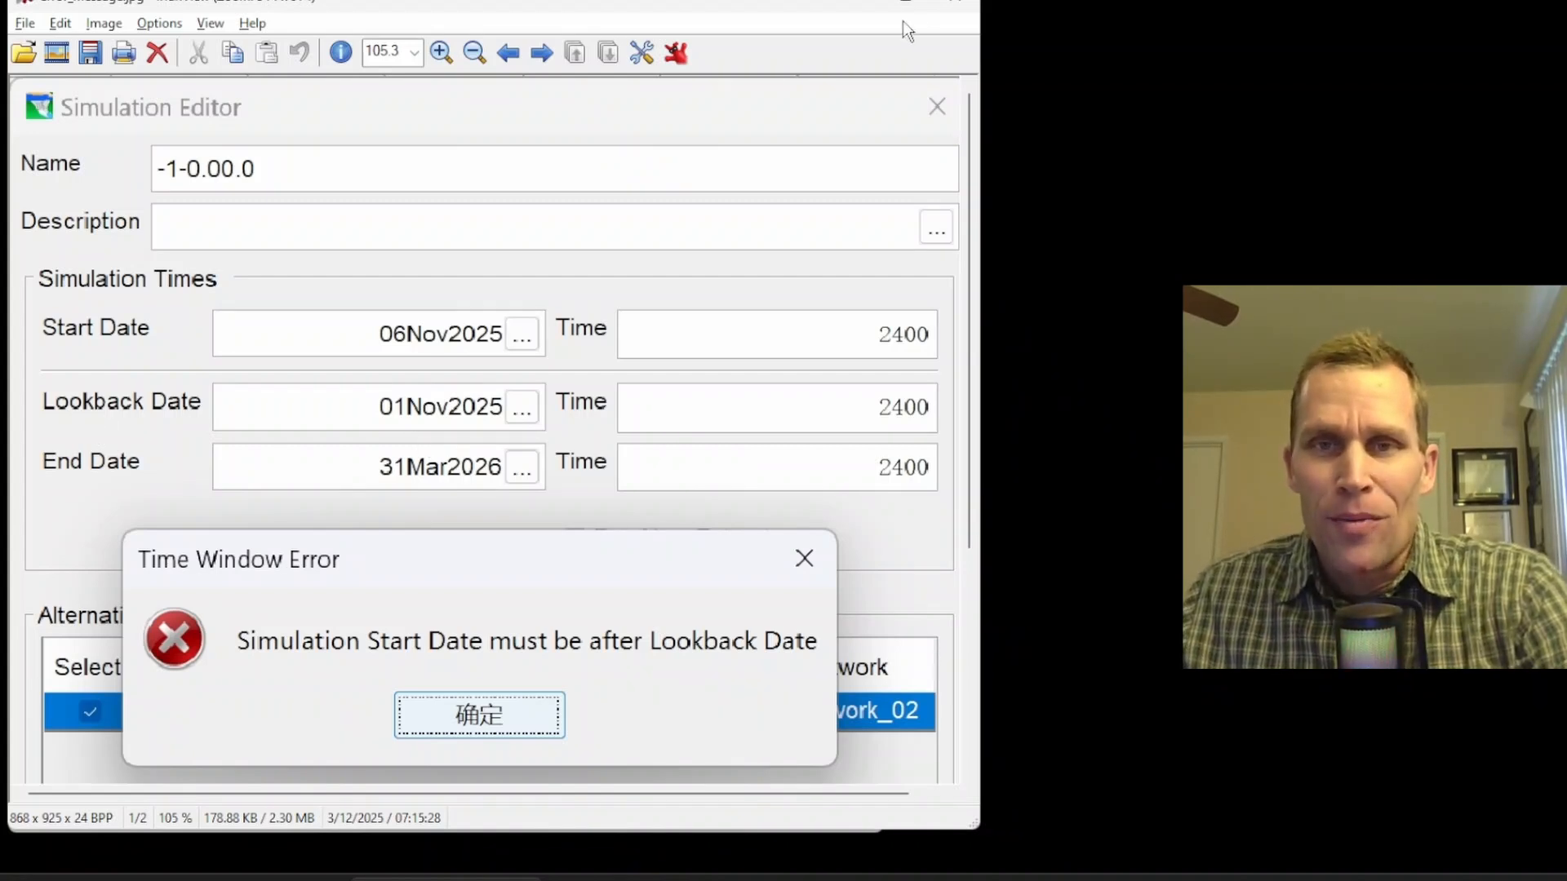
- Close the error image and open the TEST01.wksp watershed from the project folder of support case 05 in HEC-ResSim
left_click(947, 4)
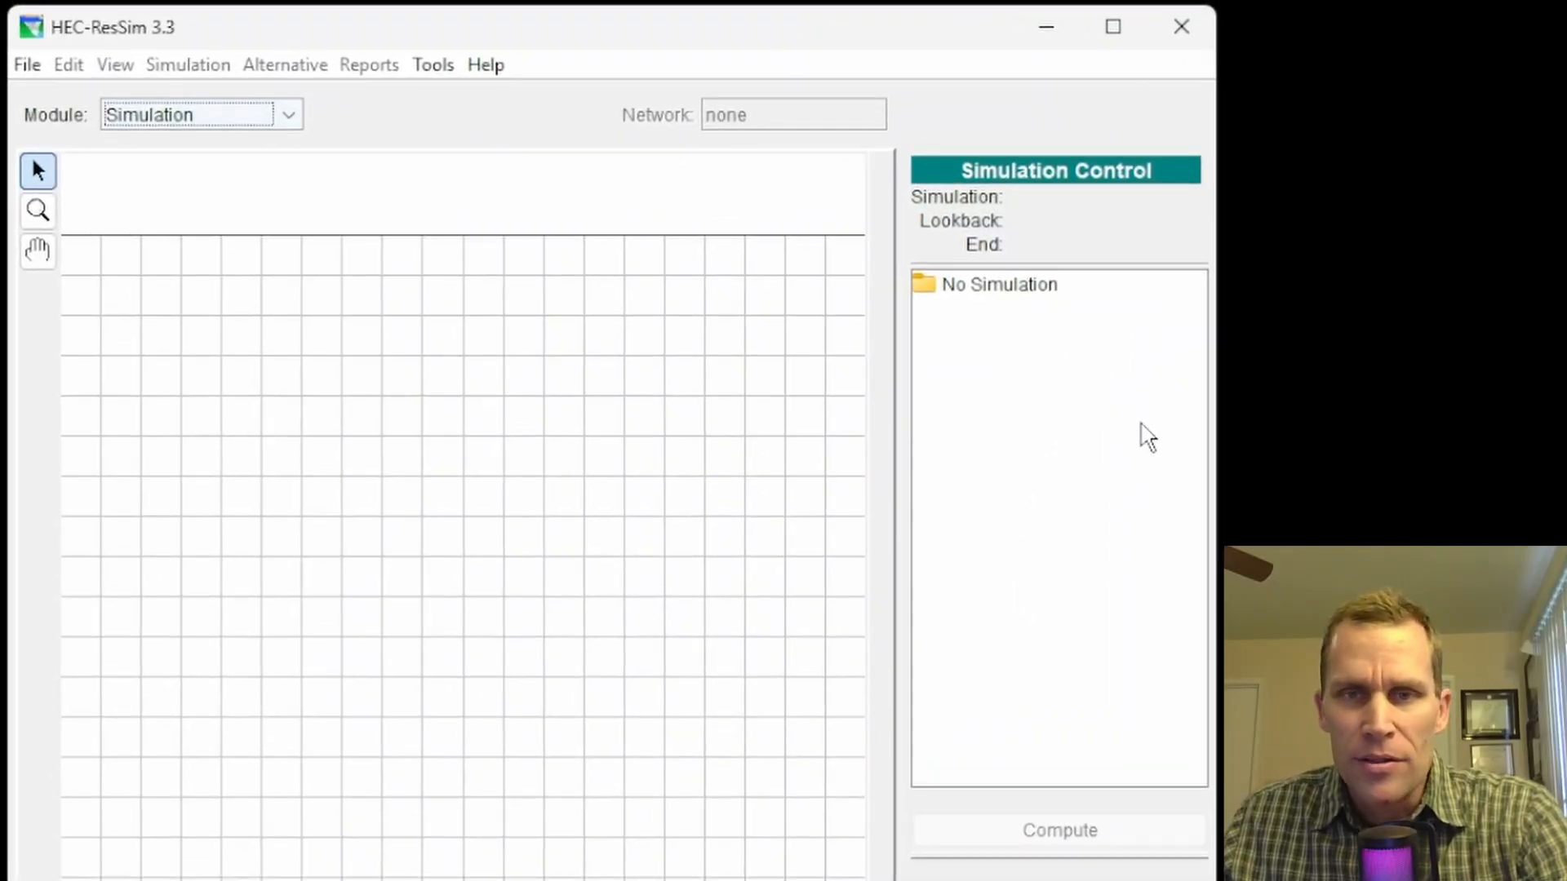
left_click_drag(1217, 464, 1235, 464)
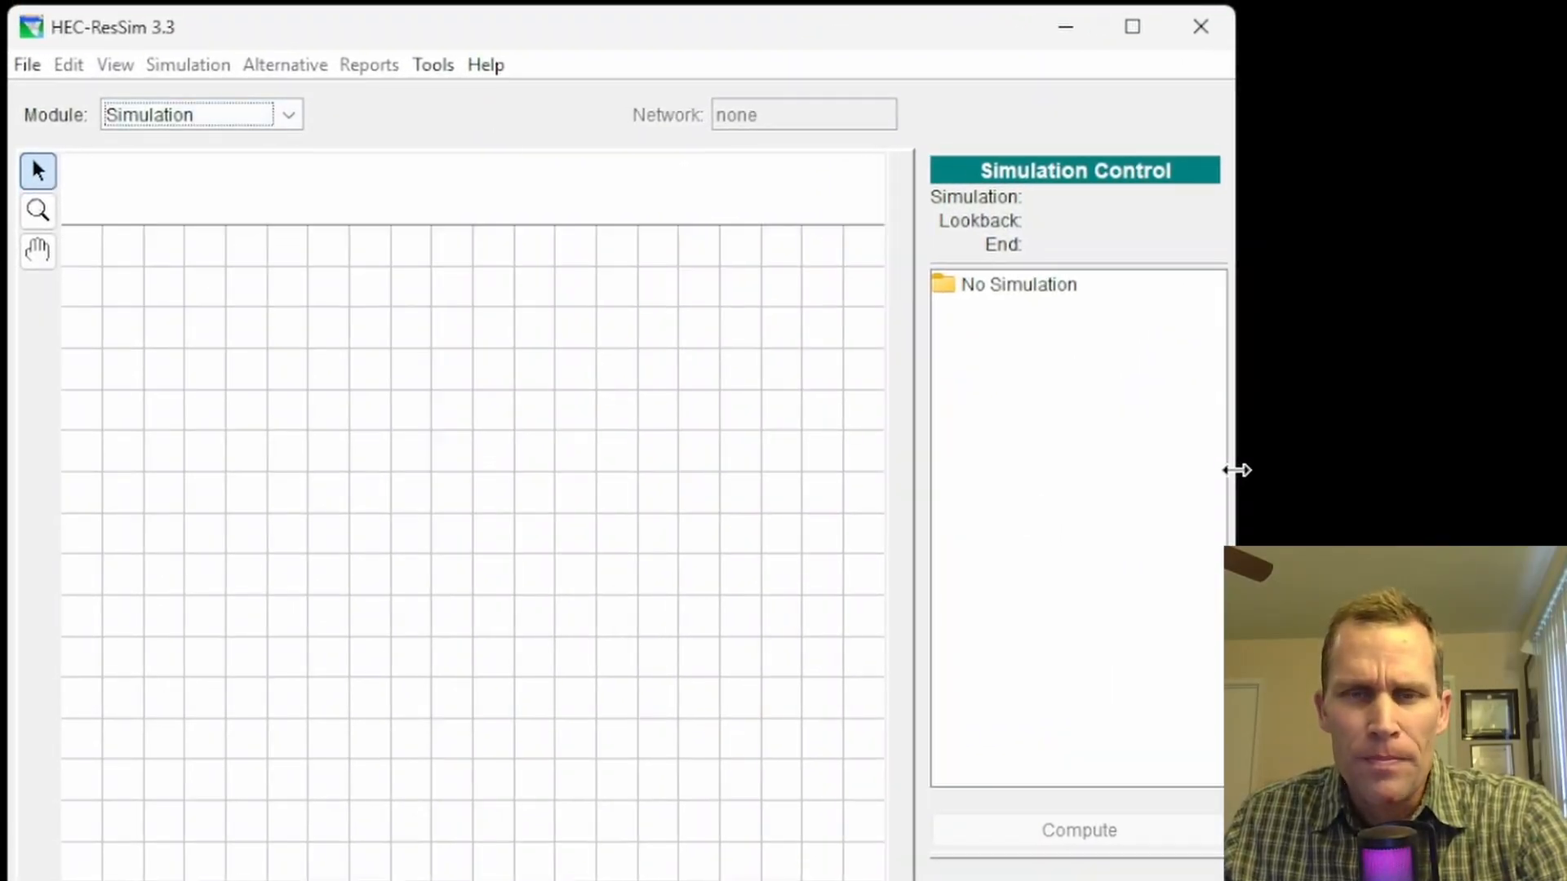
left_click(25, 64)
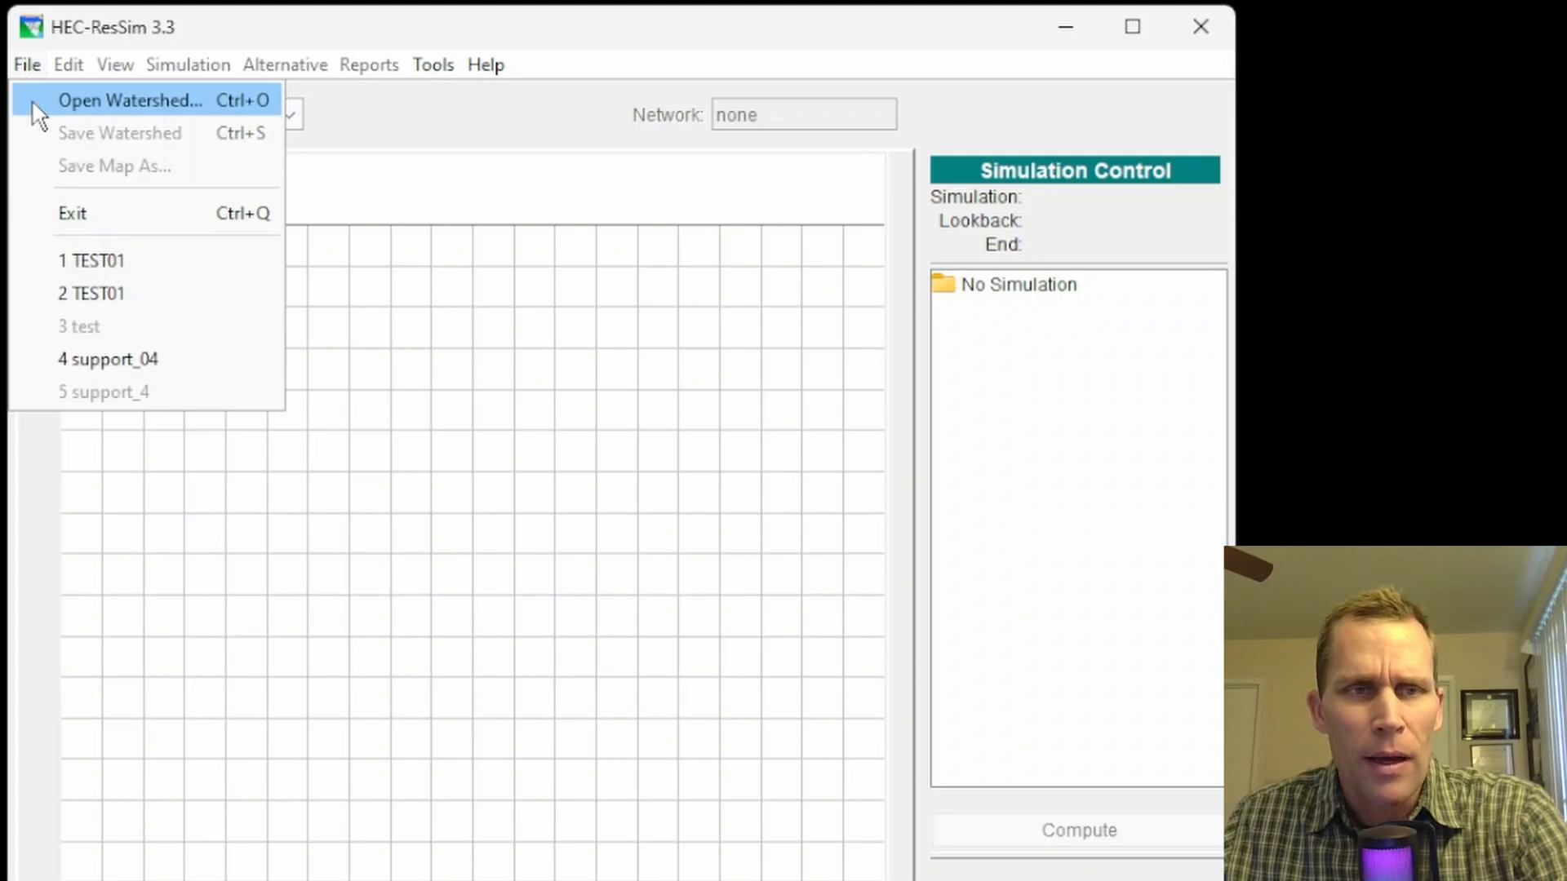
left_click(61, 114)
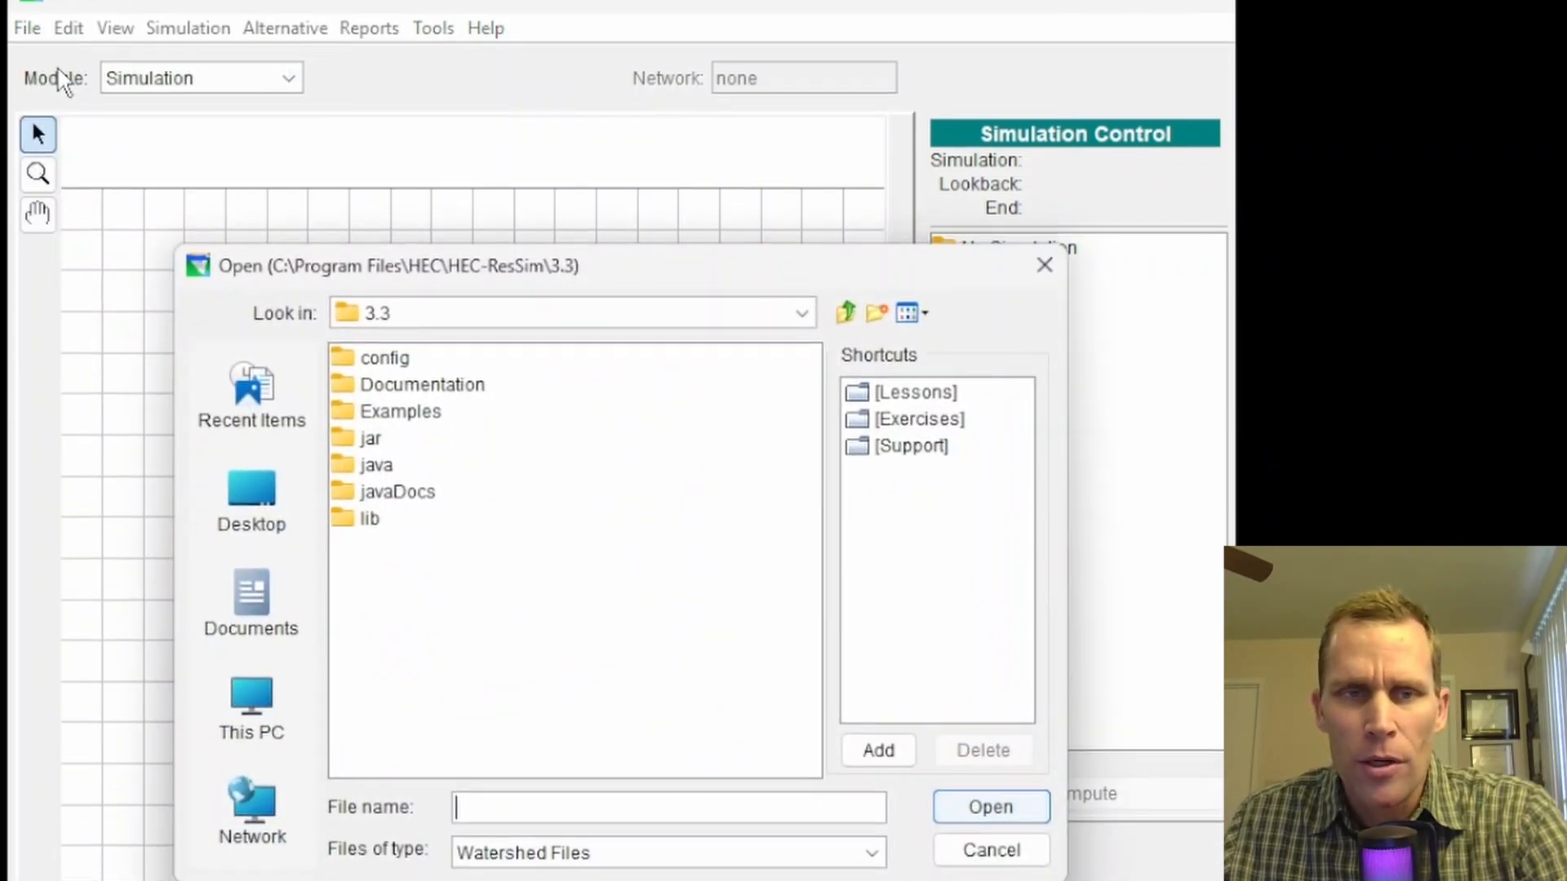
left_click(912, 415)
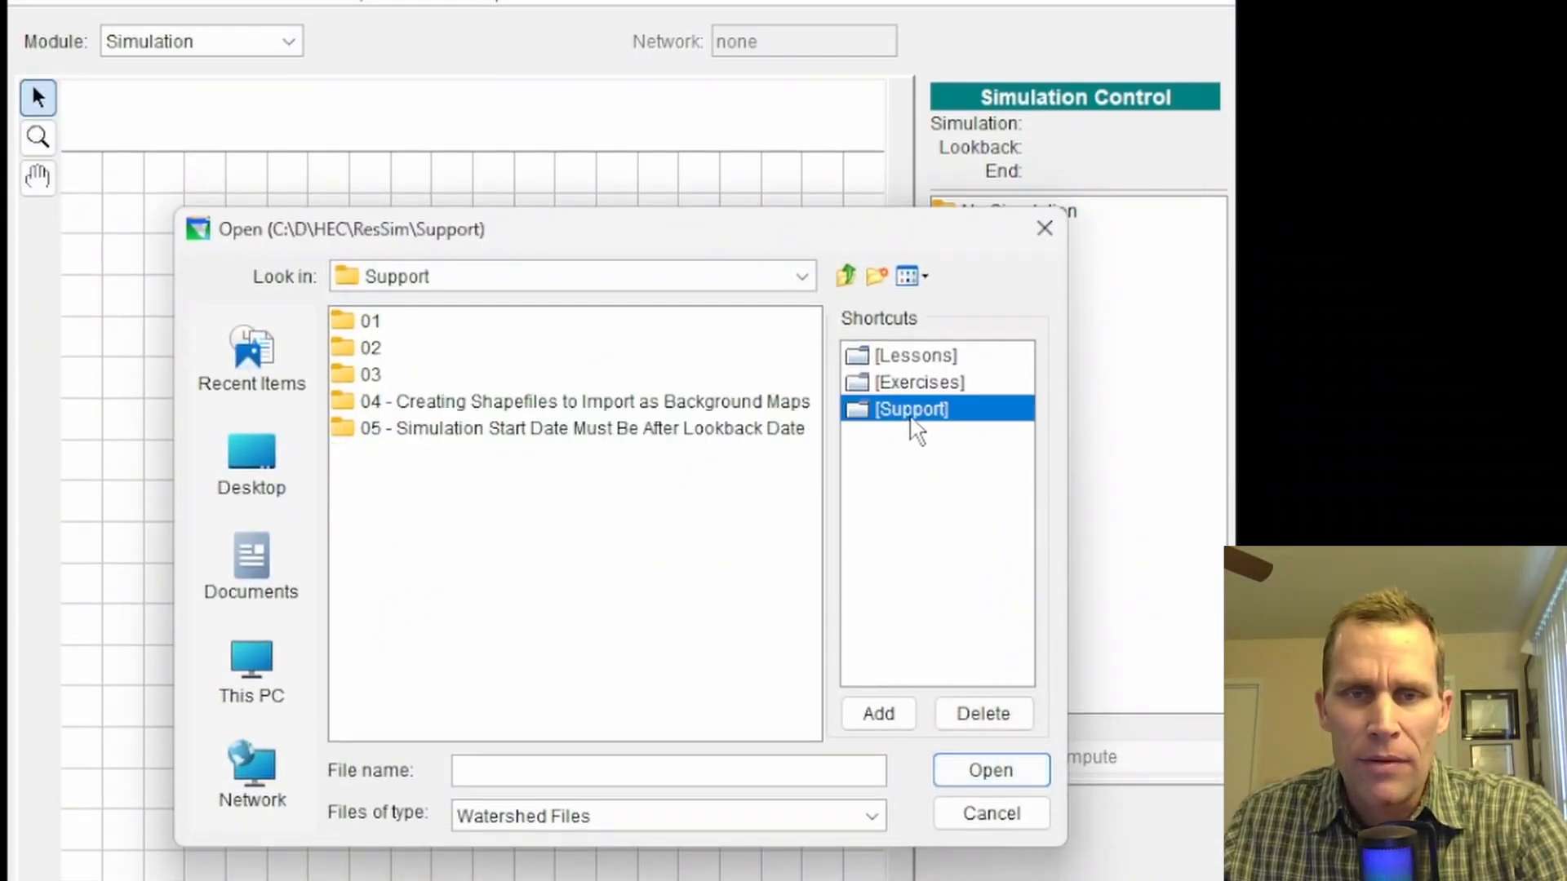
double_click(710, 426)
double_click(388, 320)
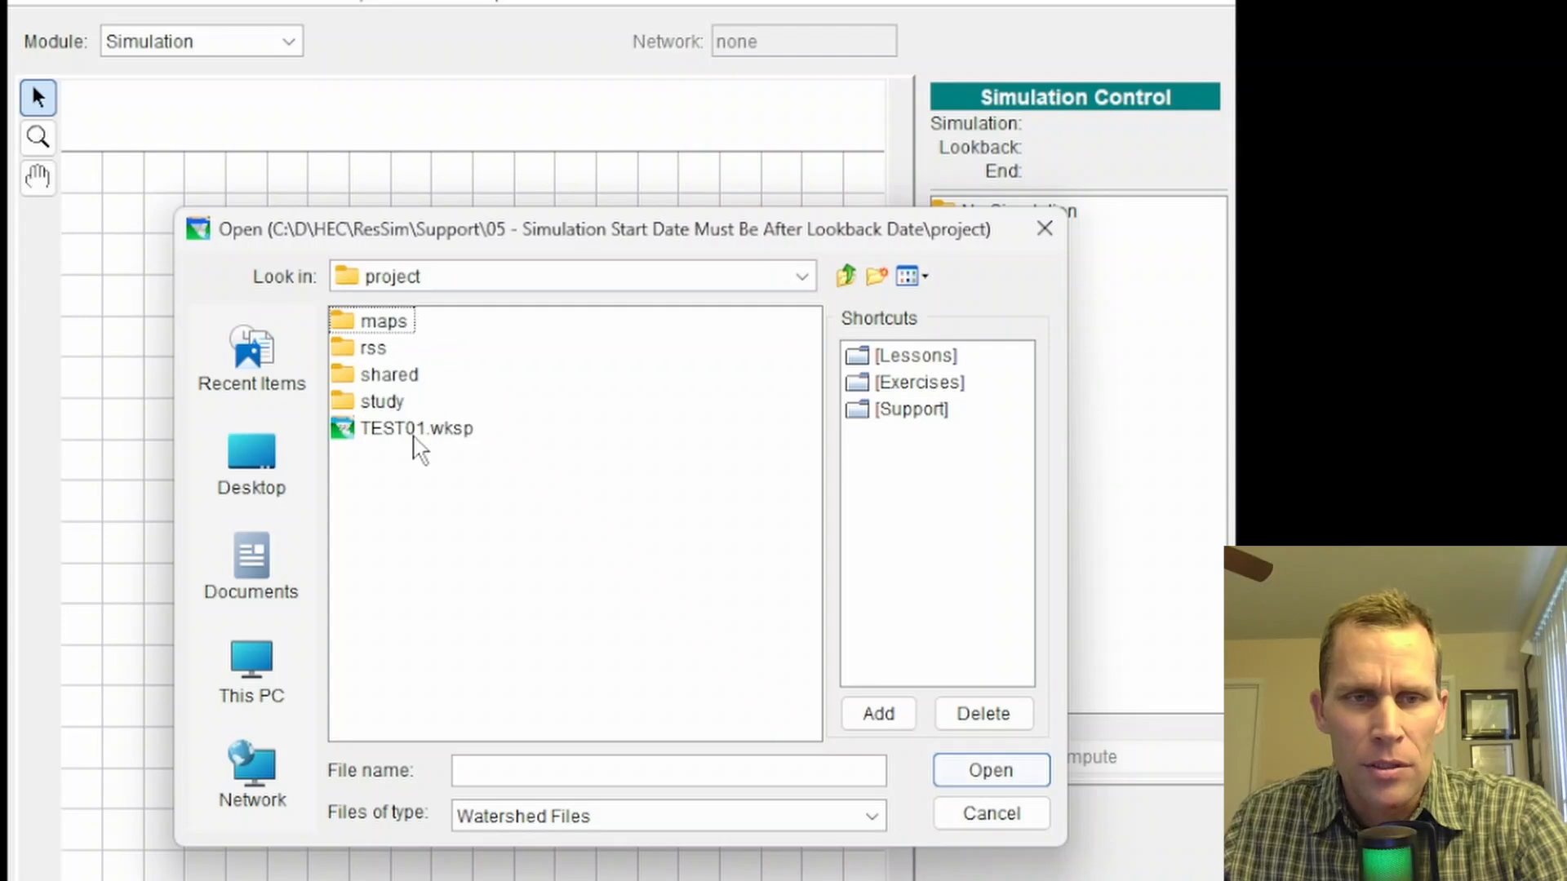
left_click(412, 430)
left_click(989, 770)
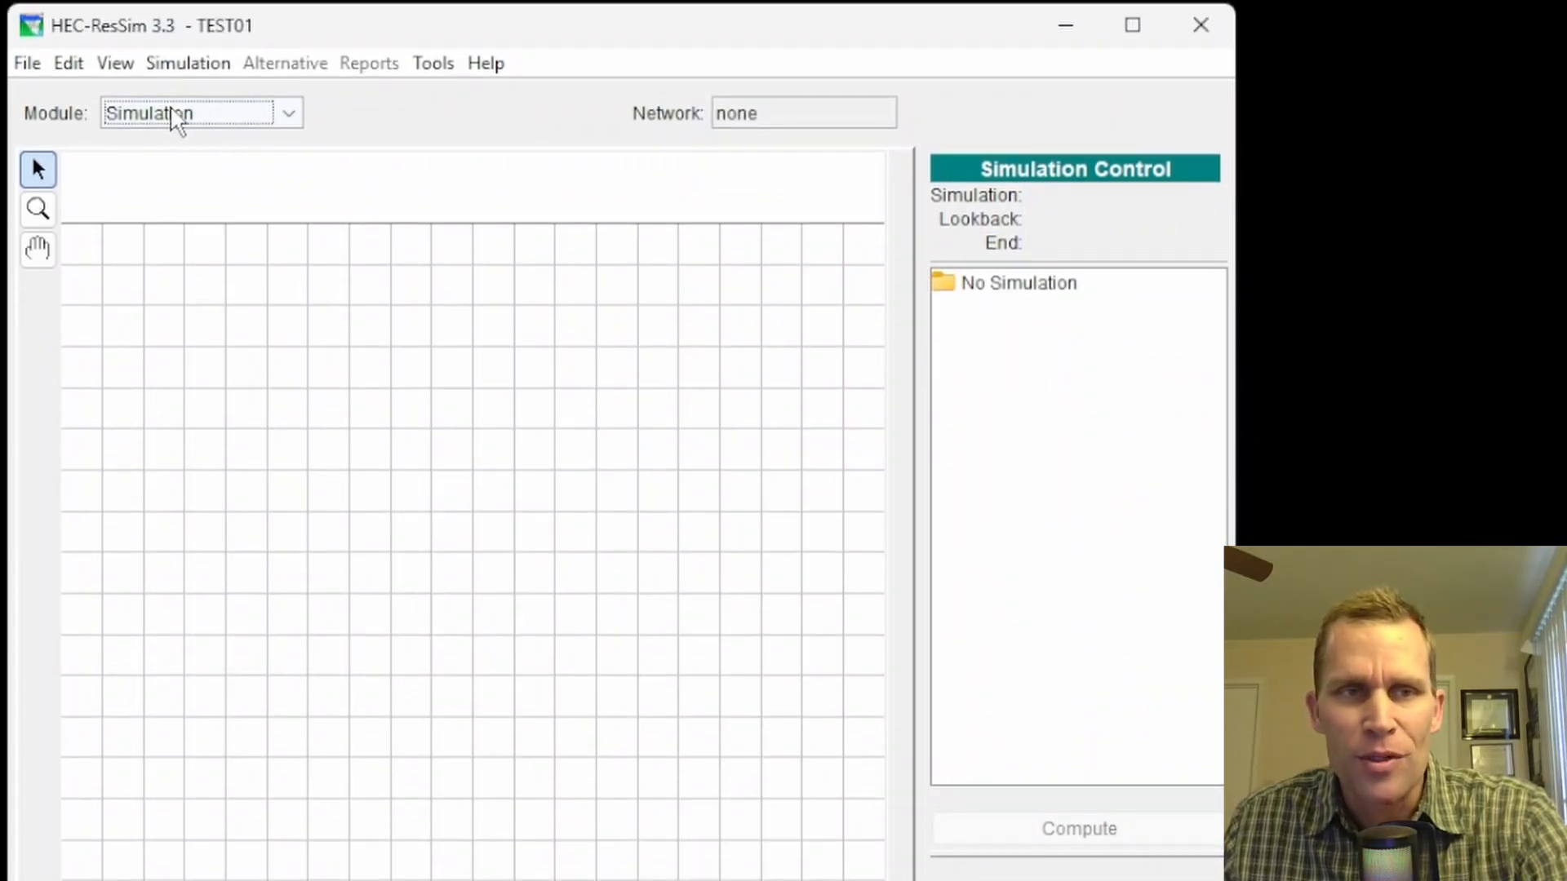
- Switch to the Watershed Setup module and allow editing of the Study configuration
left_click(288, 112)
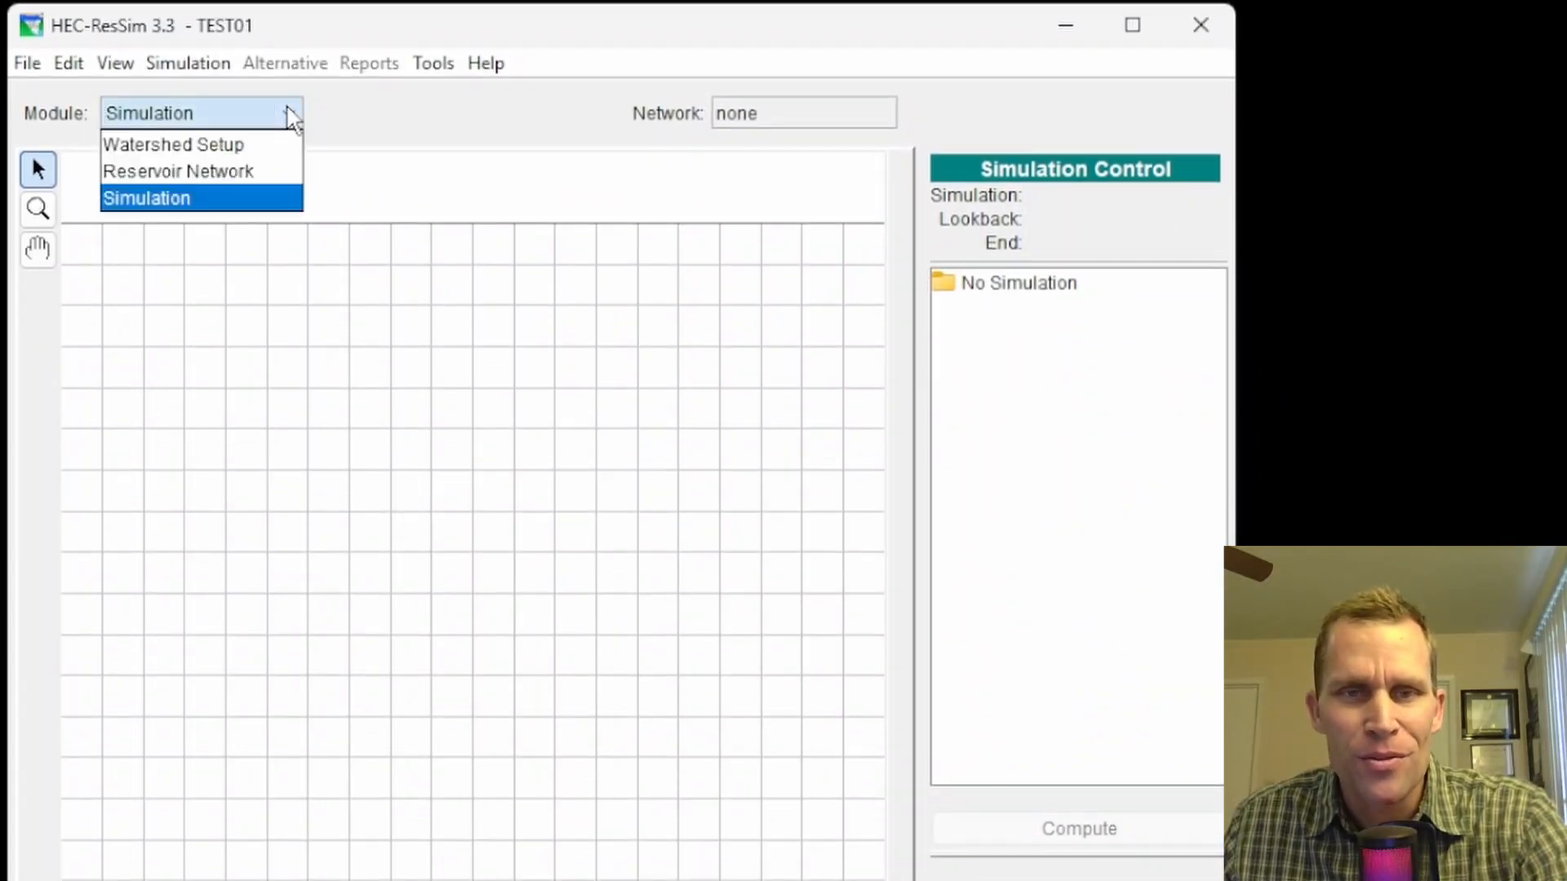
left_click(214, 147)
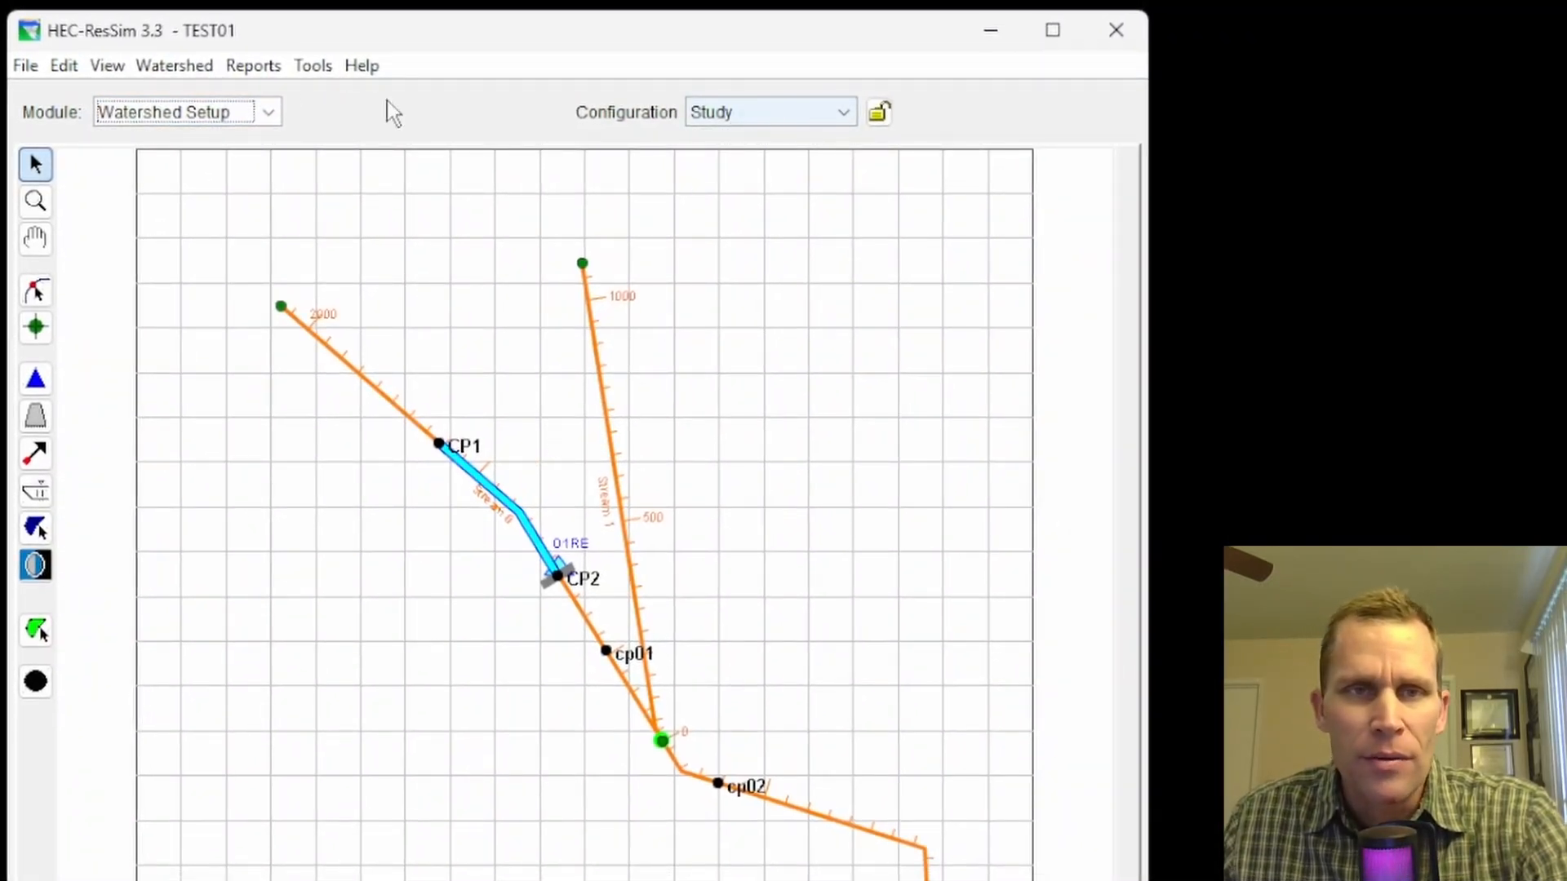
left_click(107, 65)
mouse_move(78, 70)
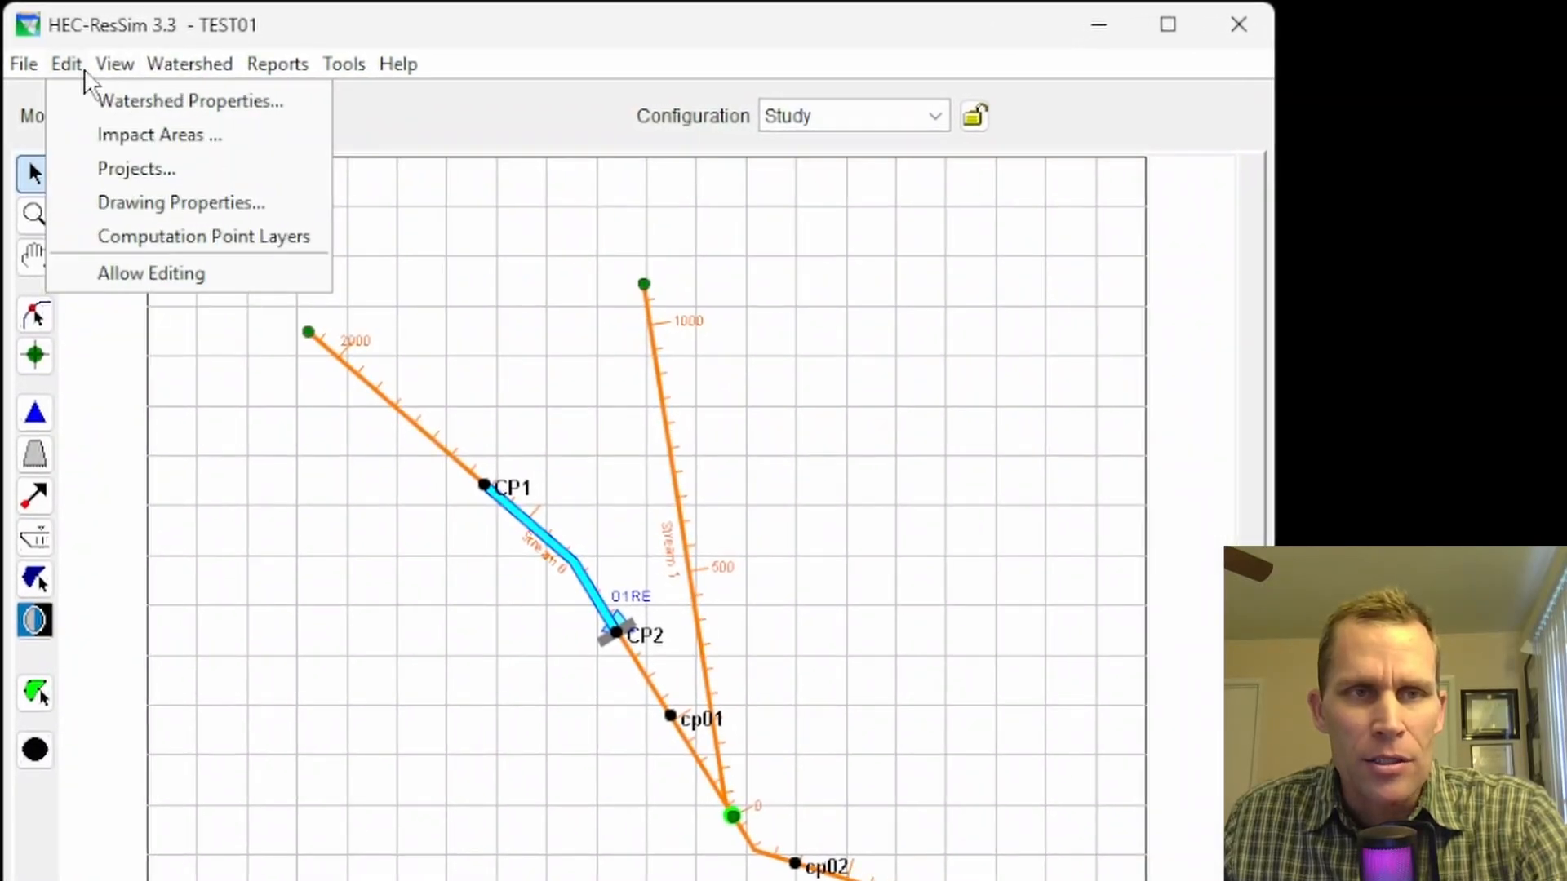
left_click(122, 273)
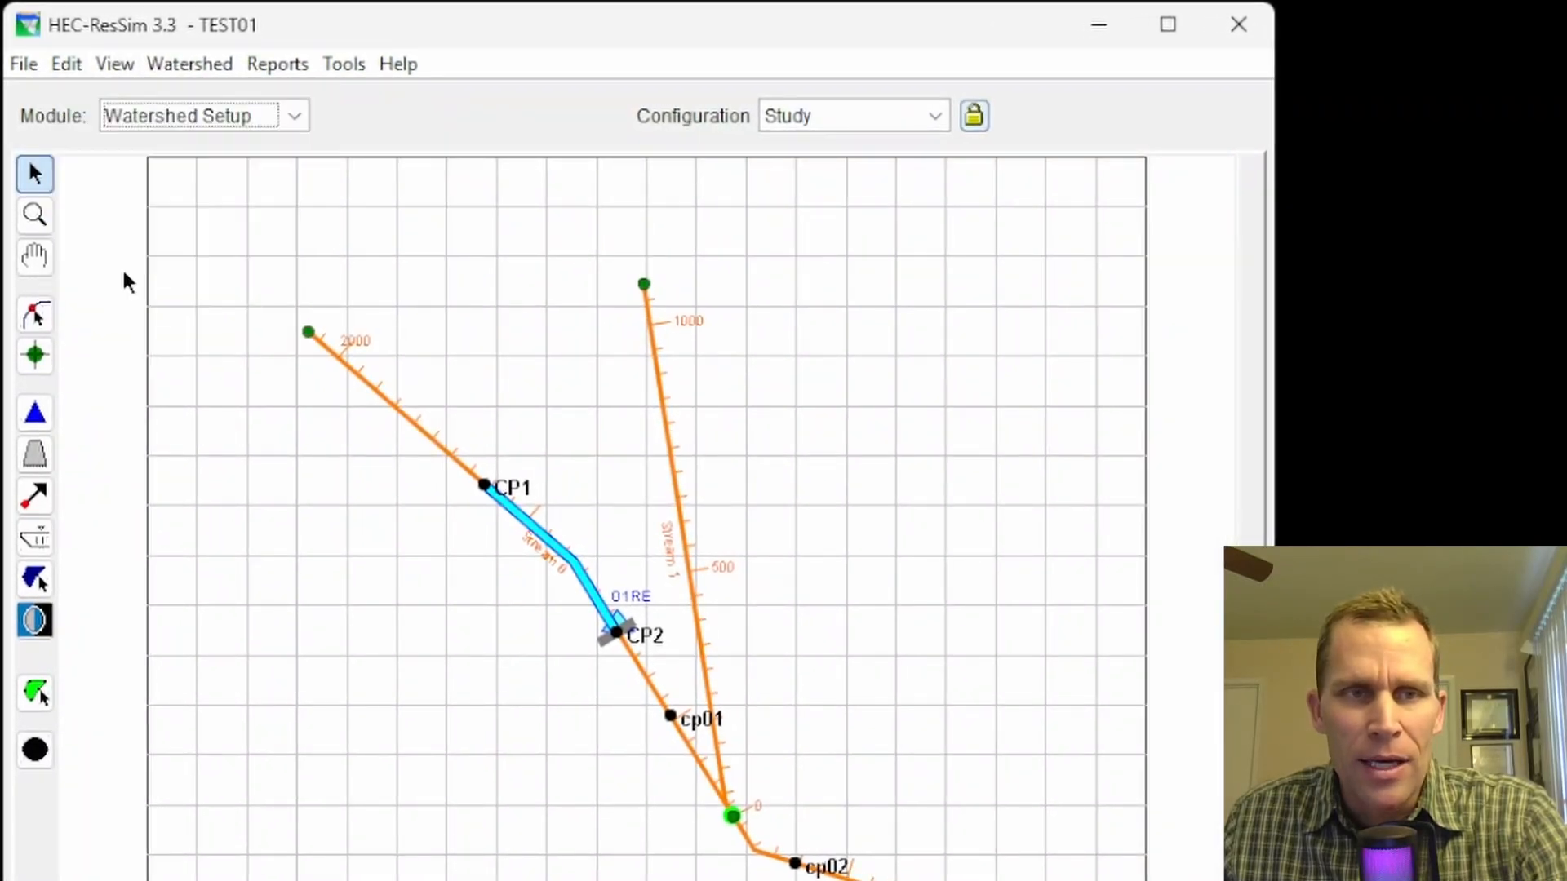
- Switch to the Reservoir Network module, saving the configuration changes
left_click(291, 118)
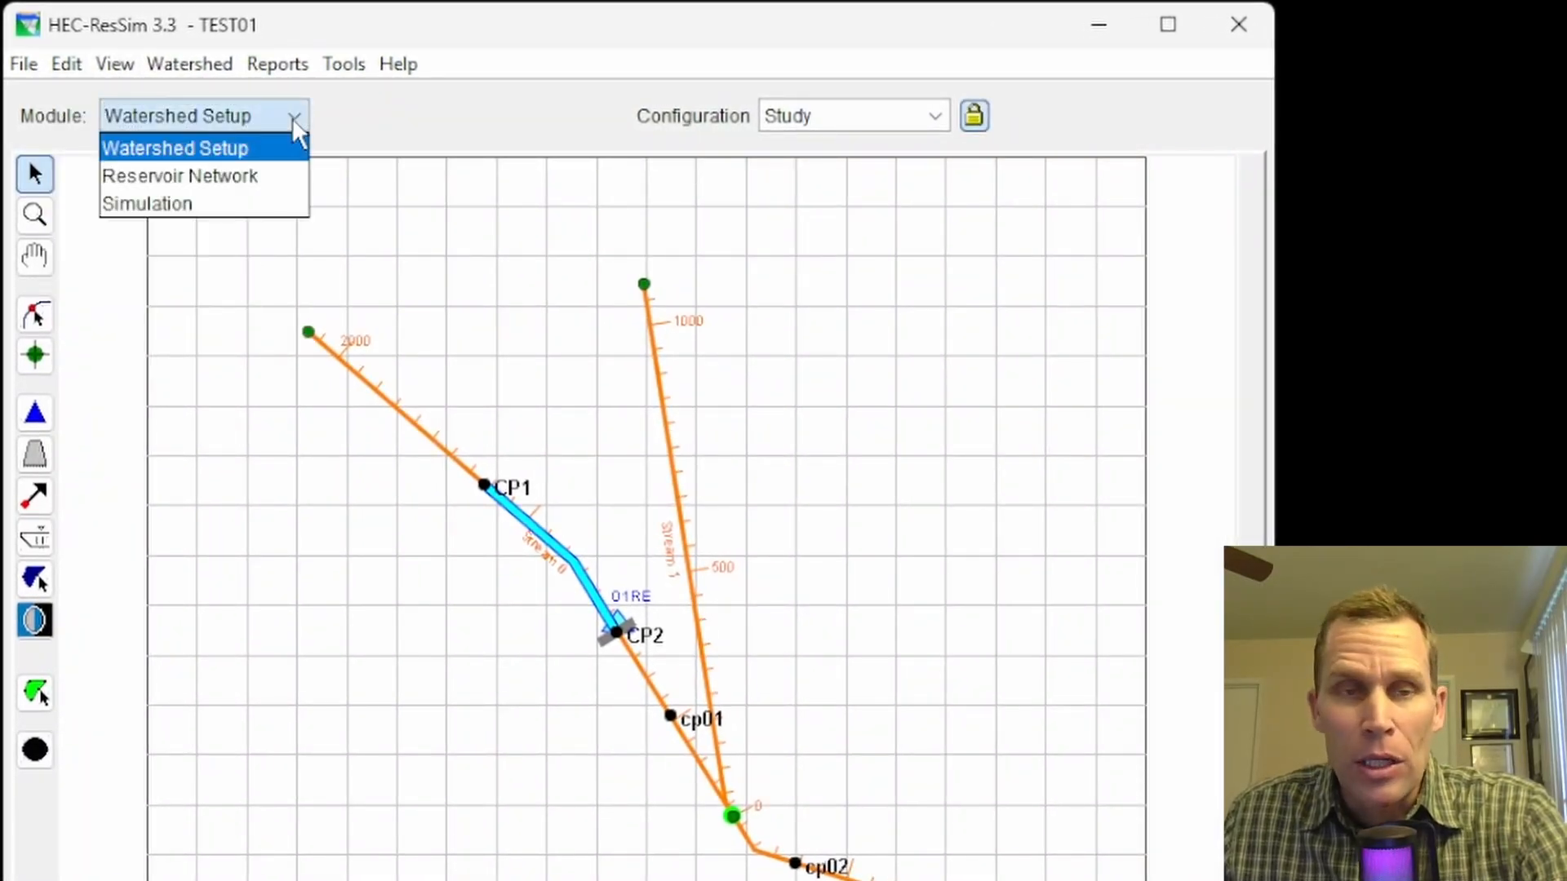
left_click(174, 179)
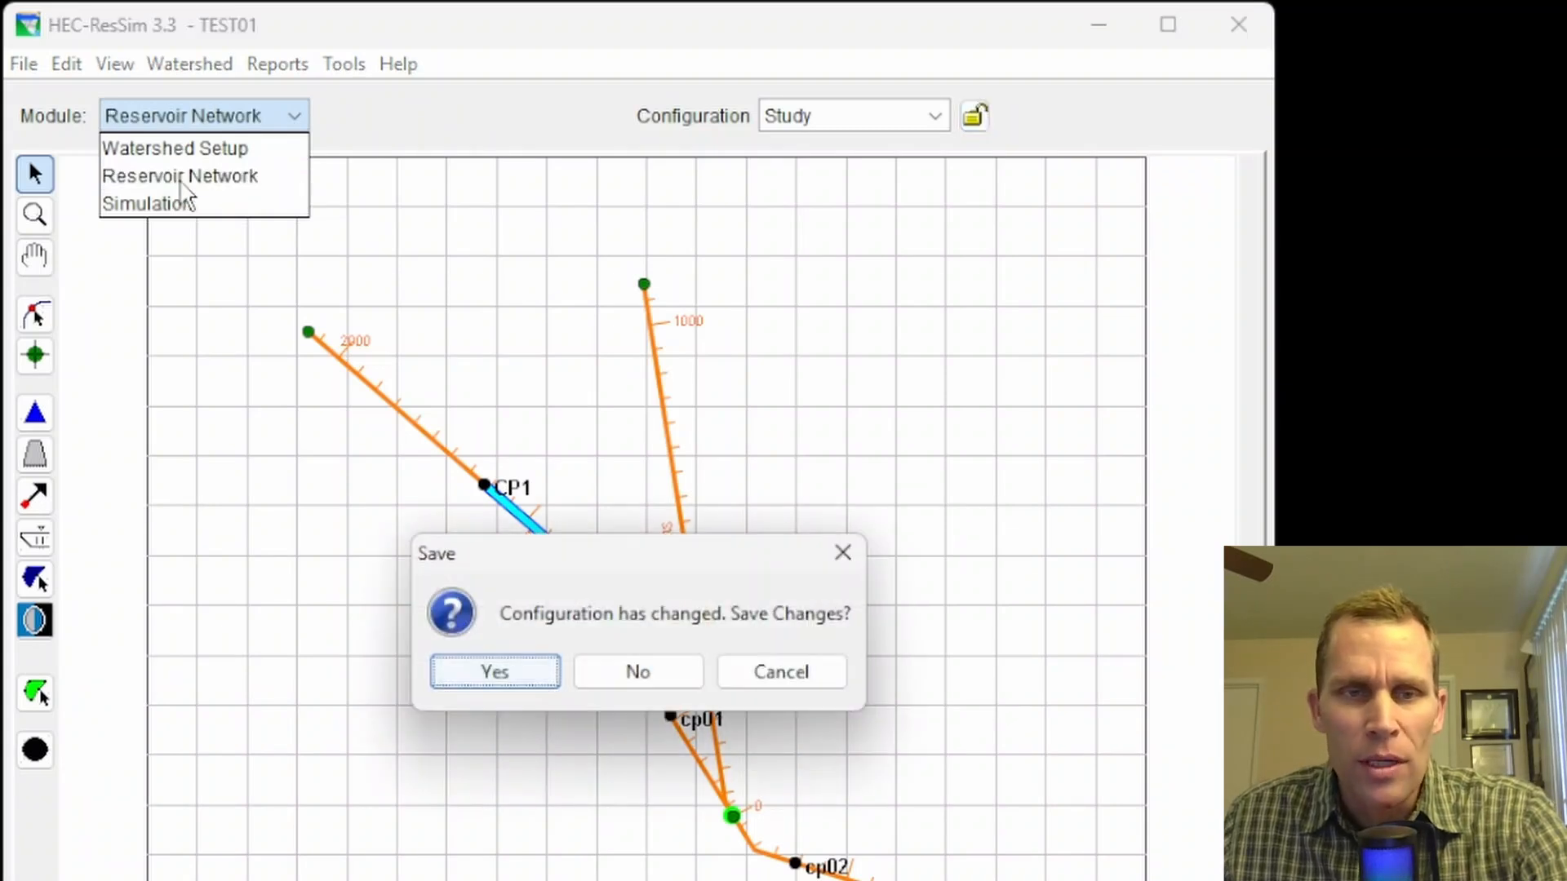
left_click(532, 676)
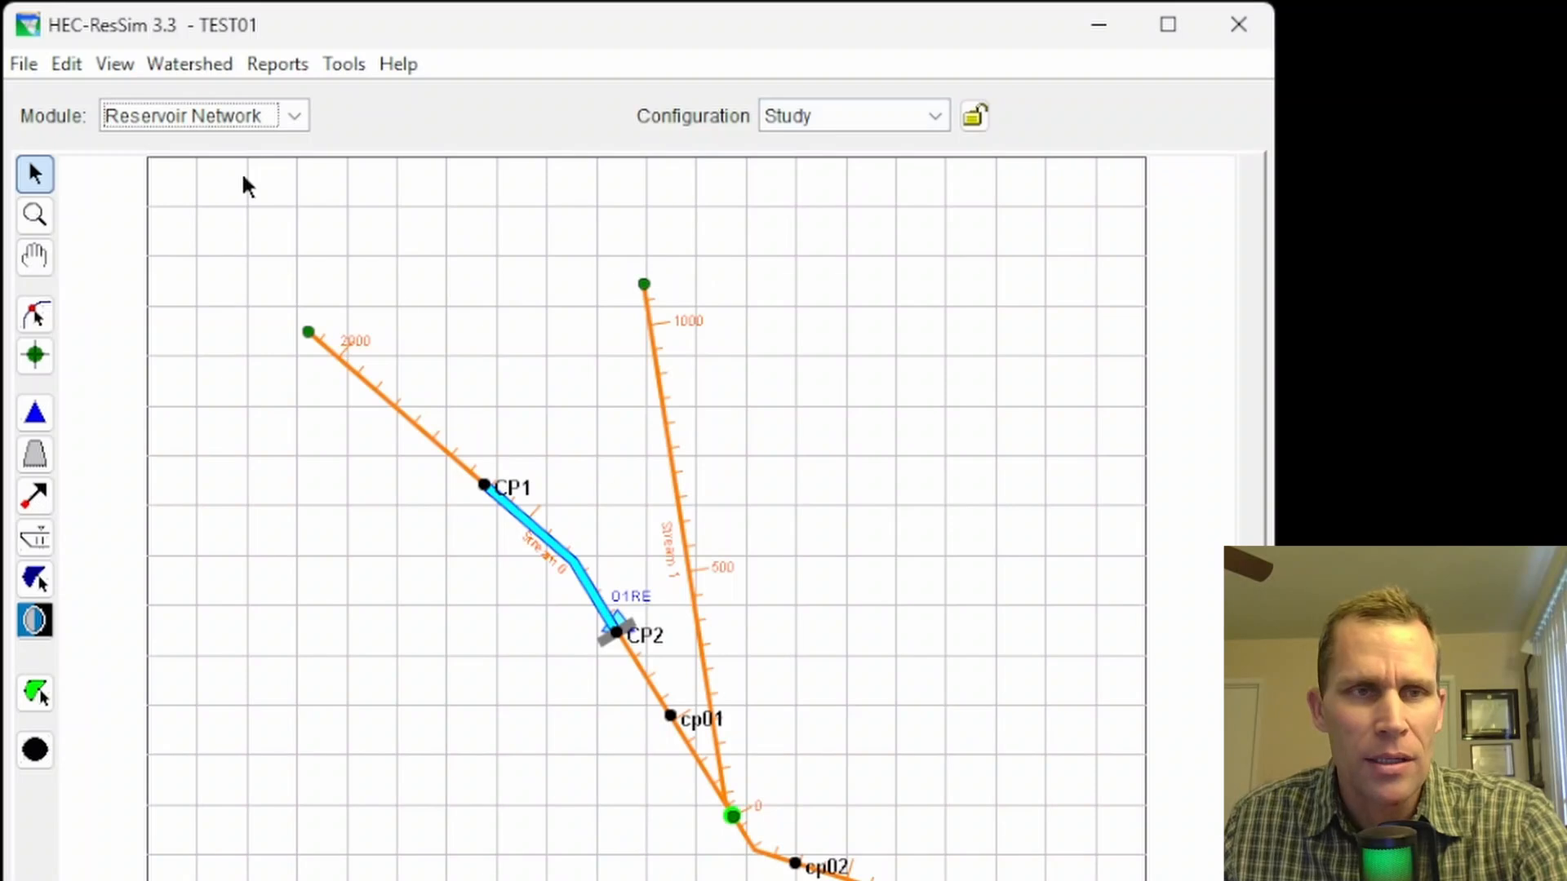
left_click(139, 127)
left_click(263, 153)
left_click(297, 120)
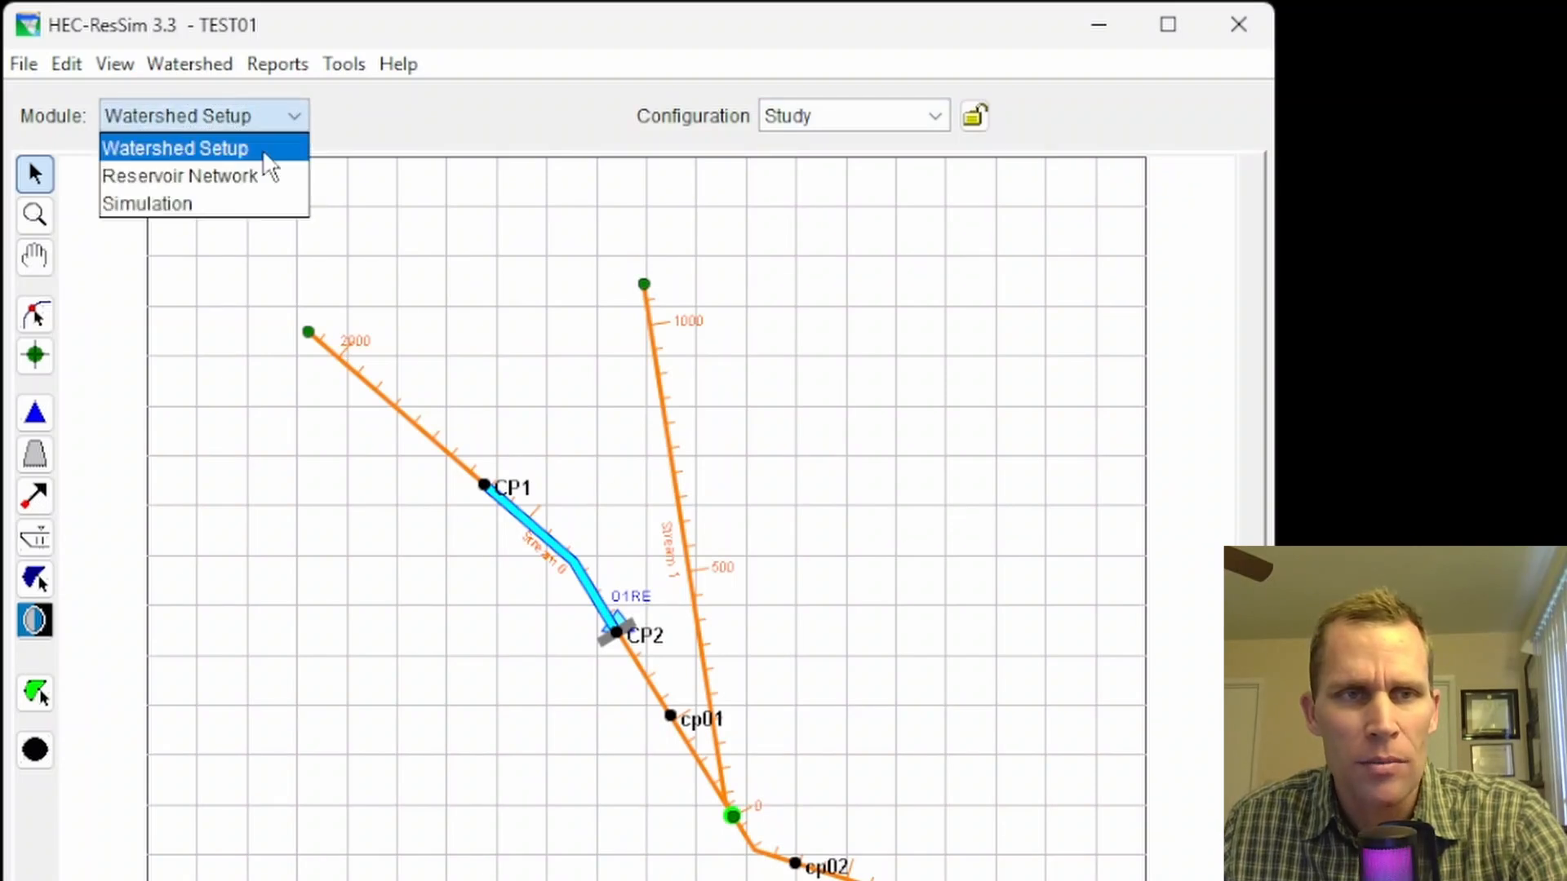
left_click(251, 175)
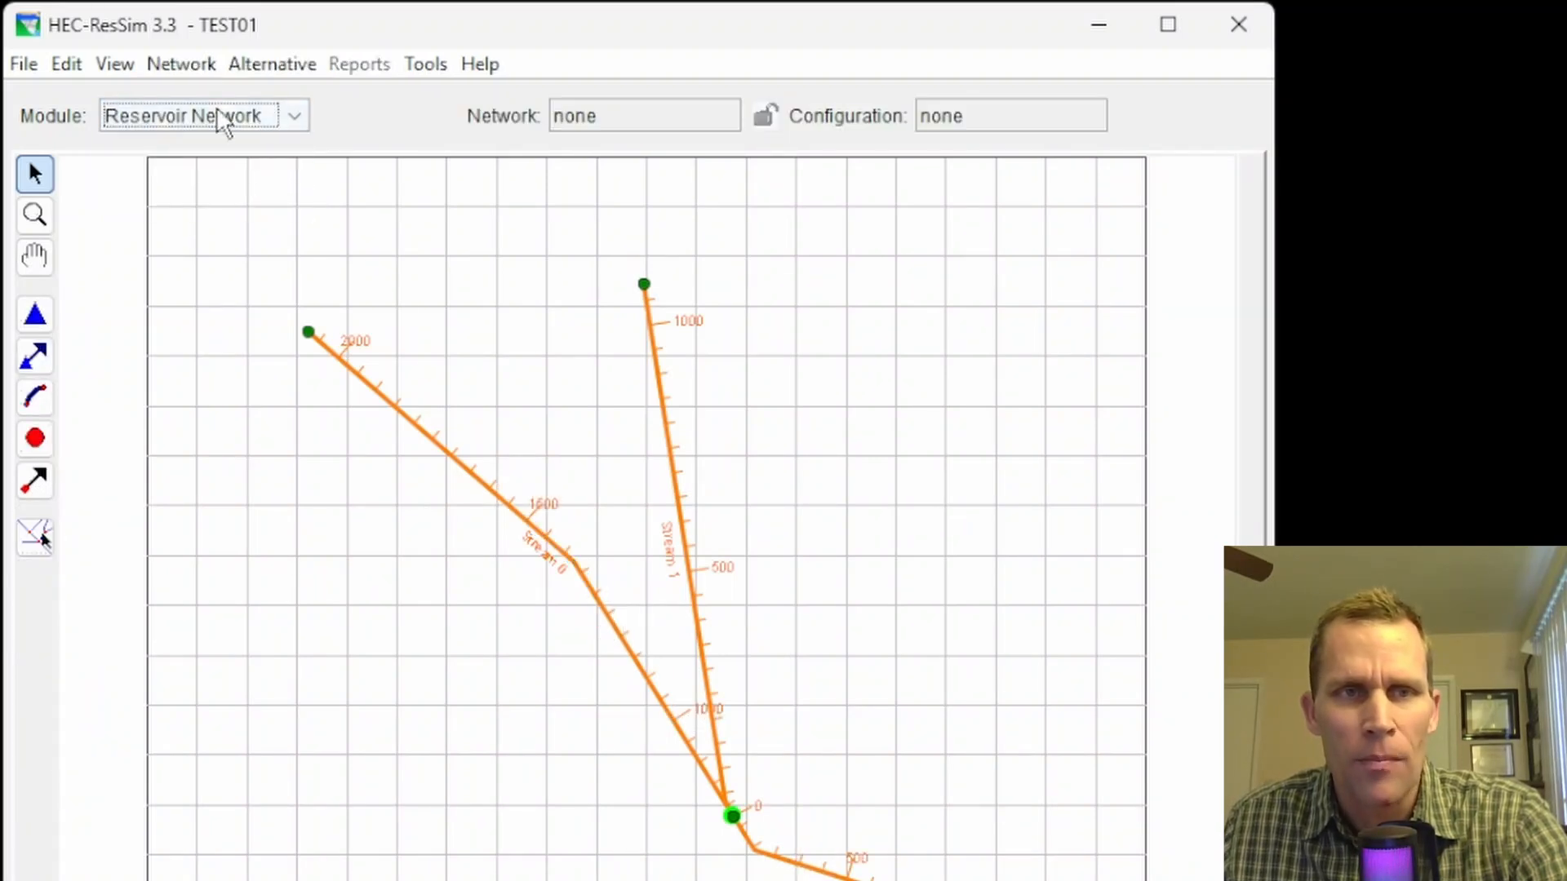
- Open the reservoir network net01 and save its conversion updates immediately
left_click(183, 66)
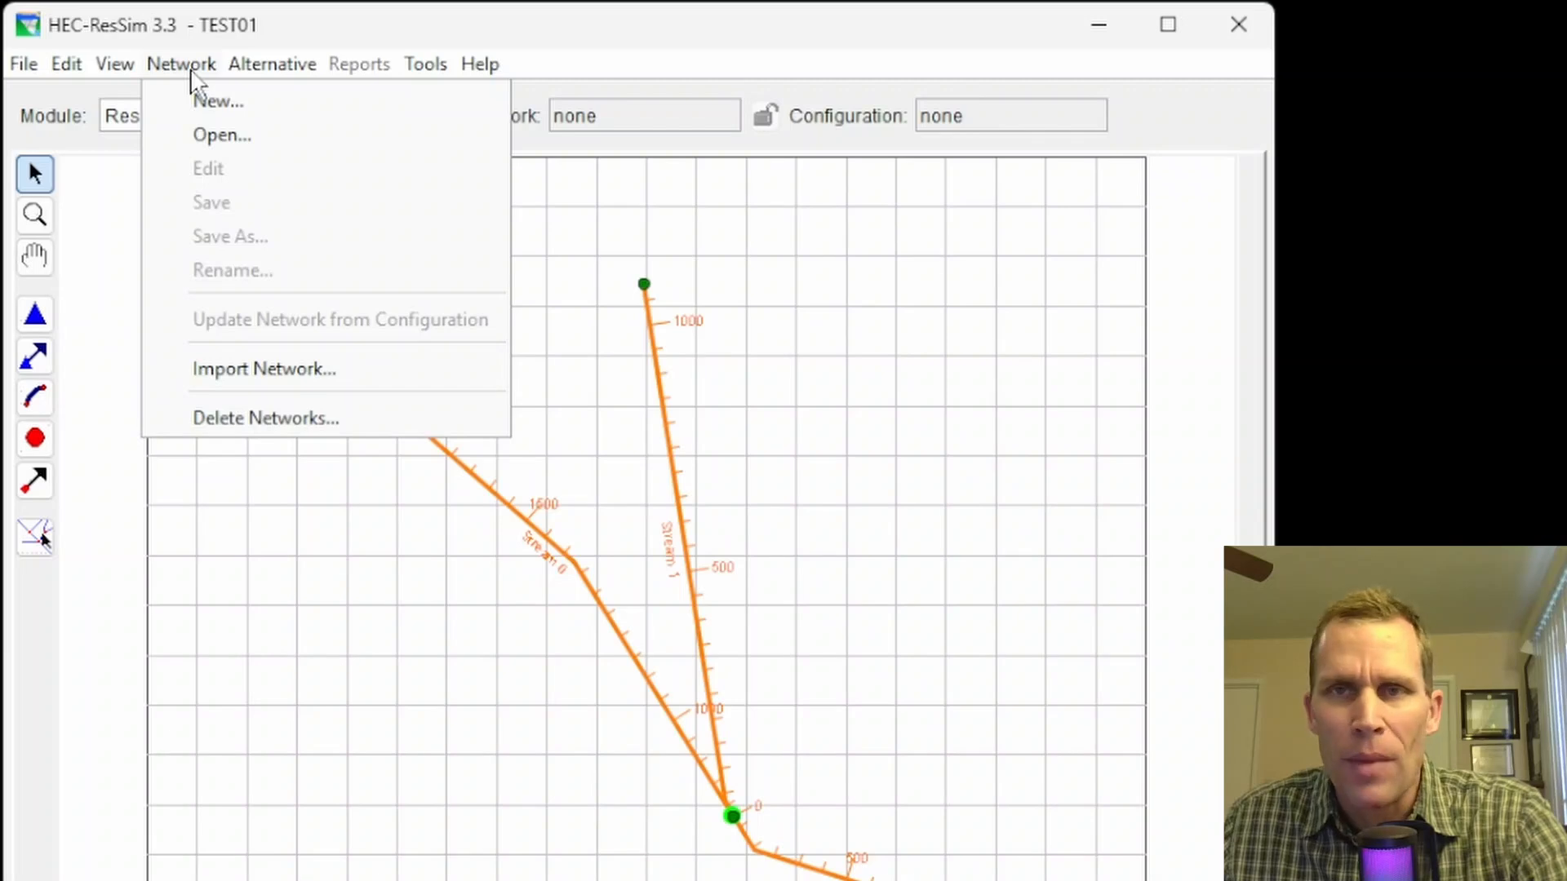
left_click(235, 136)
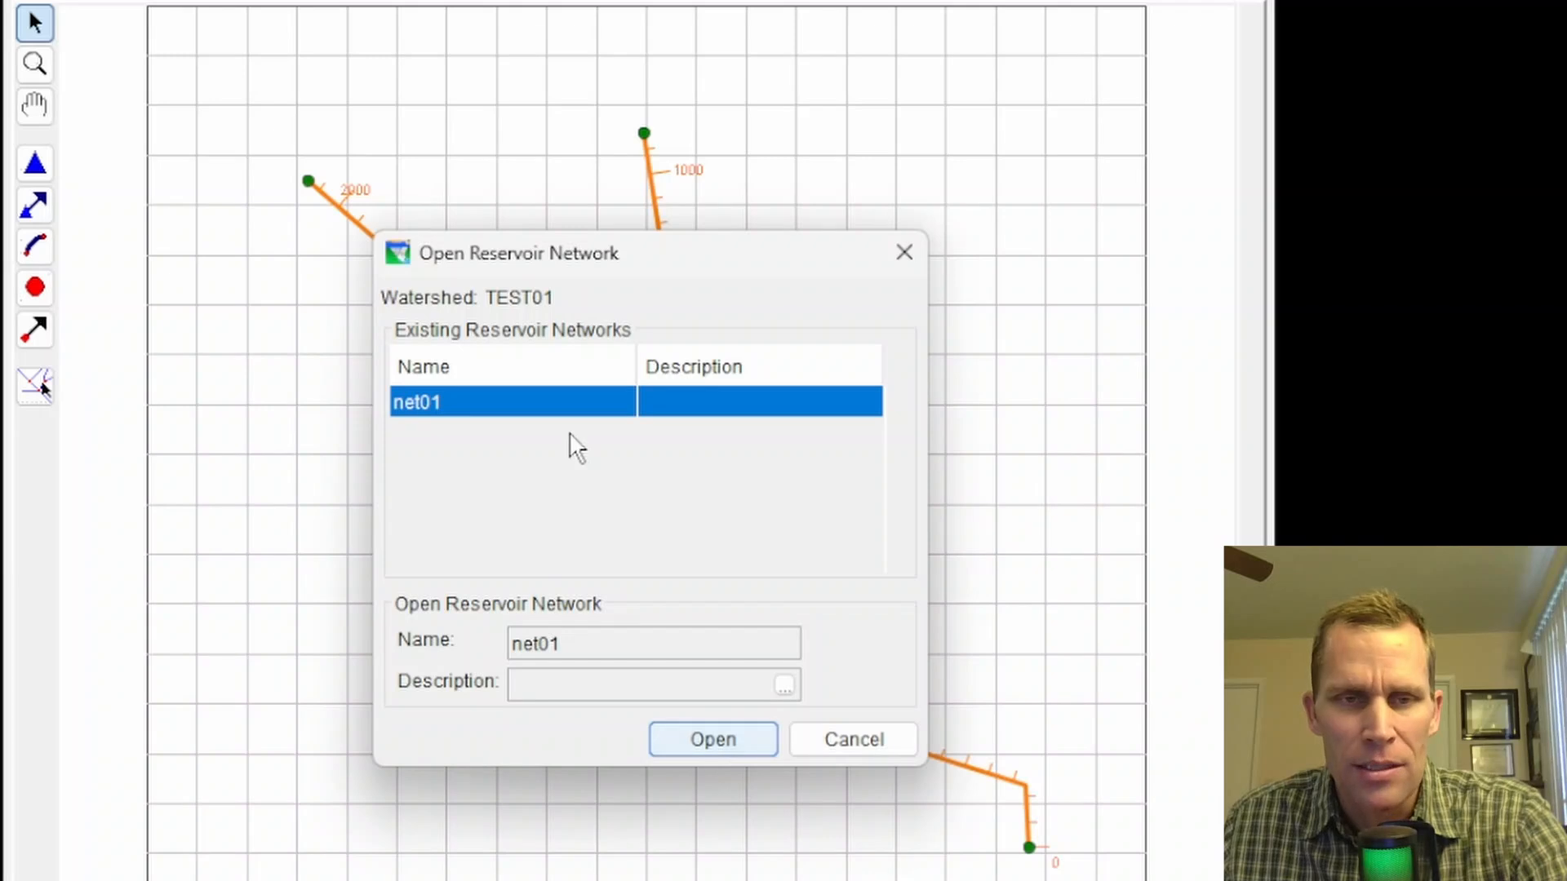
left_click(728, 738)
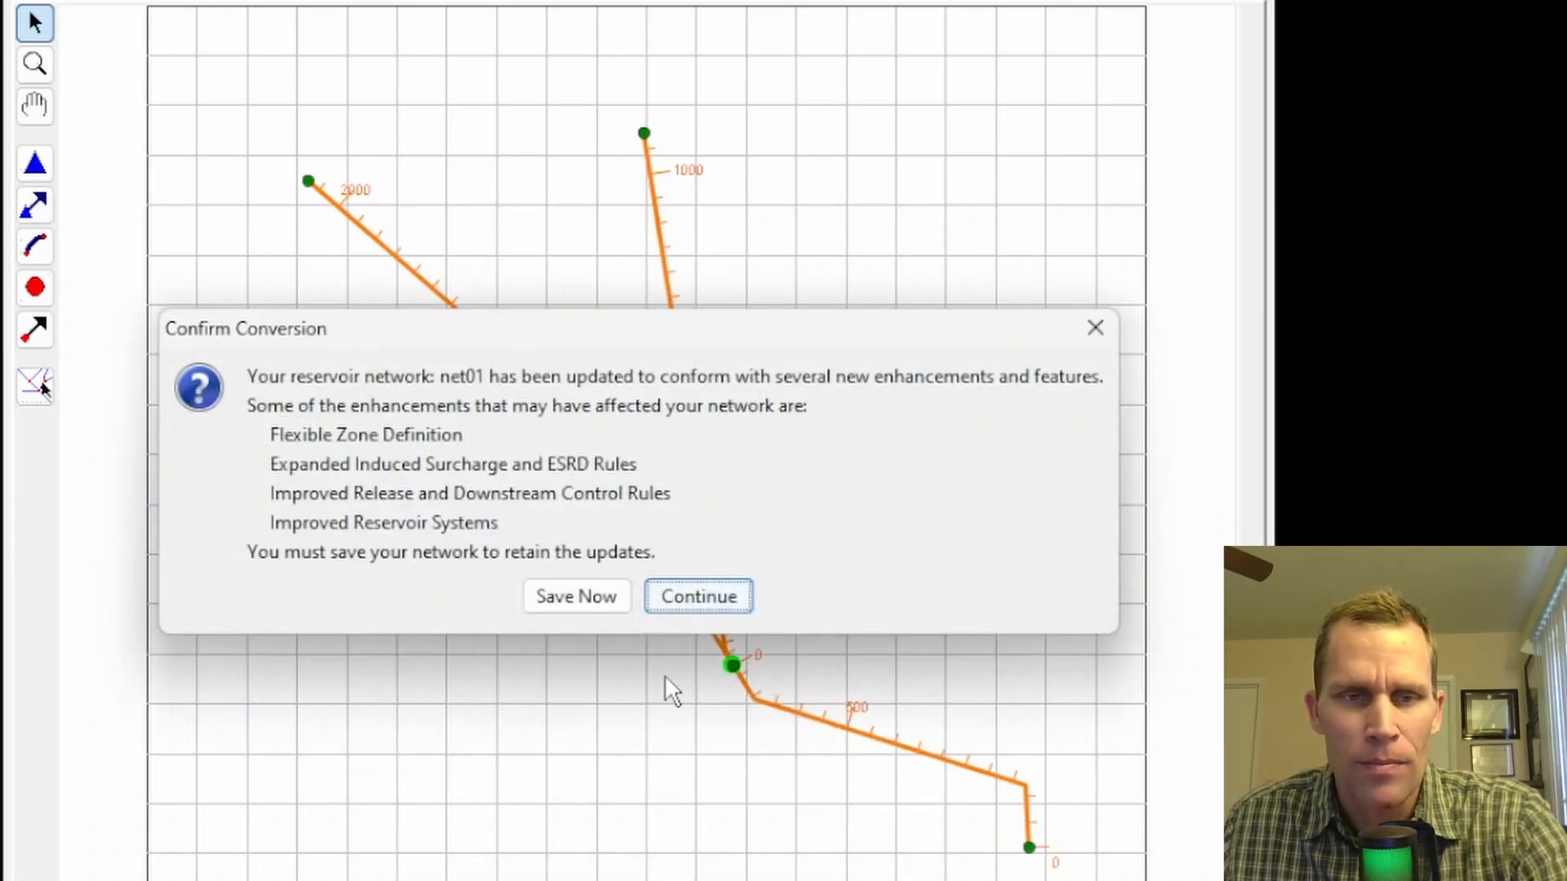
left_click(593, 605)
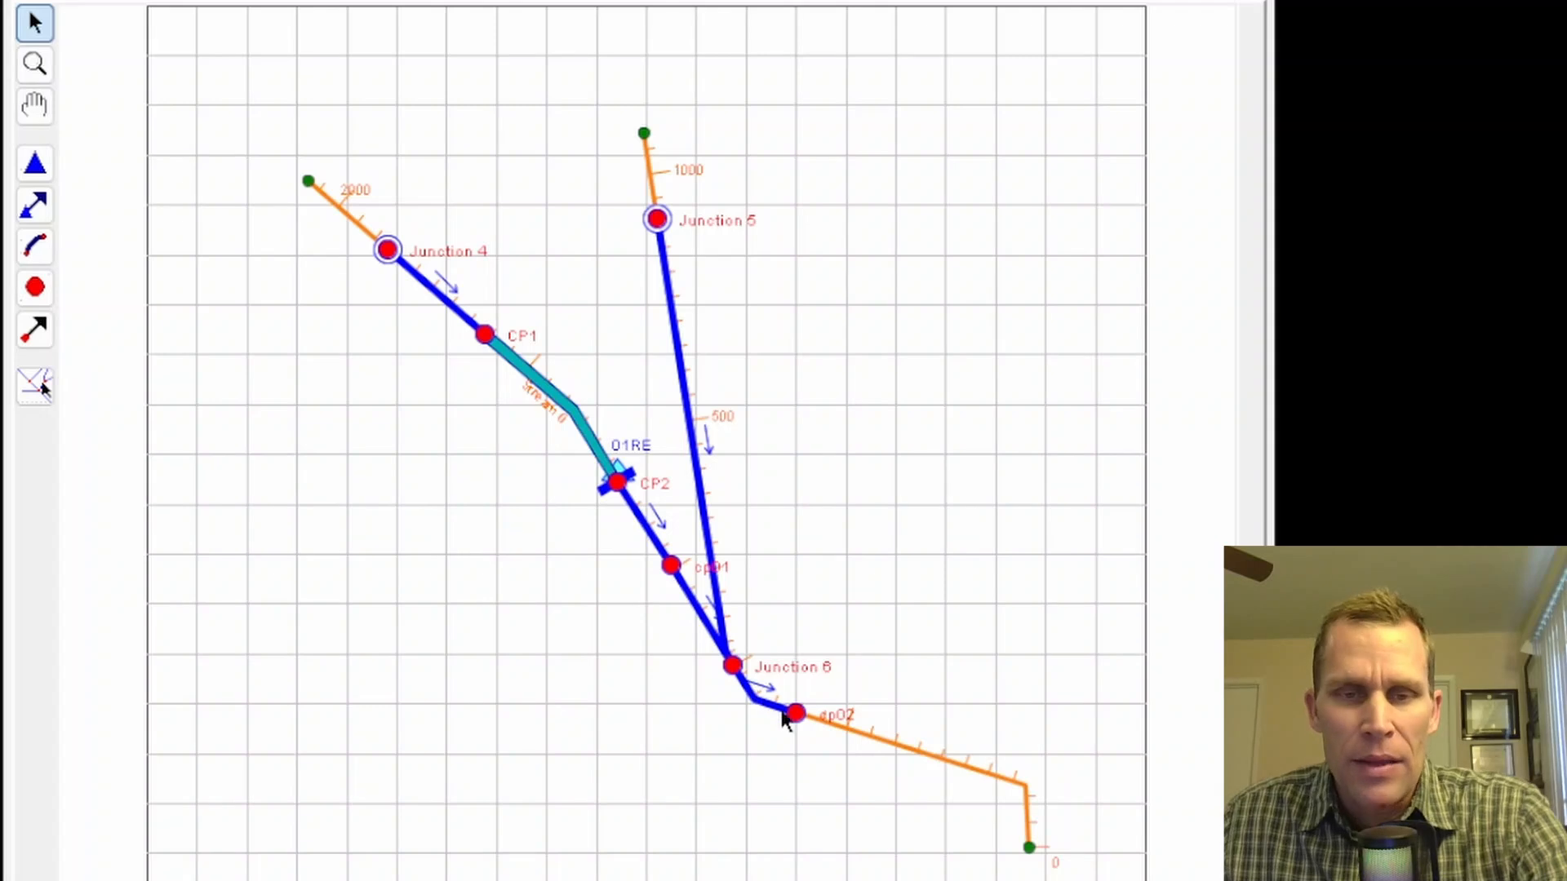
mouse_move(798, 725)
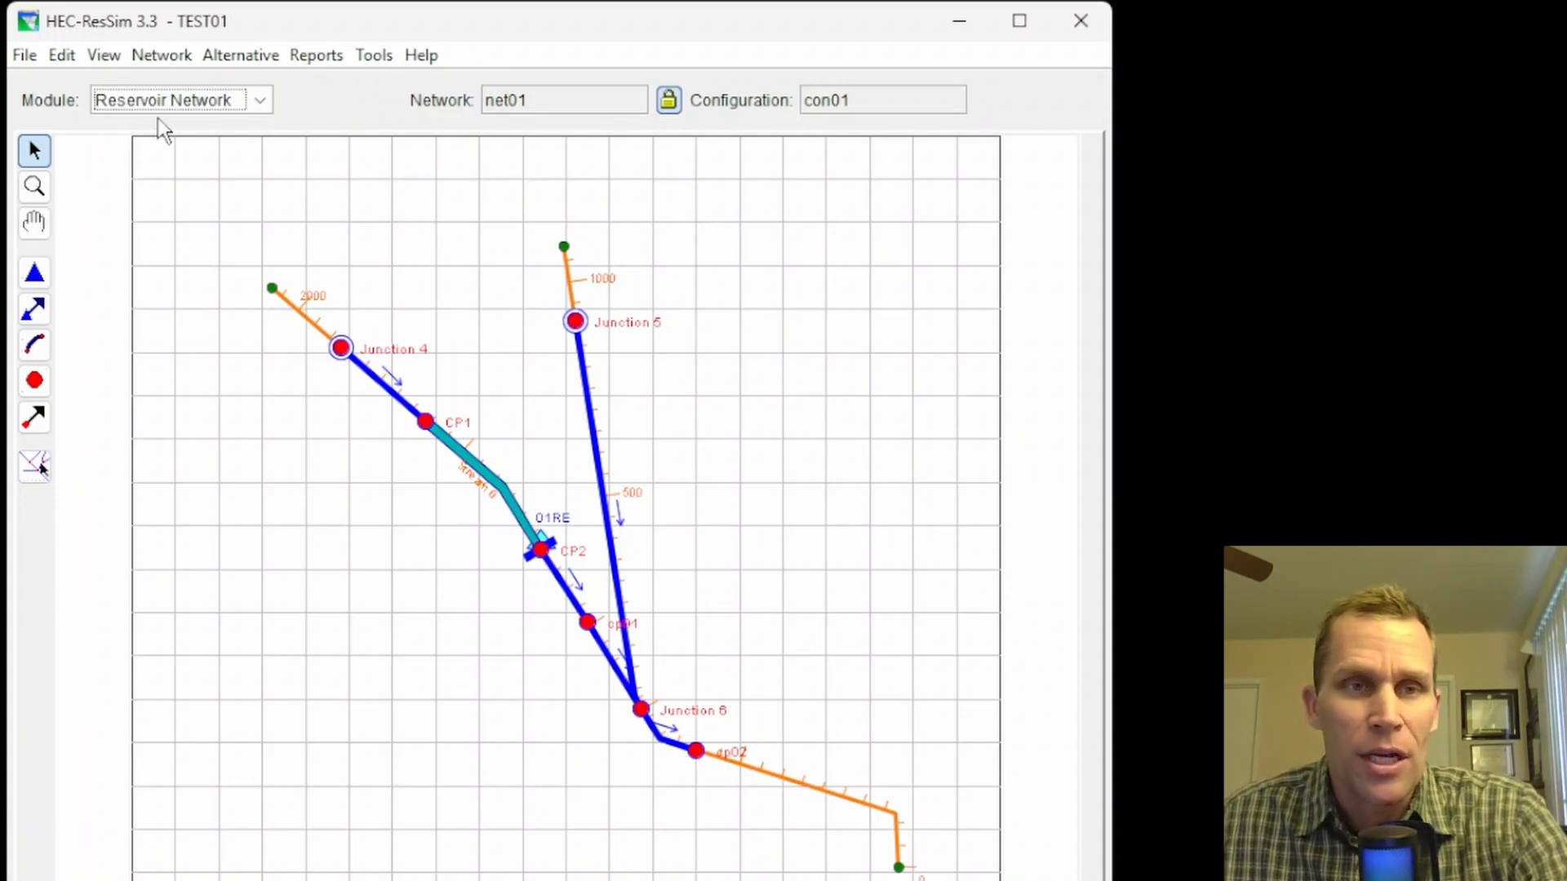
- Open reservoir 01RE in the Reservoir Editor and go to the pool's elevation-storage-area table
left_click(40, 274)
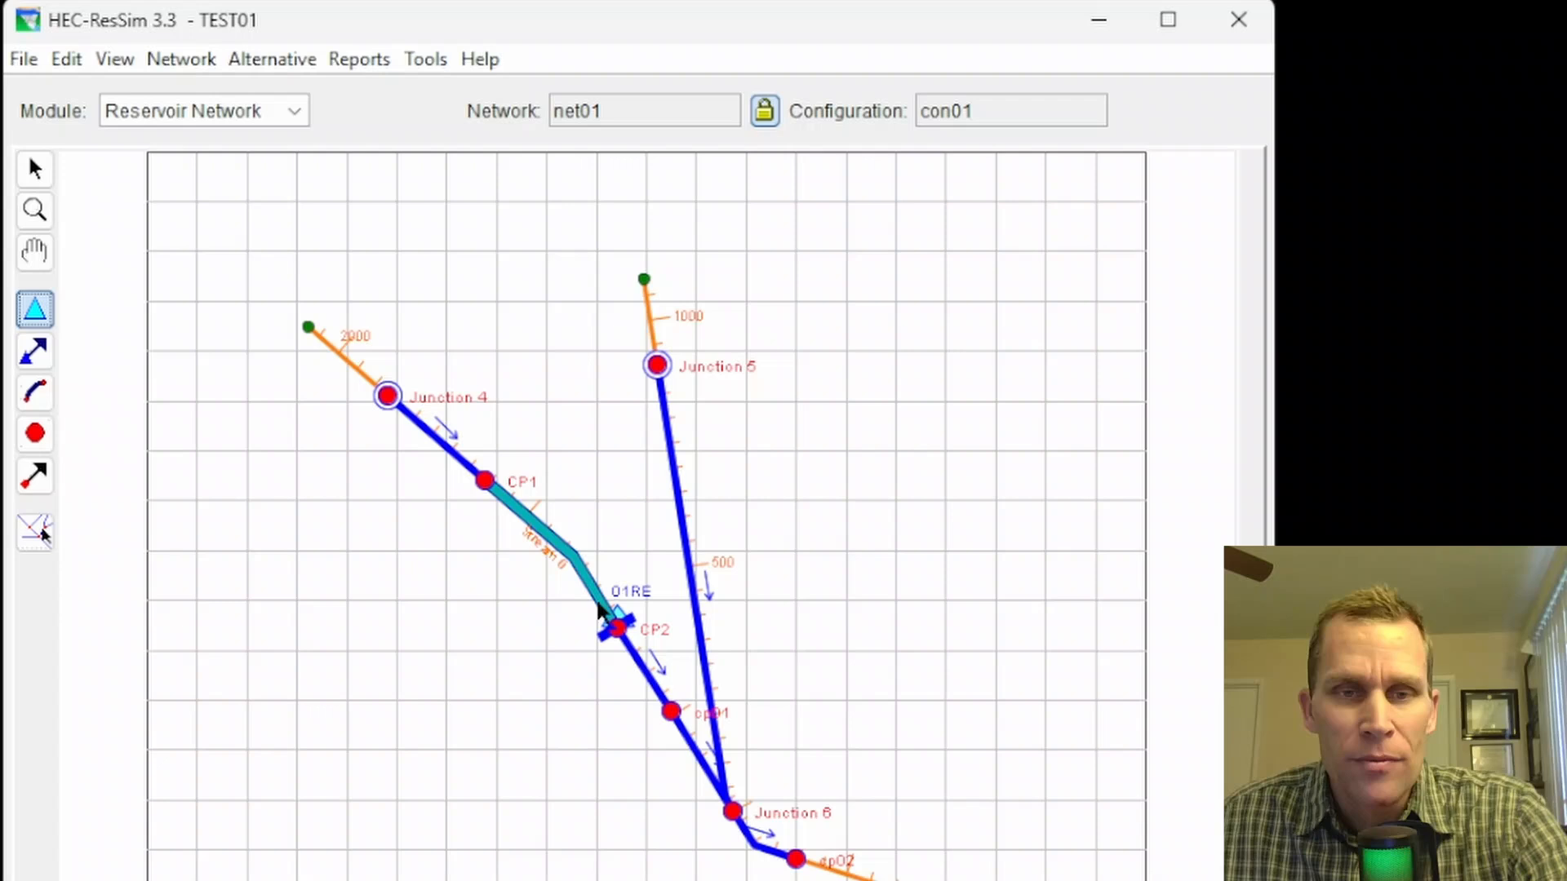
left_click(600, 611)
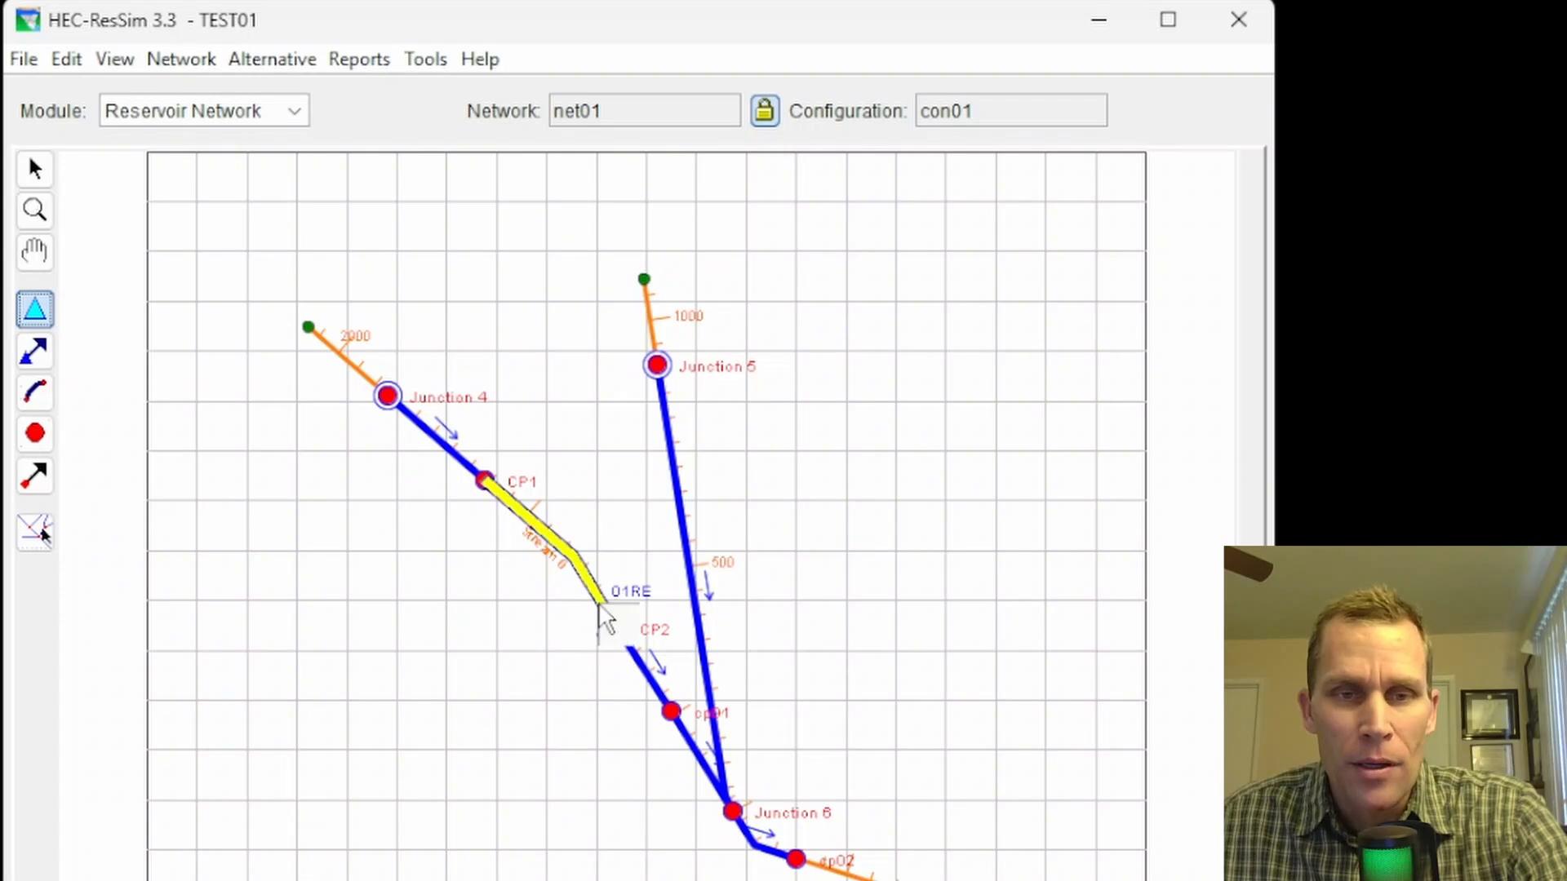
right_click(600, 606)
left_click(650, 674)
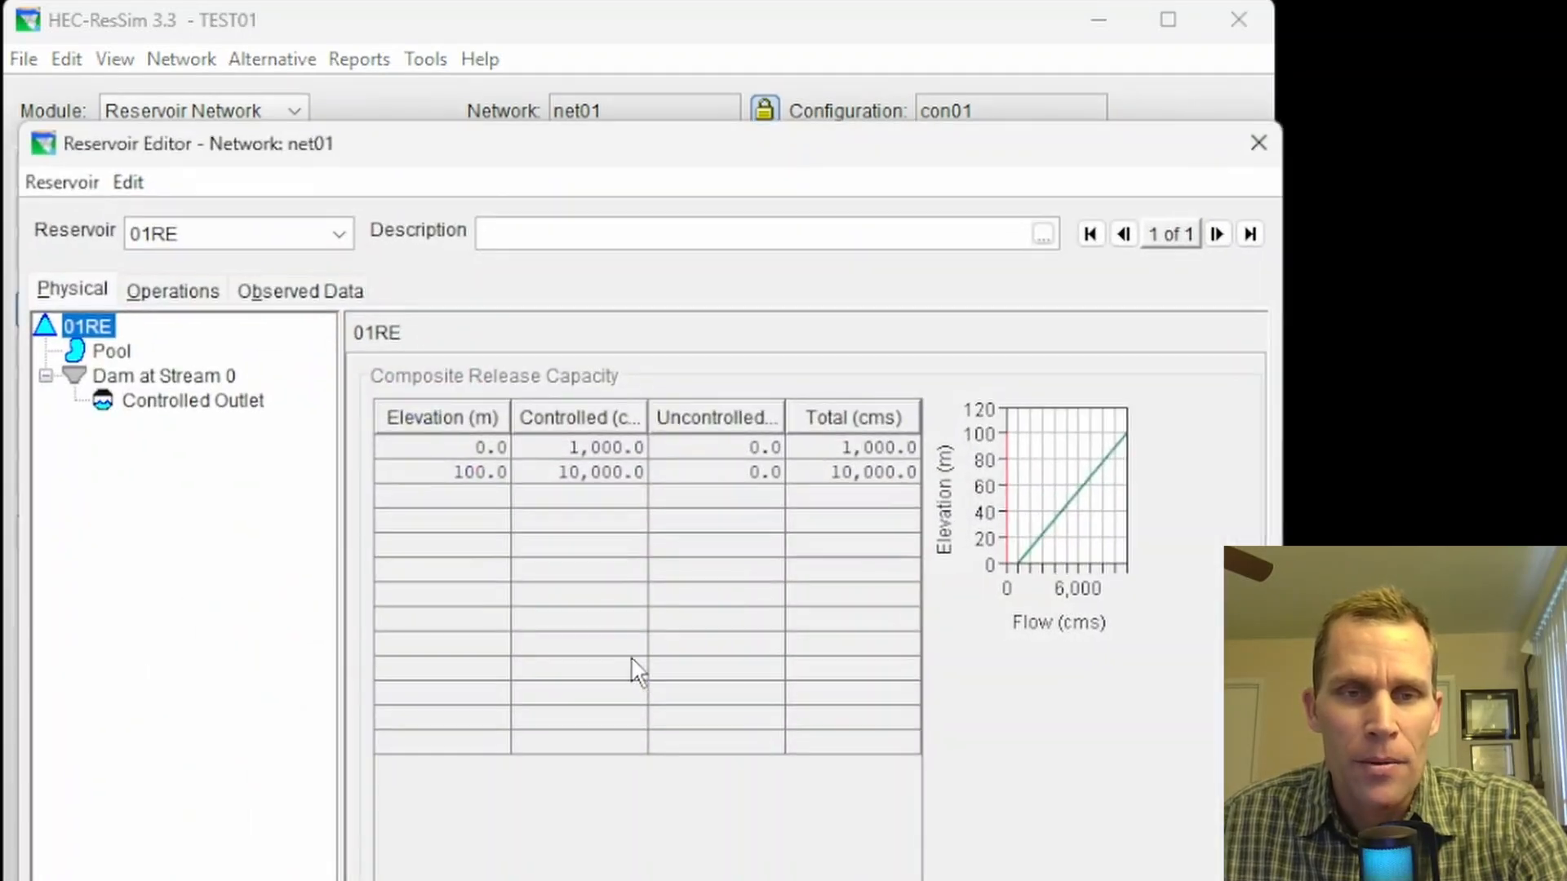
left_click(109, 352)
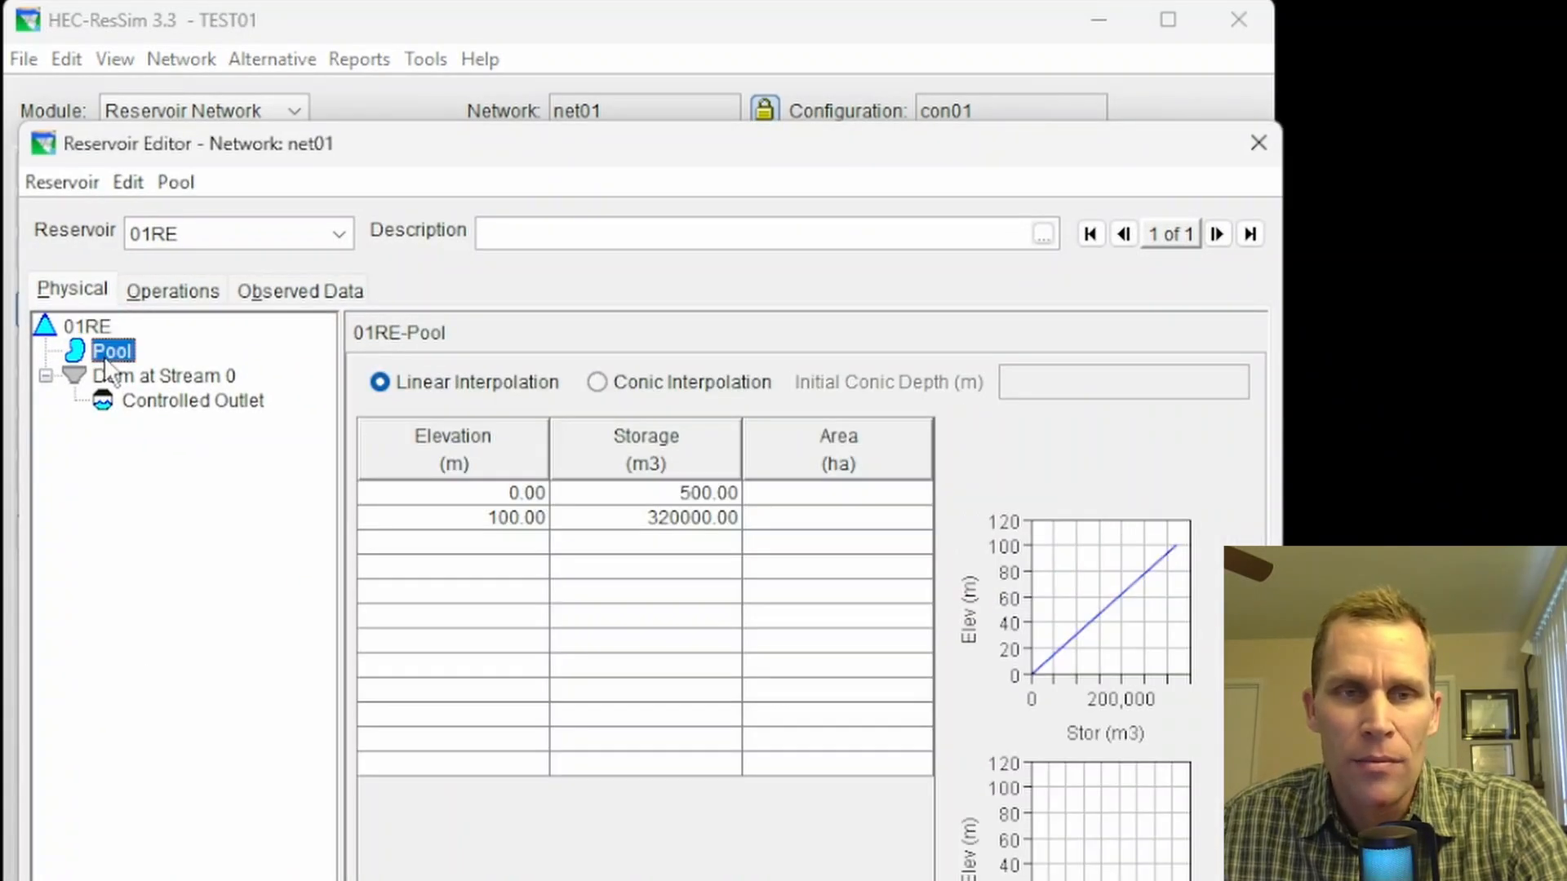
left_click_drag(803, 499, 804, 509)
left_click(803, 500)
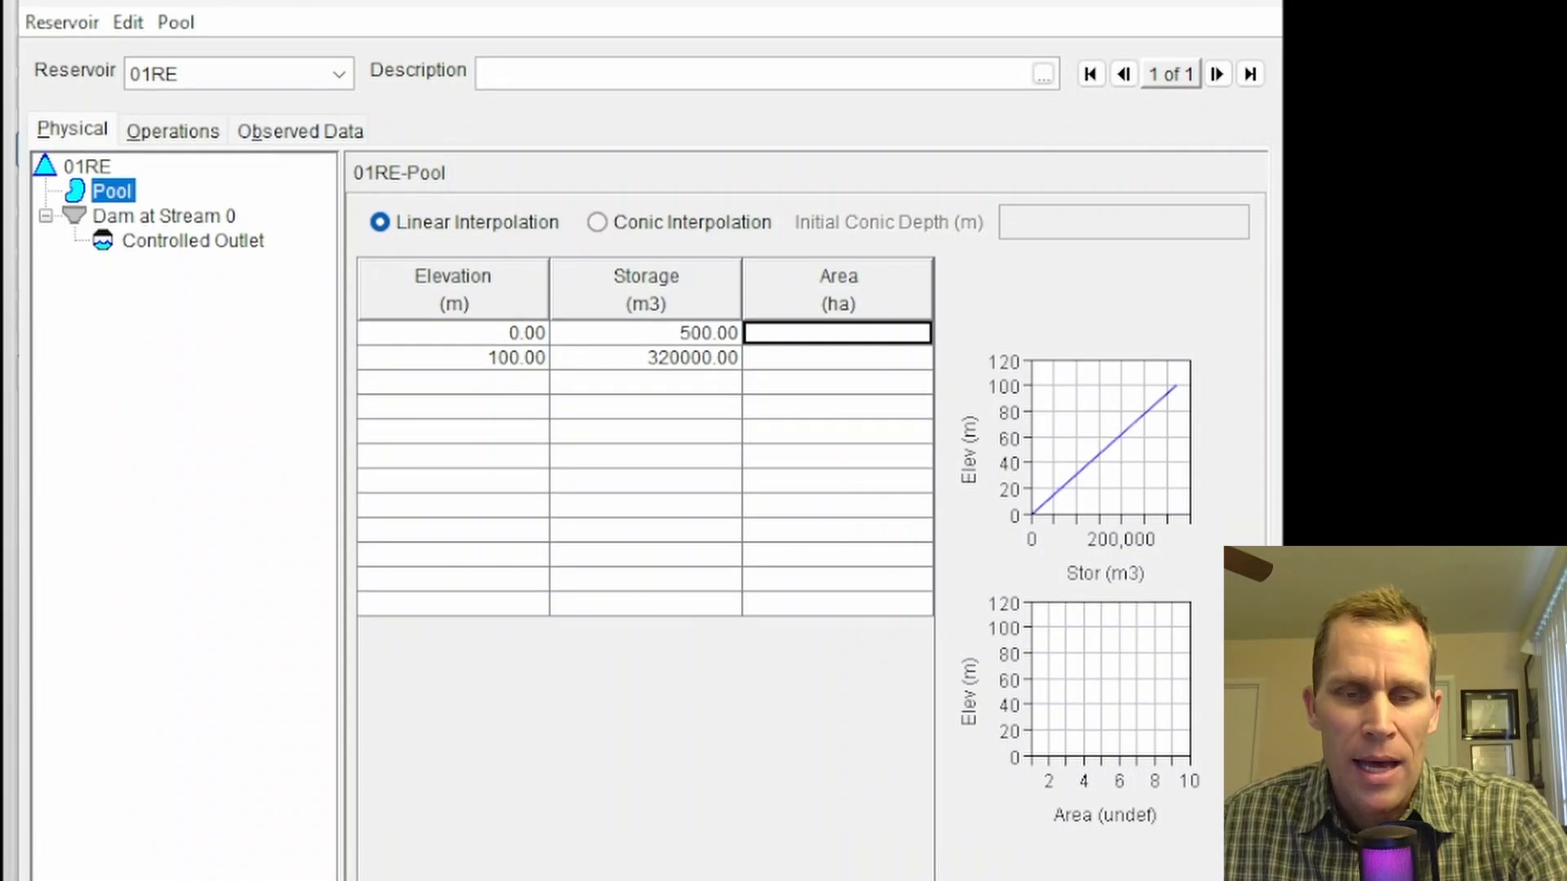
- Switch to the Excel workbook and compare its two elevation-storage-area tables, including the storage formula in C13 and the area values
key("alt+Tab")
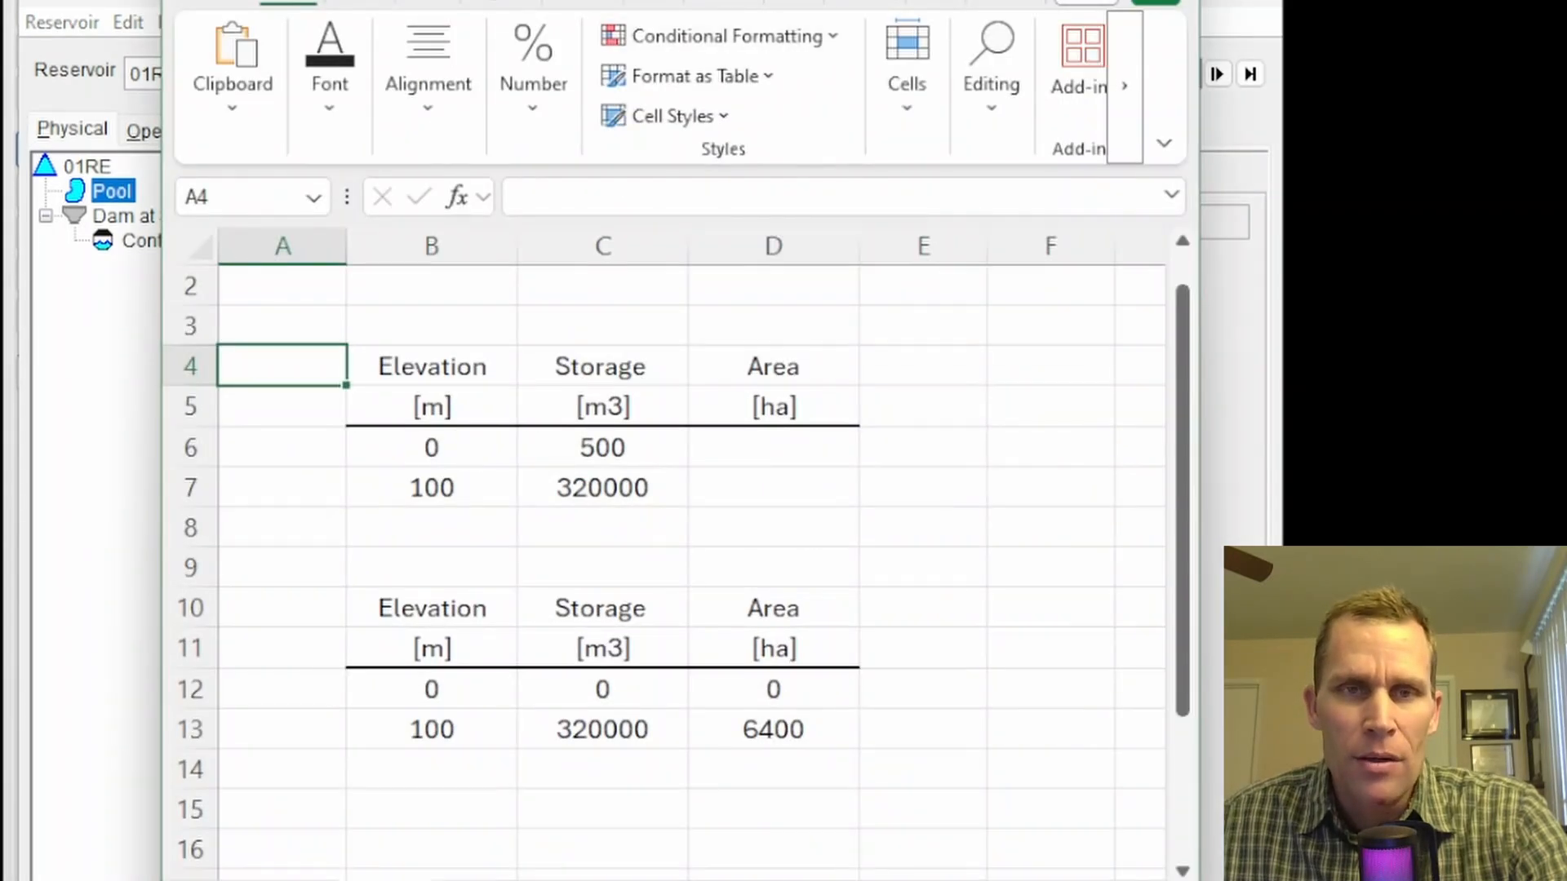
left_click_drag(583, 0, 1441, 0)
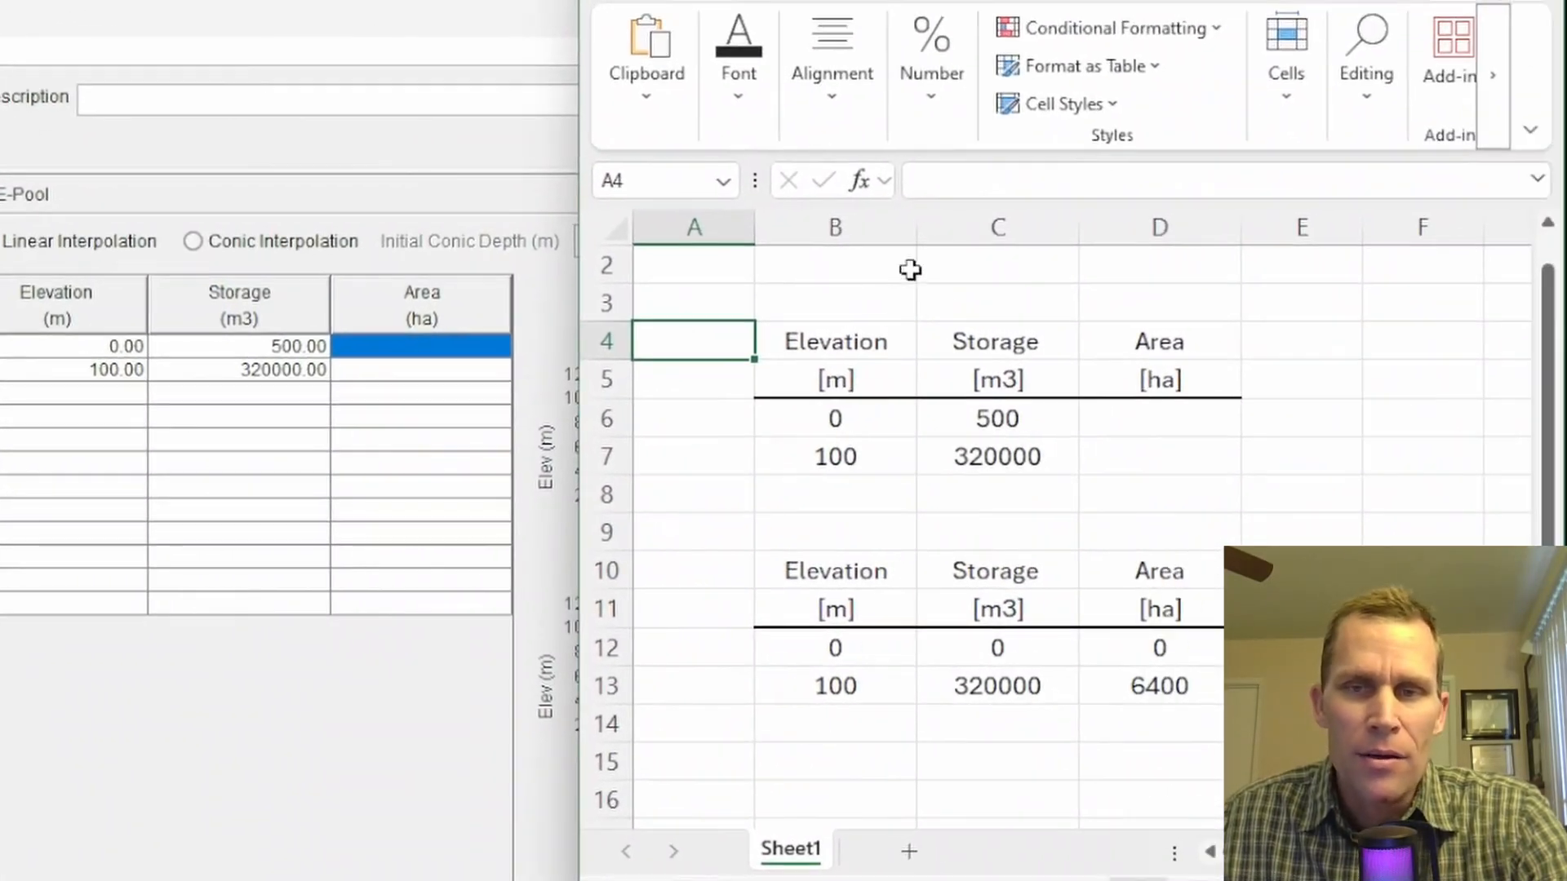
left_click_drag(844, 352, 1106, 457)
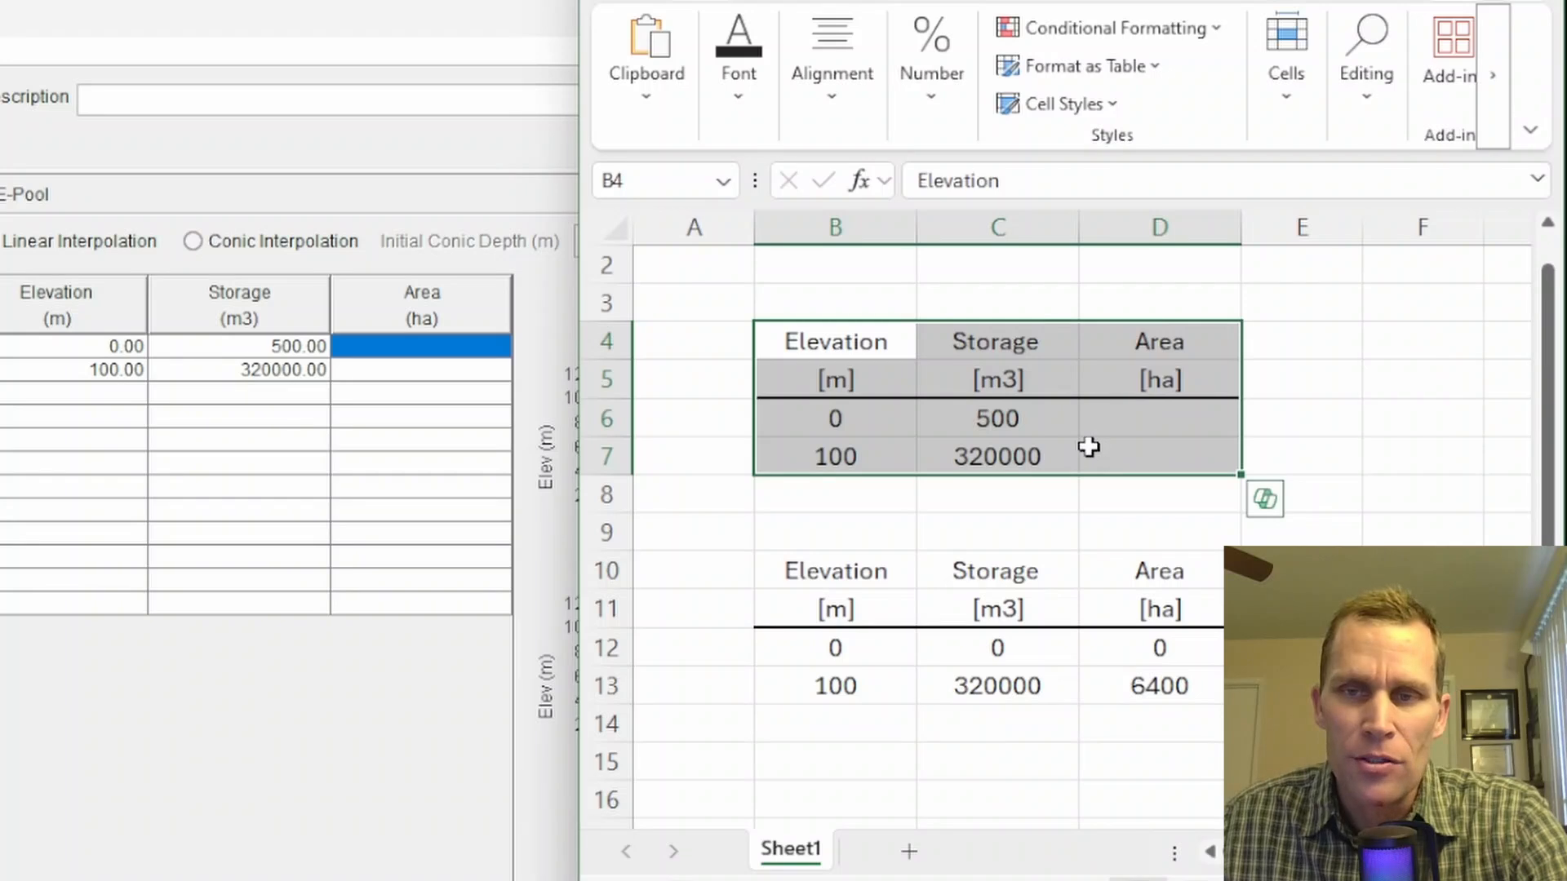
left_click_drag(832, 569, 1130, 689)
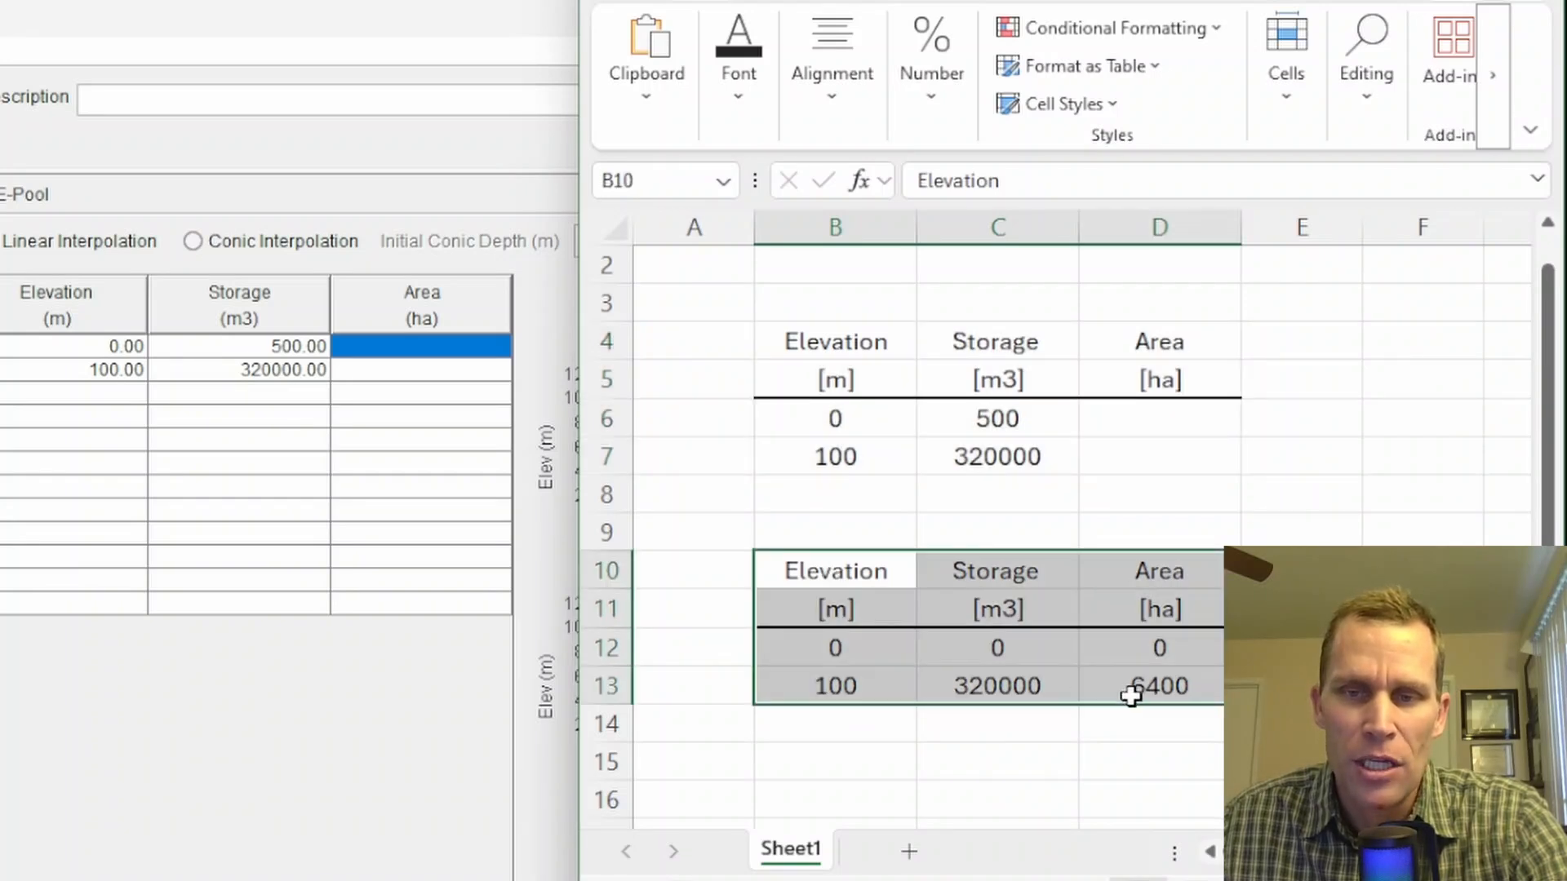
left_click_drag(839, 650, 851, 686)
left_click(989, 696)
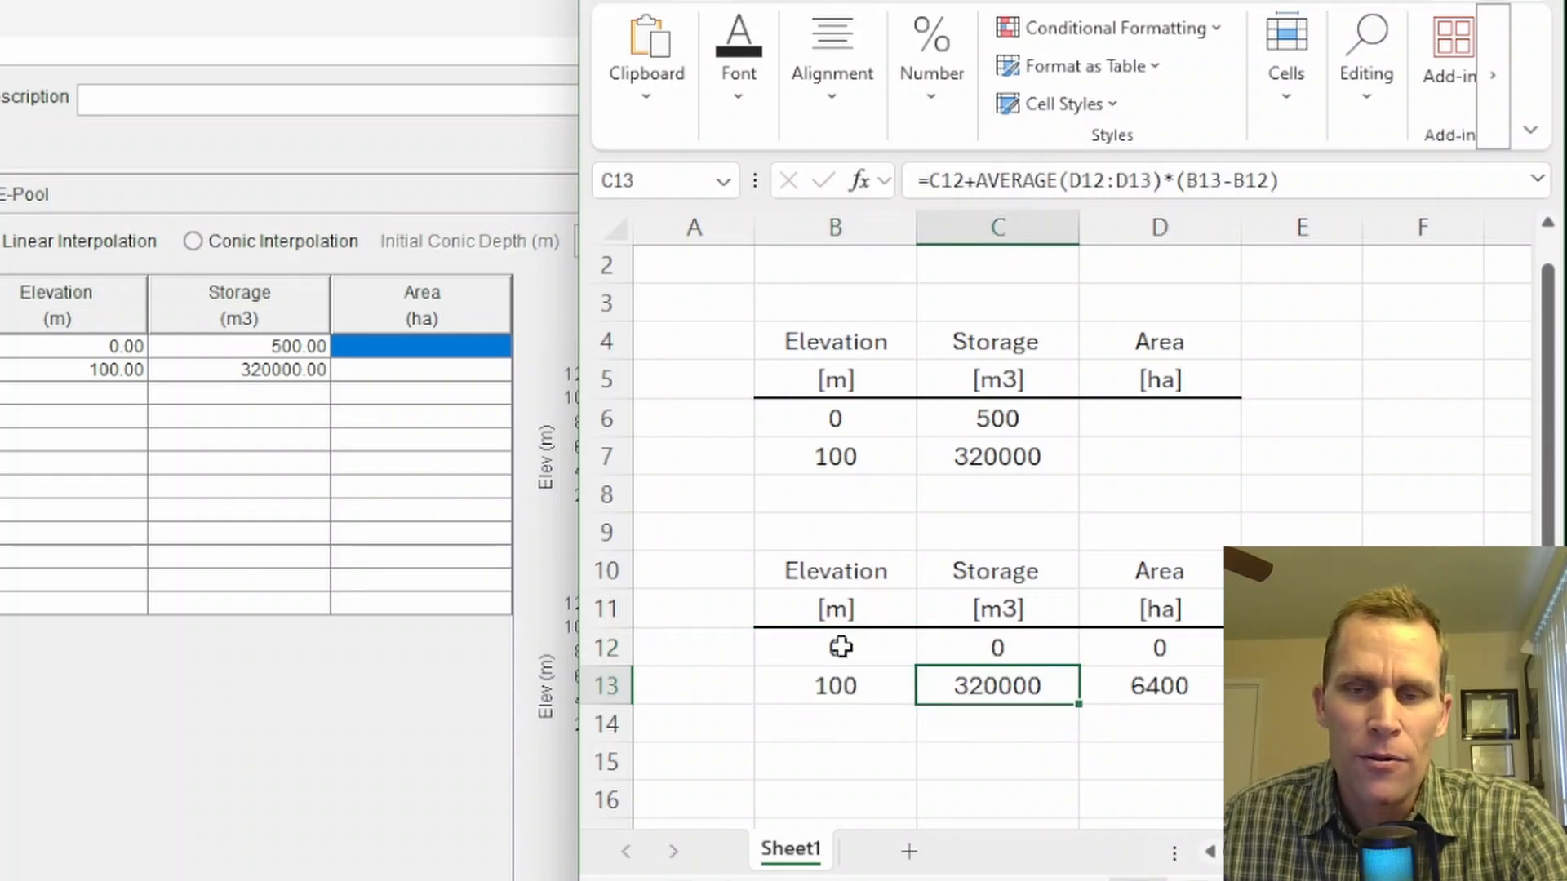
mouse_move(839, 644)
left_mouse_down()
mouse_move(1157, 649)
mouse_move(1172, 686)
left_mouse_up()
left_click(1157, 687)
left_click(1159, 657)
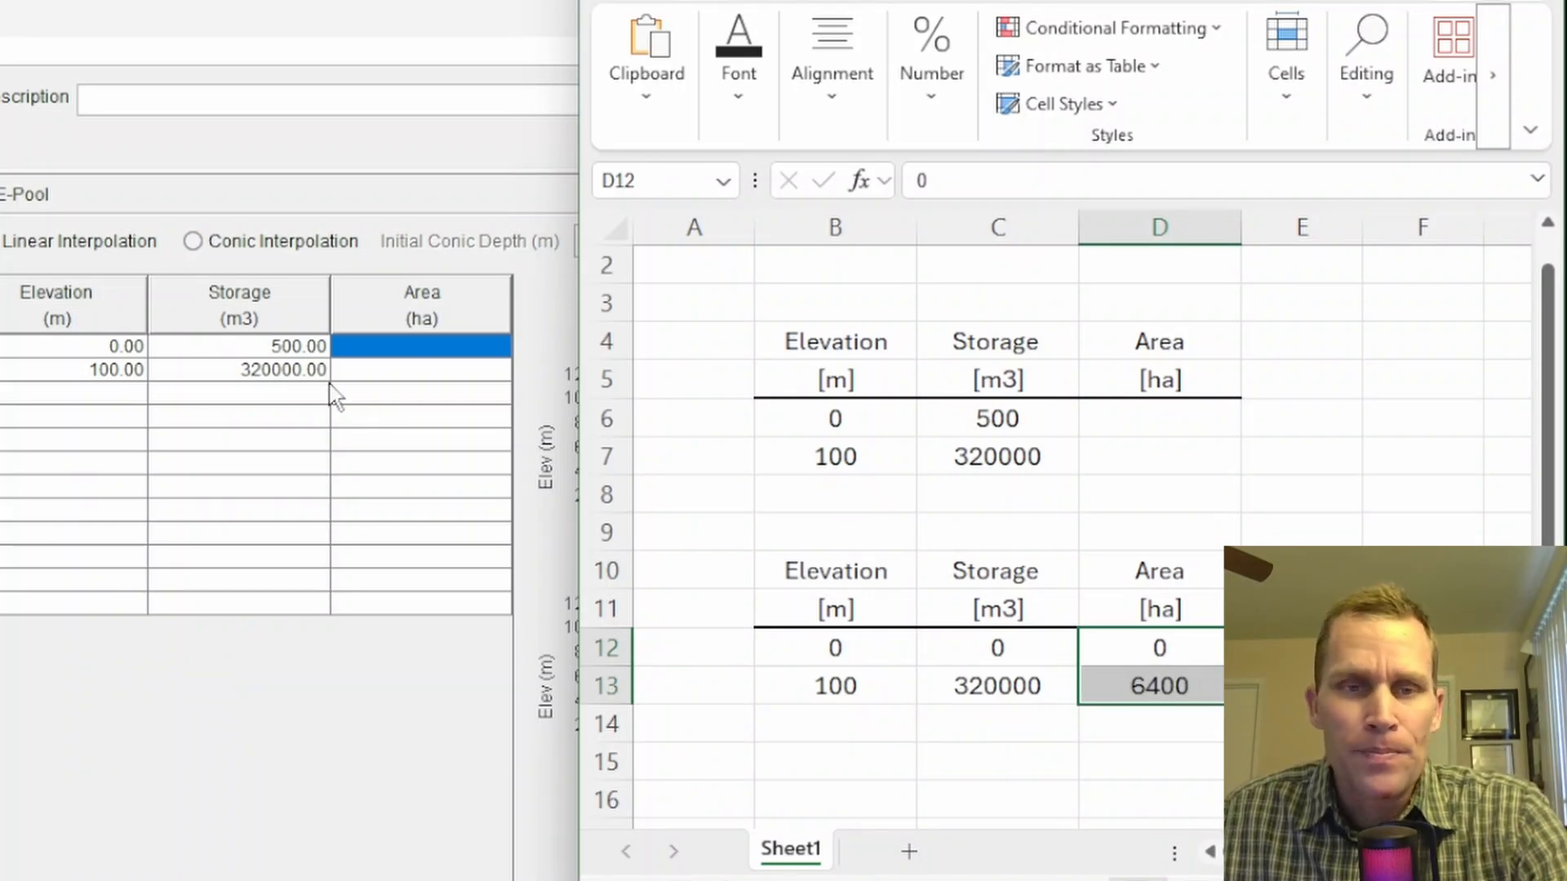
- In the 01RE pool table, set storage and area at elevation 0 to 0, set area at elevation 100 to 6400 ha, and apply
left_click(298, 346)
type("0")
left_click(402, 350)
type("0")
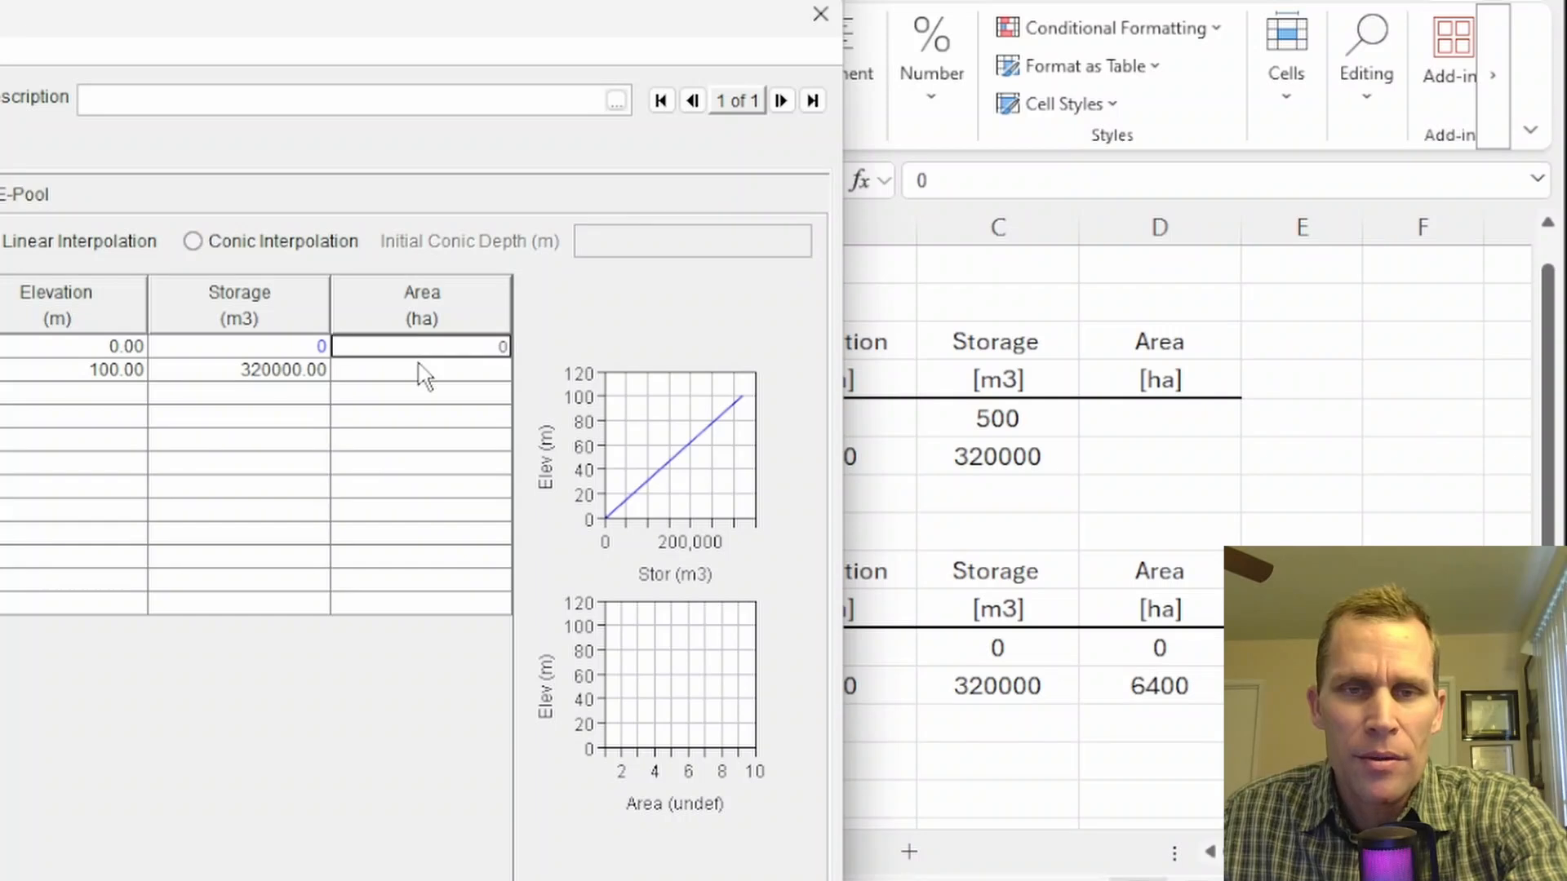
left_click(432, 371)
type("6400")
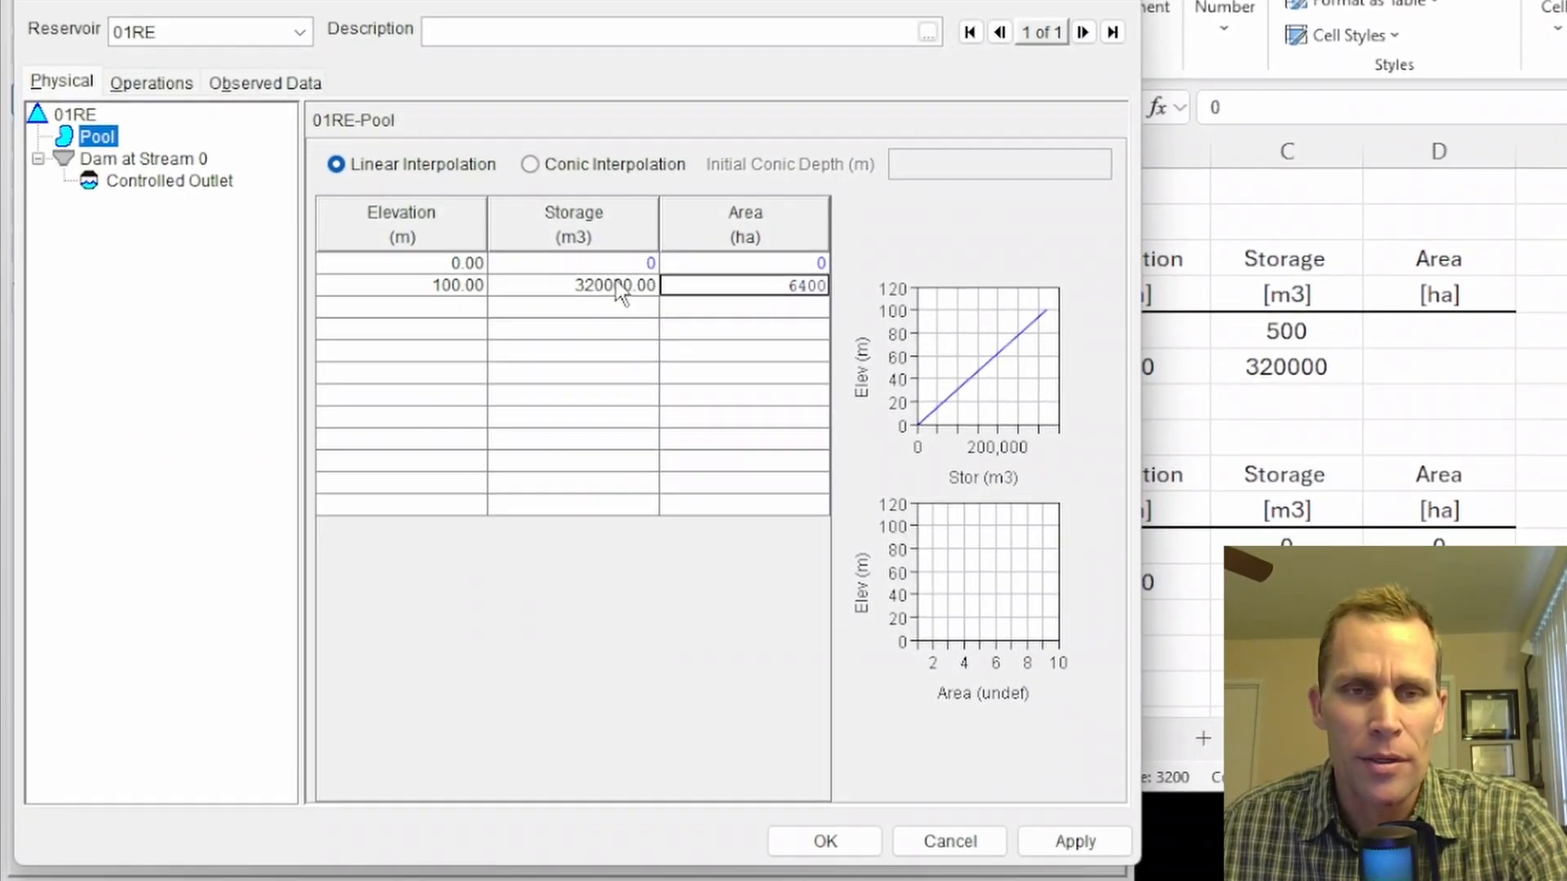
left_click(1051, 842)
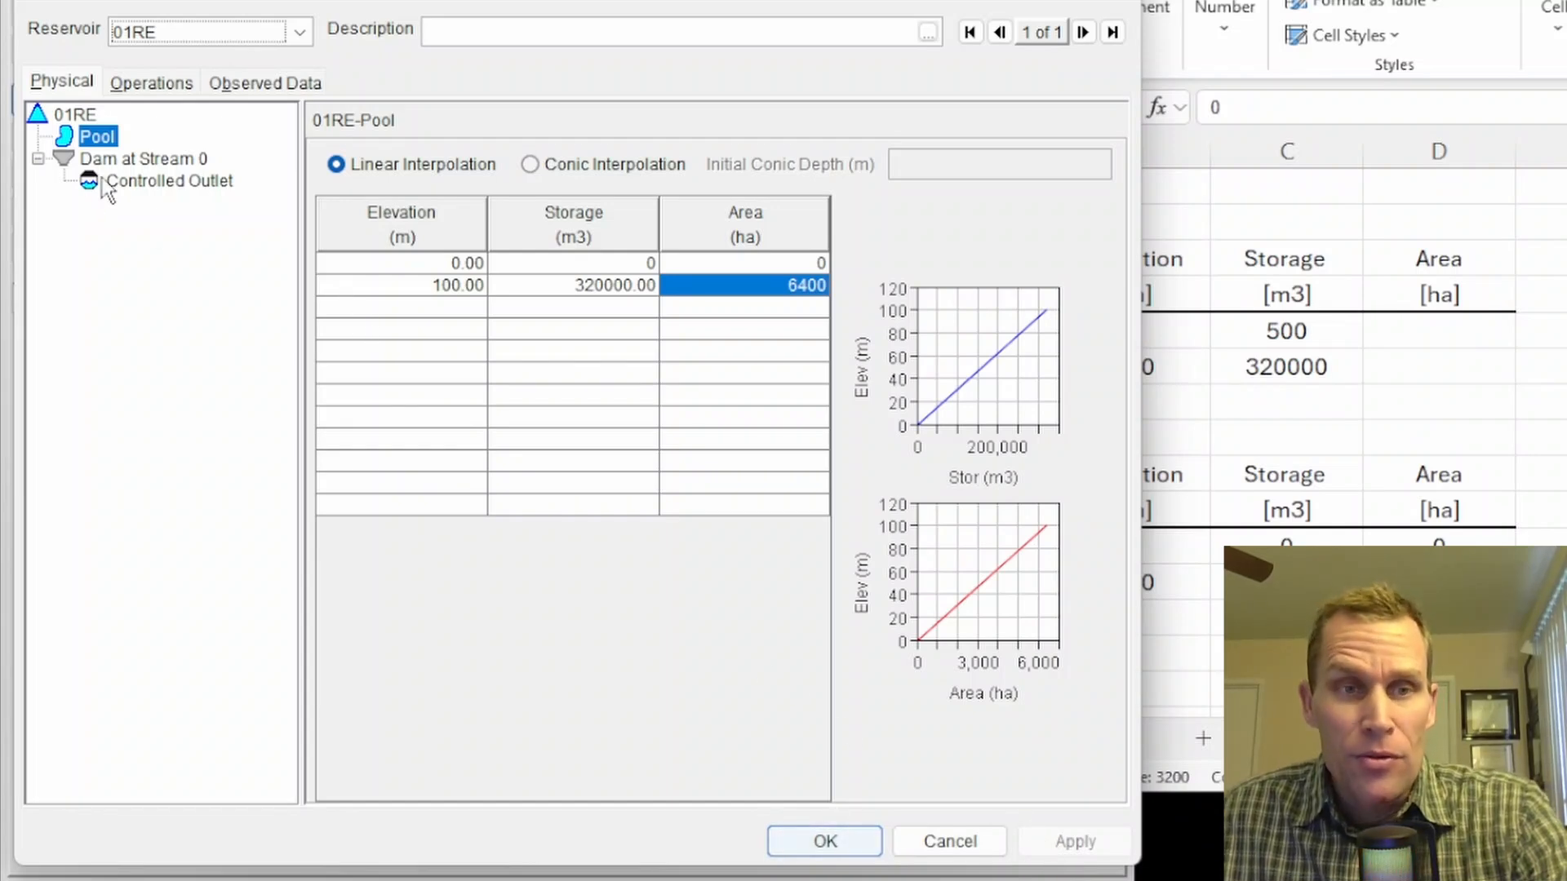
- Review the release capacity of 01RE's Dam at Stream 0, the controlled outlet's capacity table, and the pool's elevation-storage-area table
left_click(139, 160)
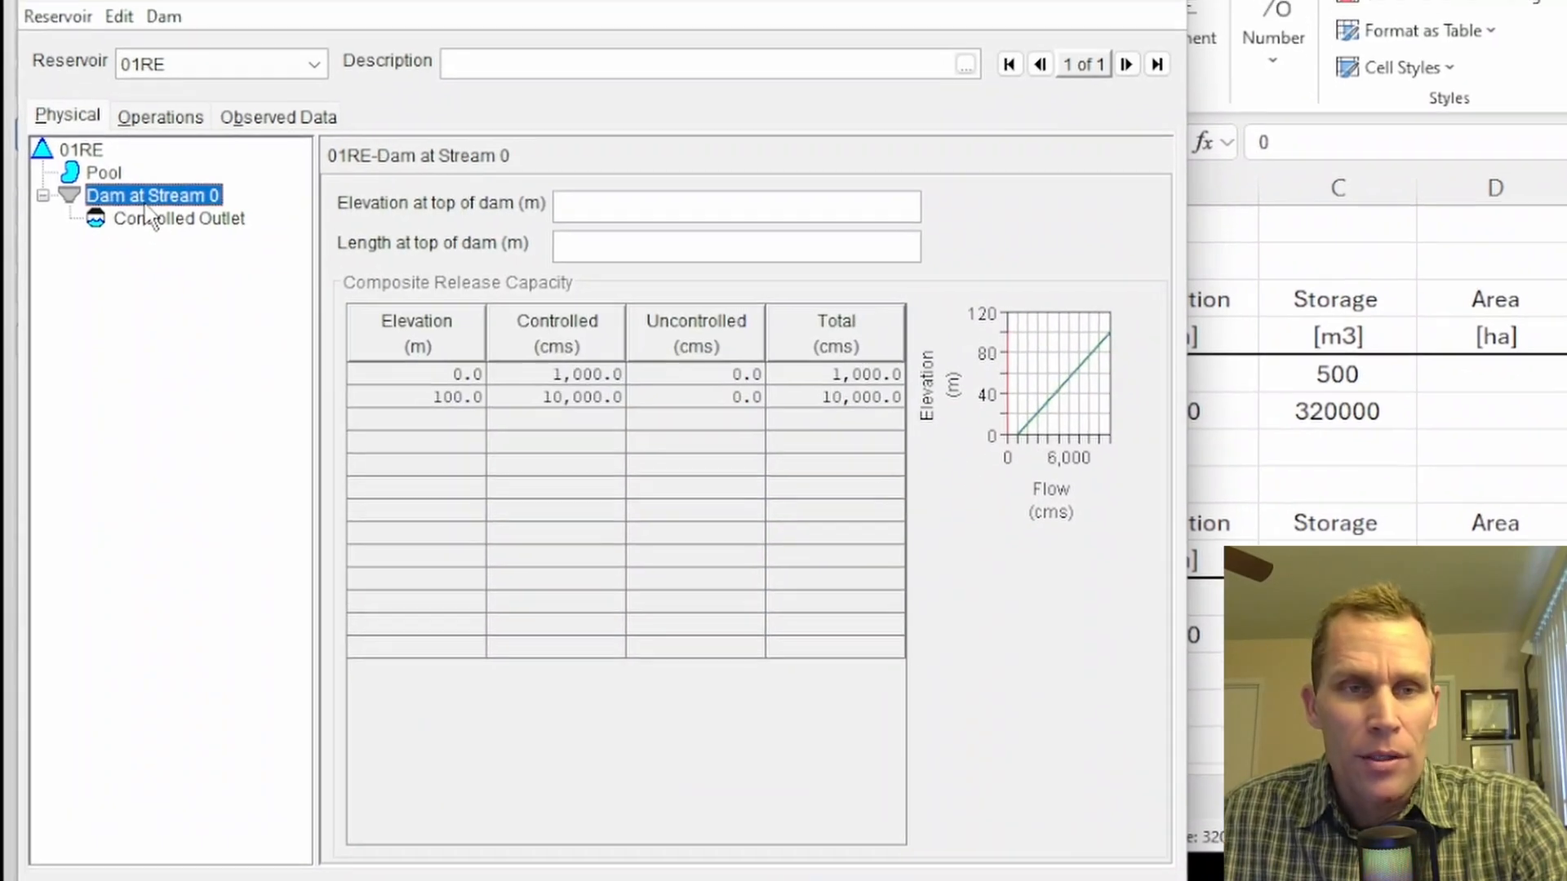
left_click(167, 281)
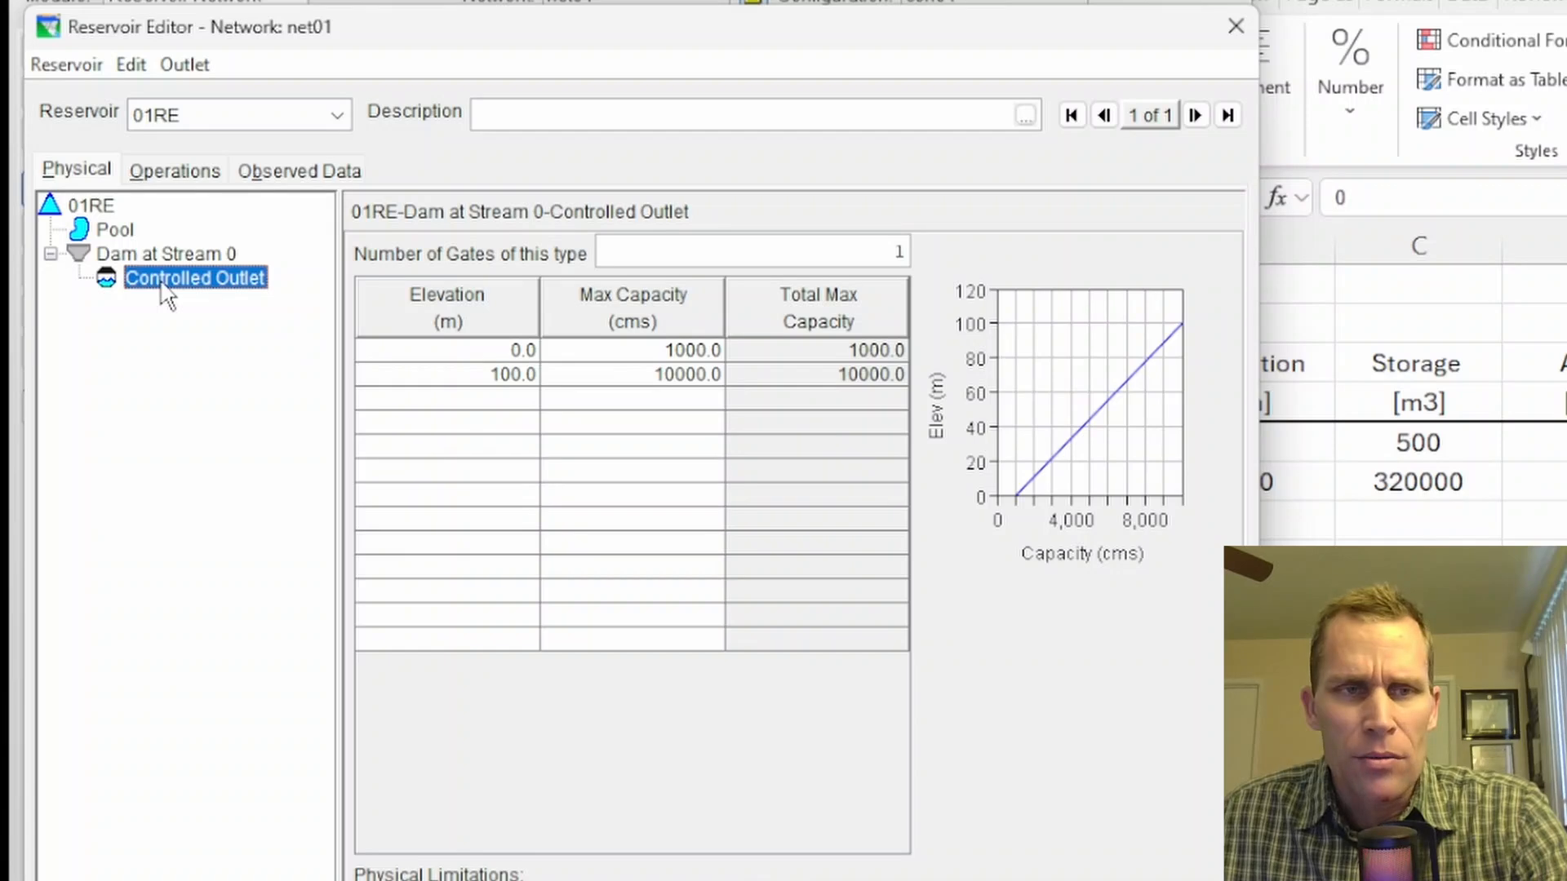
left_click(116, 231)
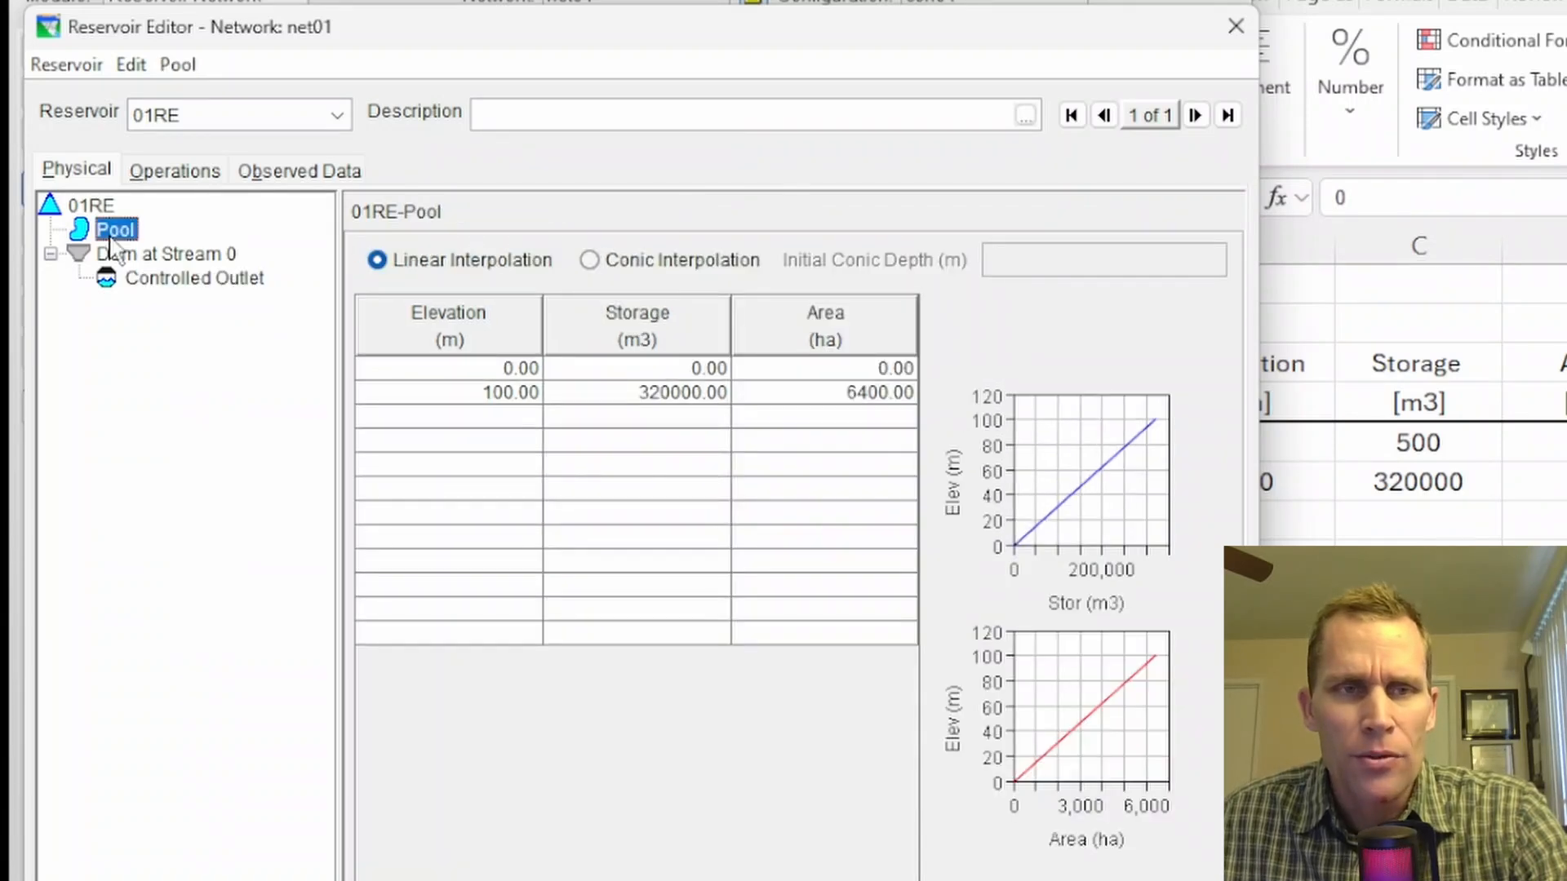
- Review reservoir 01RE's operation set sample, including the top elevations of the Flood Control and Conservation zones
left_click(173, 173)
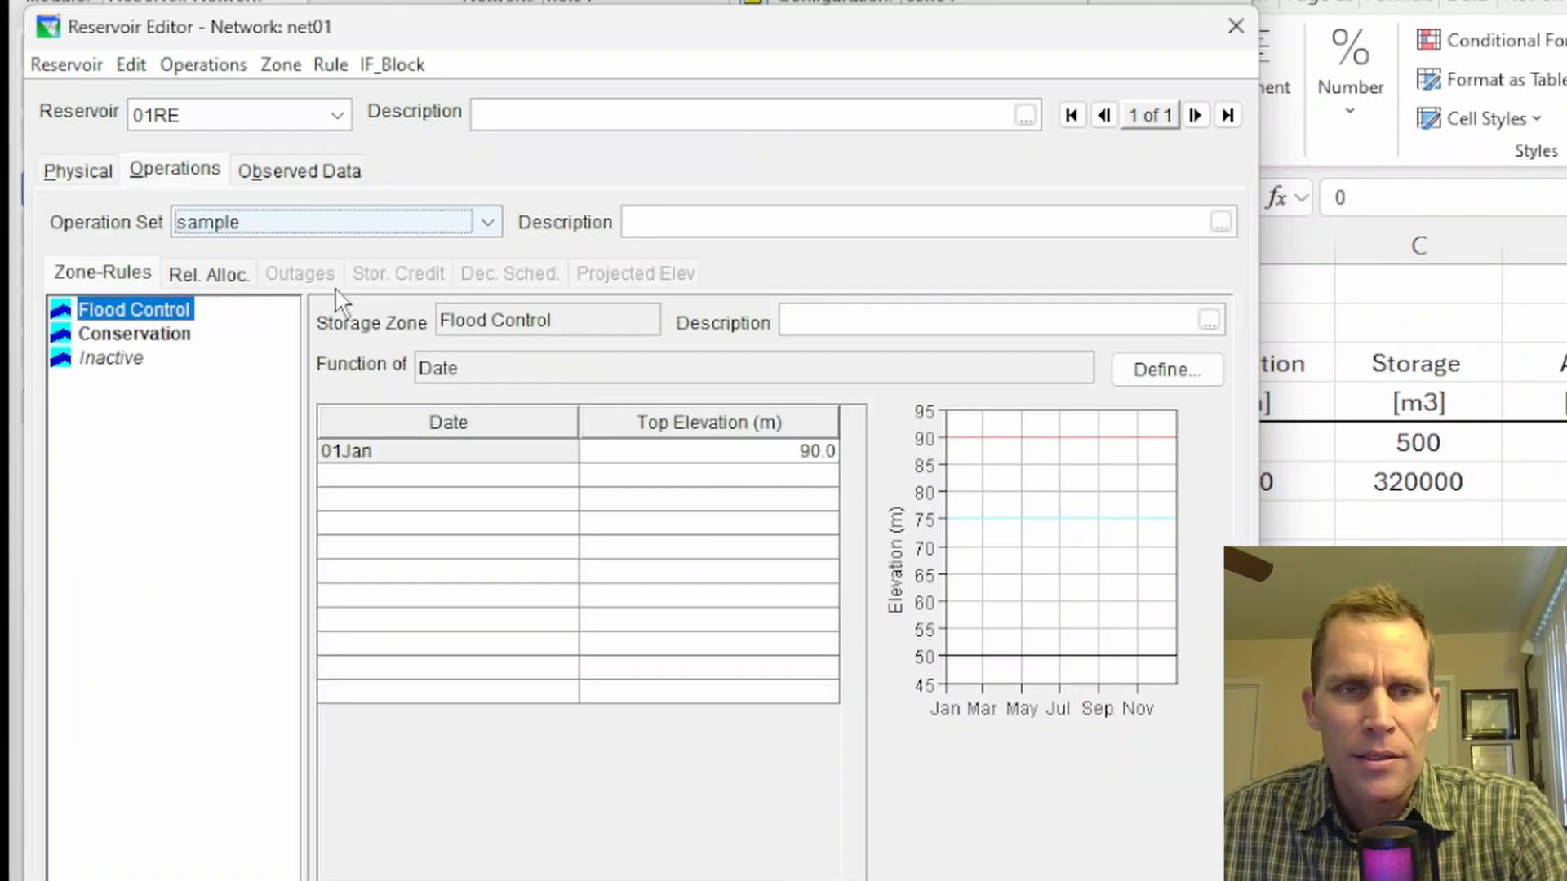
left_click(214, 224)
left_click(215, 228)
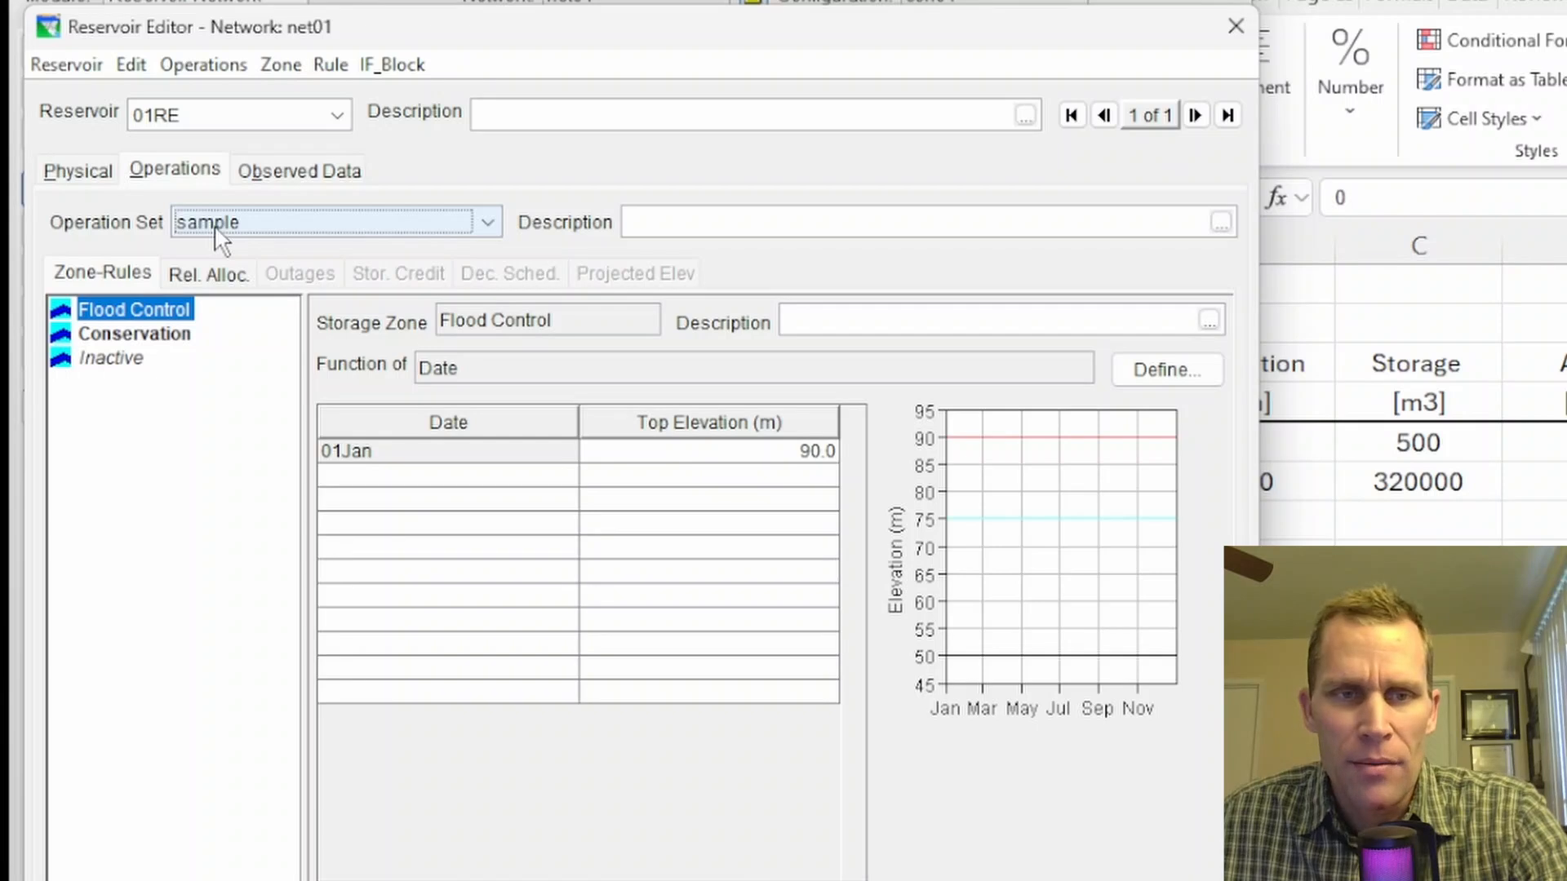
left_click(168, 341)
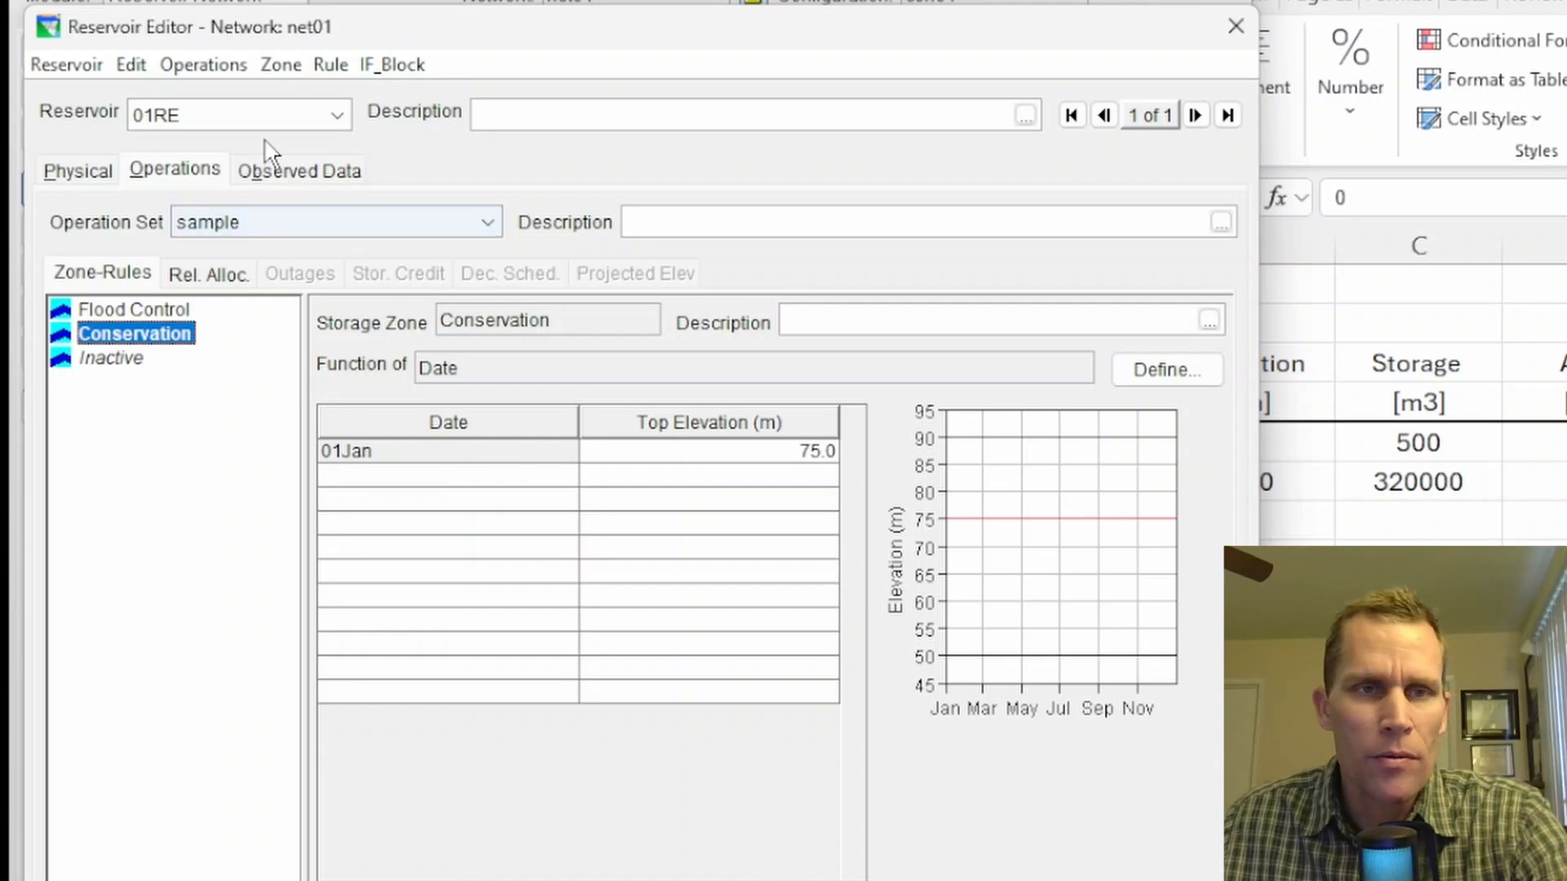
- Accept the edits to reservoir 01RE and save the reservoir network net01
left_click(939, 877)
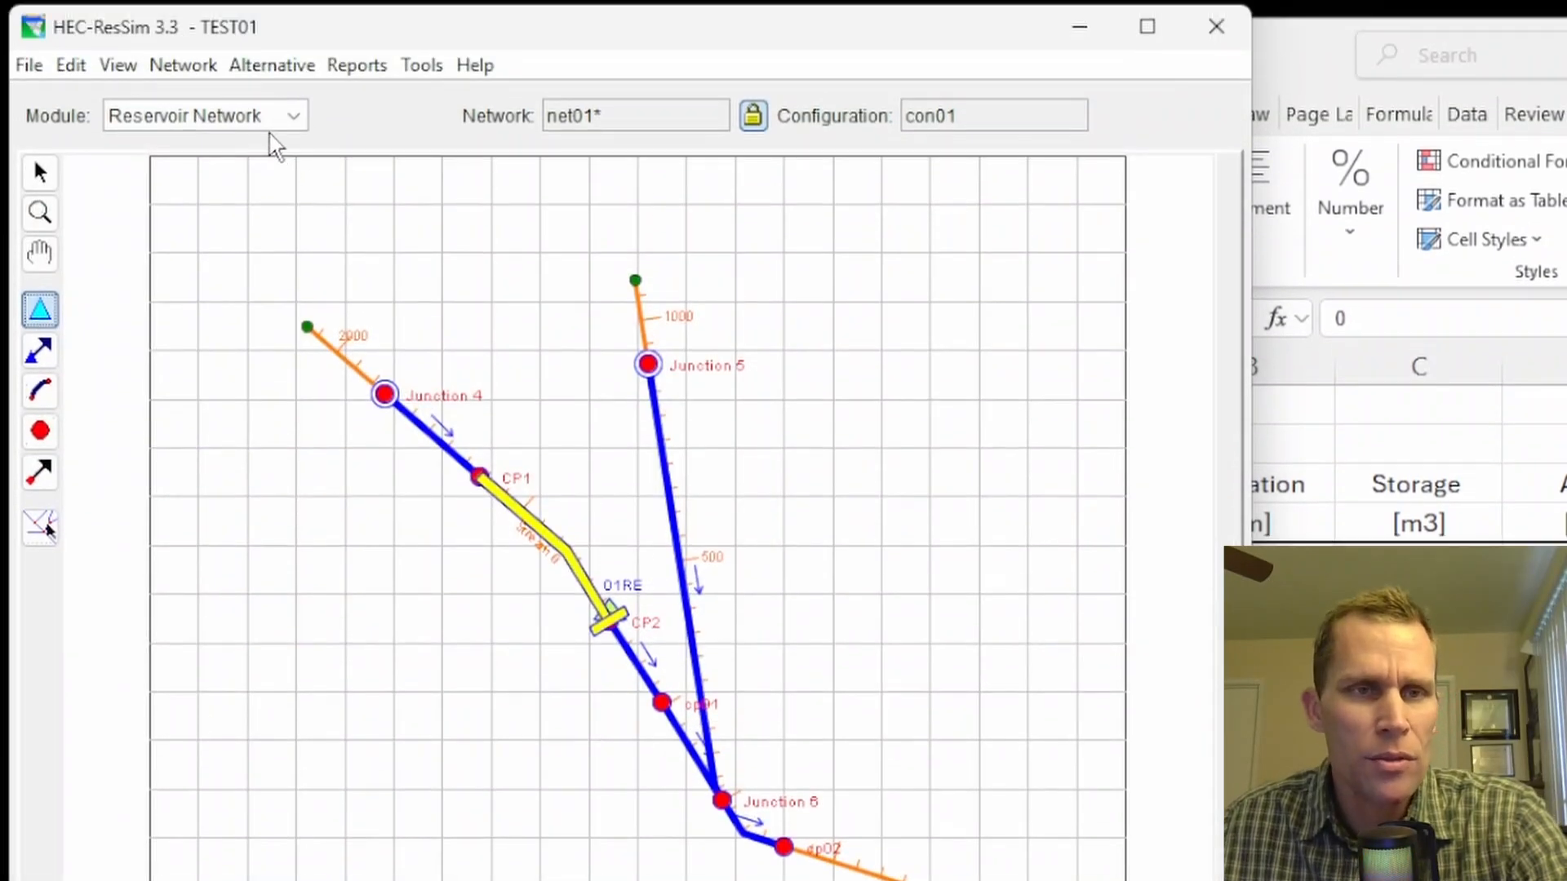
left_click(170, 69)
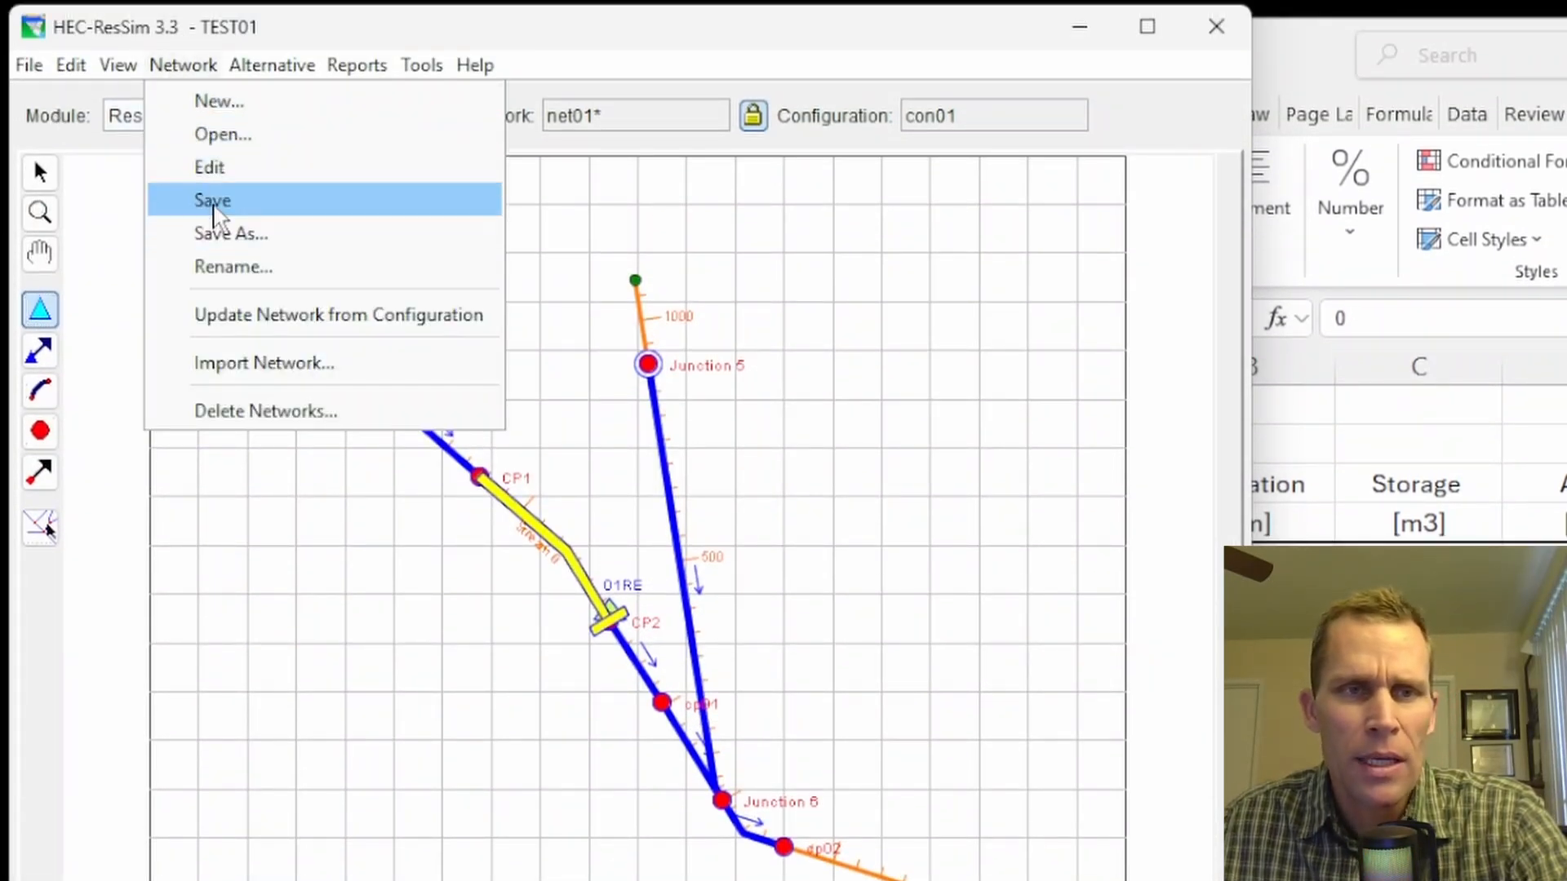
left_click(209, 202)
left_click(291, 115)
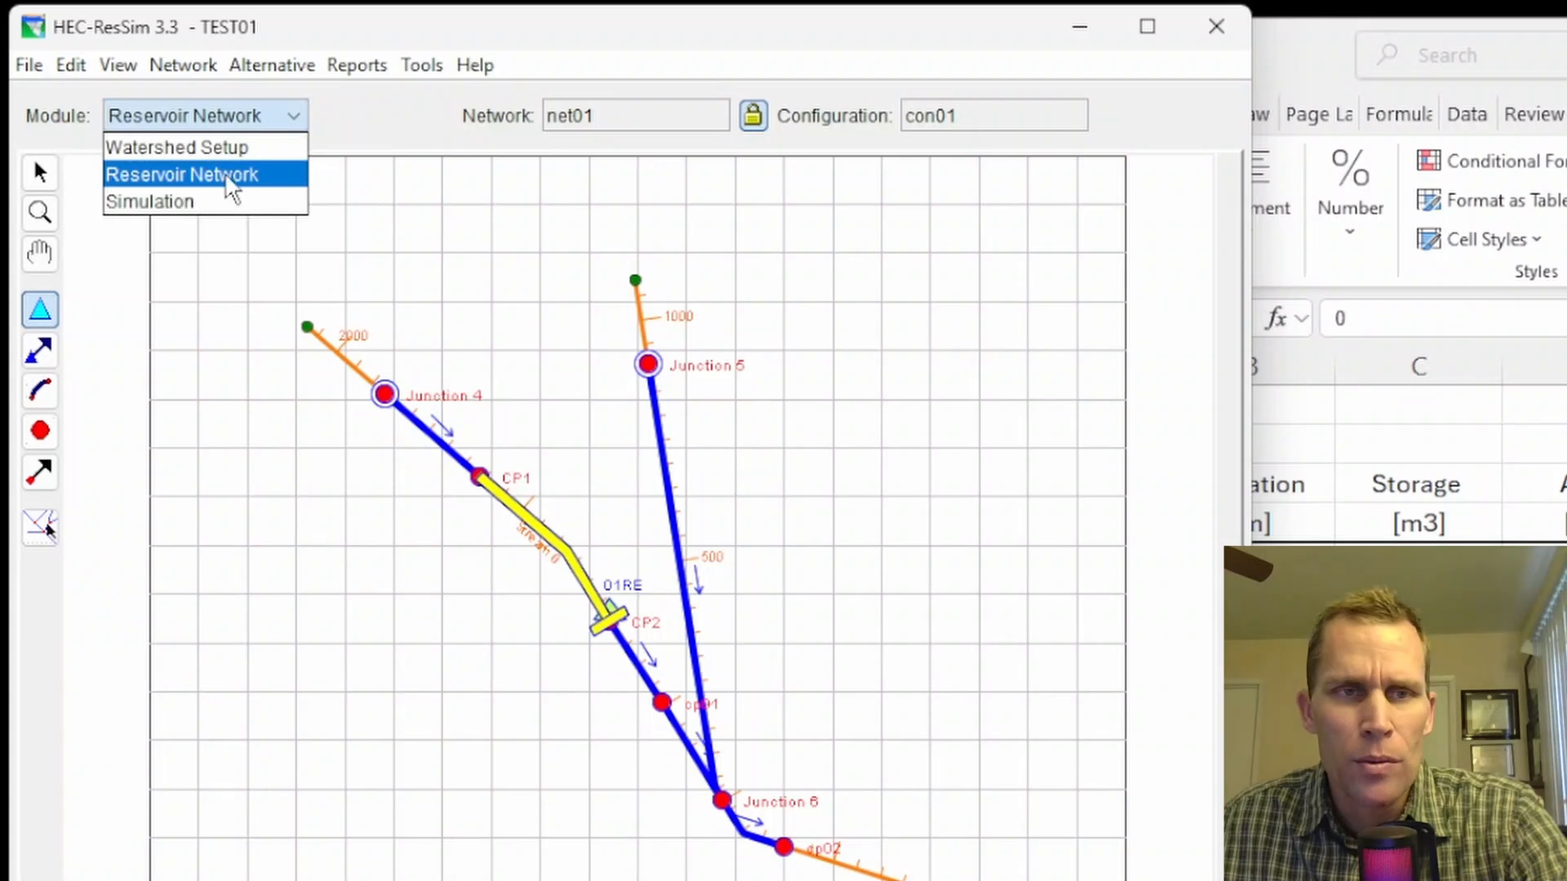
left_click(206, 200)
left_click(1053, 295)
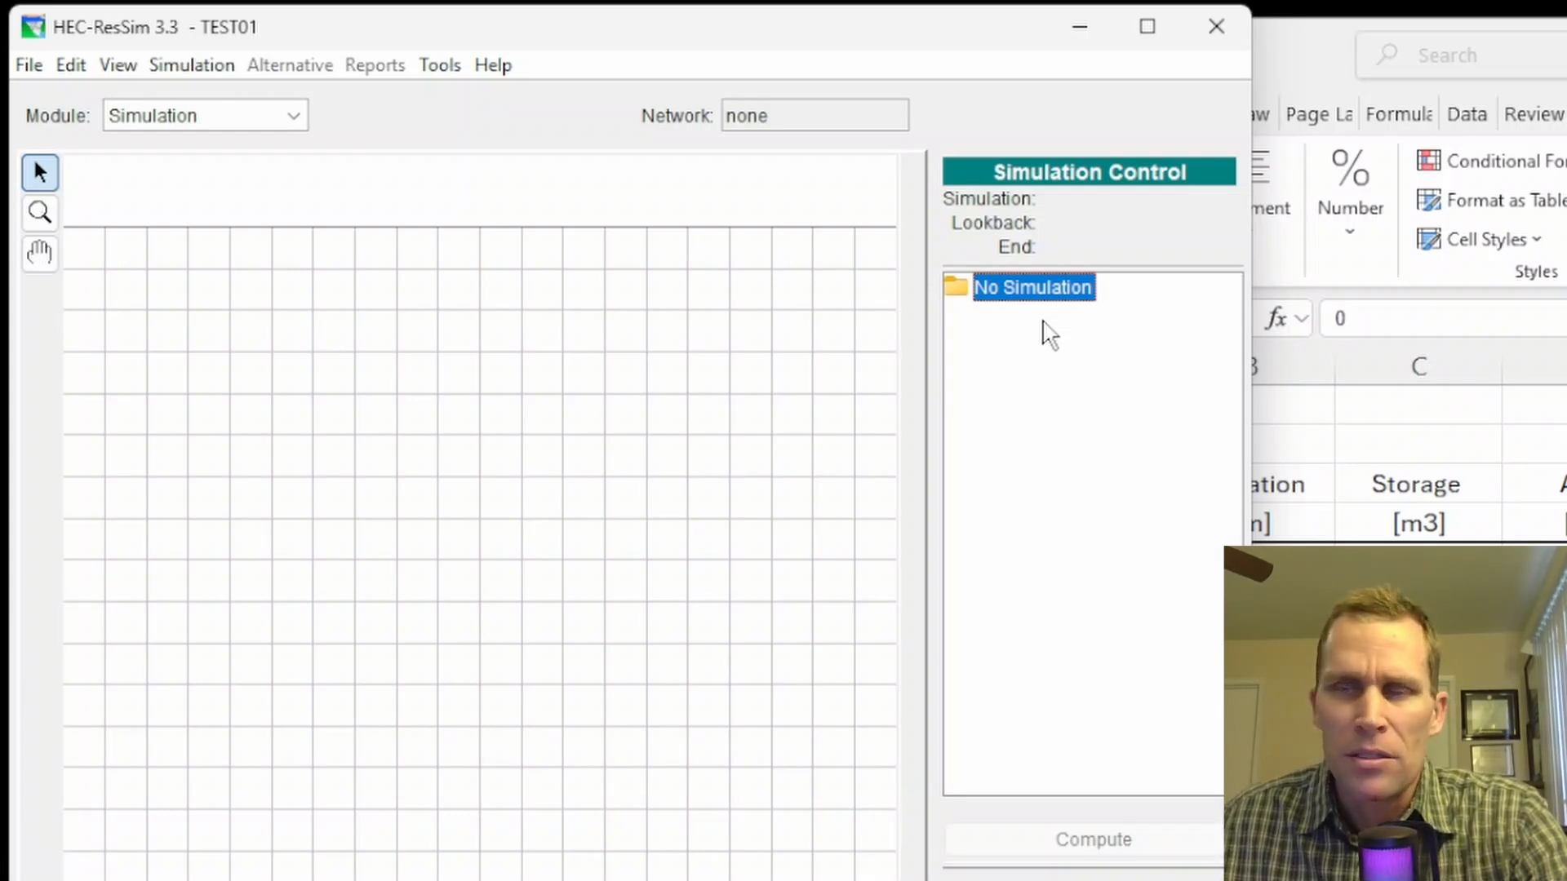
left_click(201, 70)
left_click(203, 103)
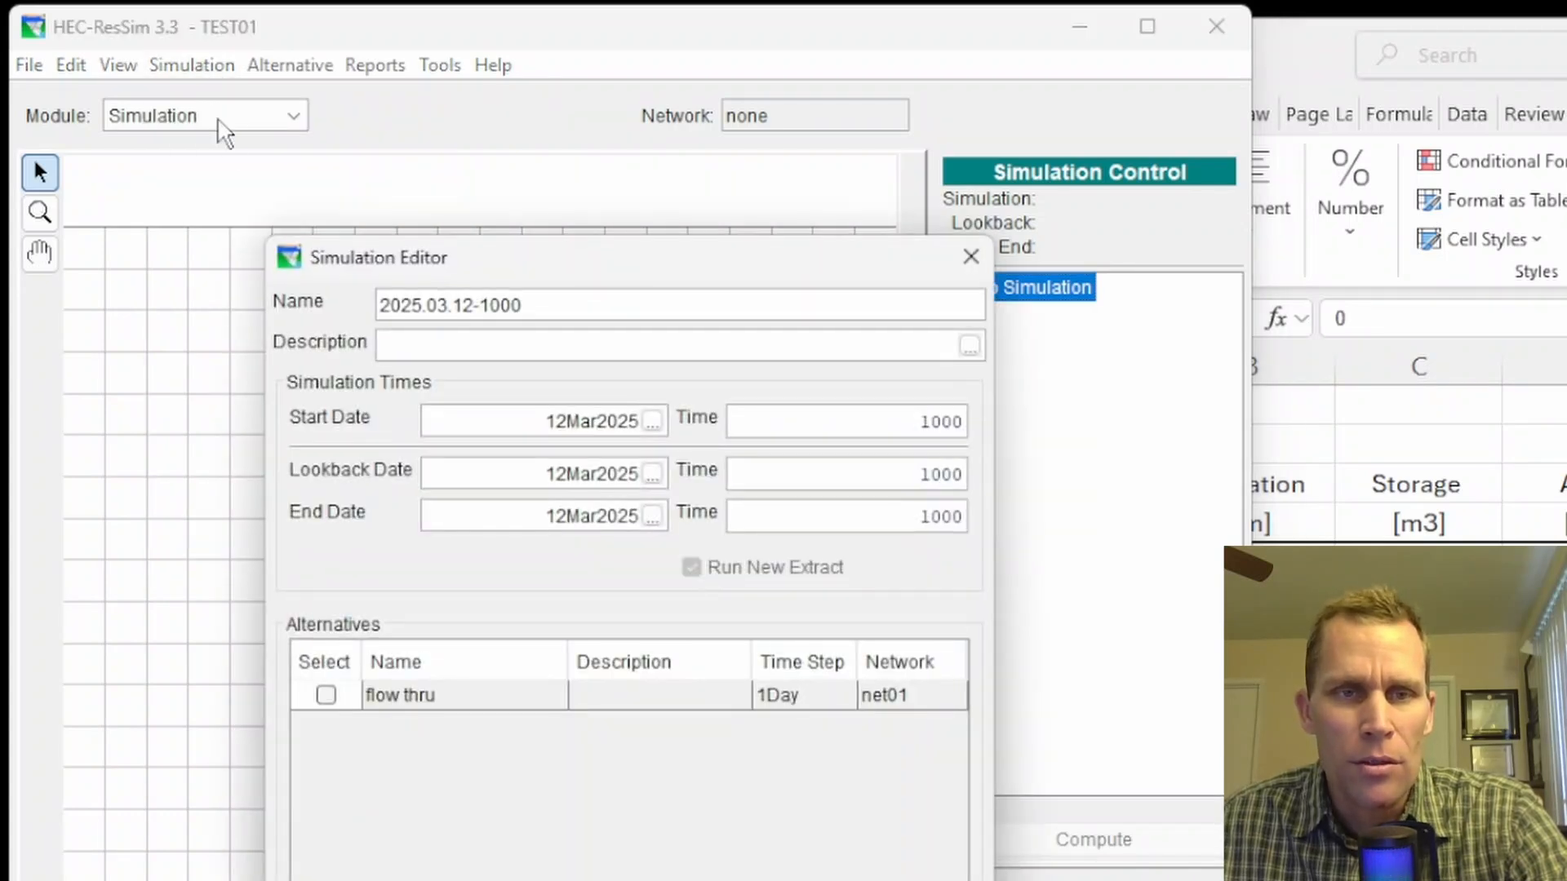
left_click_drag(523, 306, 115, 305)
type("sim1")
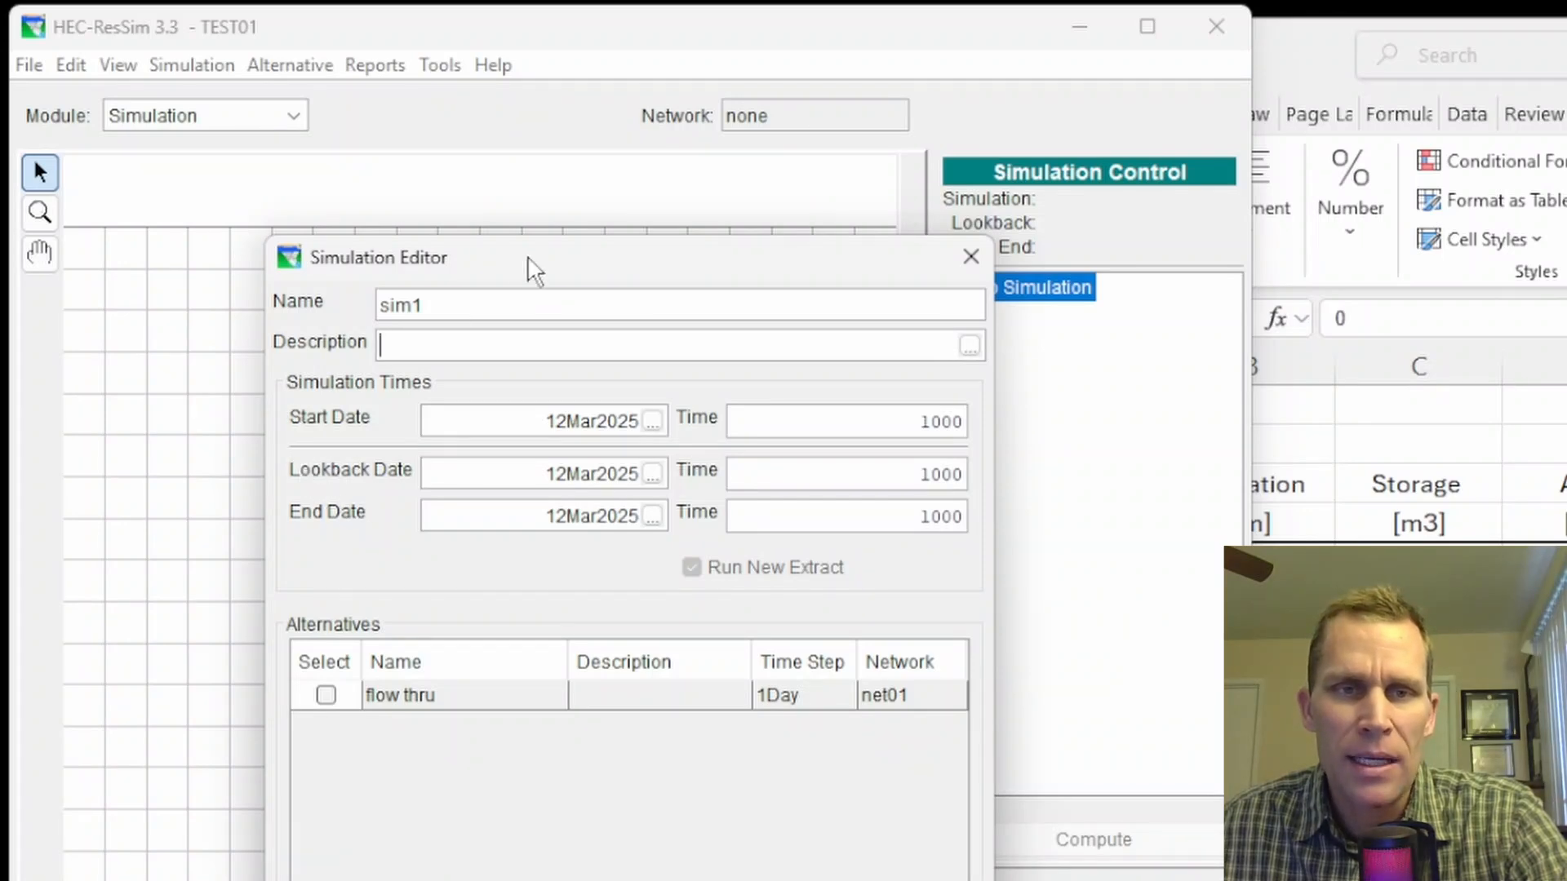
left_click_drag(528, 269, 301, 270)
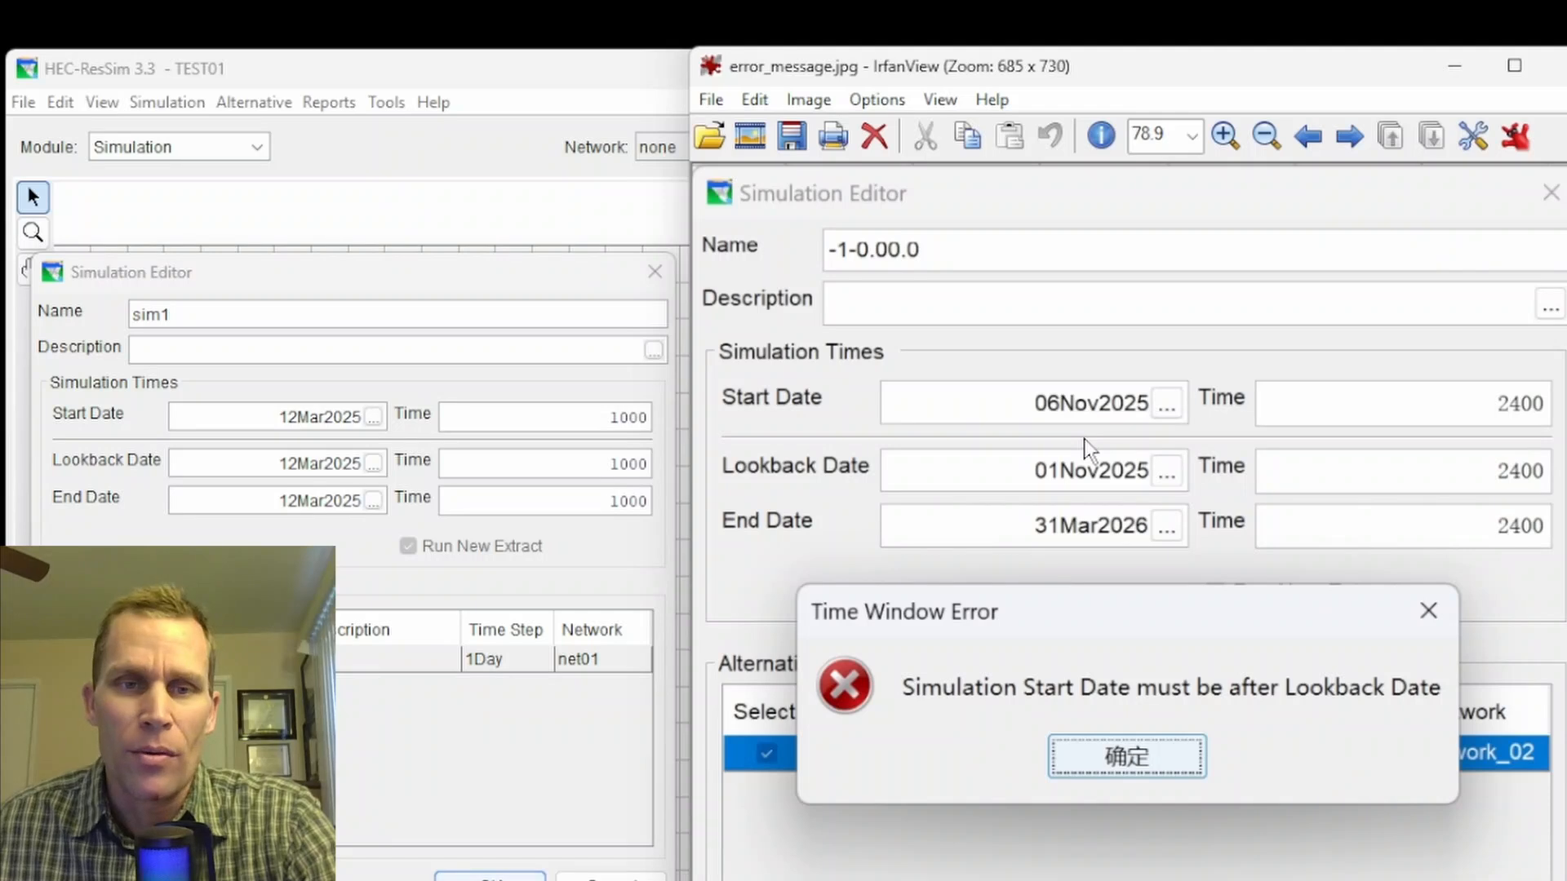
left_click(1453, 80)
left_click(654, 271)
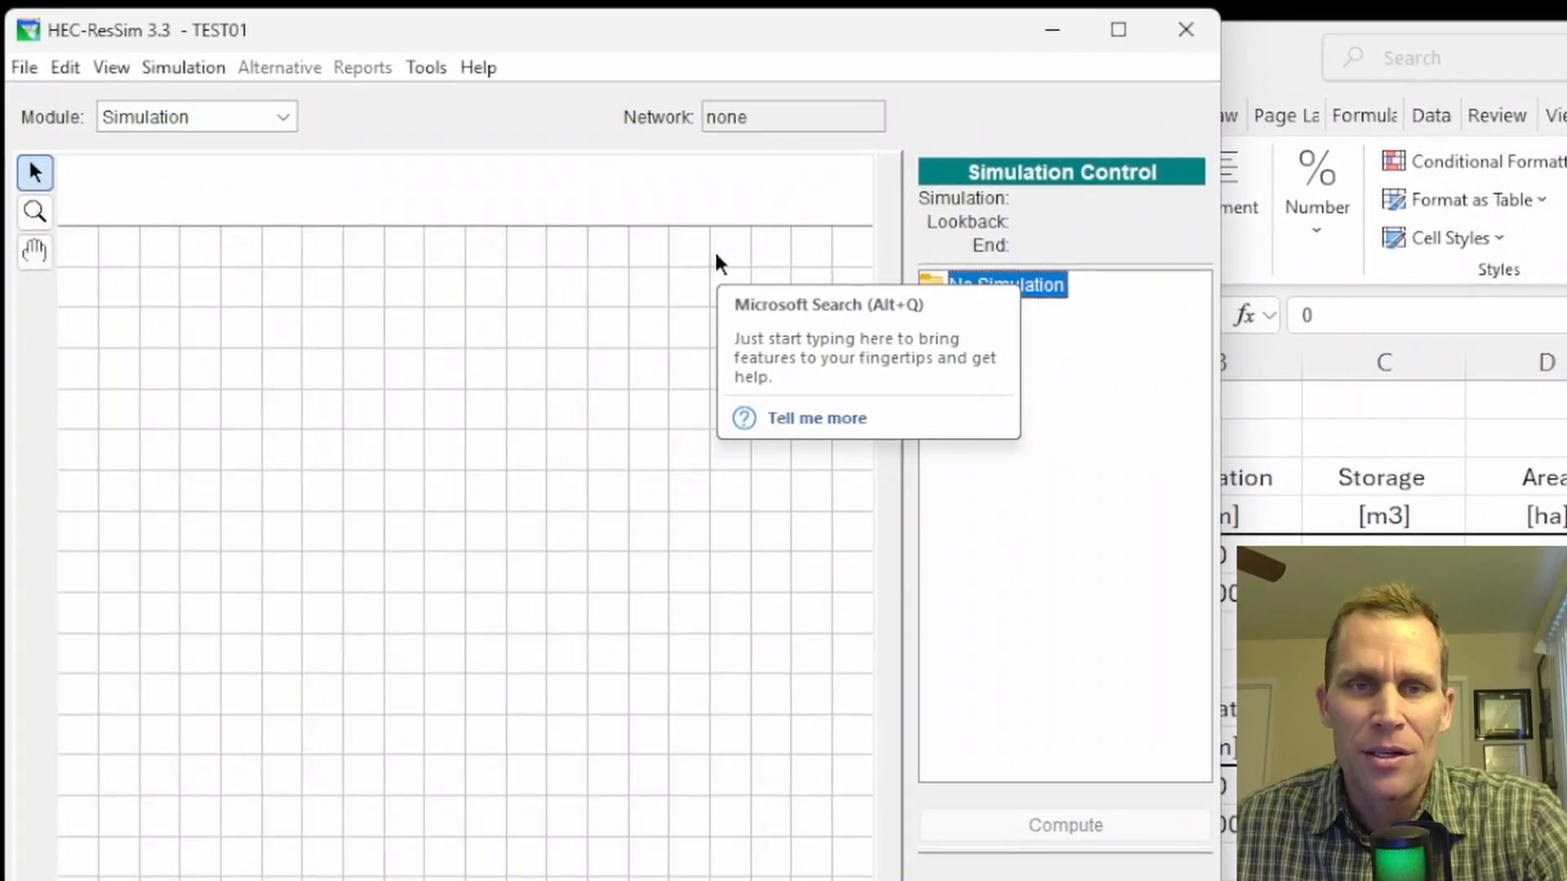
- Return to the Reservoir Network module and check the local flow name and factor in Junction 4's properties
left_click(287, 114)
left_click(240, 171)
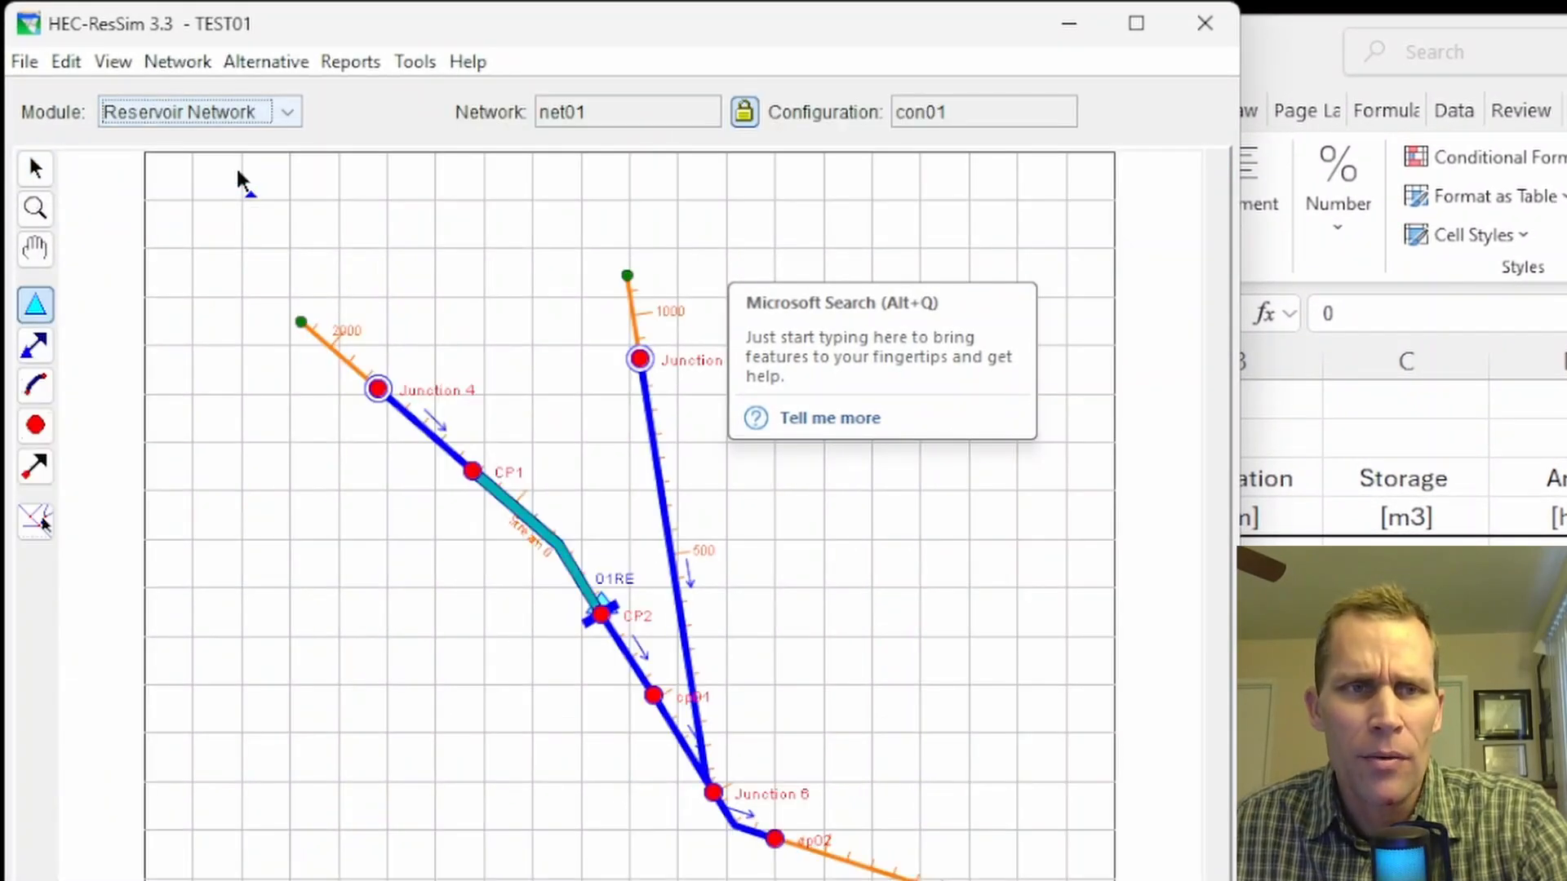
left_click(35, 168)
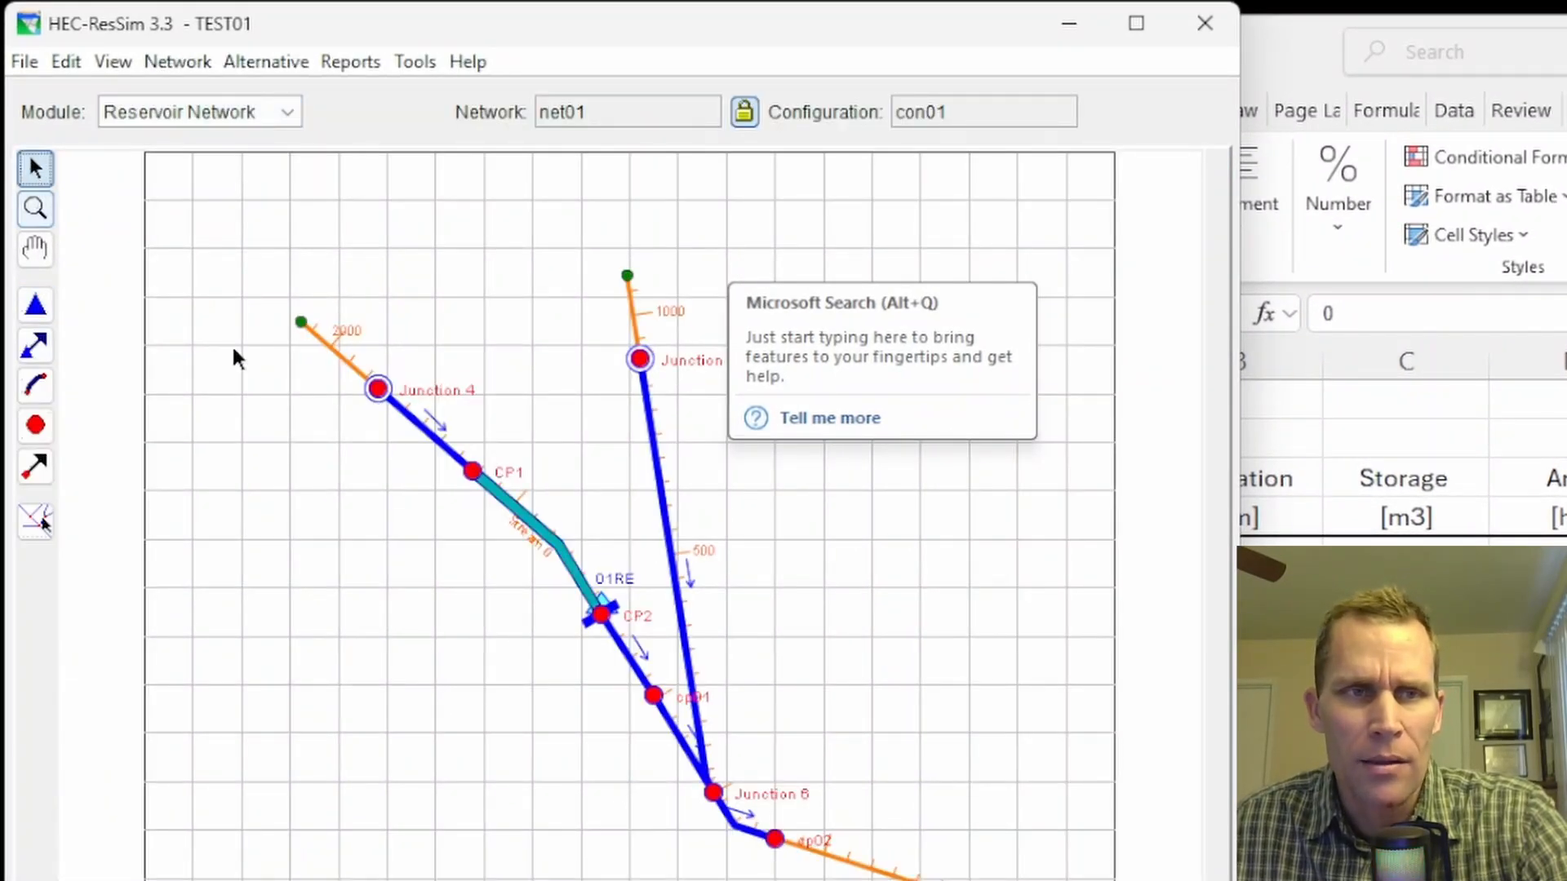
right_click(373, 390)
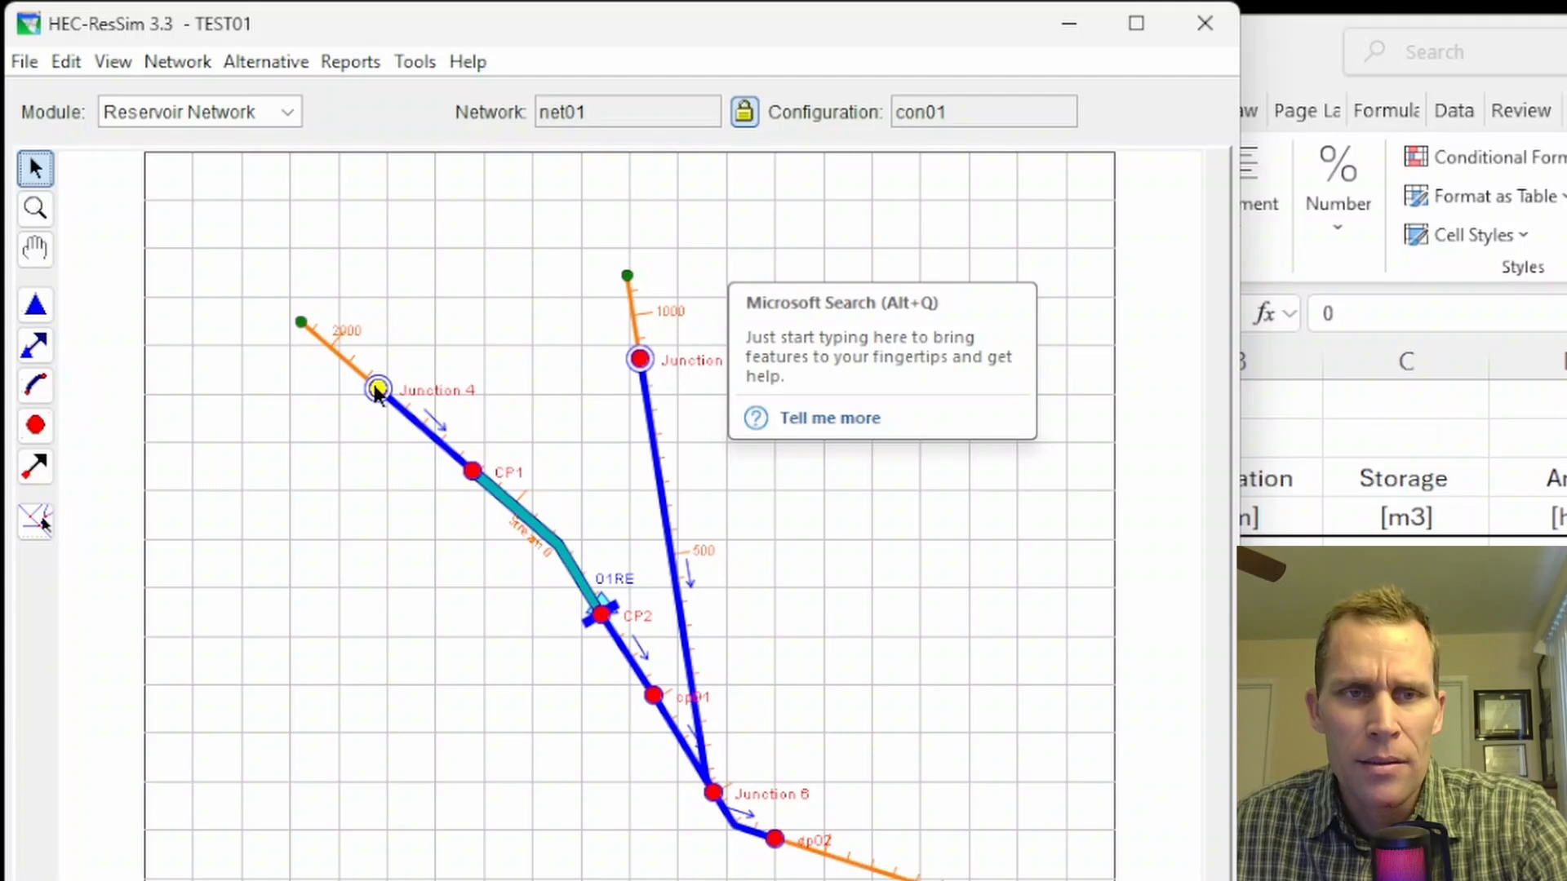
left_click(433, 457)
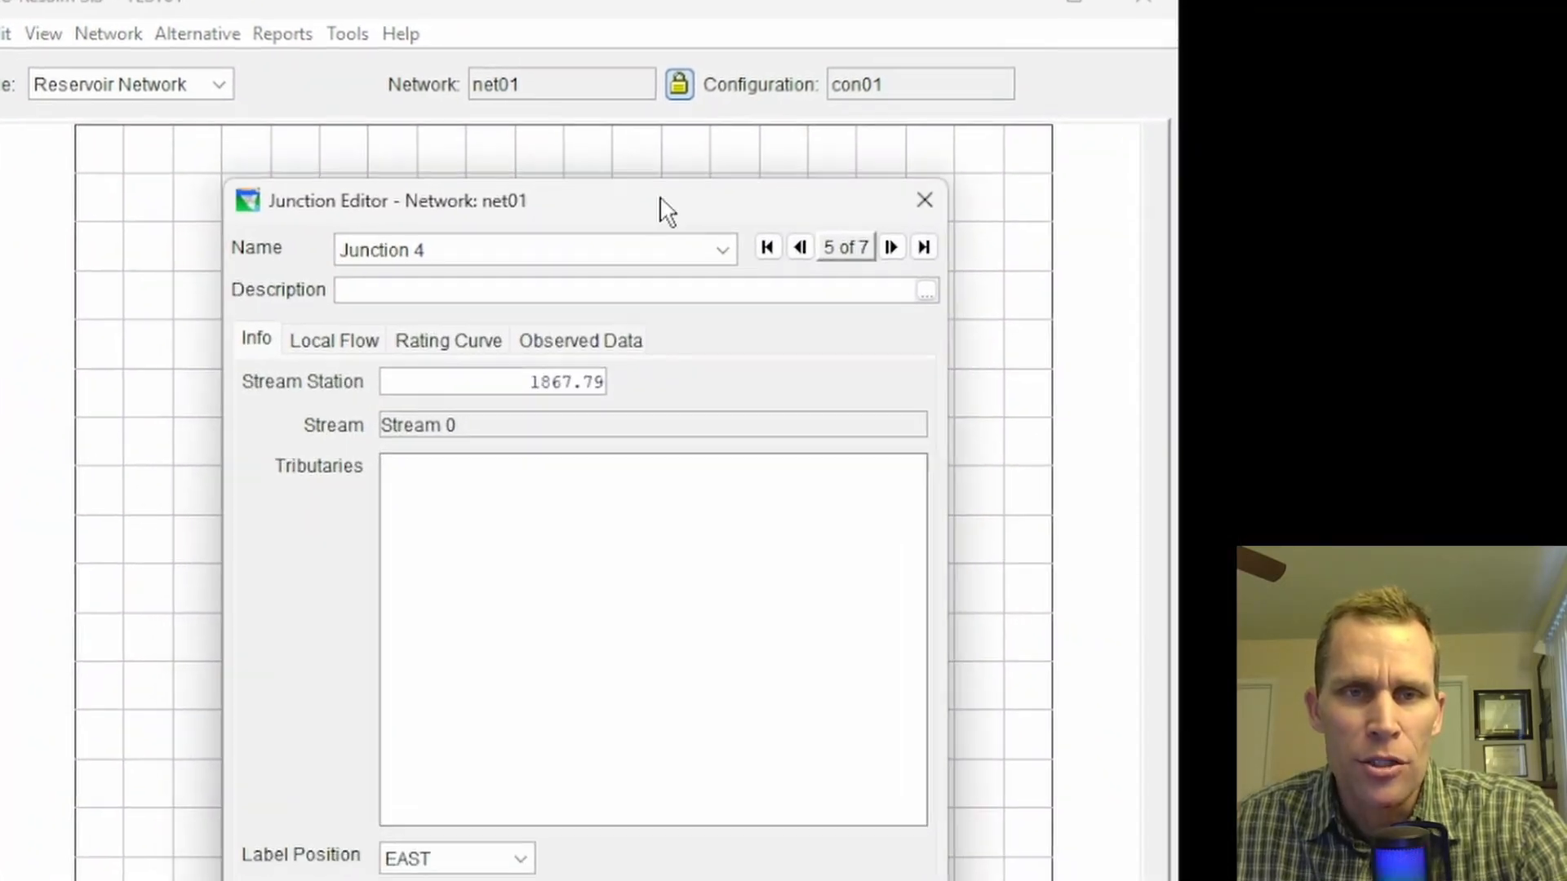
left_click_drag(739, 241, 916, 215)
left_click_drag(759, 155, 1033, 155)
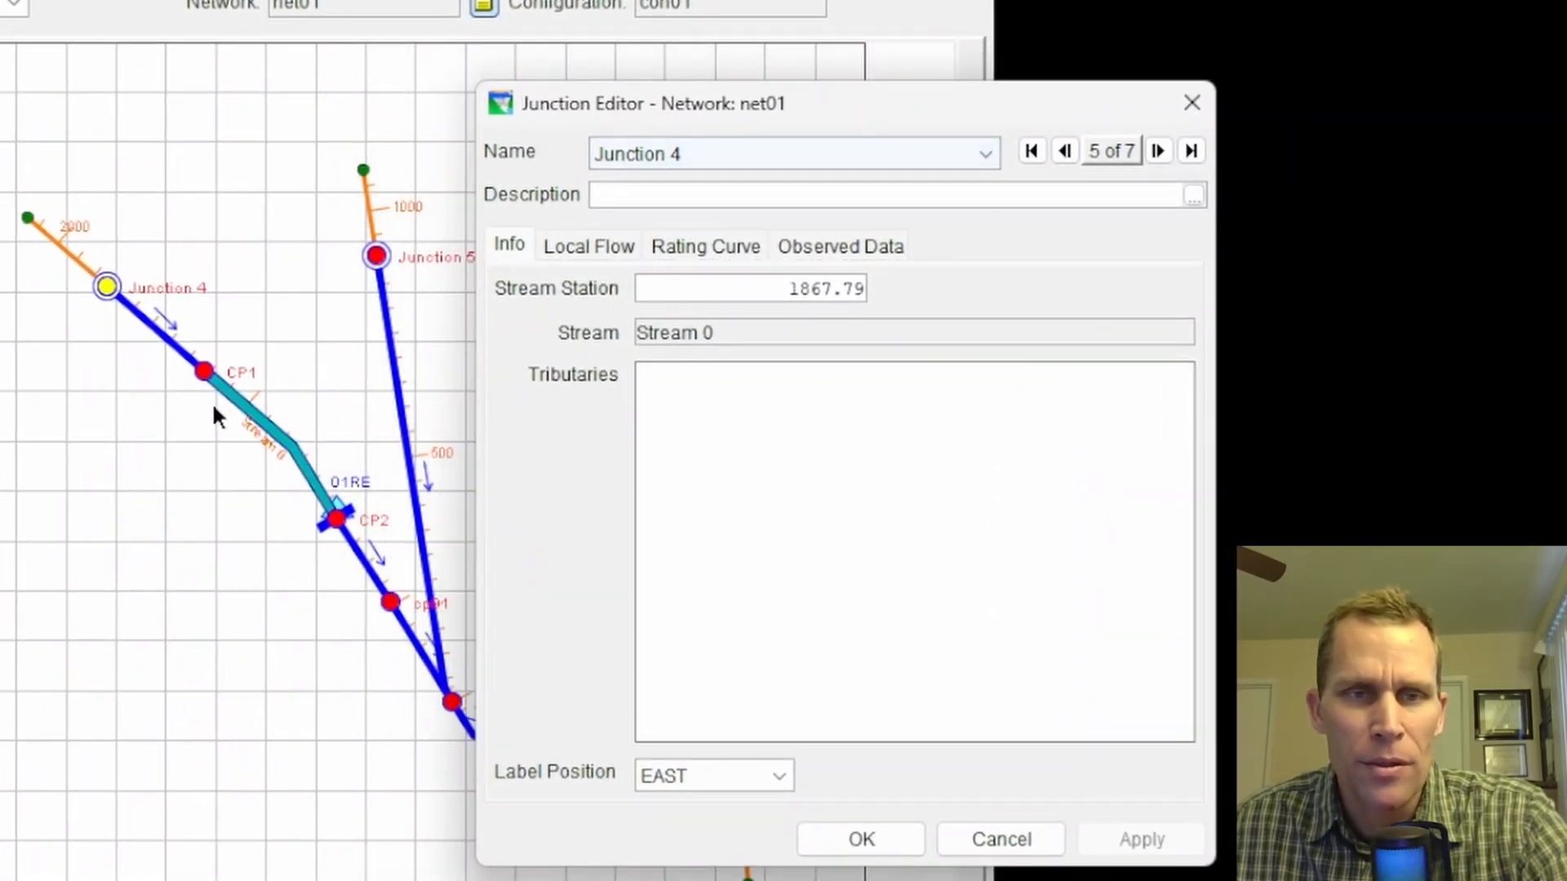
left_click(588, 245)
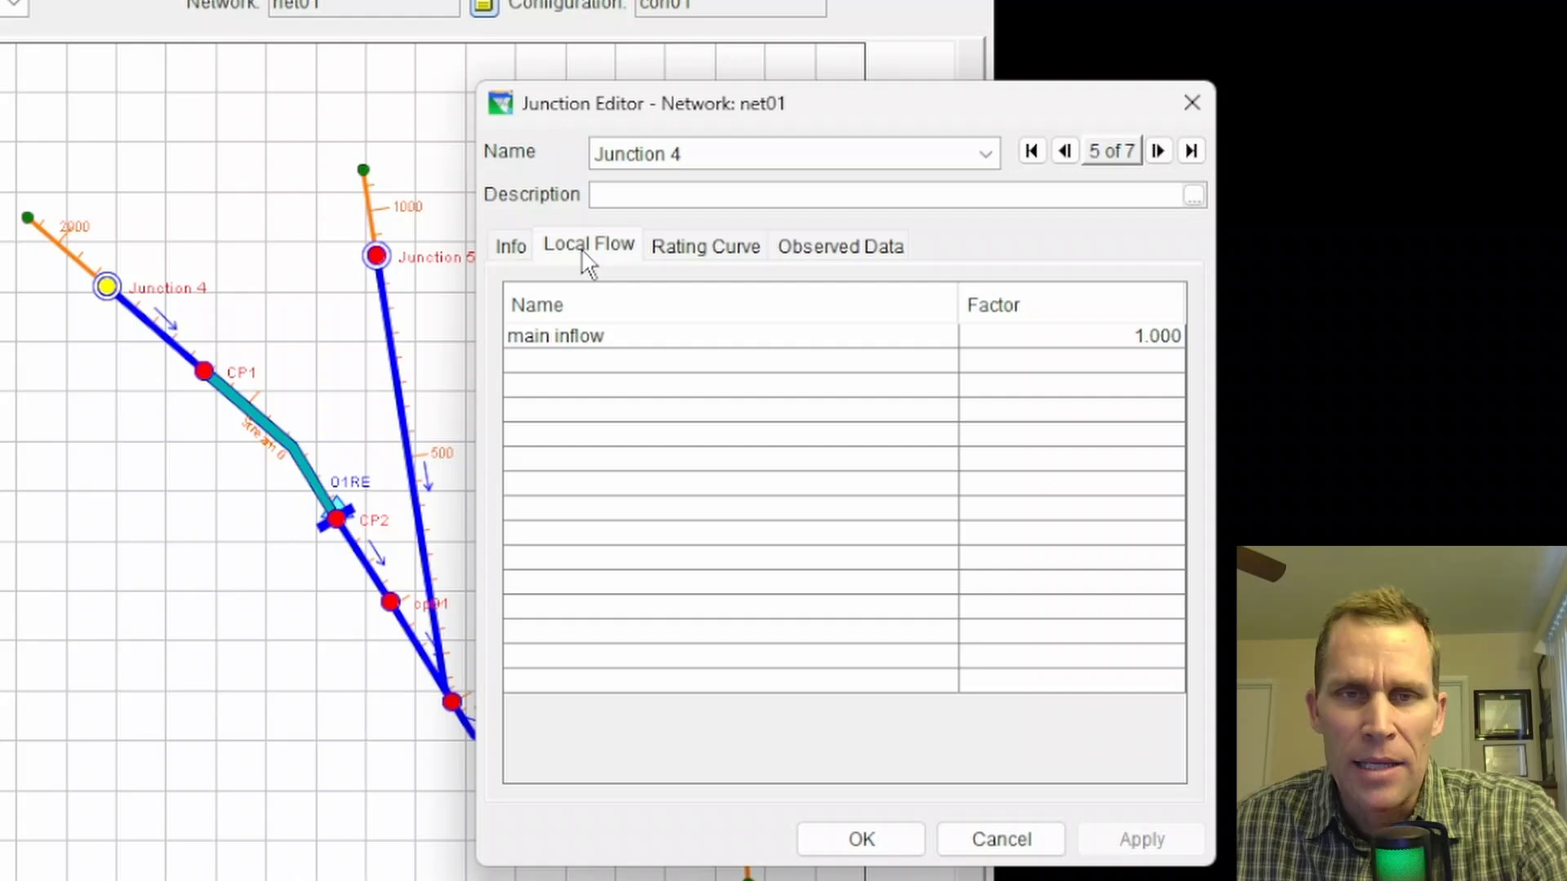
left_click(530, 341)
left_click(1193, 103)
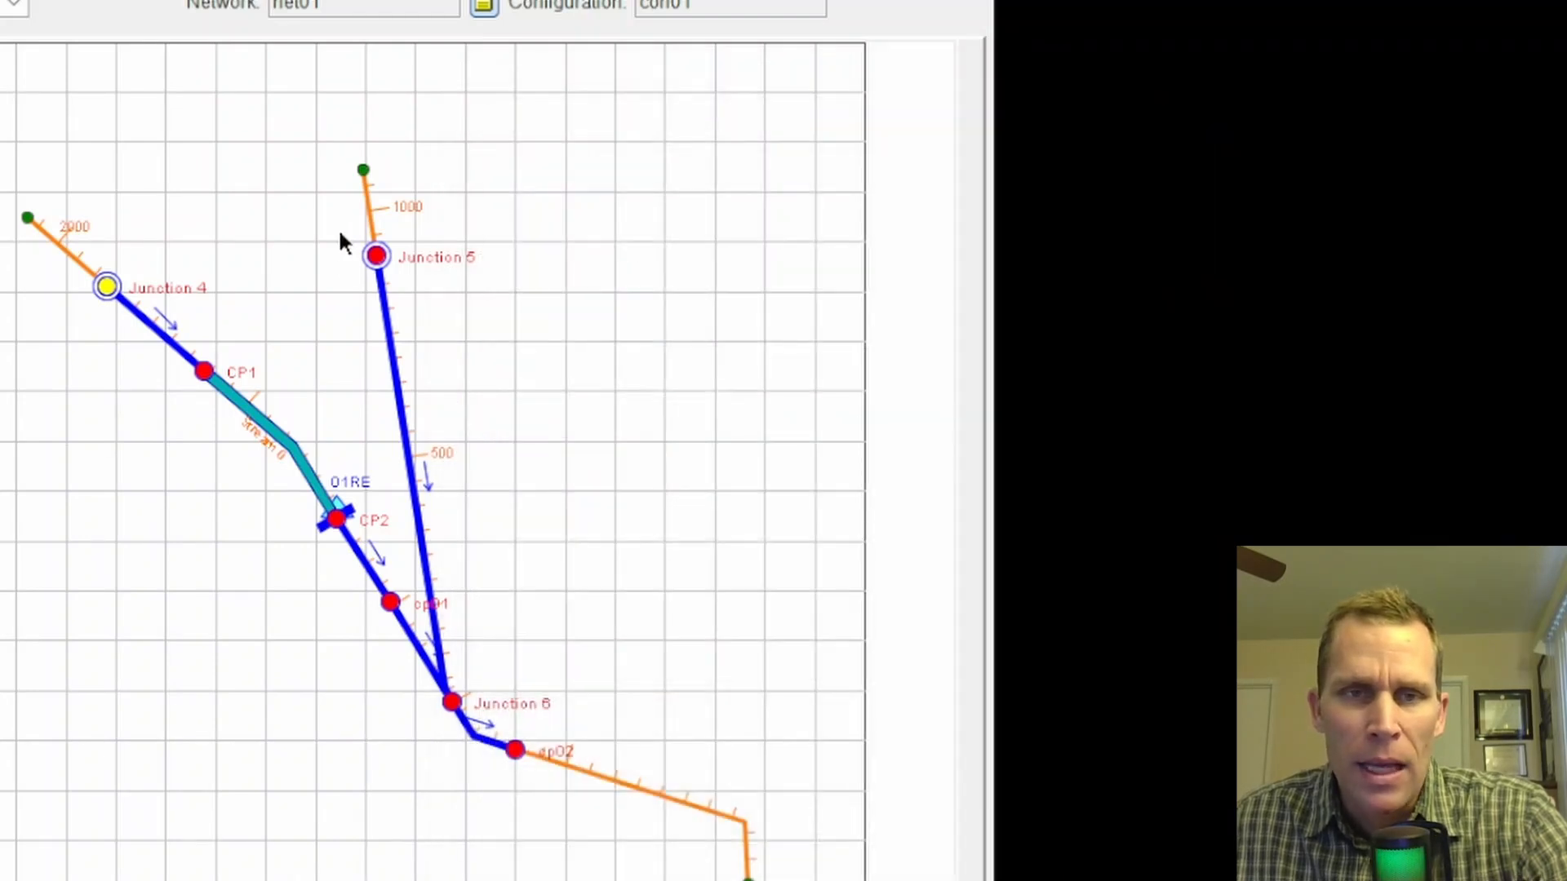
- Check the local flow name and factor in Junction 5's properties, and close its editor
right_click(373, 261)
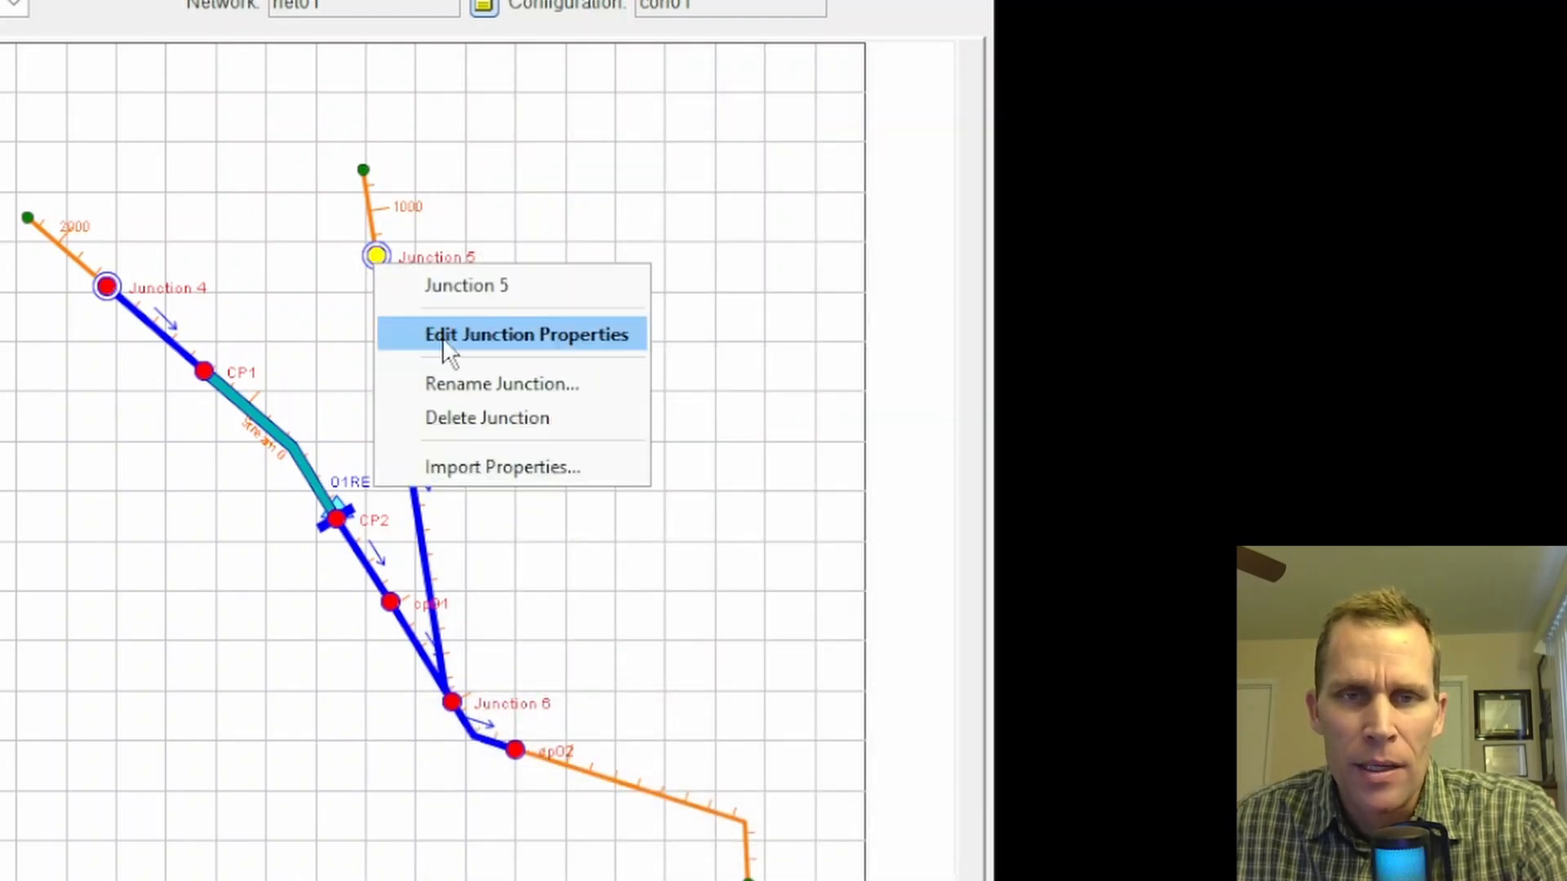
left_click(442, 335)
left_click(538, 341)
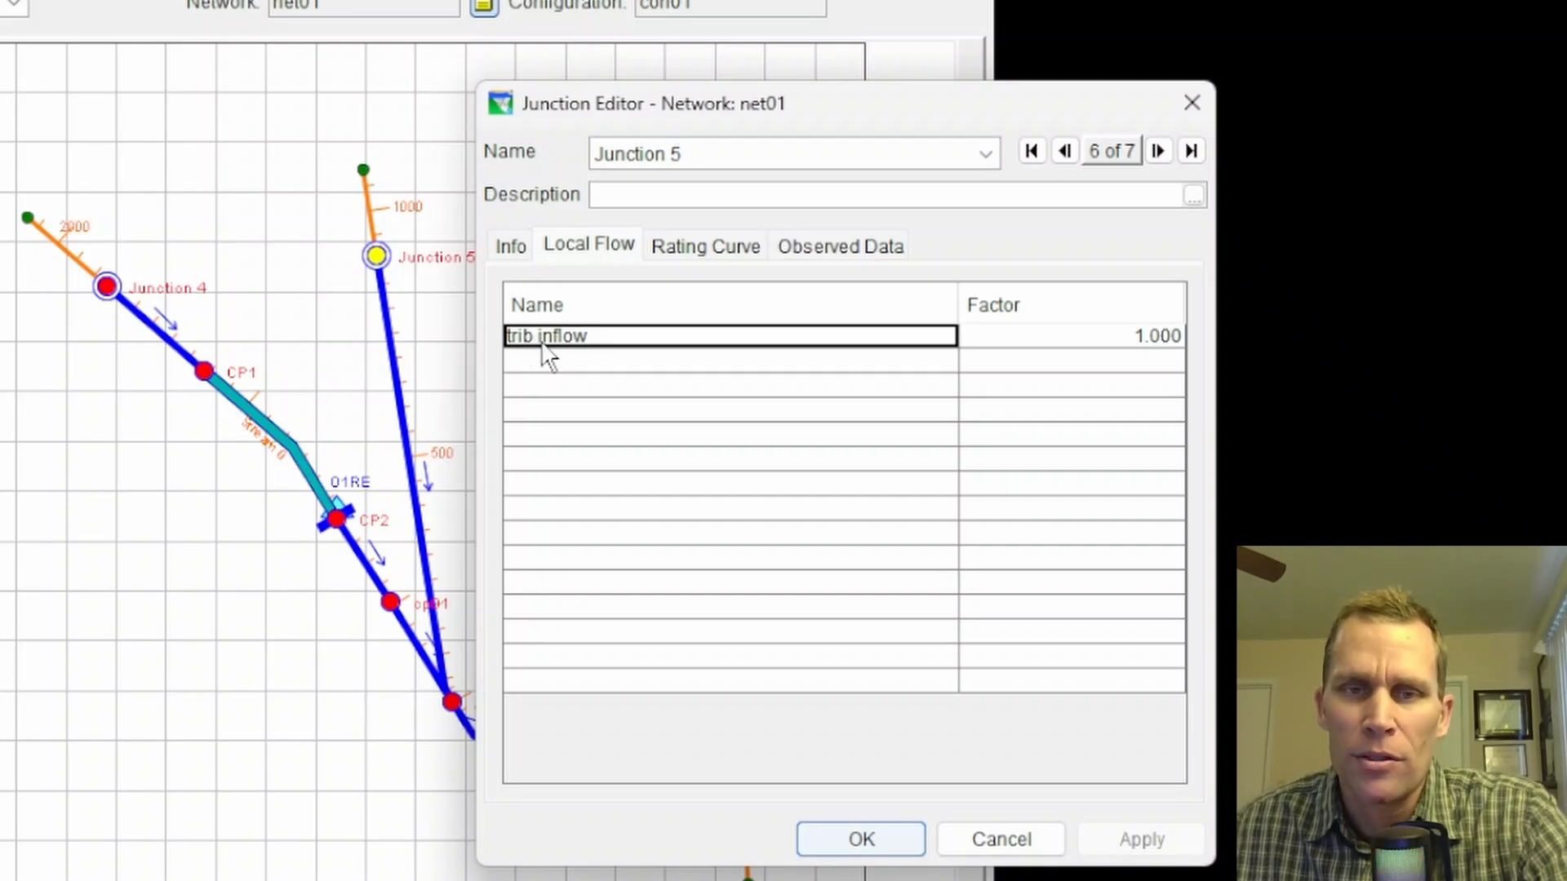
left_click(1058, 341)
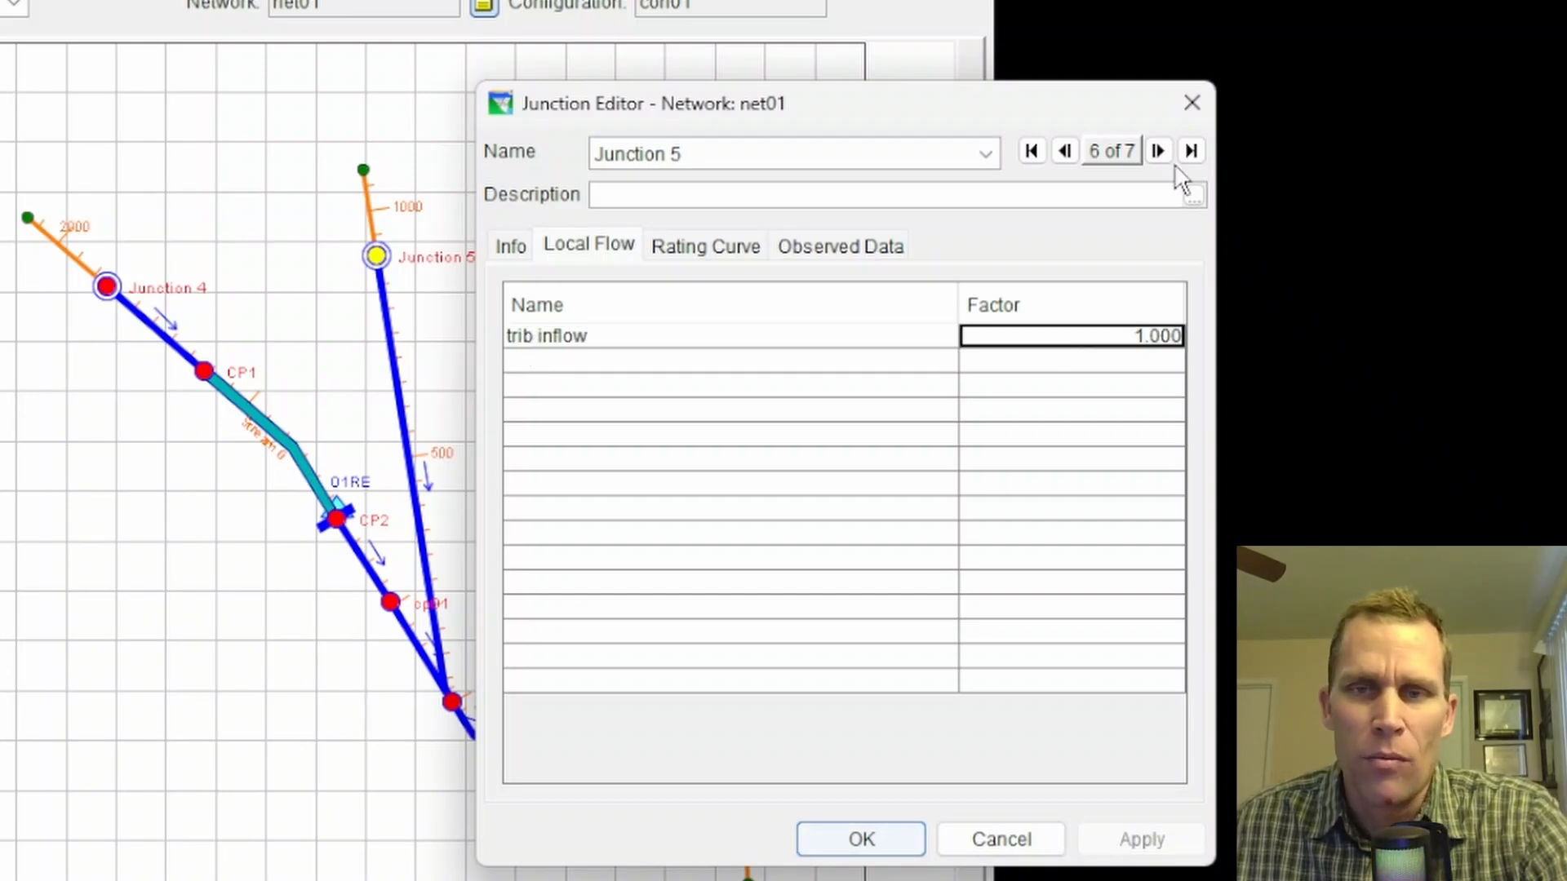
left_click(1190, 102)
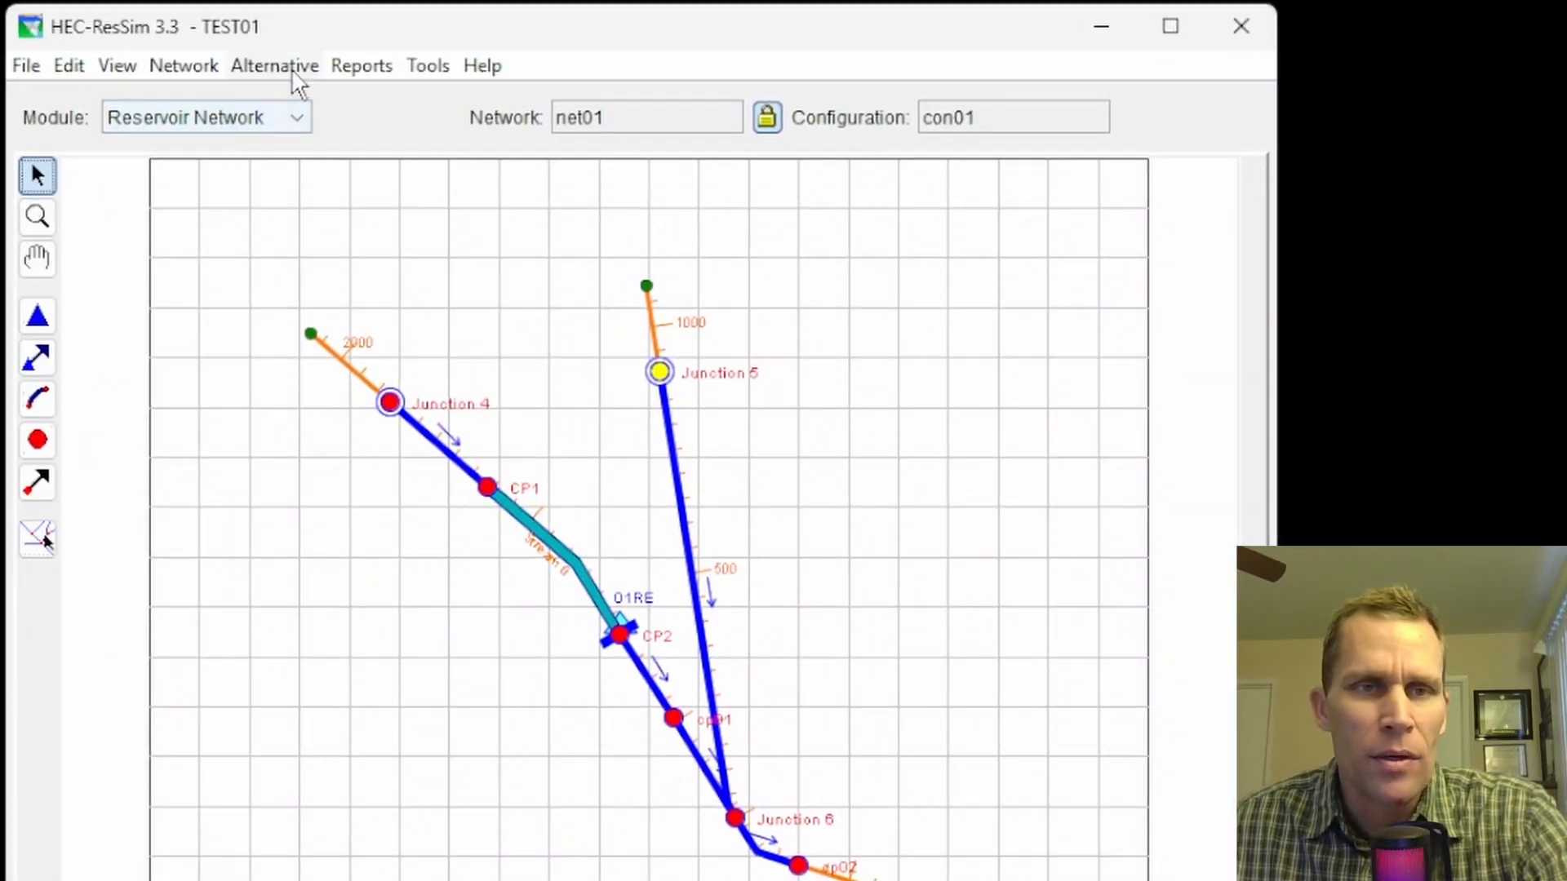
- Open the flow thru alternative for editing and review its run control settings and the operation set assigned to 01RE
left_click(293, 69)
left_click(279, 96)
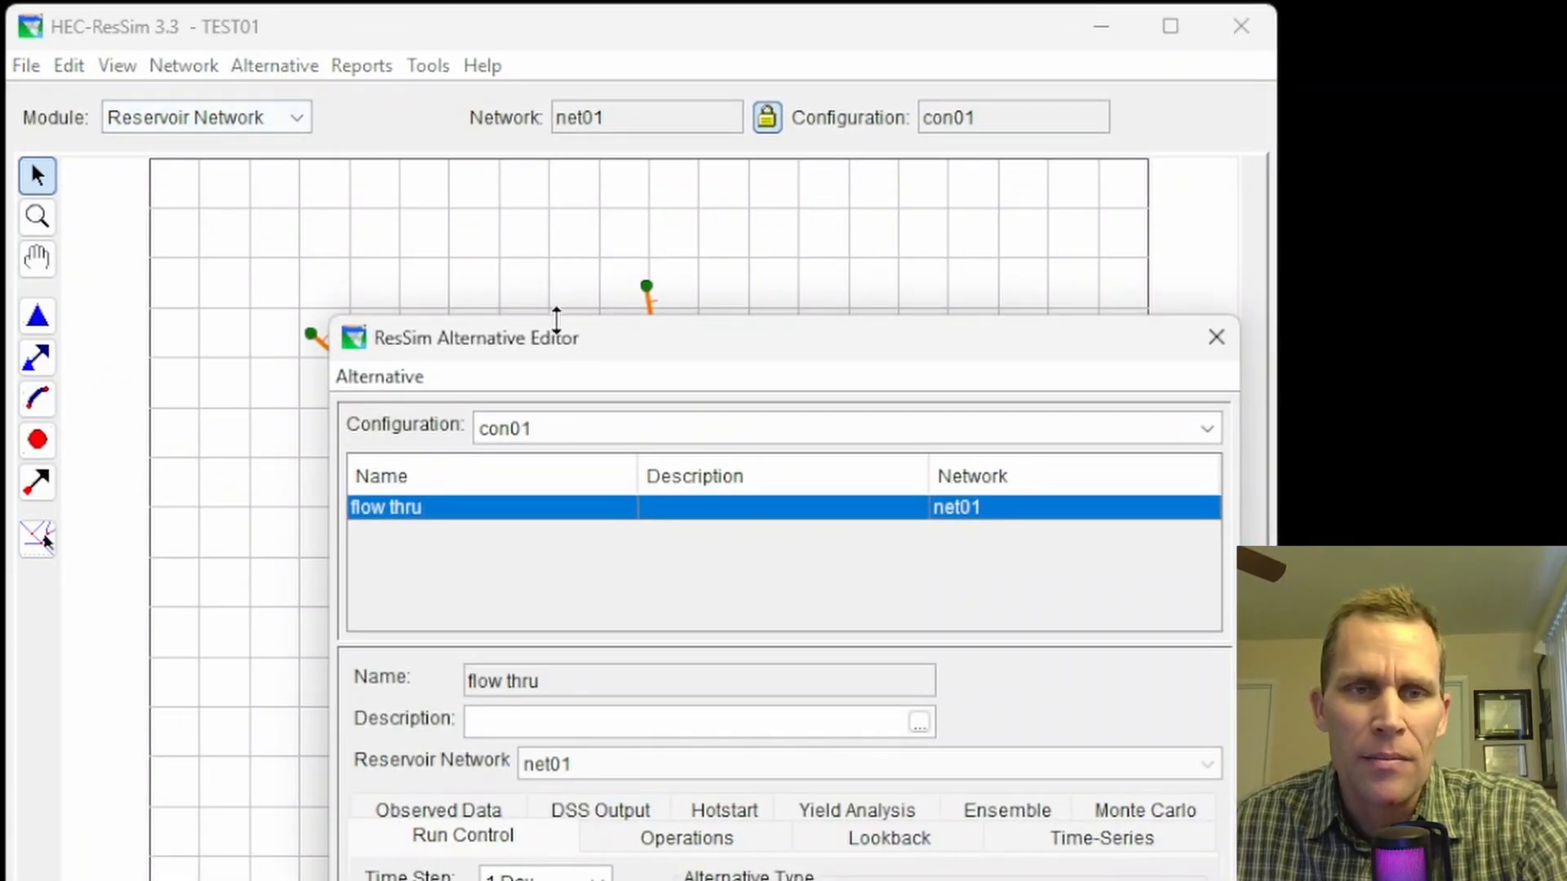
left_click_drag(557, 326, 906, 236)
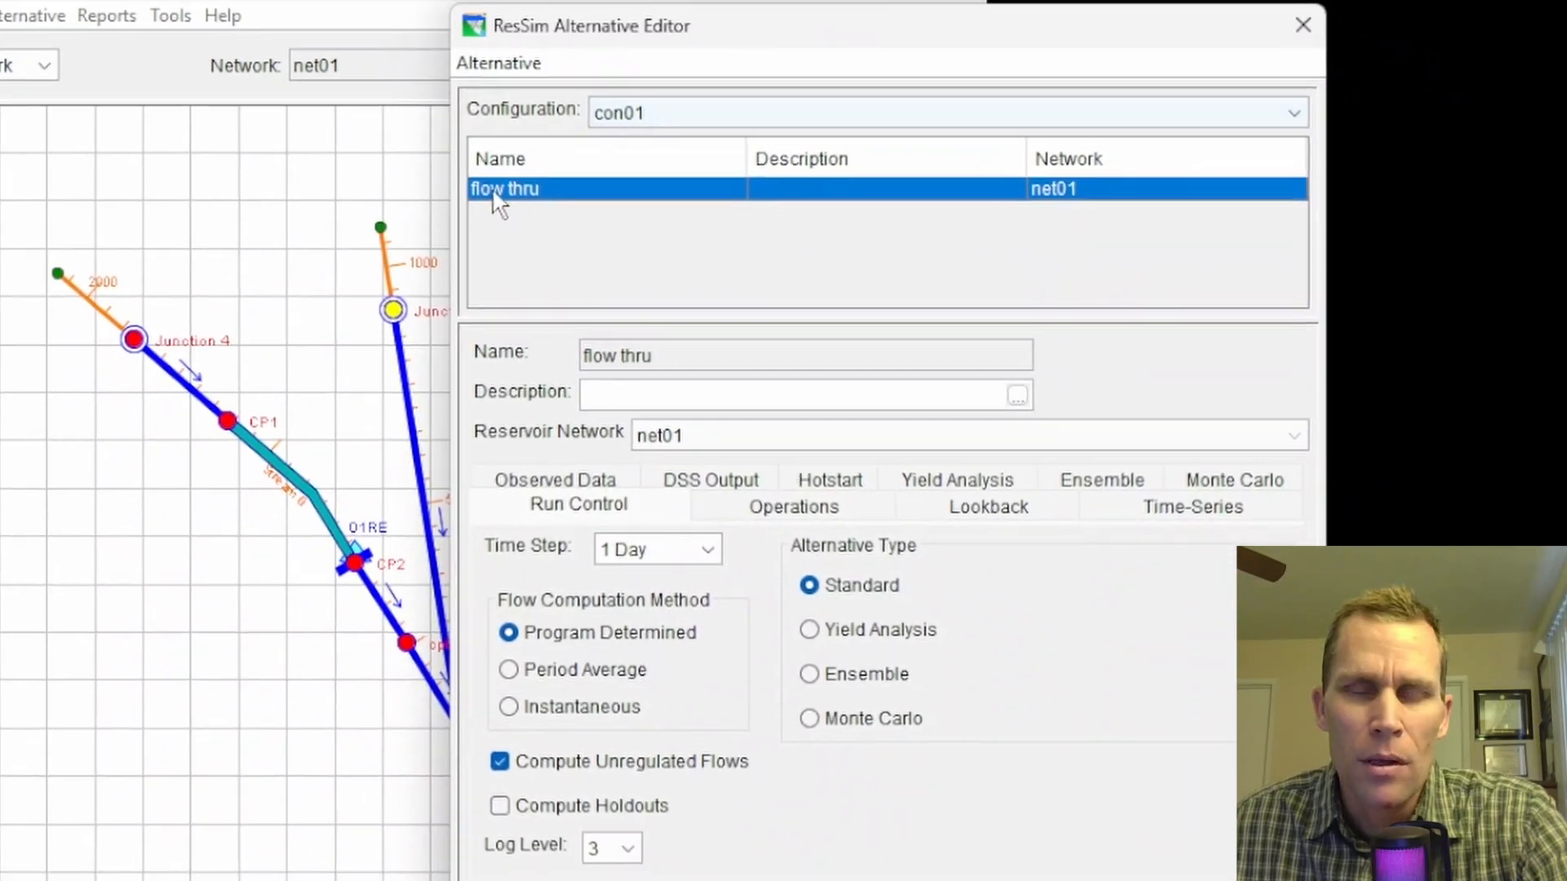
left_click(570, 502)
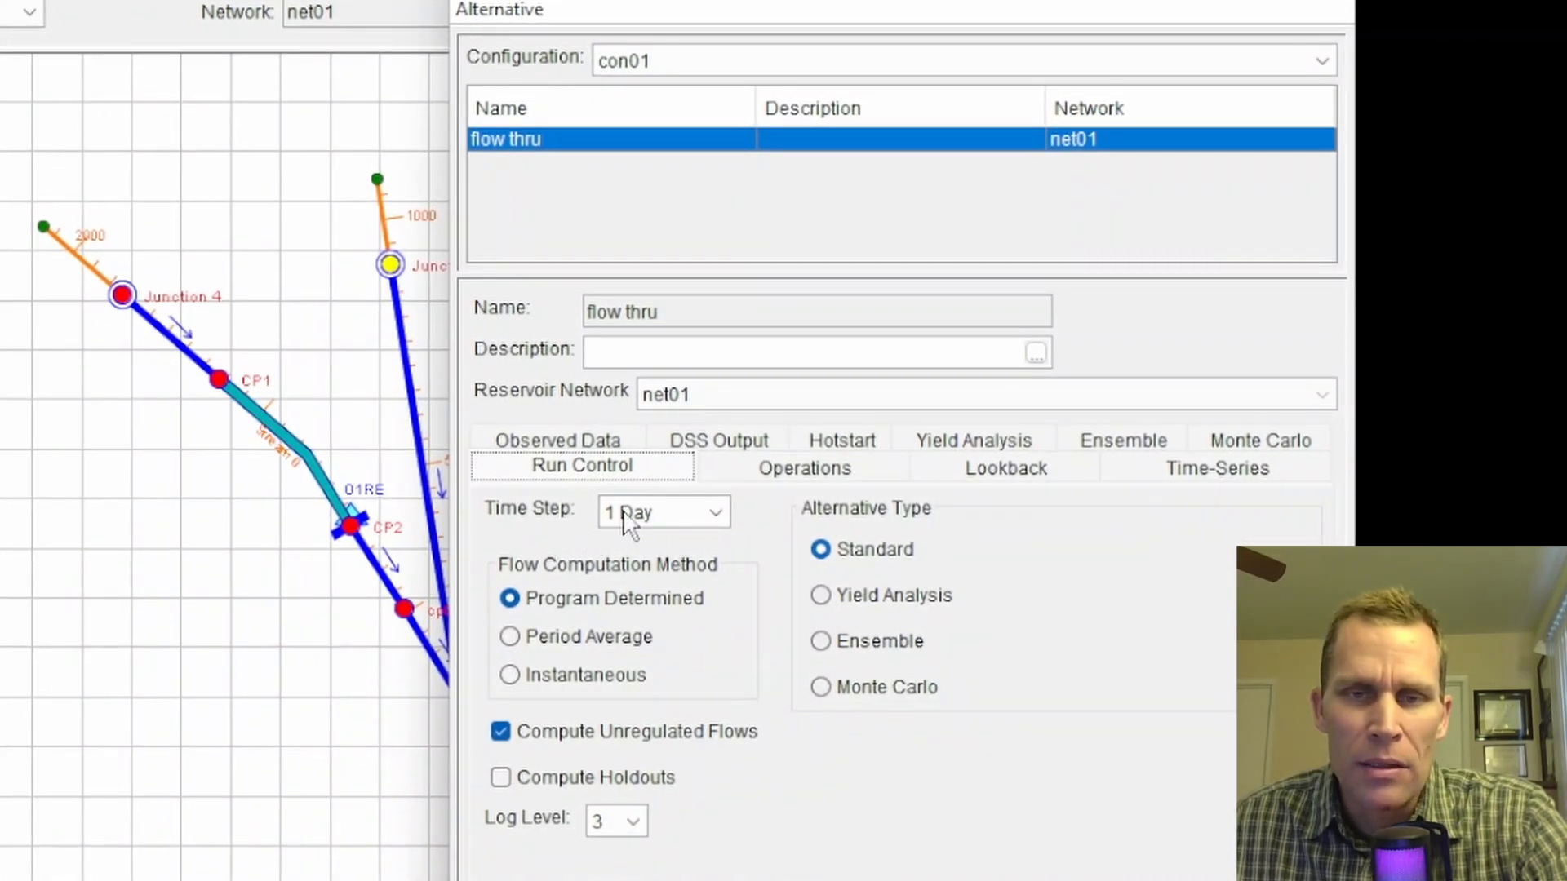
left_click(793, 475)
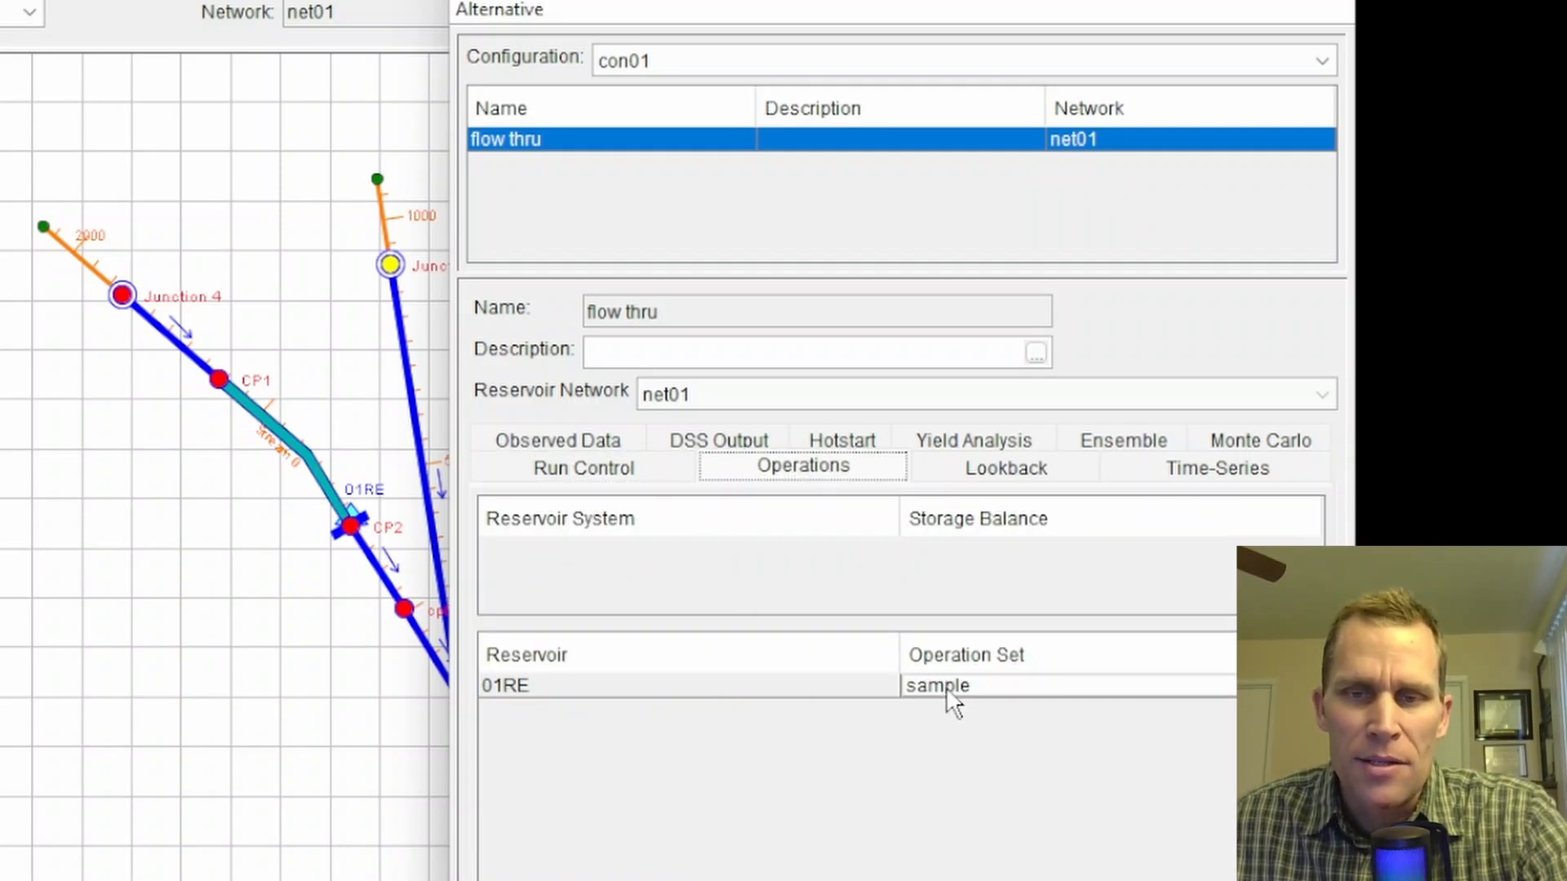
- Check the alternative's lookback types and default values for 01RE's pool elevation and controlled outlet release
left_click(996, 472)
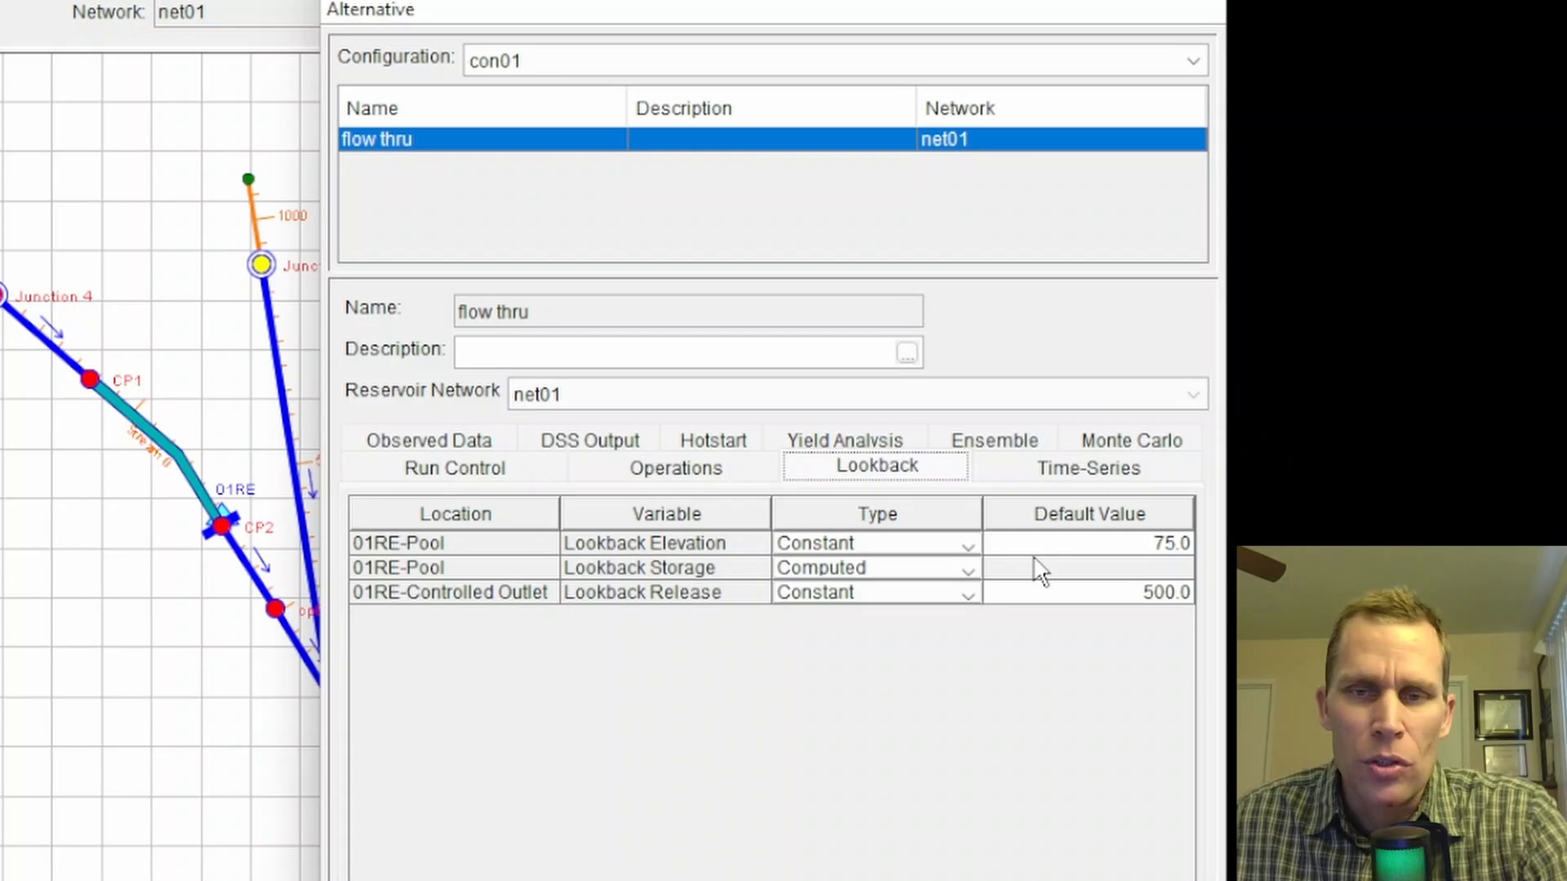
left_click(1098, 545)
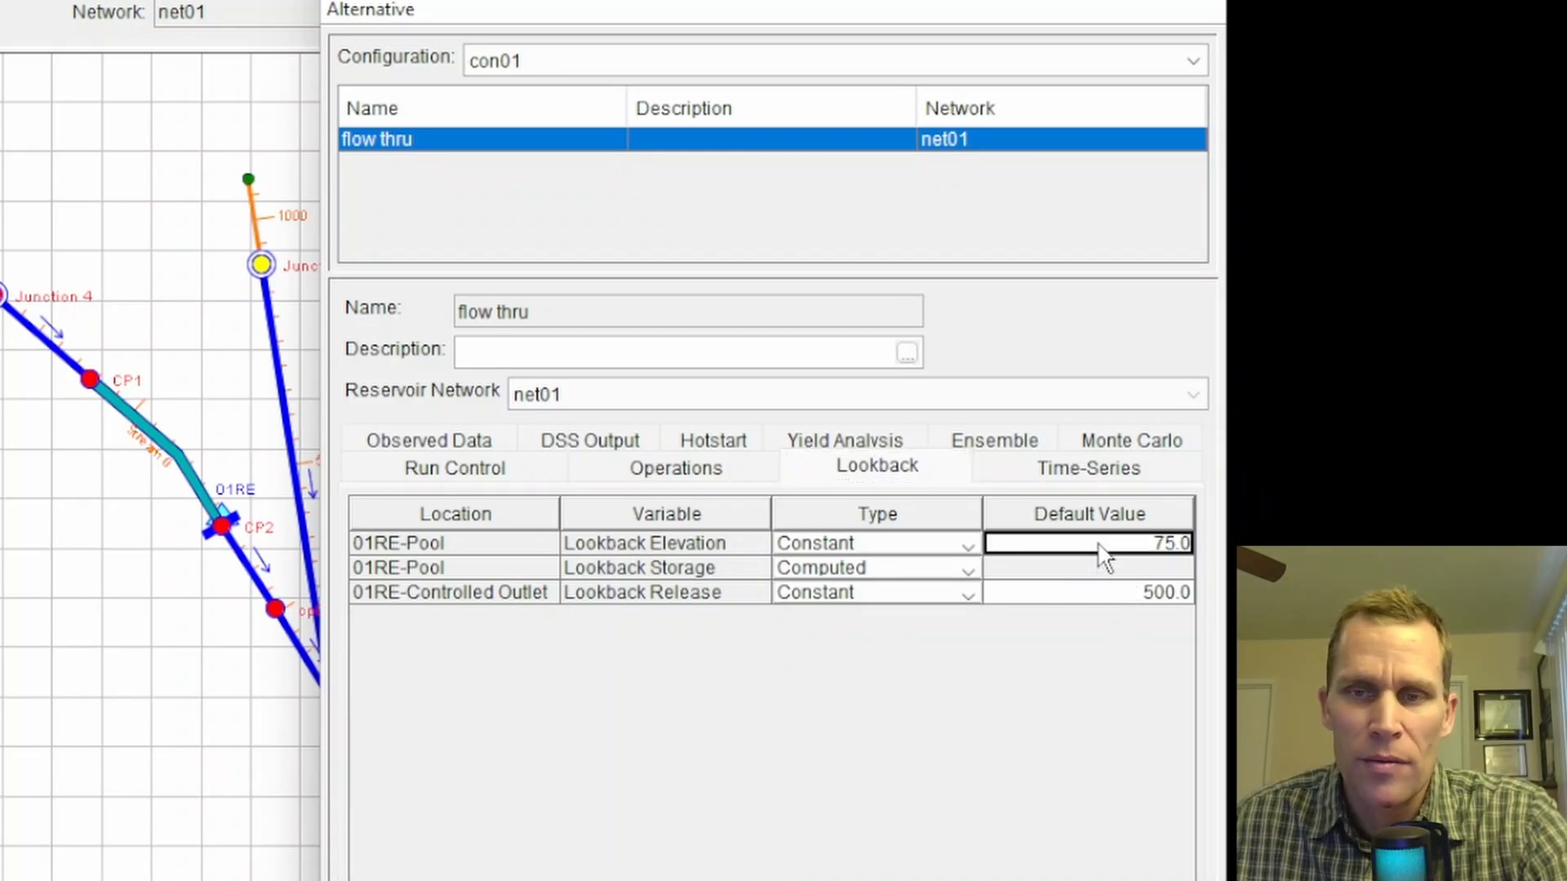
left_click(1103, 600)
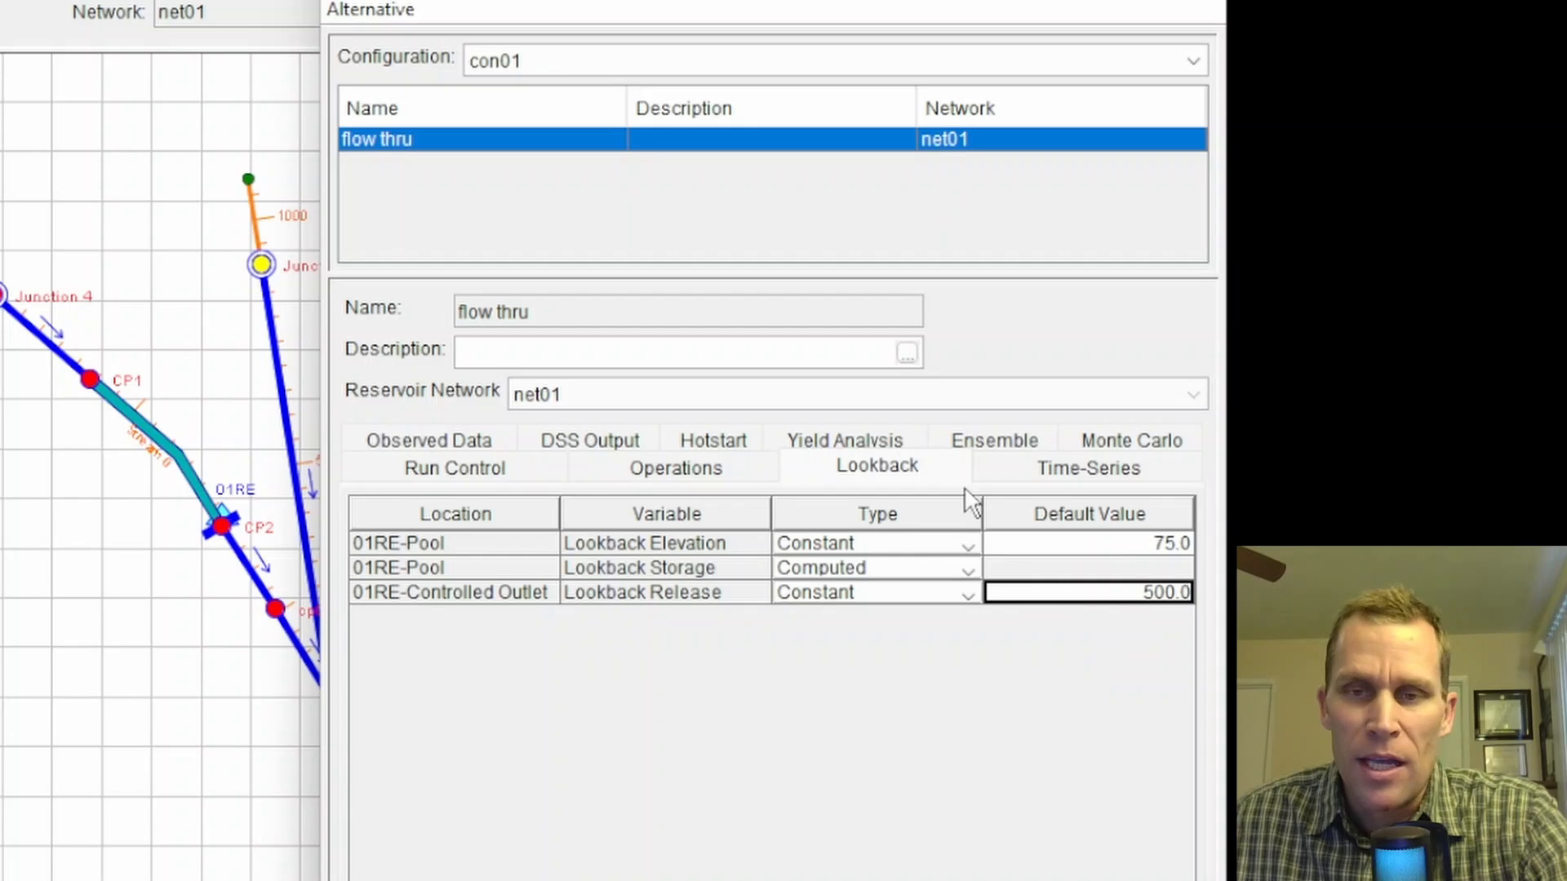
- Check the alternative's time-series DSS assignments and open the main inflow's file, constant 500ds.dss, in HEC-DSSVue
left_click(1051, 469)
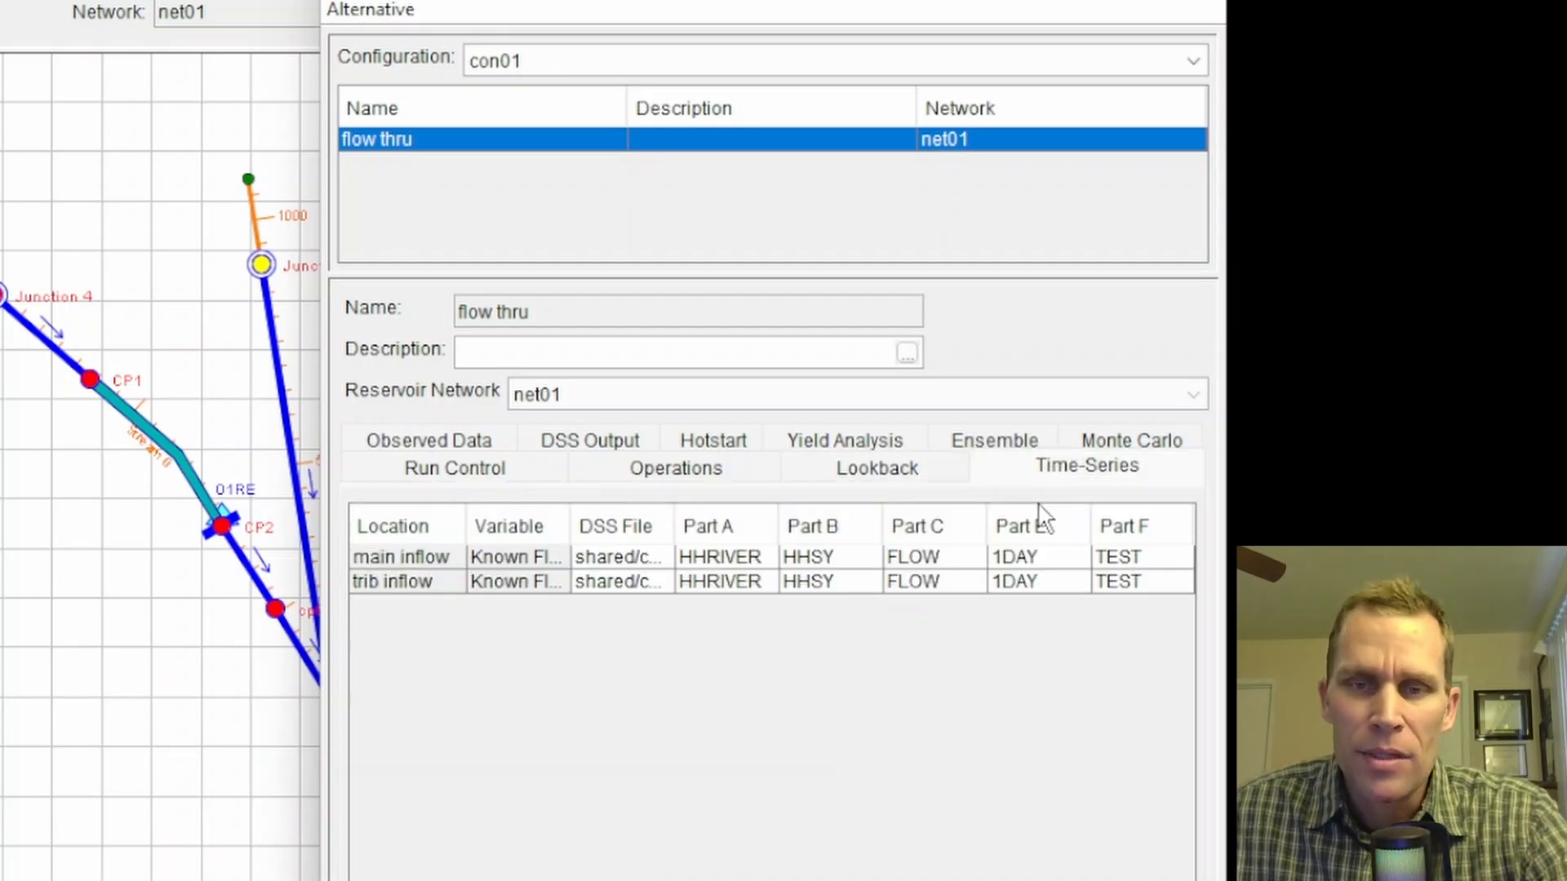
left_click(623, 557)
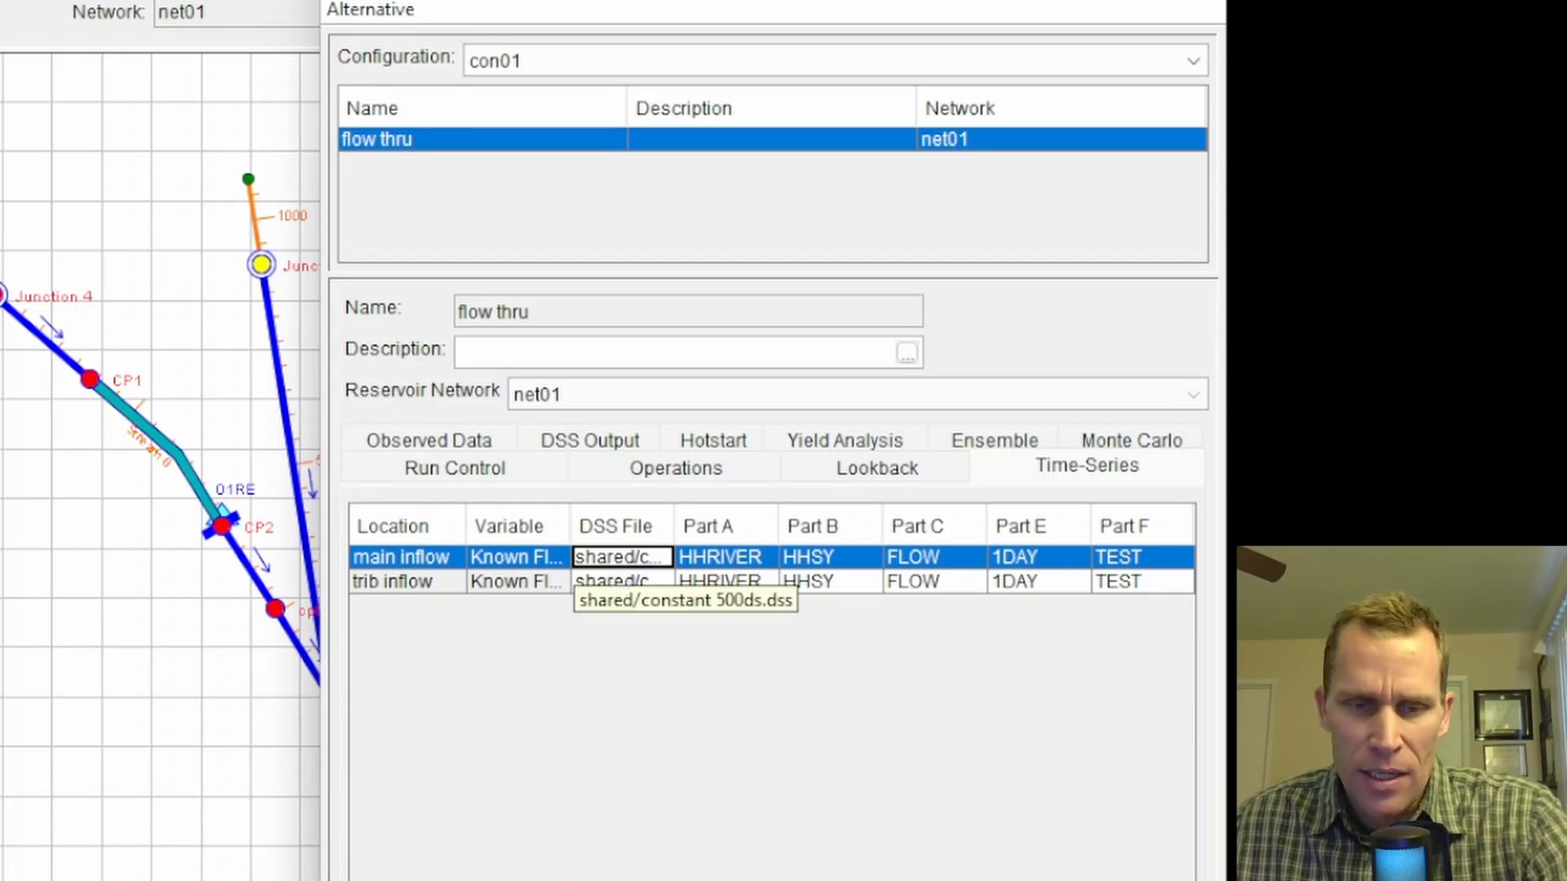
double_click(622, 558)
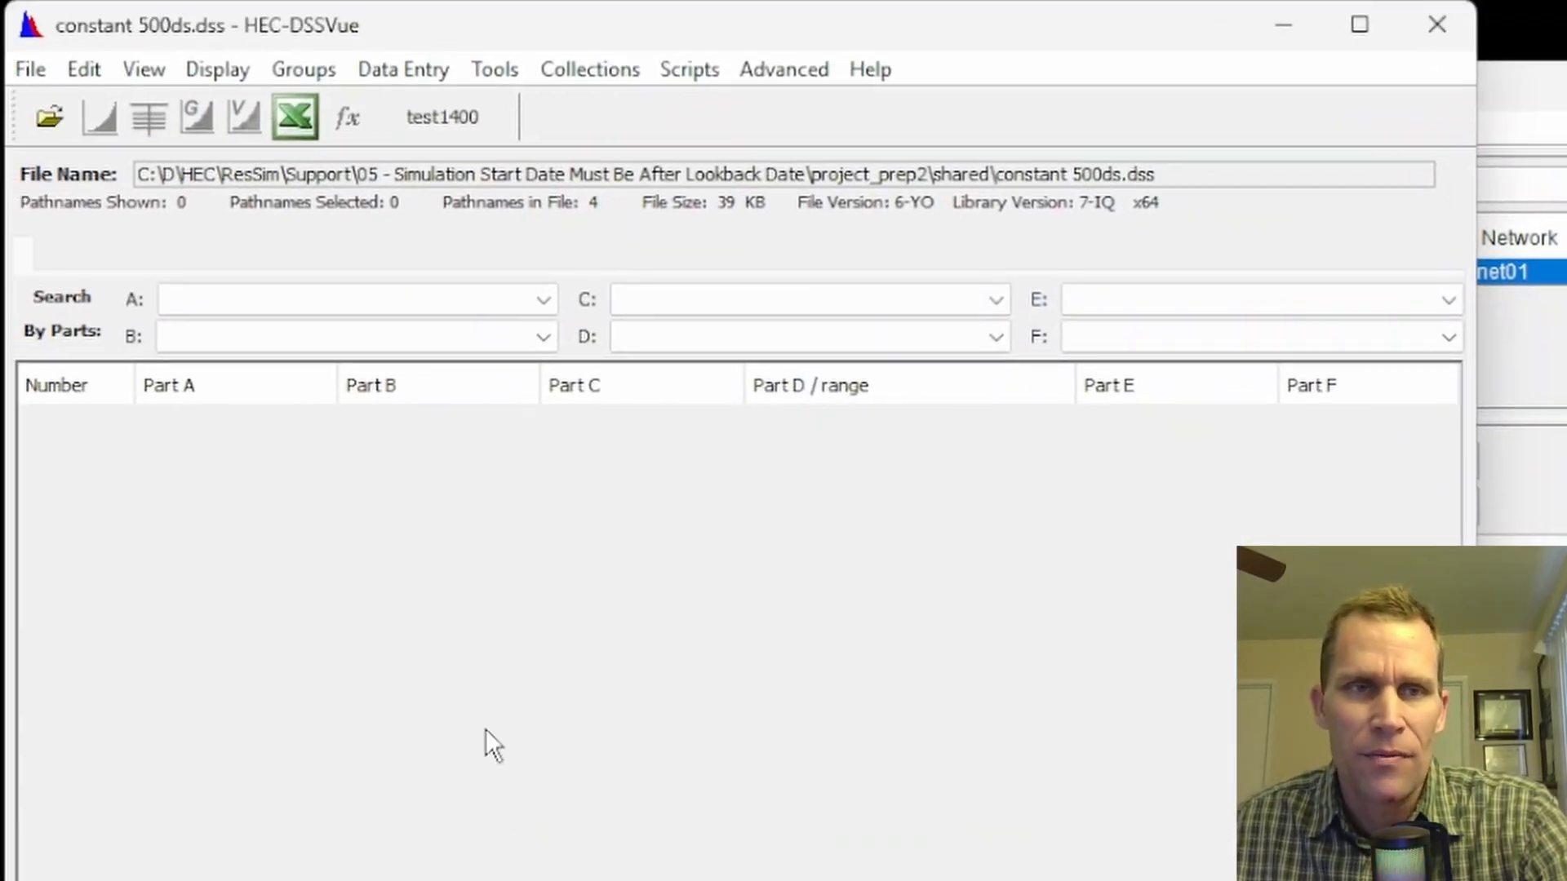
- Open constant 500ds.dss from the project\shared folder in place of the project_prep2 copy
left_click(33, 70)
left_click(95, 201)
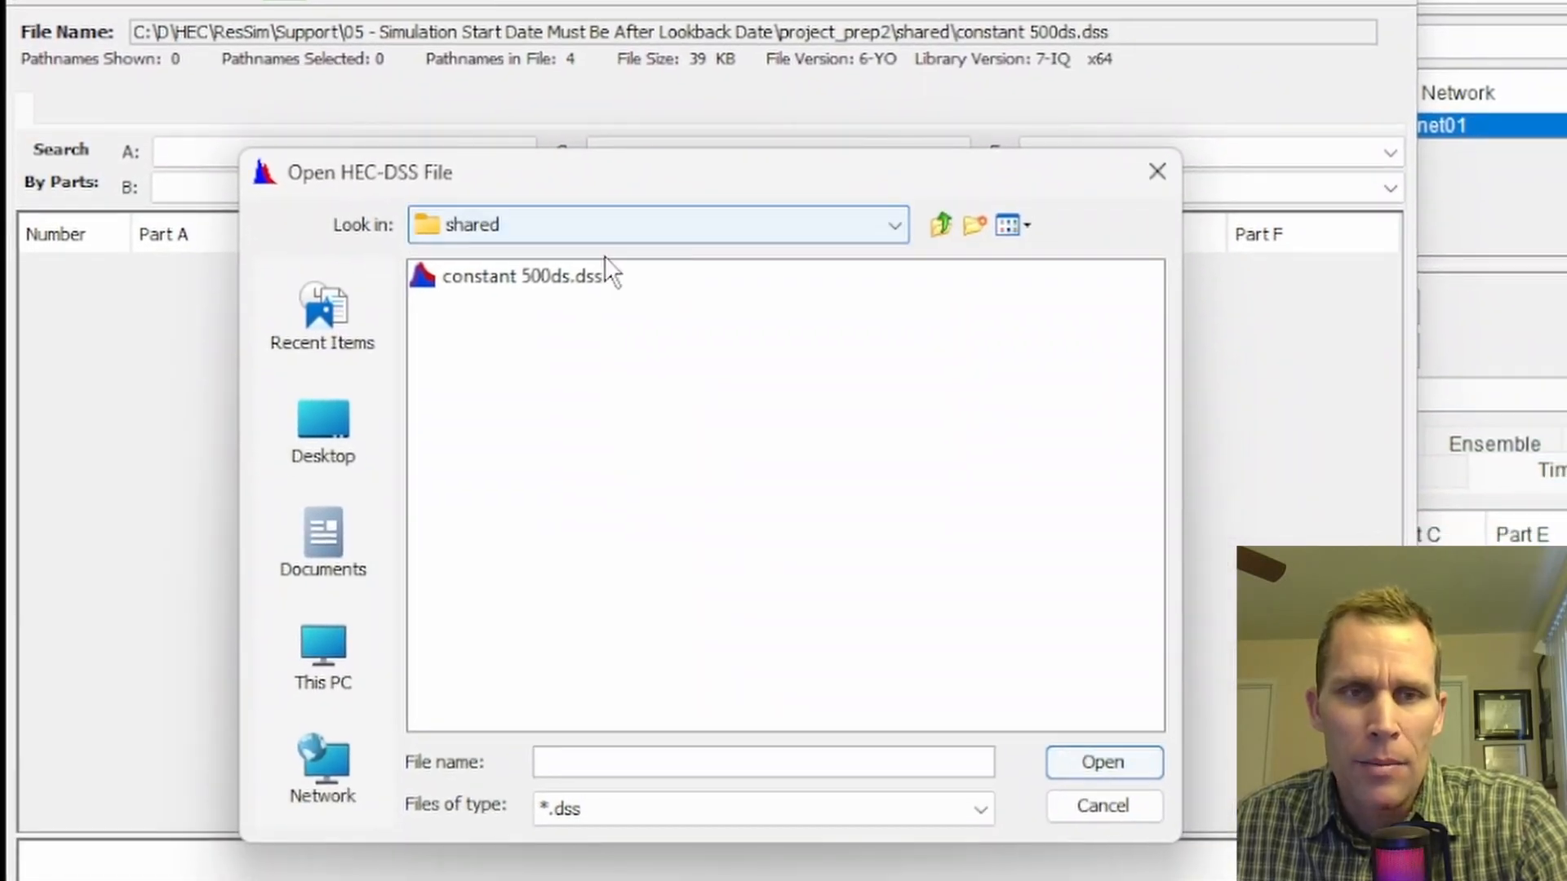
left_click(940, 225)
left_click(940, 225)
left_click(445, 277)
double_click(454, 279)
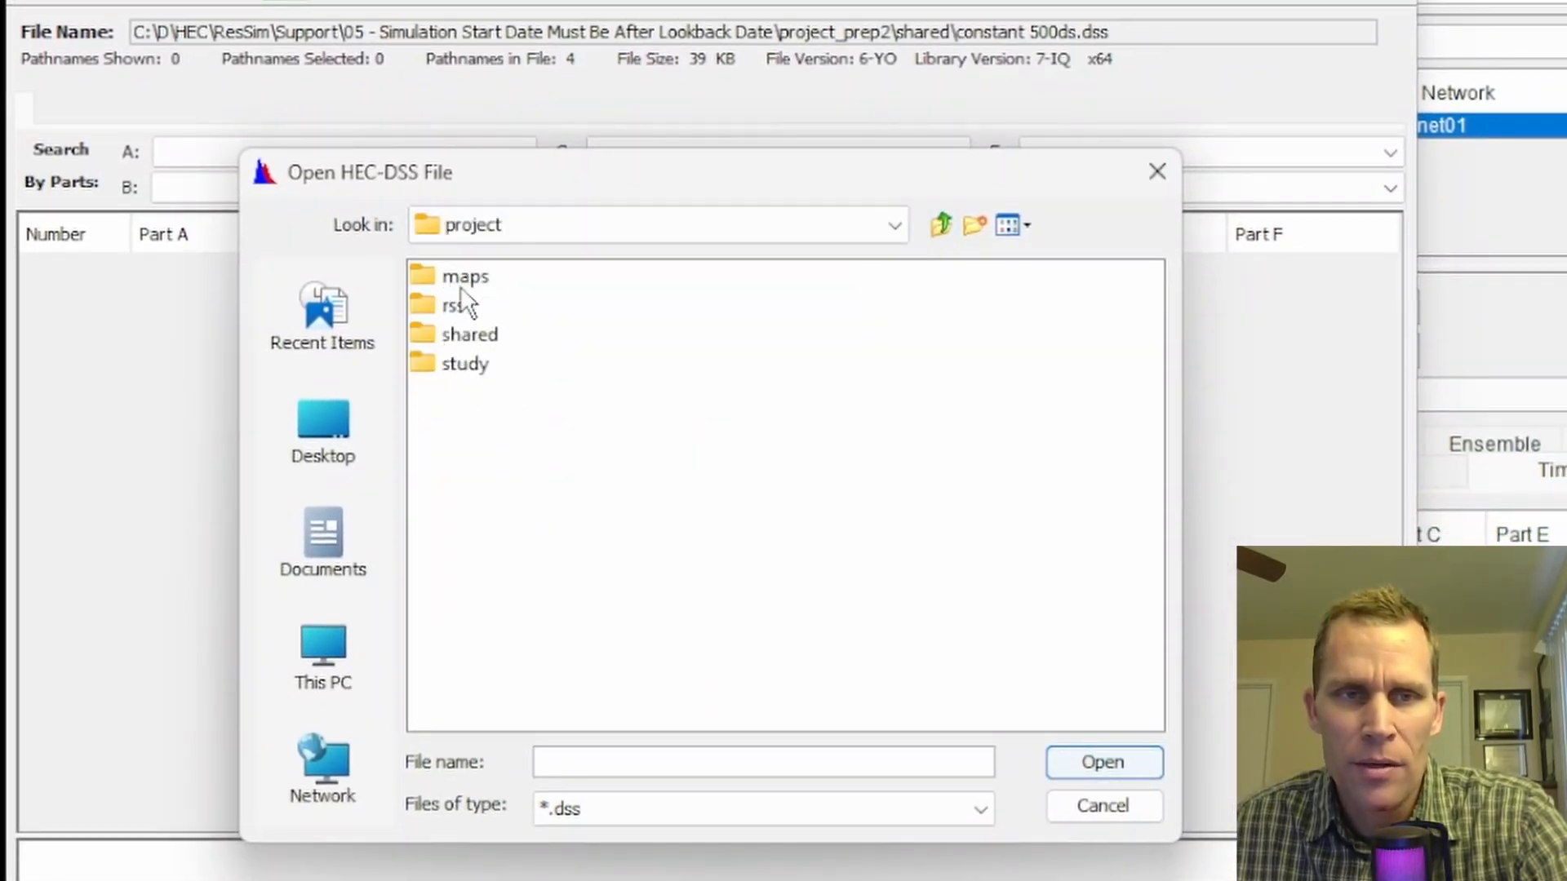
left_click(490, 339)
double_click(488, 339)
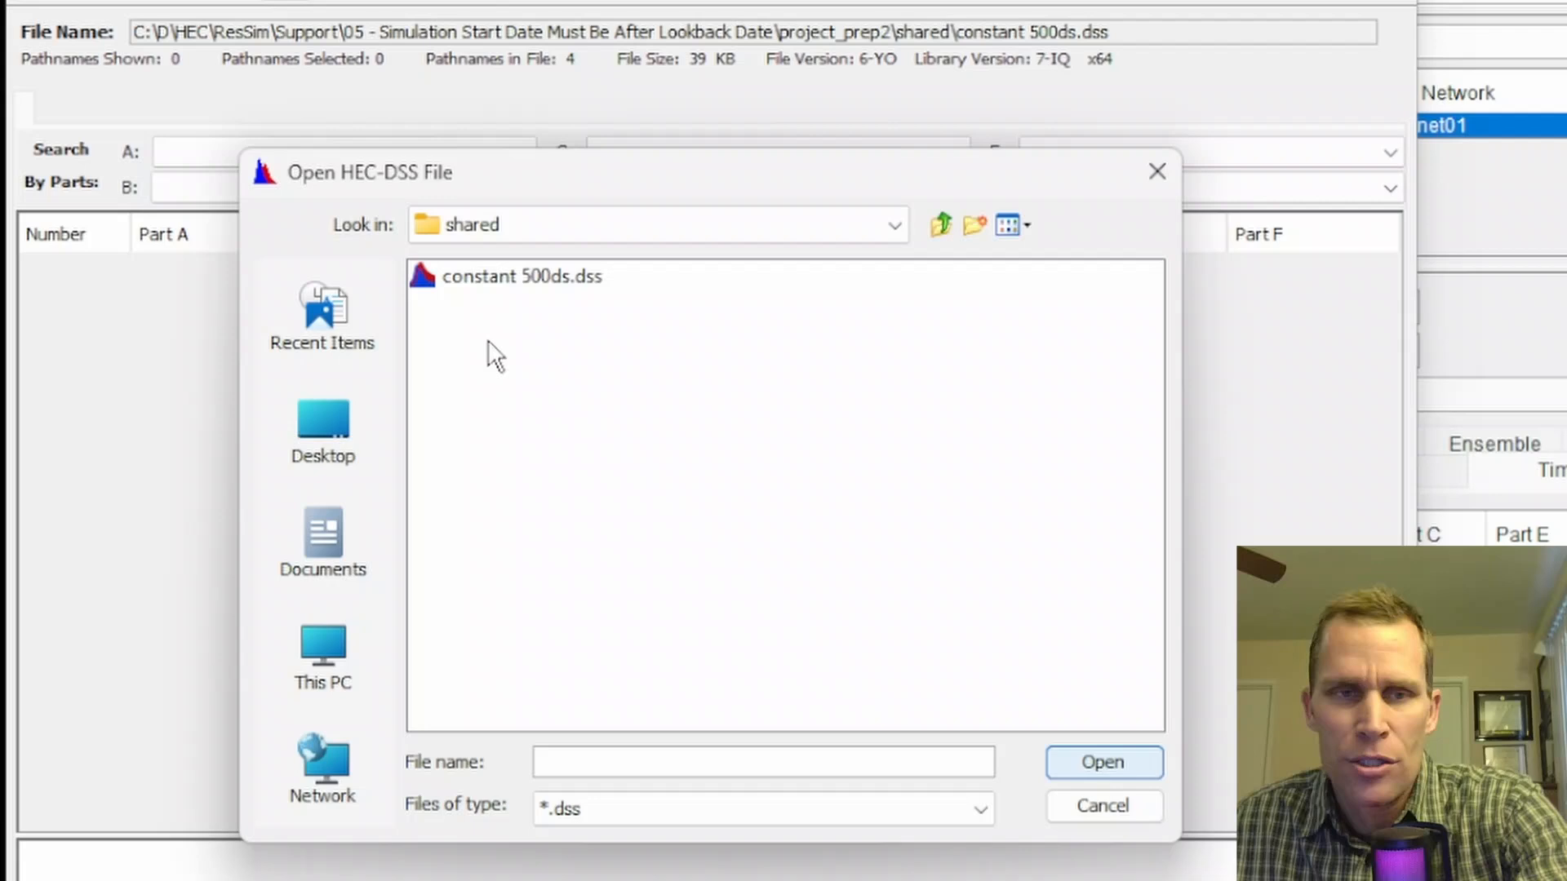
left_click(482, 276)
key("Return")
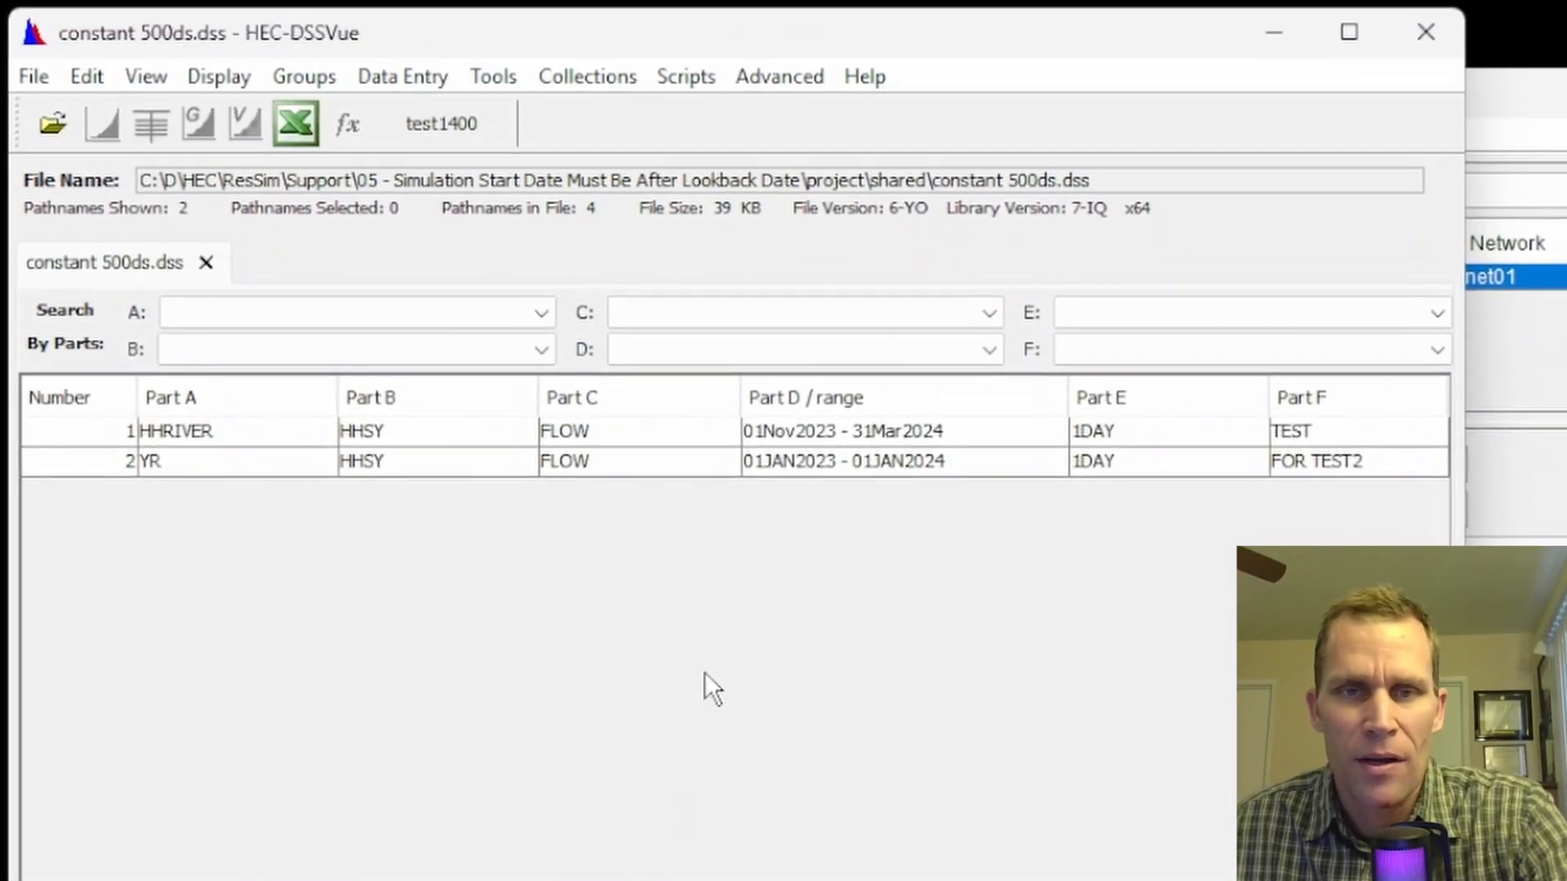
- Tabulate the HHRIVER/HHSY/FLOW TEST record, examine its daily flow values, and close the table
left_click(433, 437)
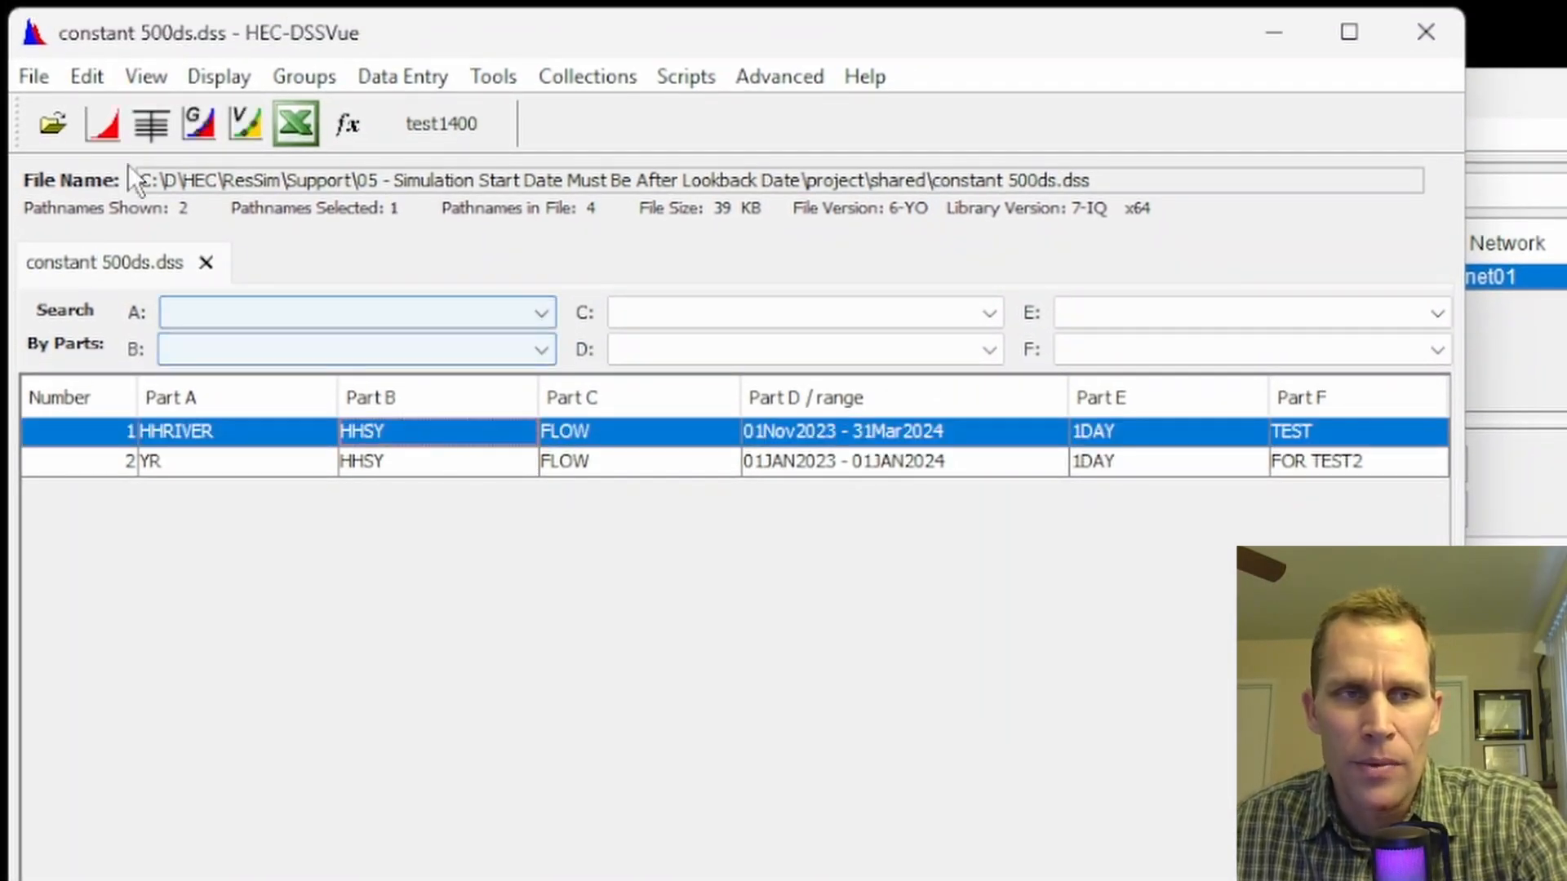
left_click(143, 124)
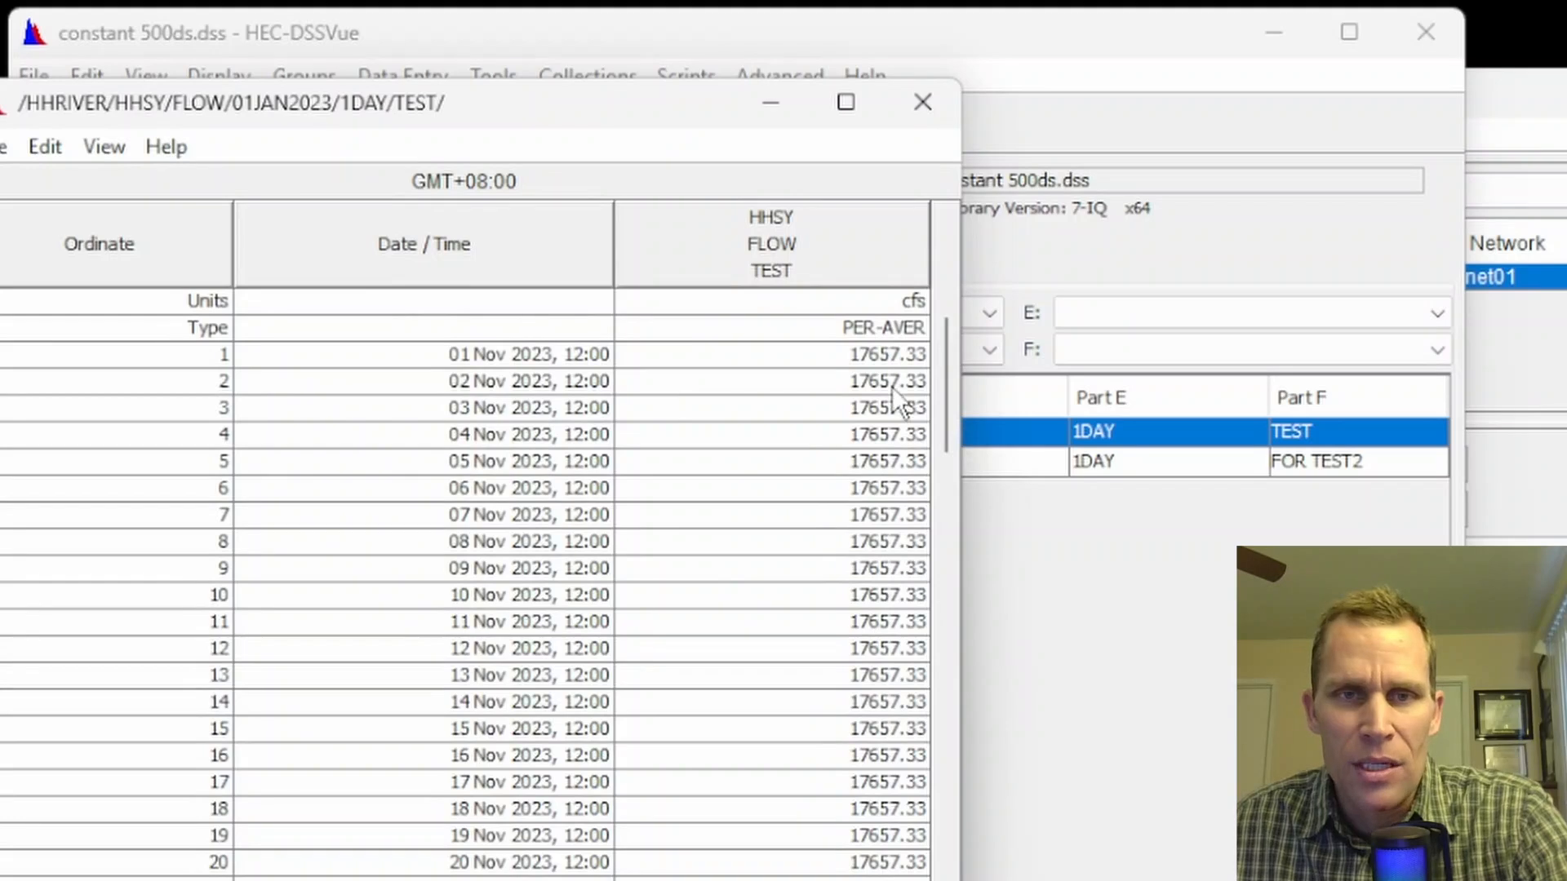
left_click_drag(860, 359, 903, 830)
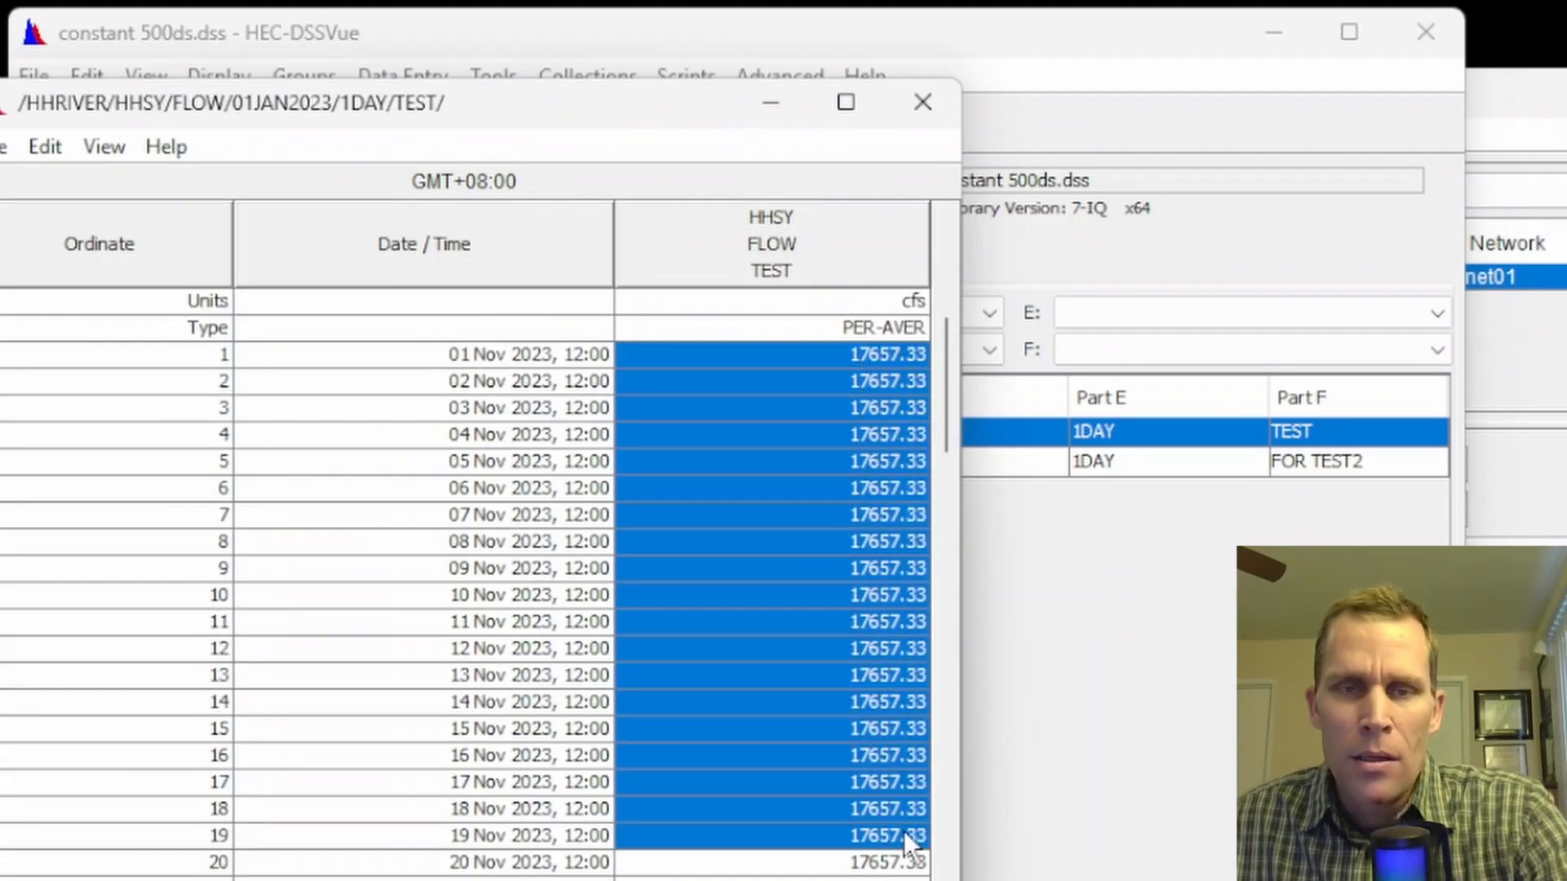
left_click(775, 426)
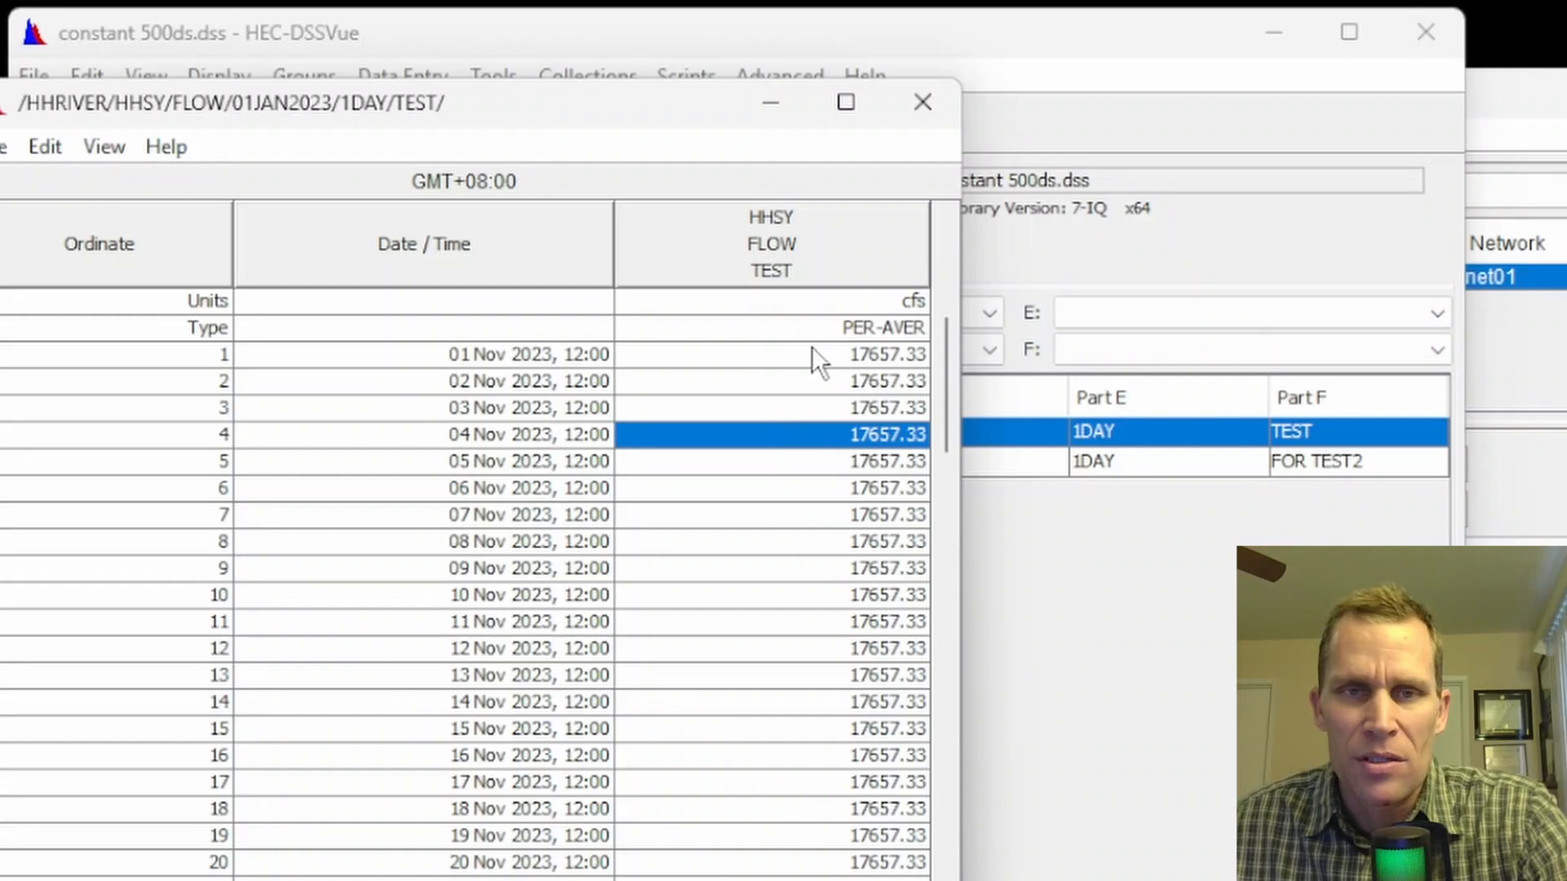
left_click_drag(811, 346, 877, 737)
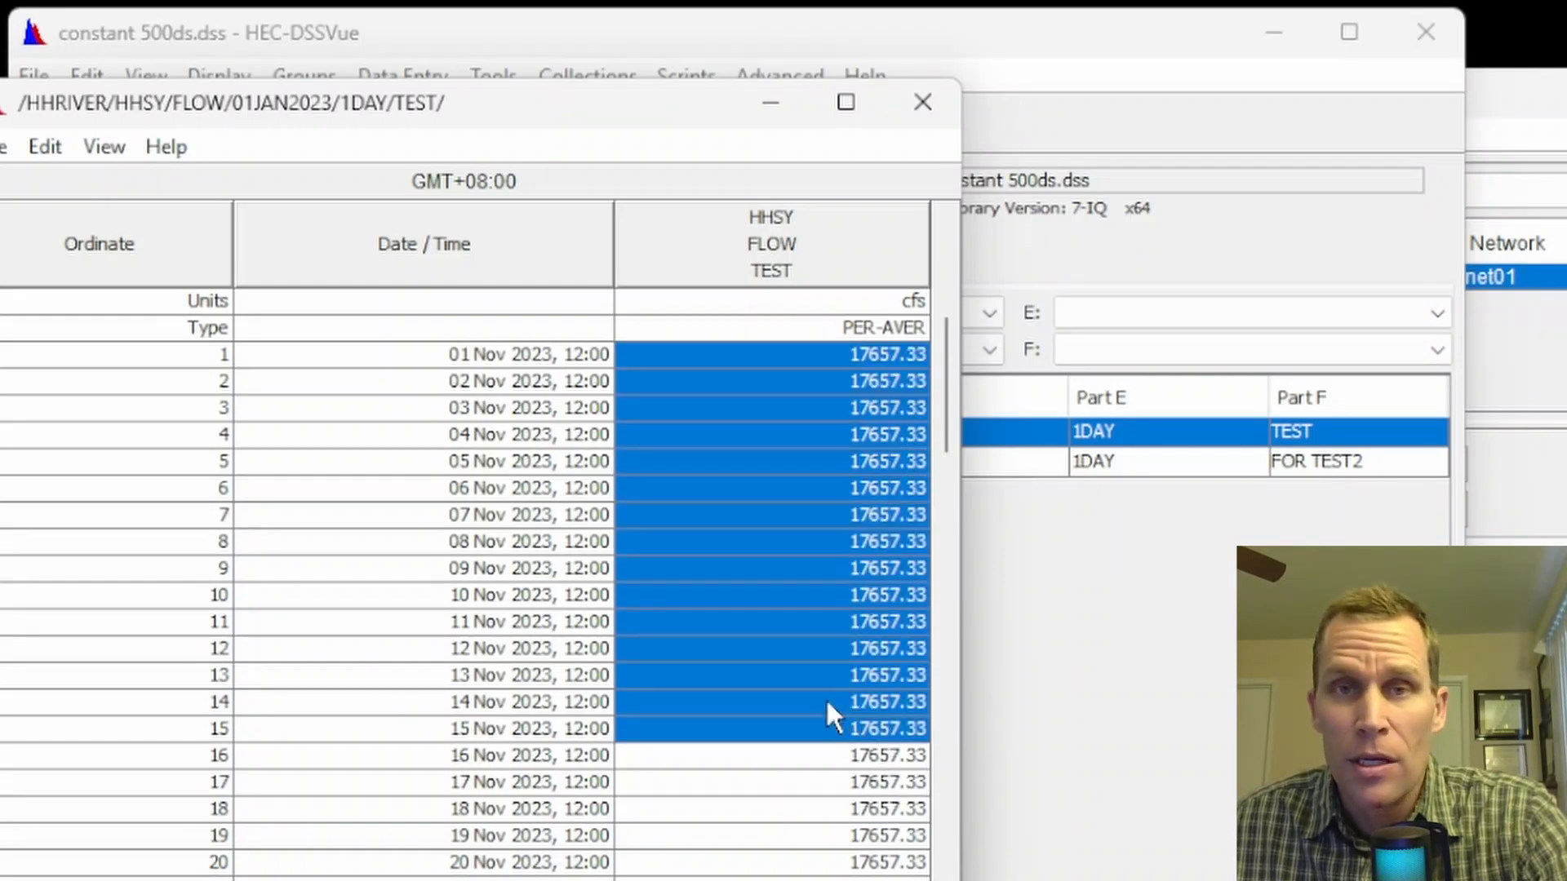
left_click(923, 103)
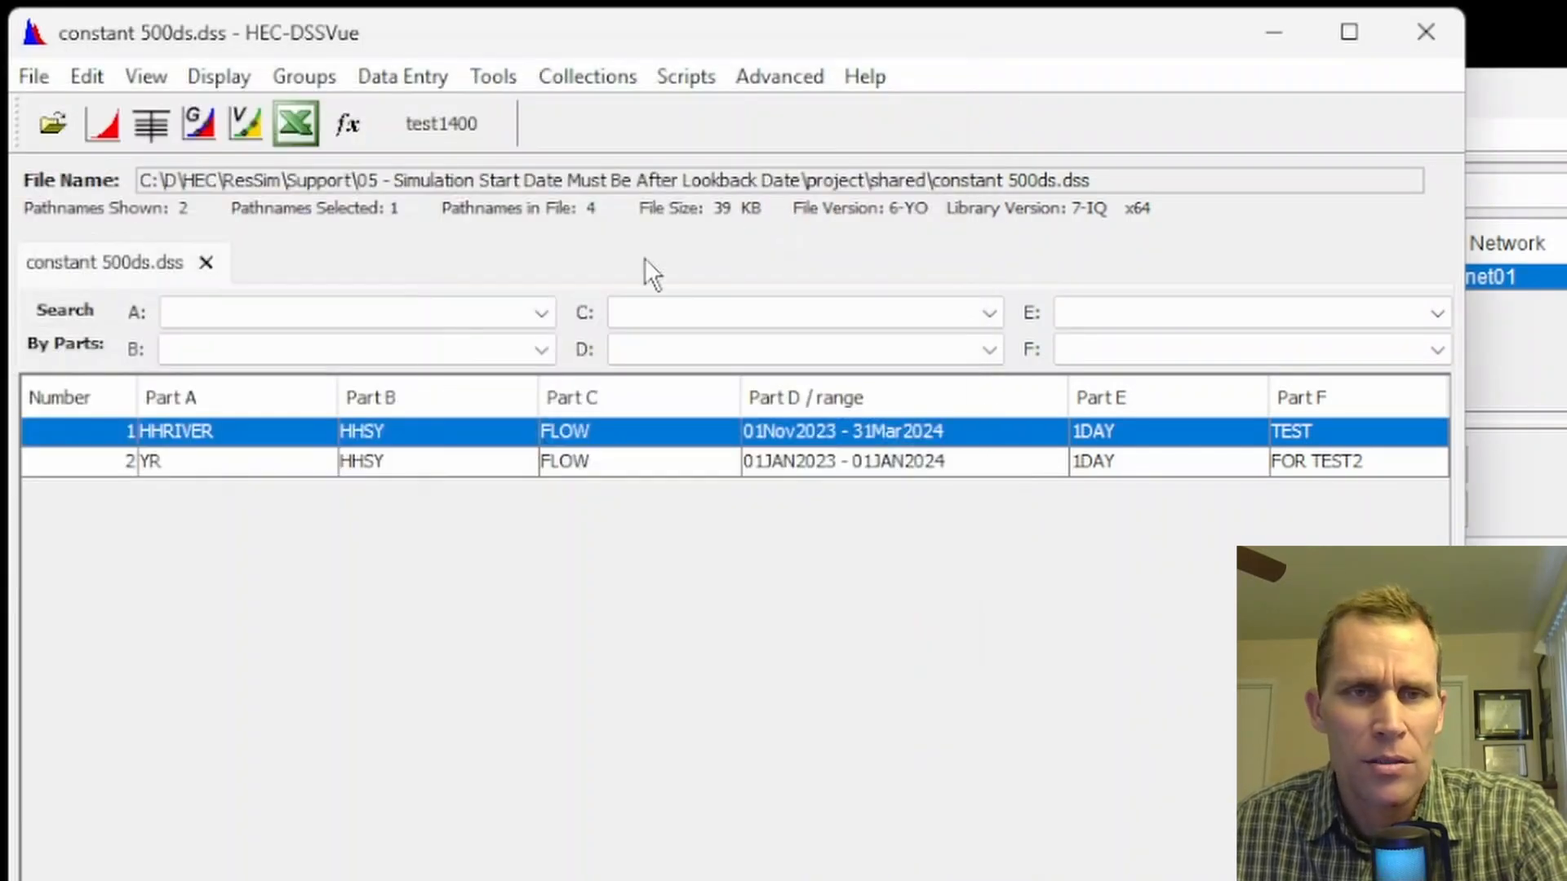
- Plot the HHRIVER flow record, check the start and end dates in the plot's tabulated data, and close both views
left_click(103, 124)
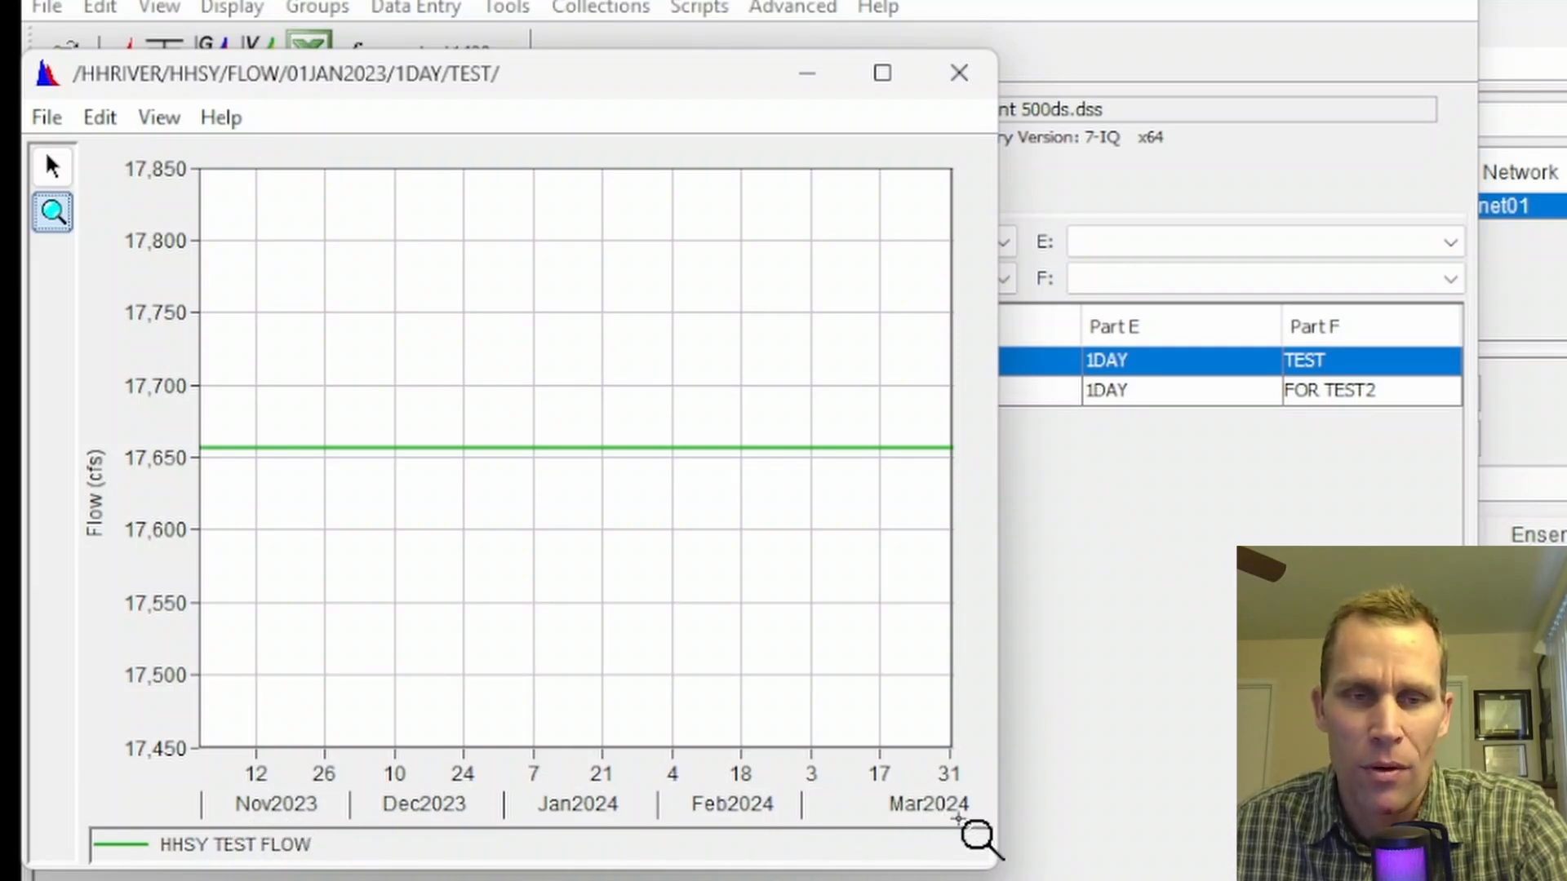
left_click(46, 117)
left_click(94, 157)
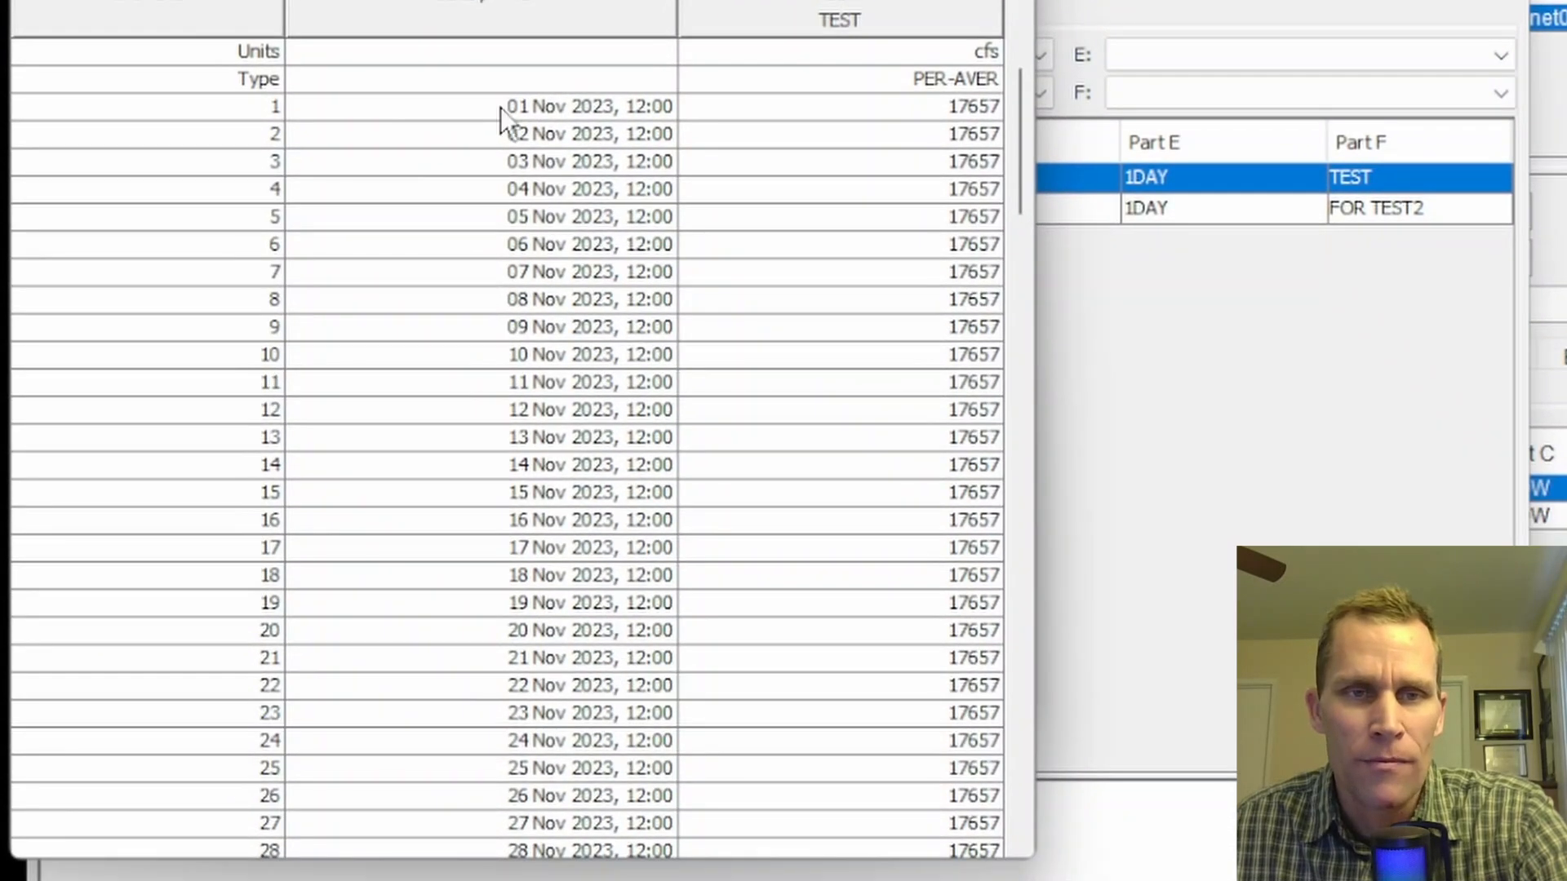
left_click_drag(501, 106, 540, 109)
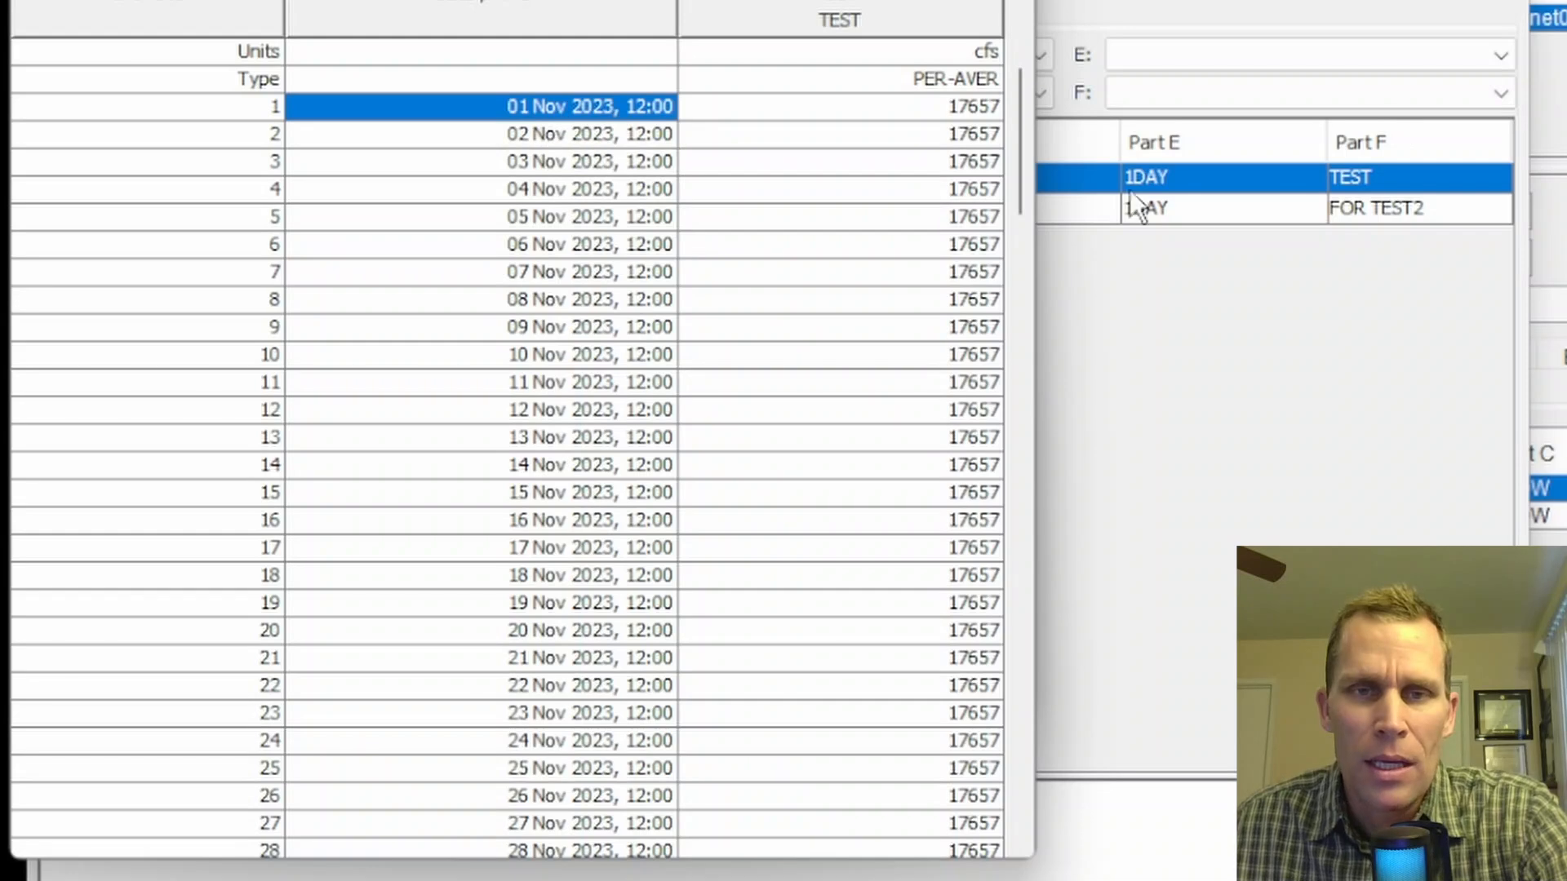
left_click_drag(1011, 119, 1028, 733)
left_click(590, 848)
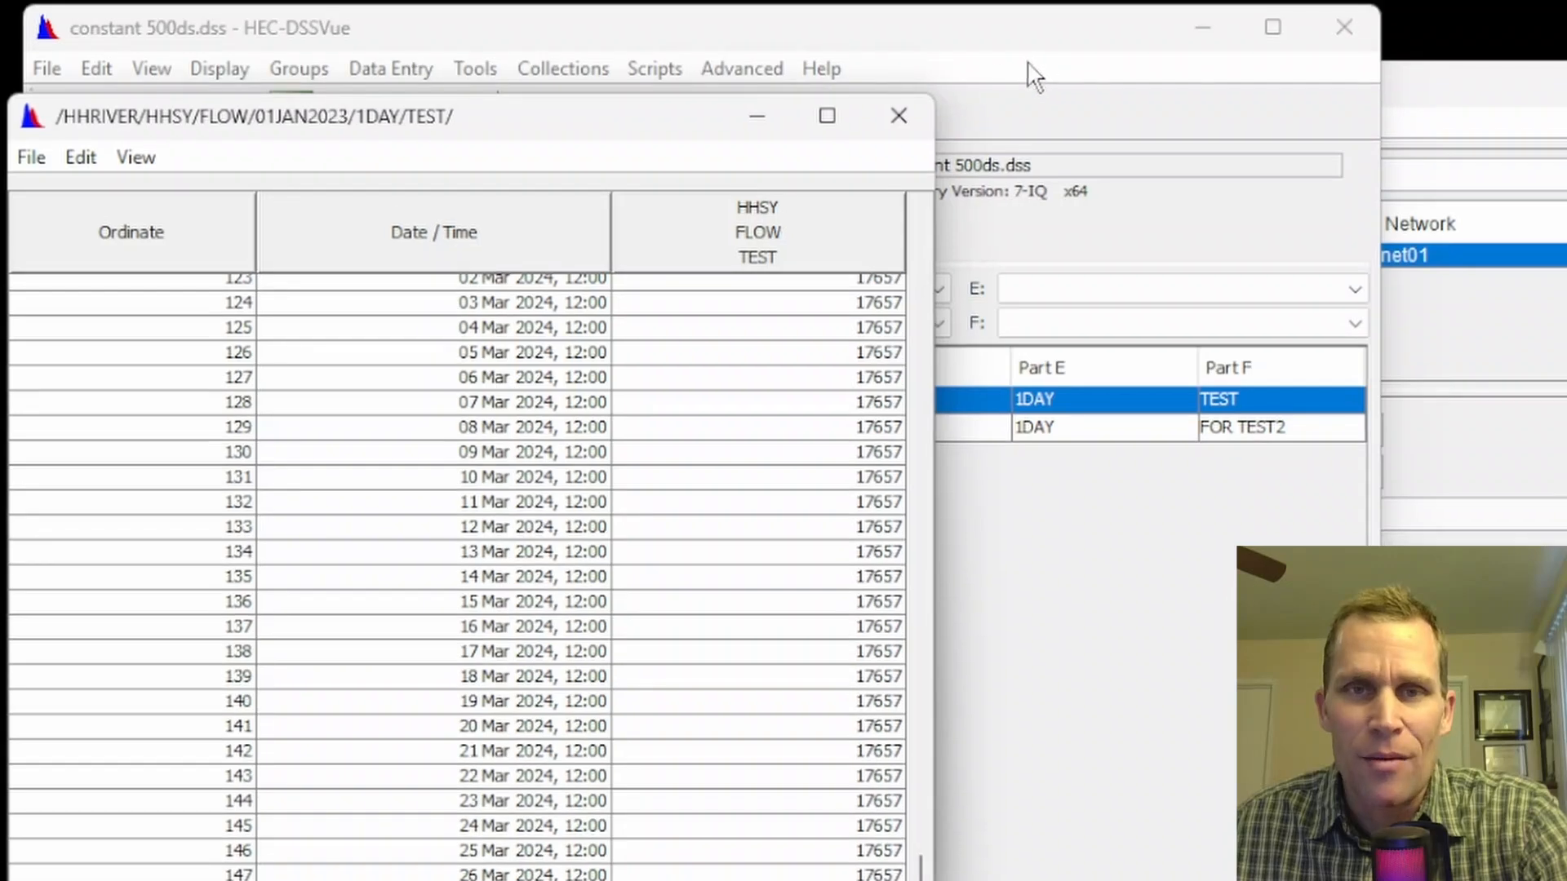
left_click(904, 116)
left_click(900, 129)
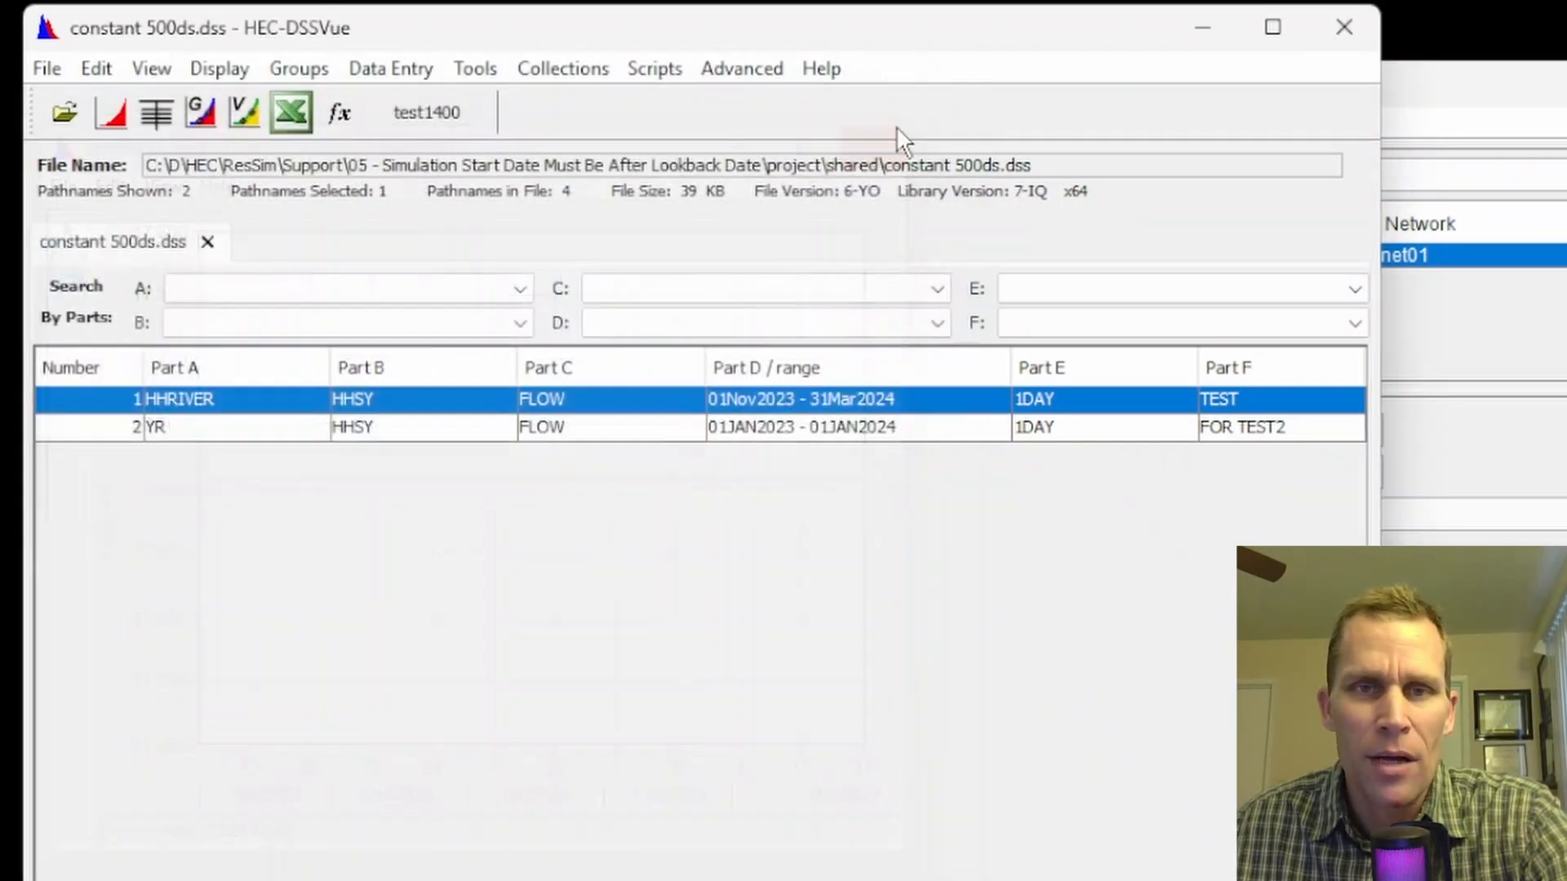
- Return to the ResSim Alternative Editor and set the HHRIVER/HHSY/FLOW 1DAY pathname for both main inflow and trib inflow
left_click(1199, 24)
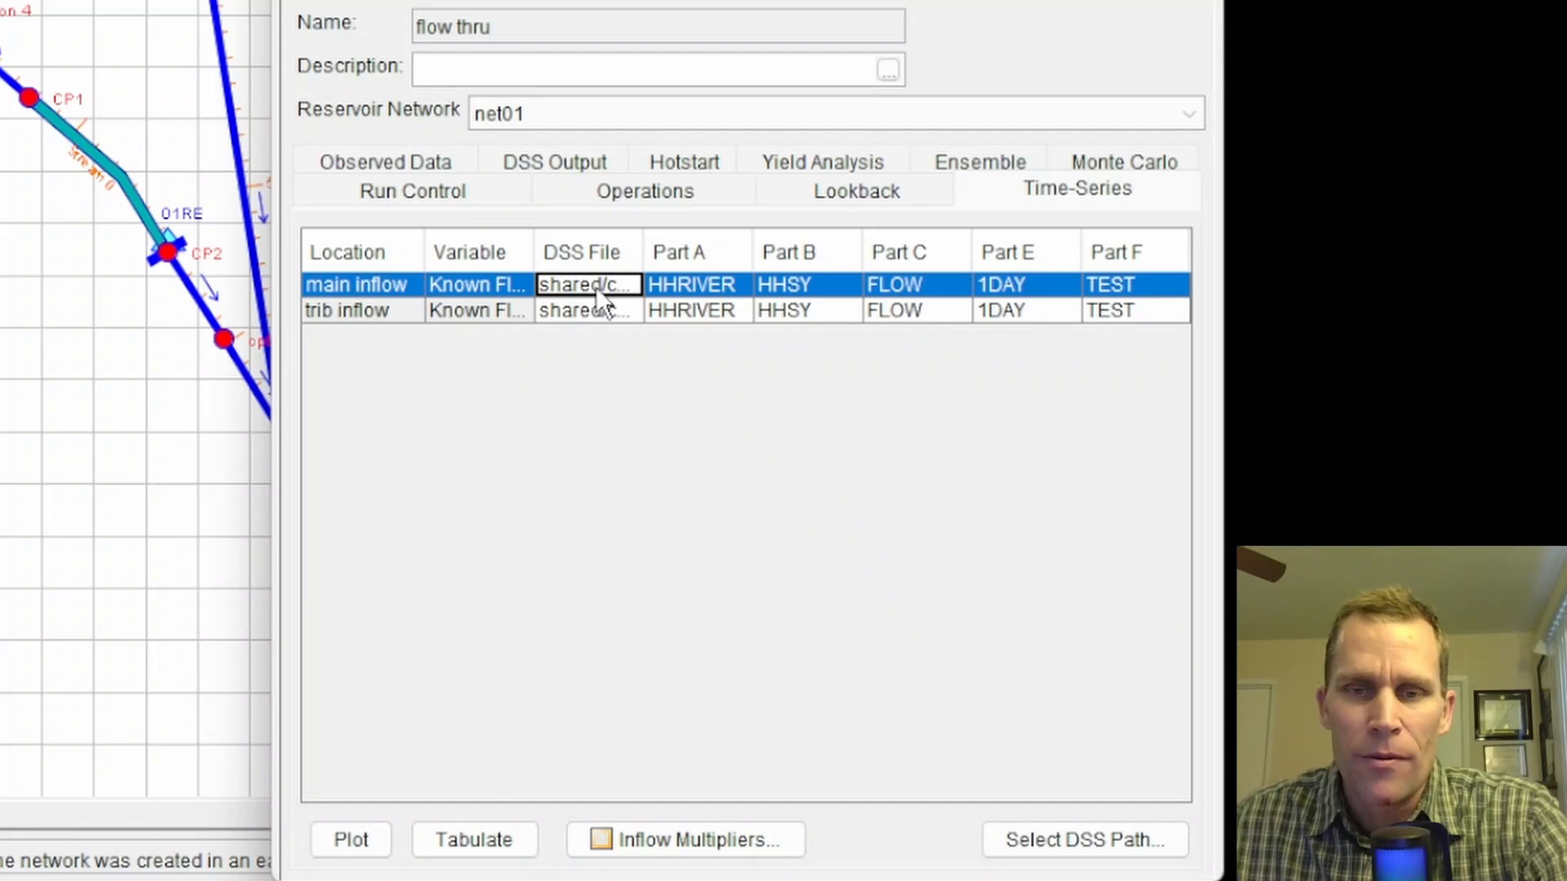
left_click_drag(649, 1, 694, 0)
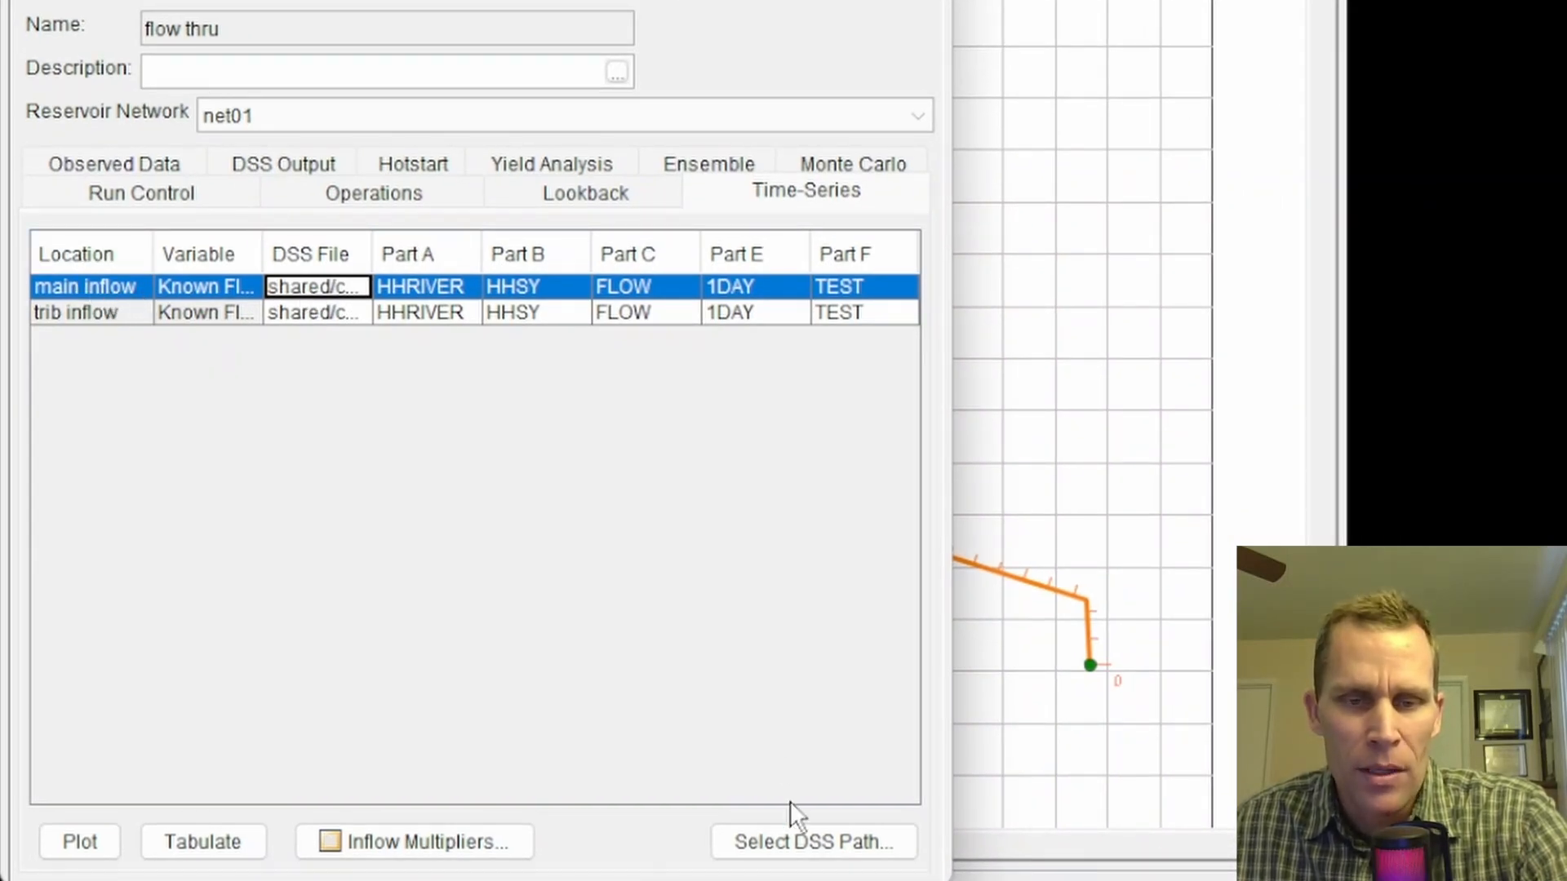
left_click(792, 844)
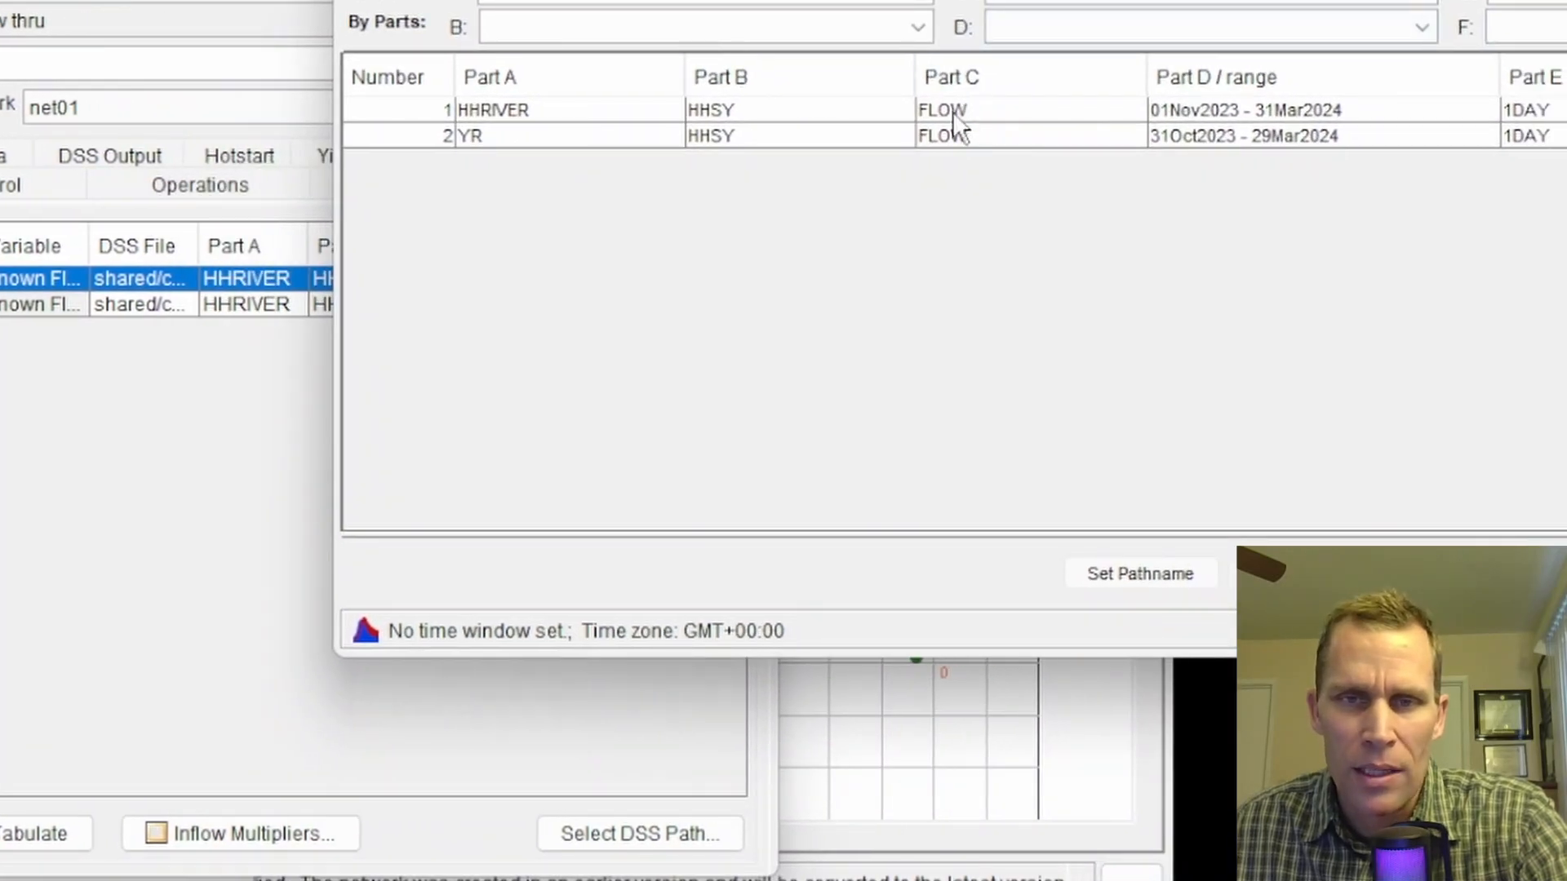
left_click(952, 111)
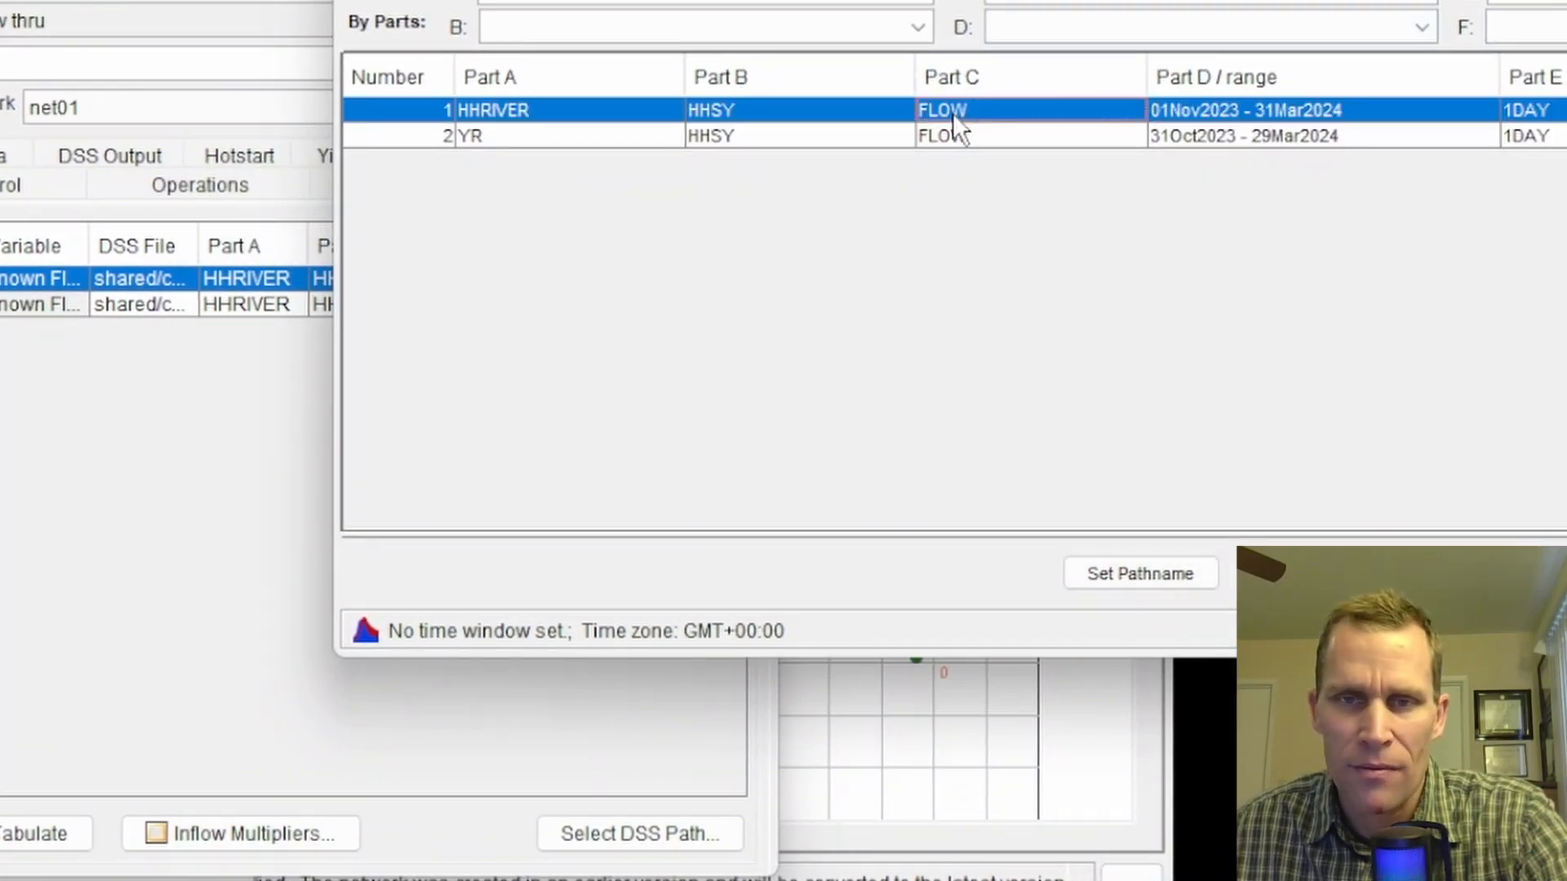
left_click(1147, 571)
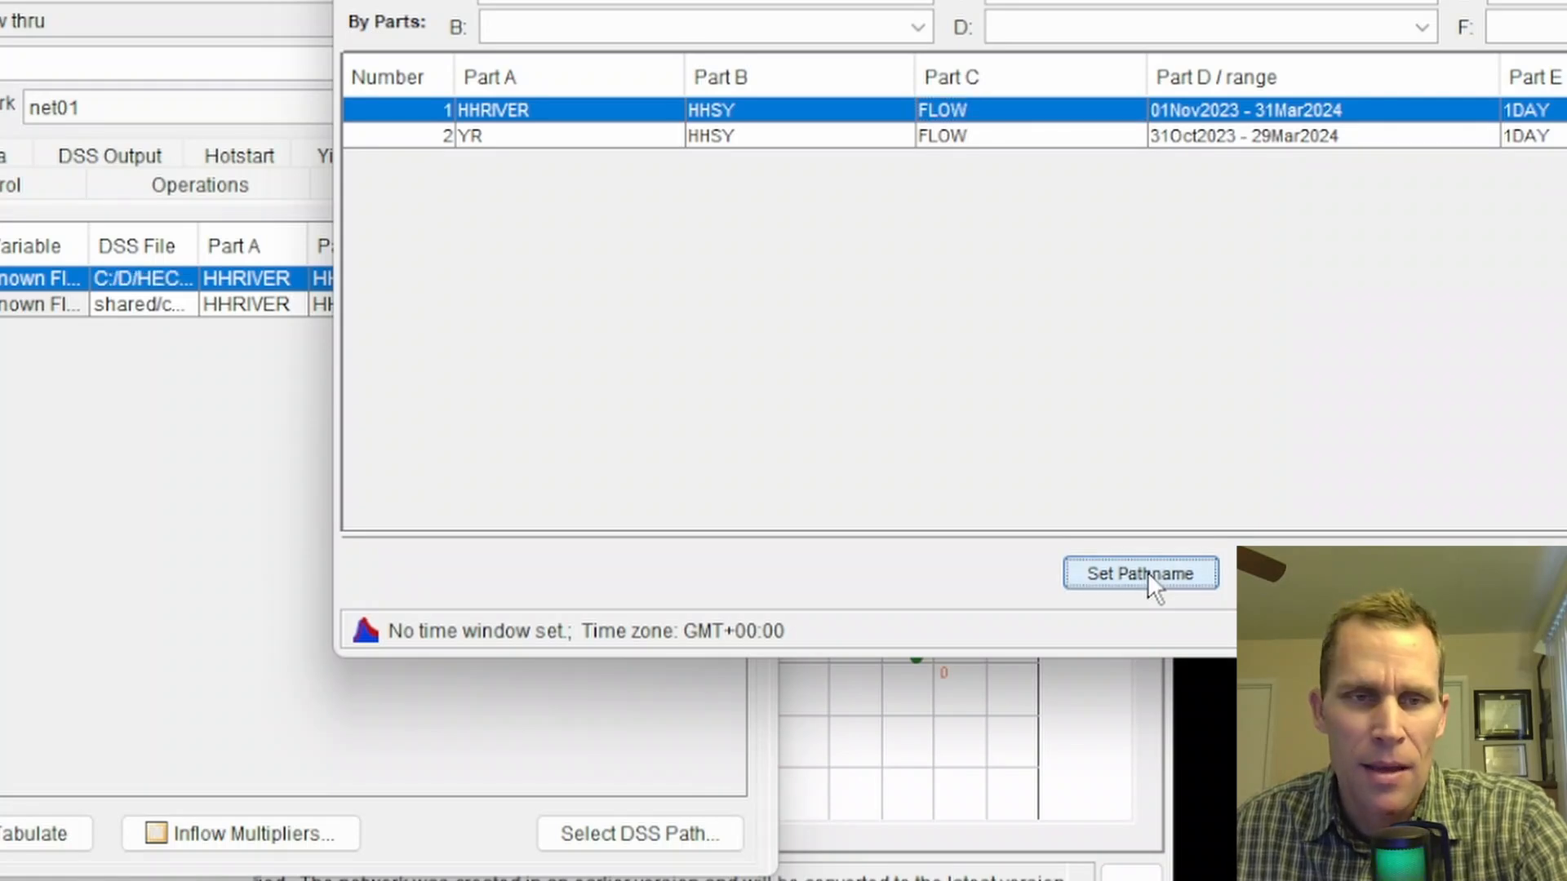
left_click(115, 305)
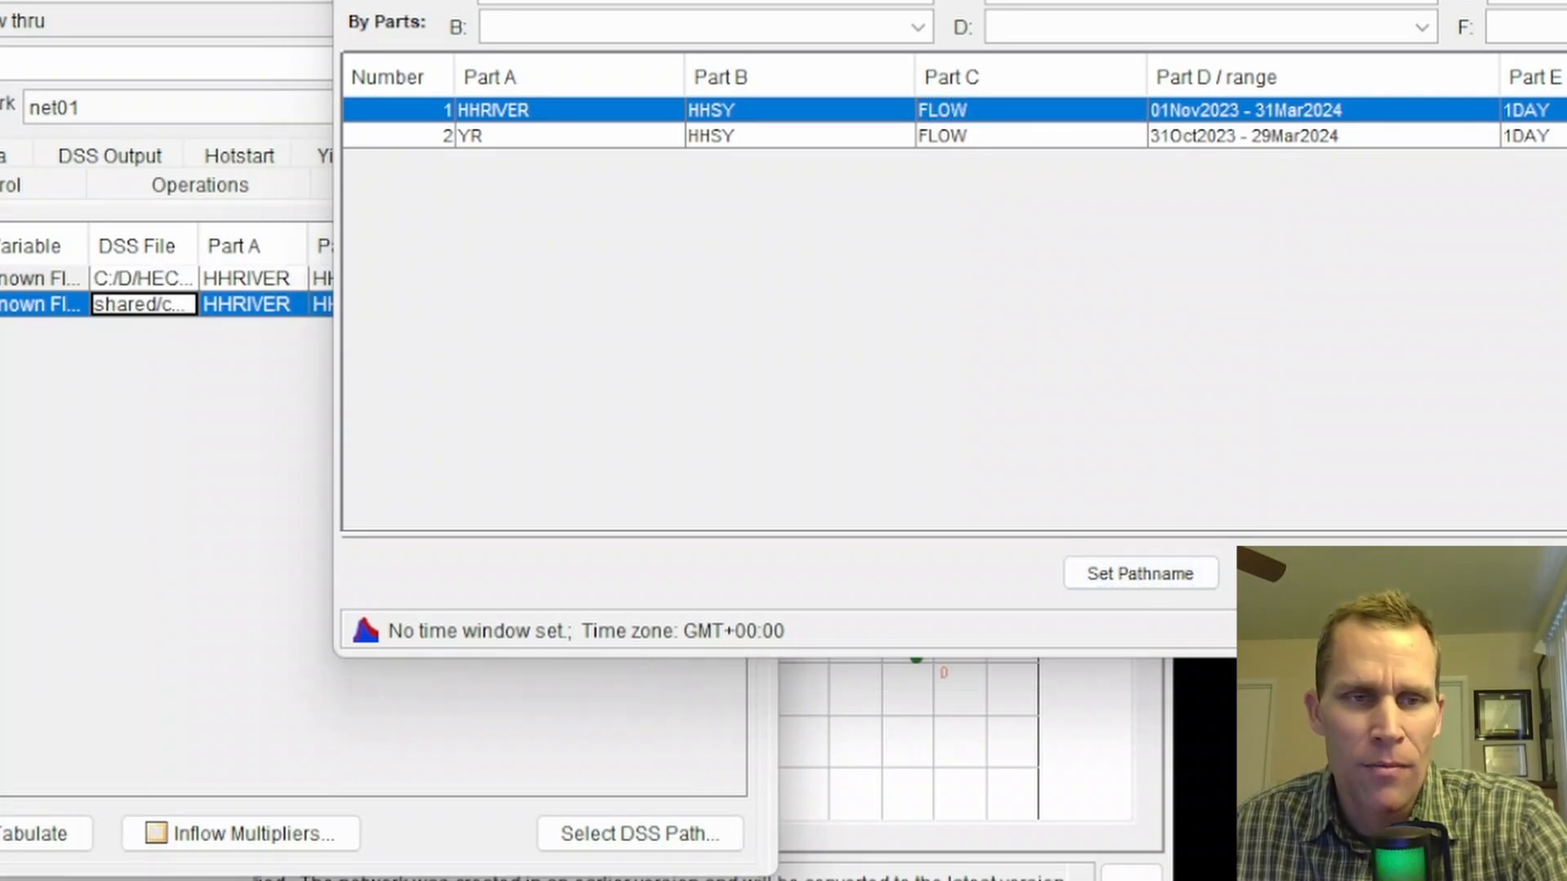
left_click(1141, 576)
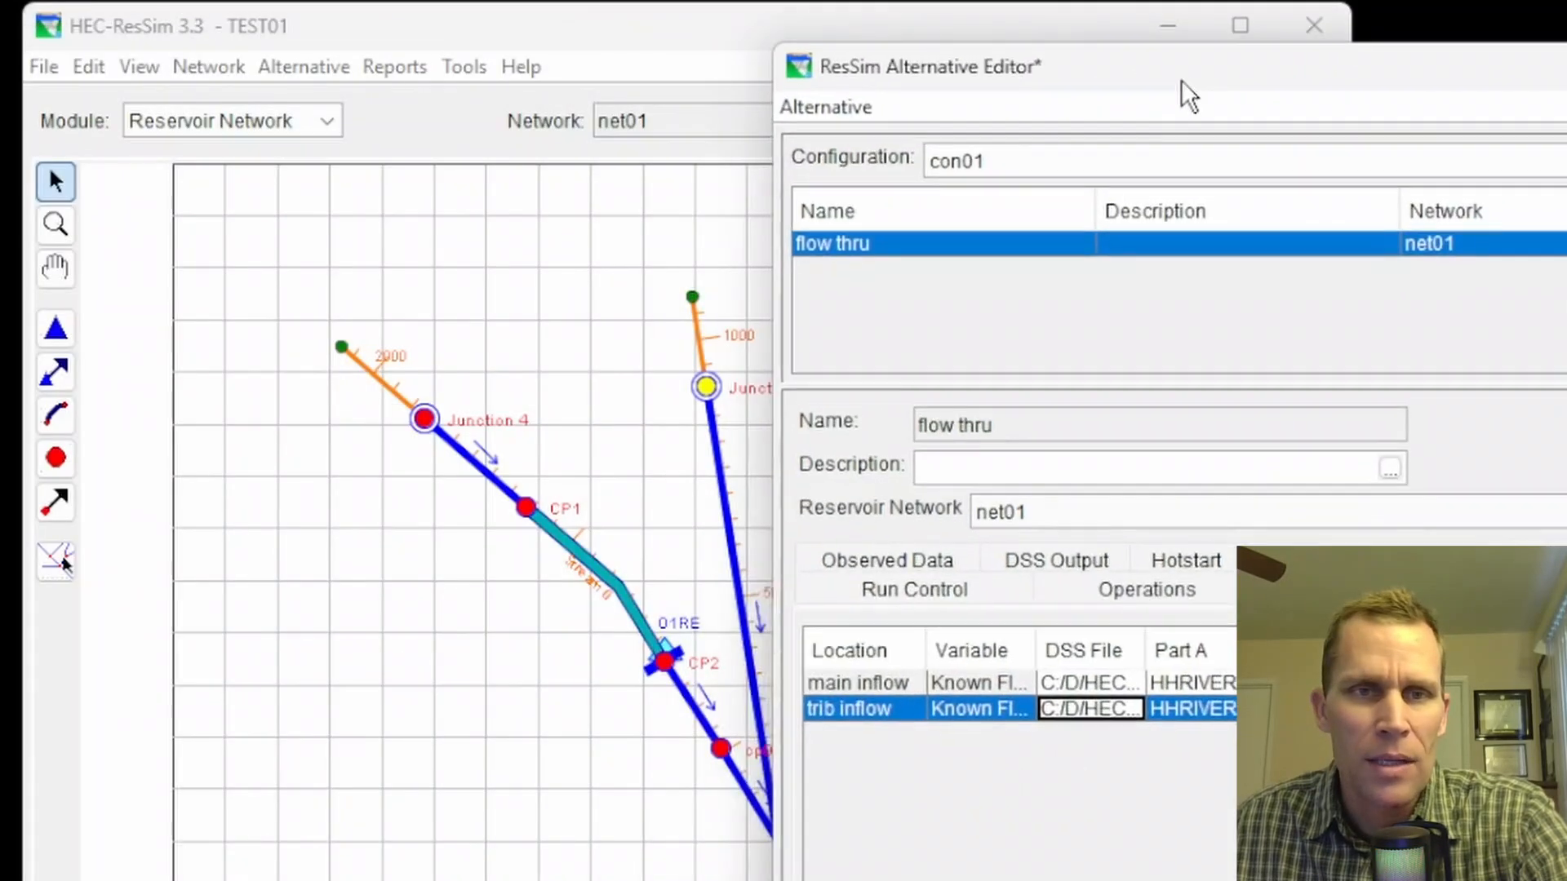
- Save the flow thru alternative and close the alternative editor
left_click_drag(1183, 94, 1257, 88)
left_click(940, 111)
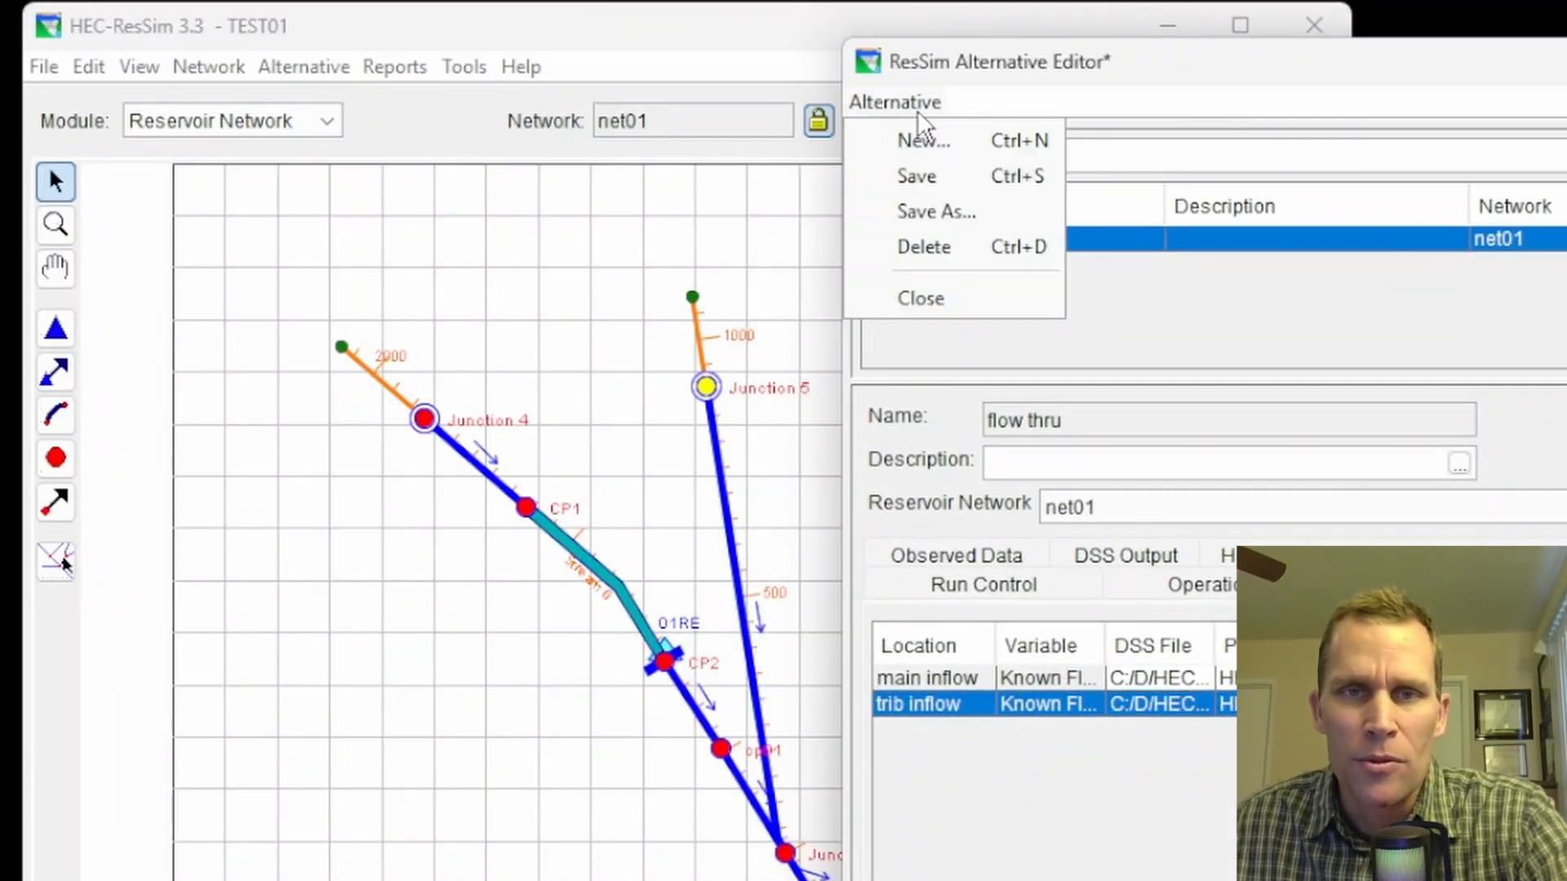
left_click(919, 175)
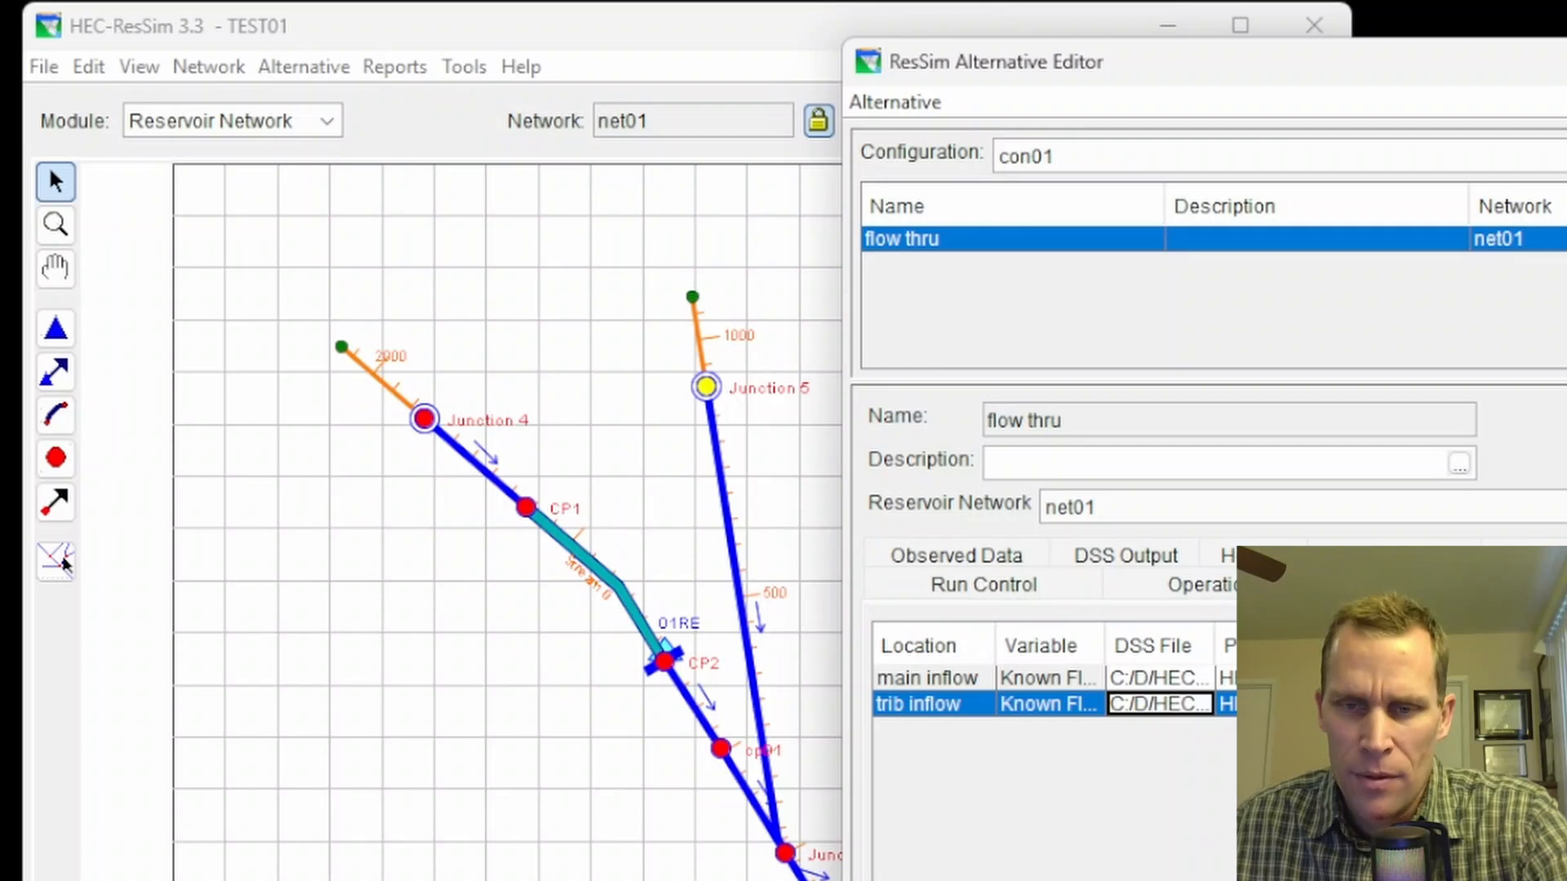
left_click(1565, 62)
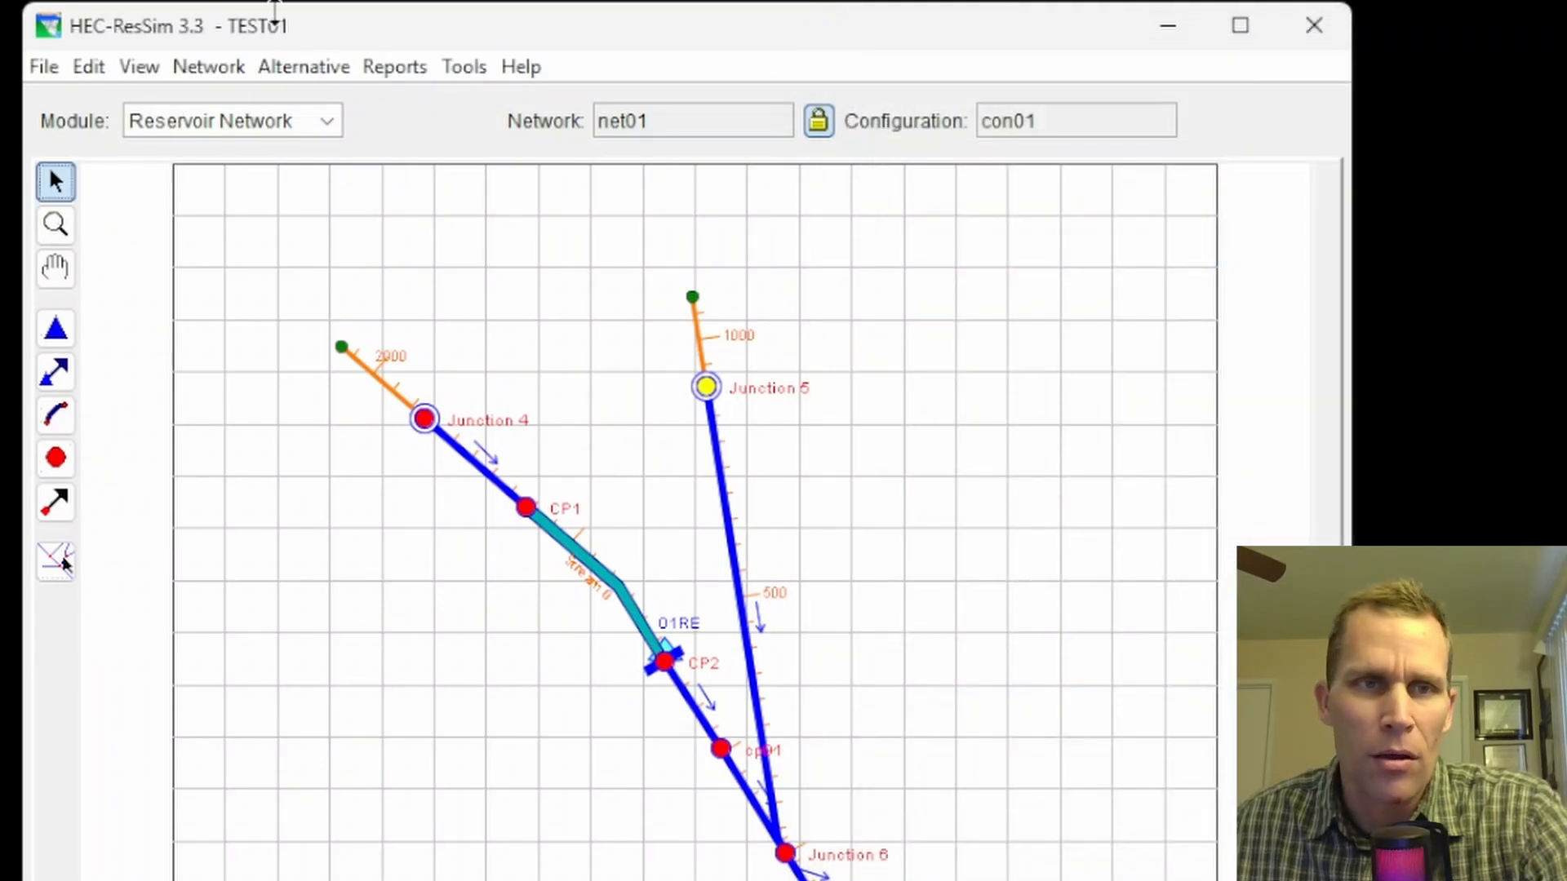
- Switch to the Simulation module and check the watershed for existing simulations
left_click(327, 124)
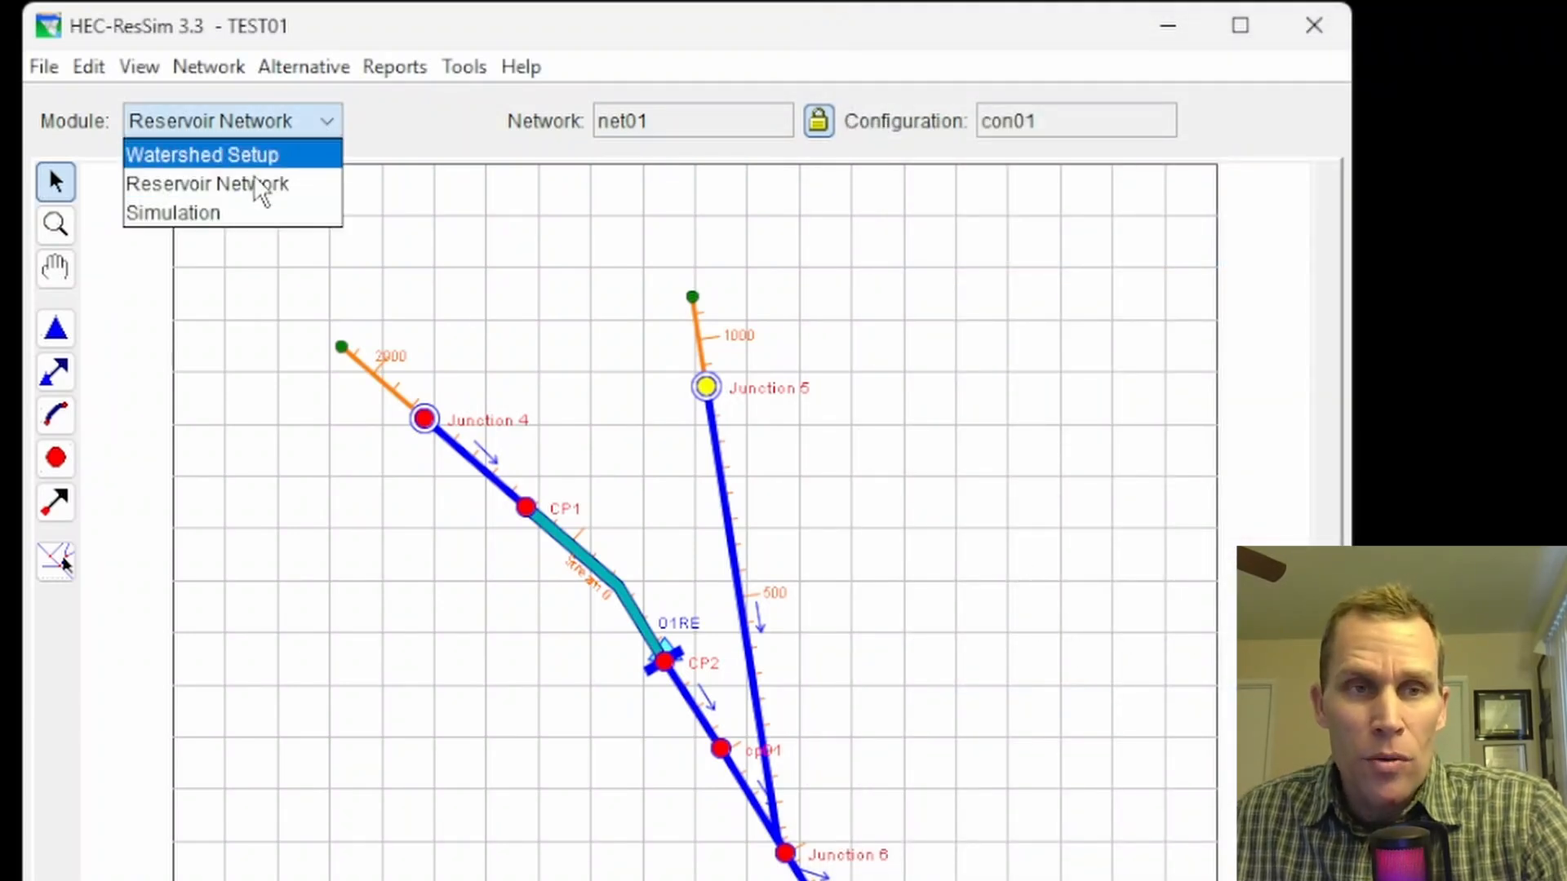
left_click(218, 216)
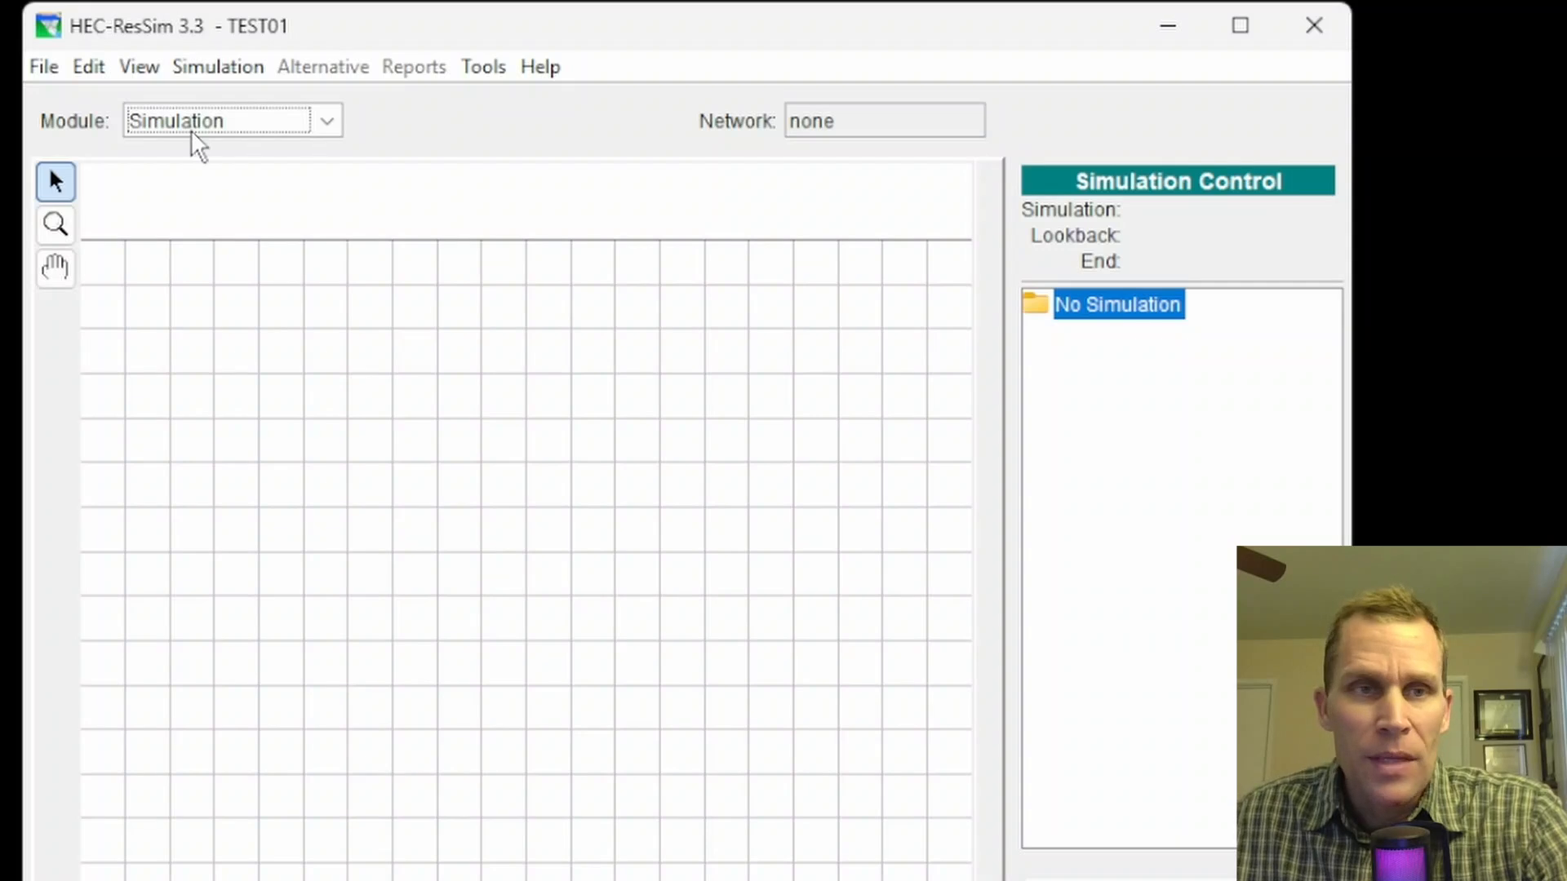
left_click(199, 70)
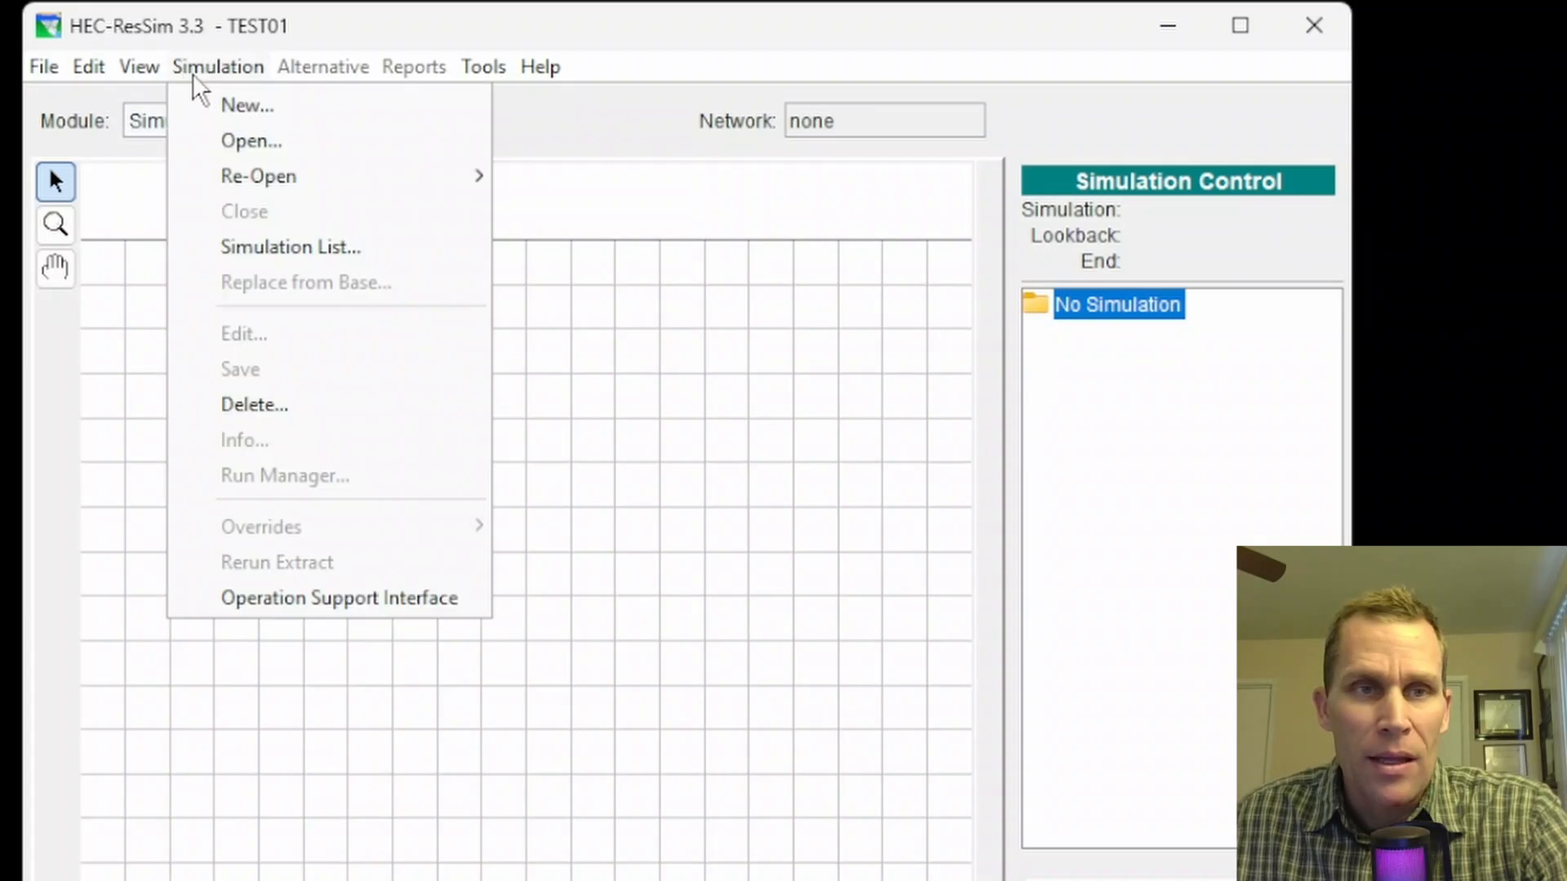
left_click(233, 143)
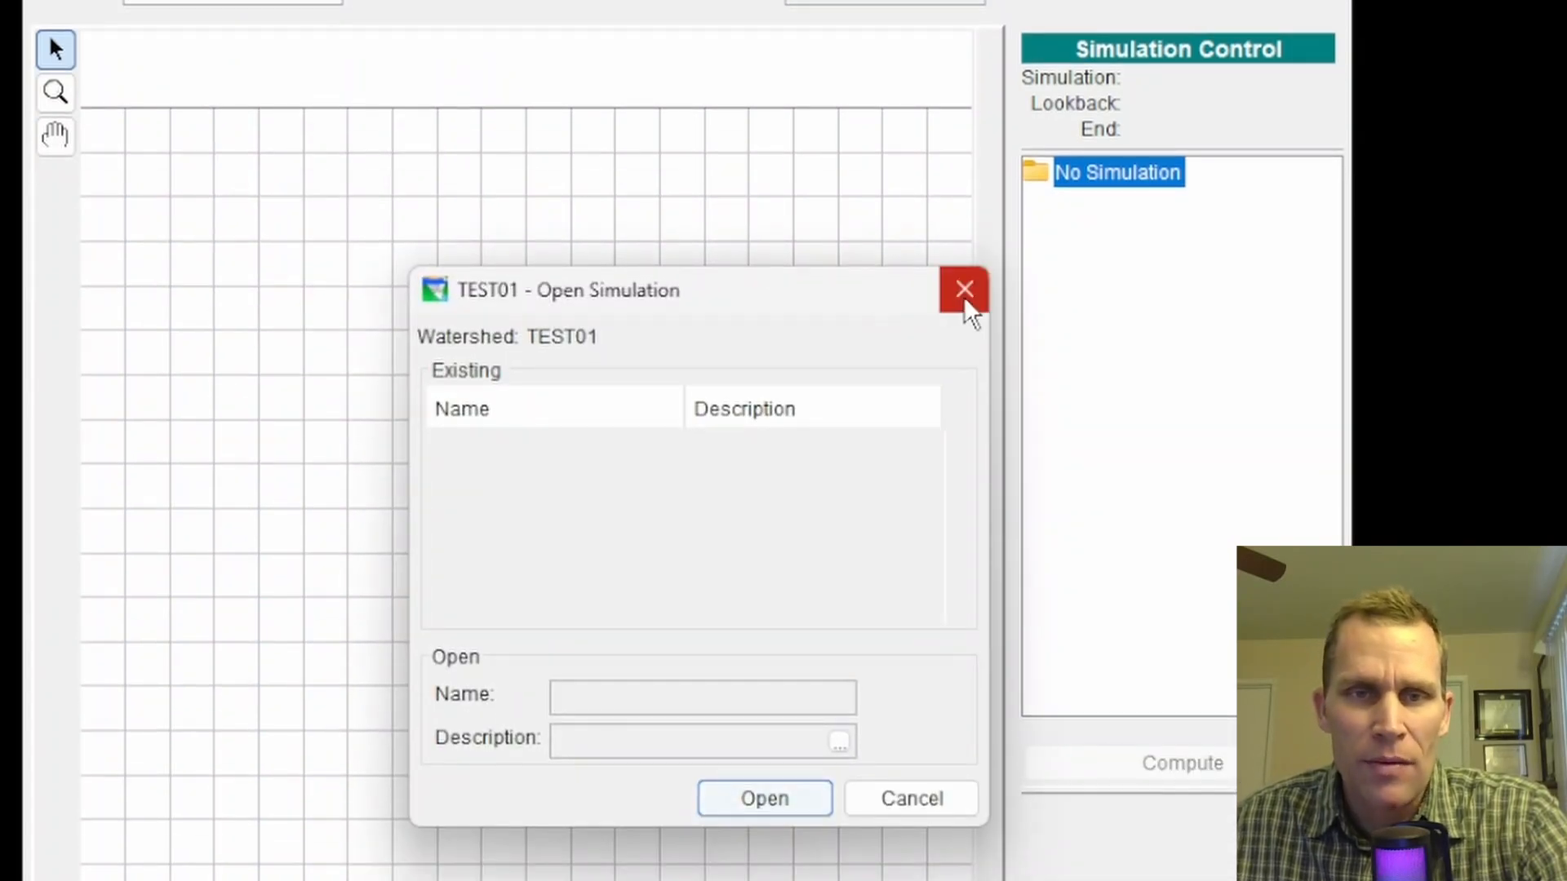
left_click(963, 298)
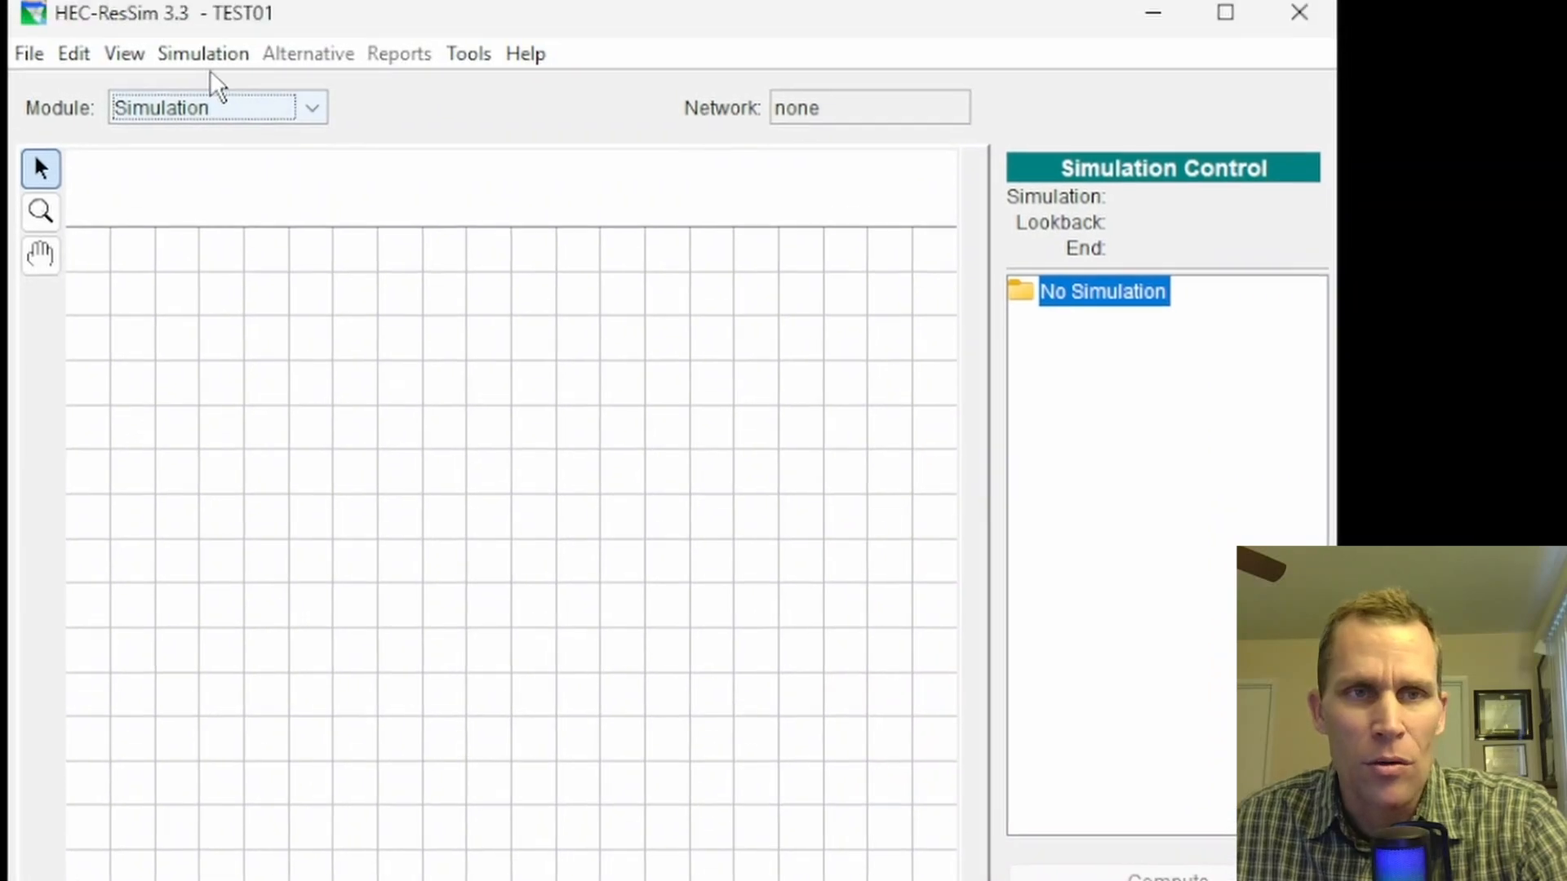
- Create a new simulation named sim1 with a start date of 06NOV2023
left_click(204, 54)
left_click(221, 109)
left_click_drag(575, 330, 402, 330)
type("sim1")
left_click(550, 454)
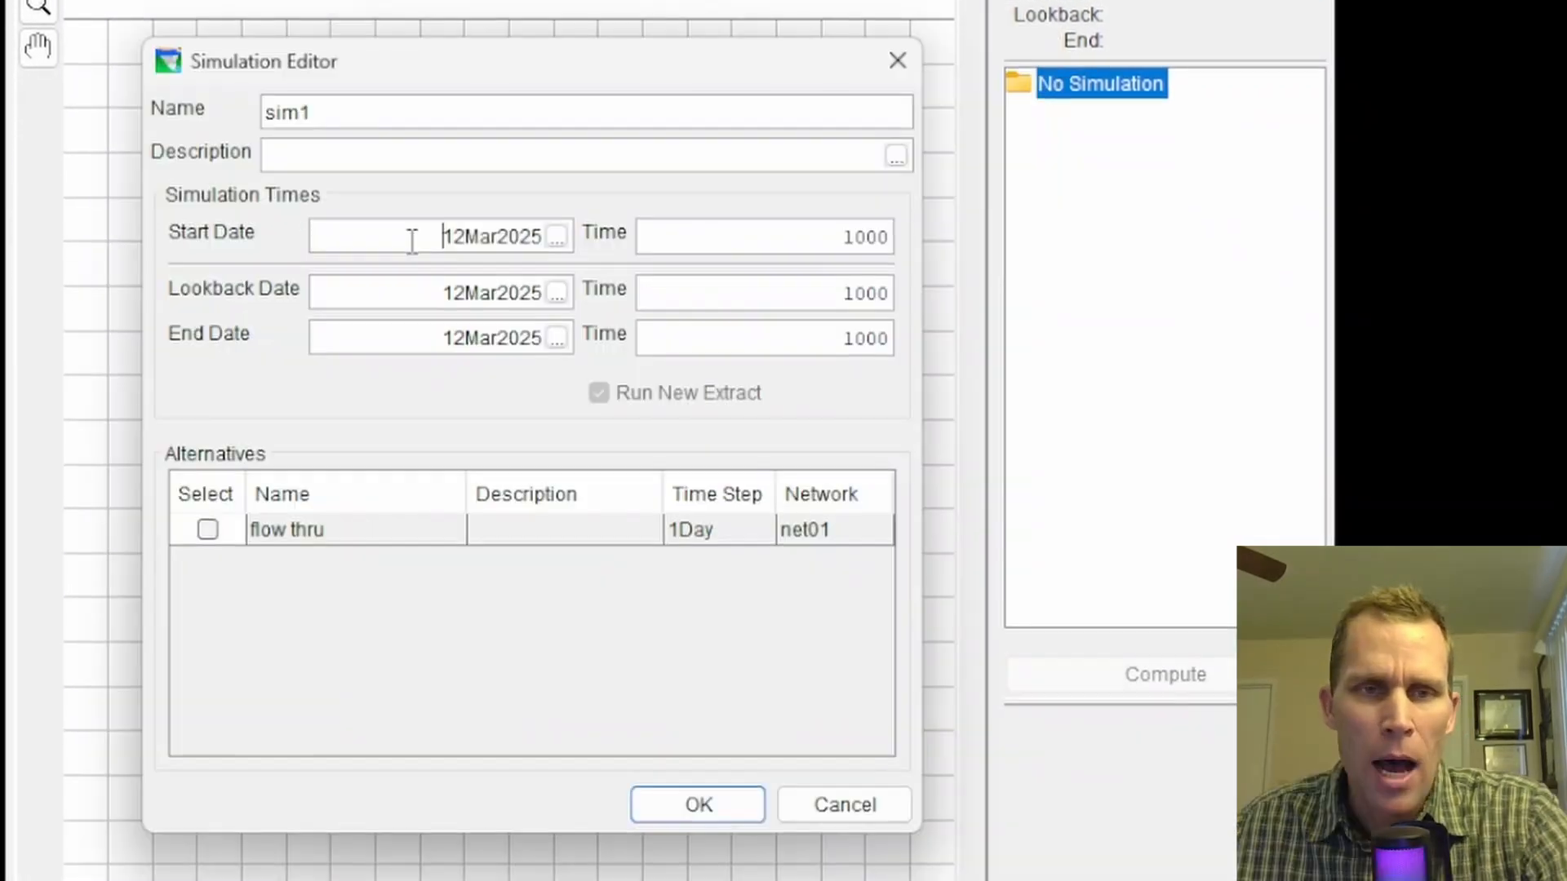
double_click(457, 237)
type("06NOV2023")
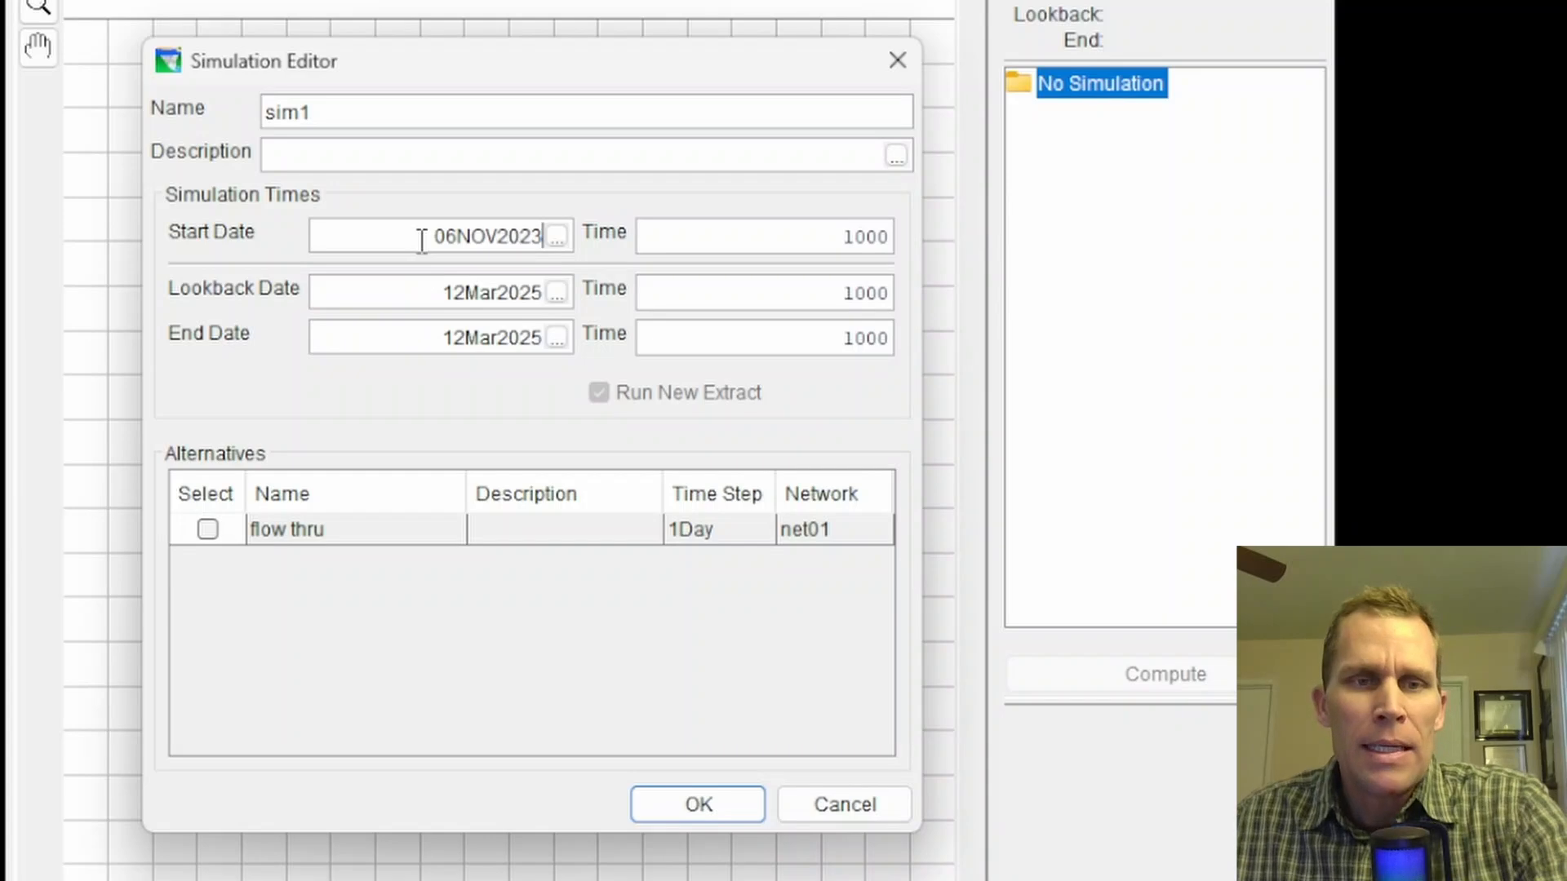
- Set the simulation's lookback date to 01NOV2023 and its end date to 31MAR2024
double_click(441, 292)
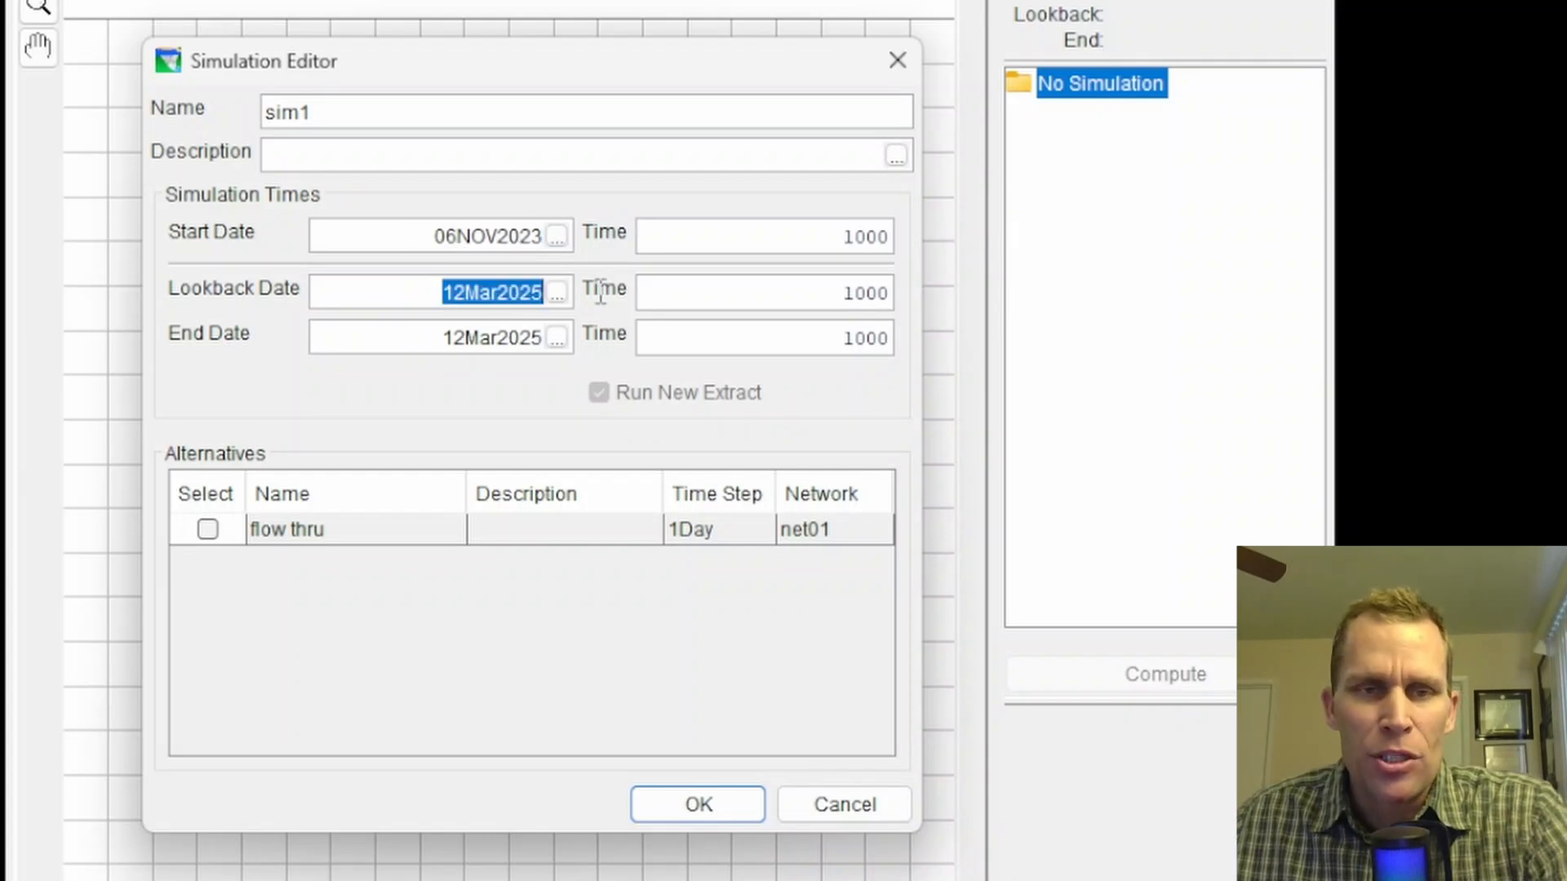
type("06NOV2023")
left_click_drag(448, 291, 459, 290)
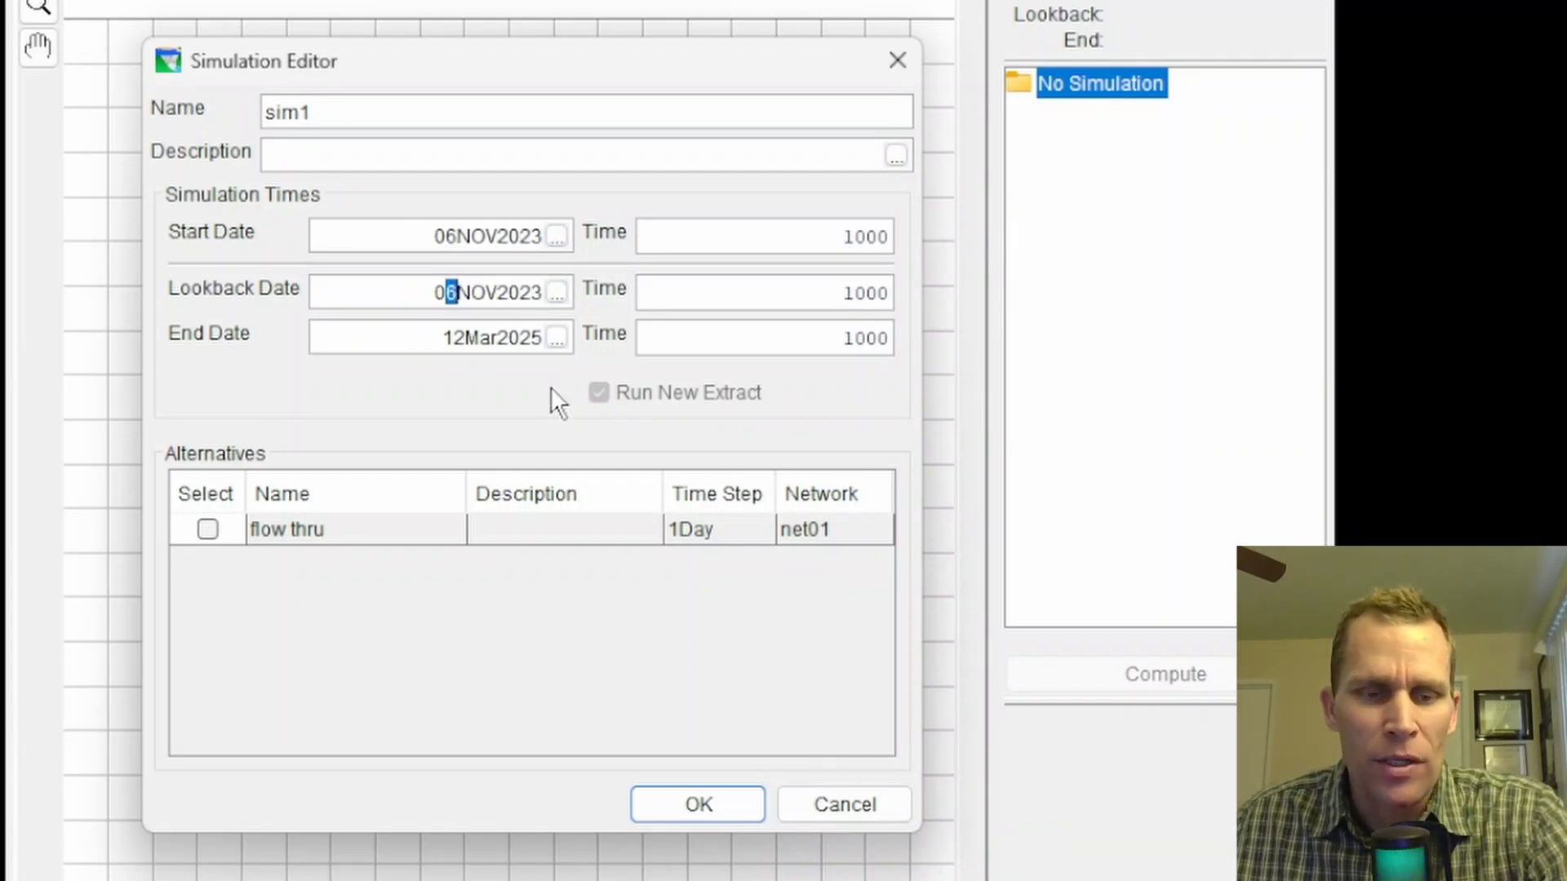
type("1")
double_click(431, 338)
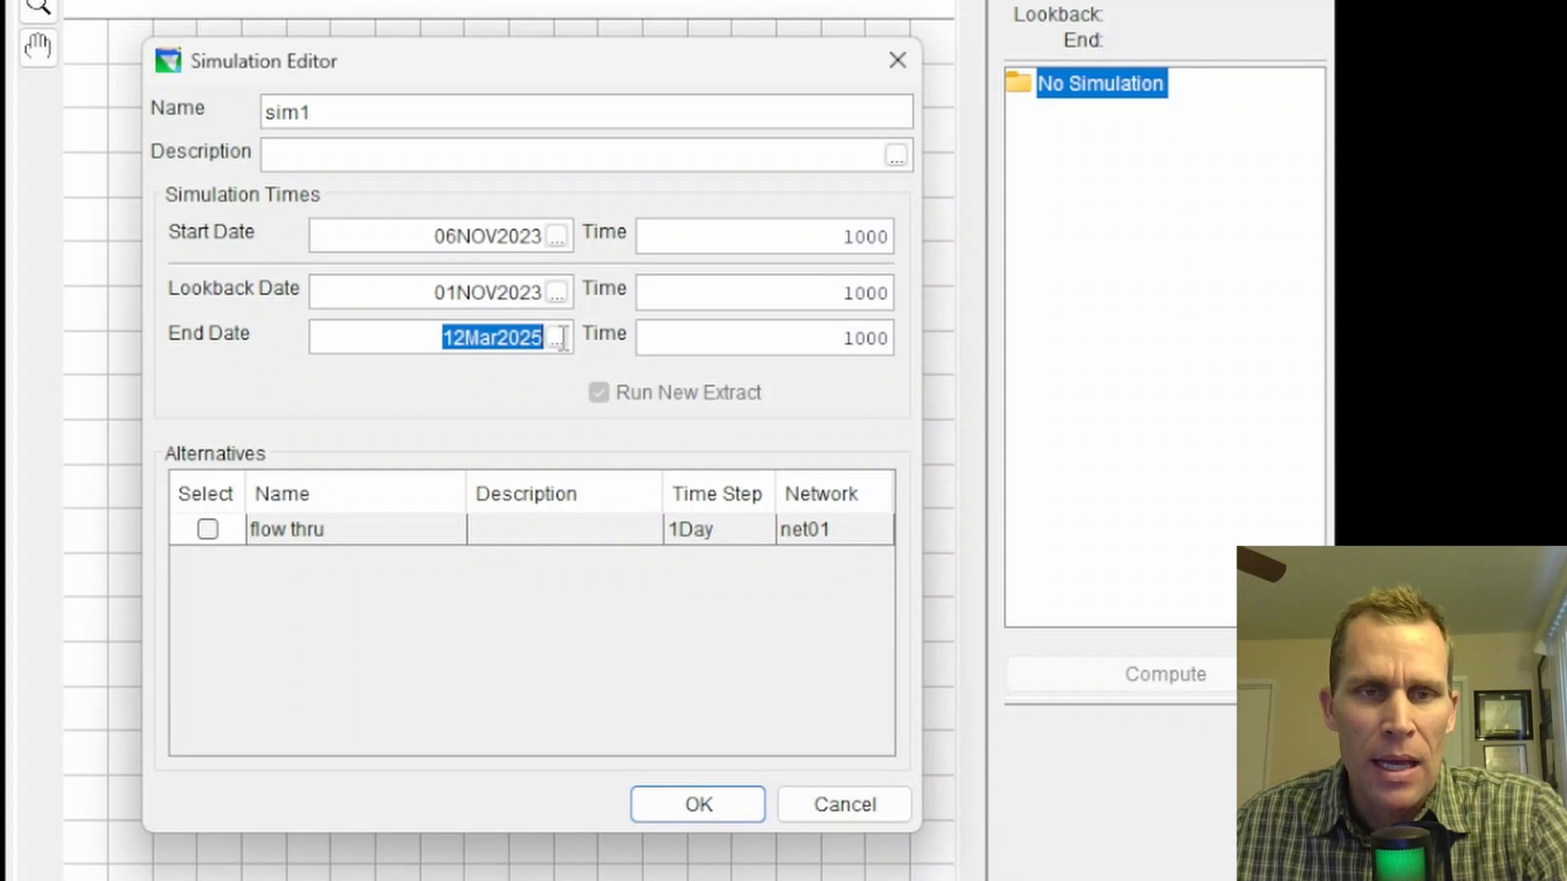
type("06NOV2023")
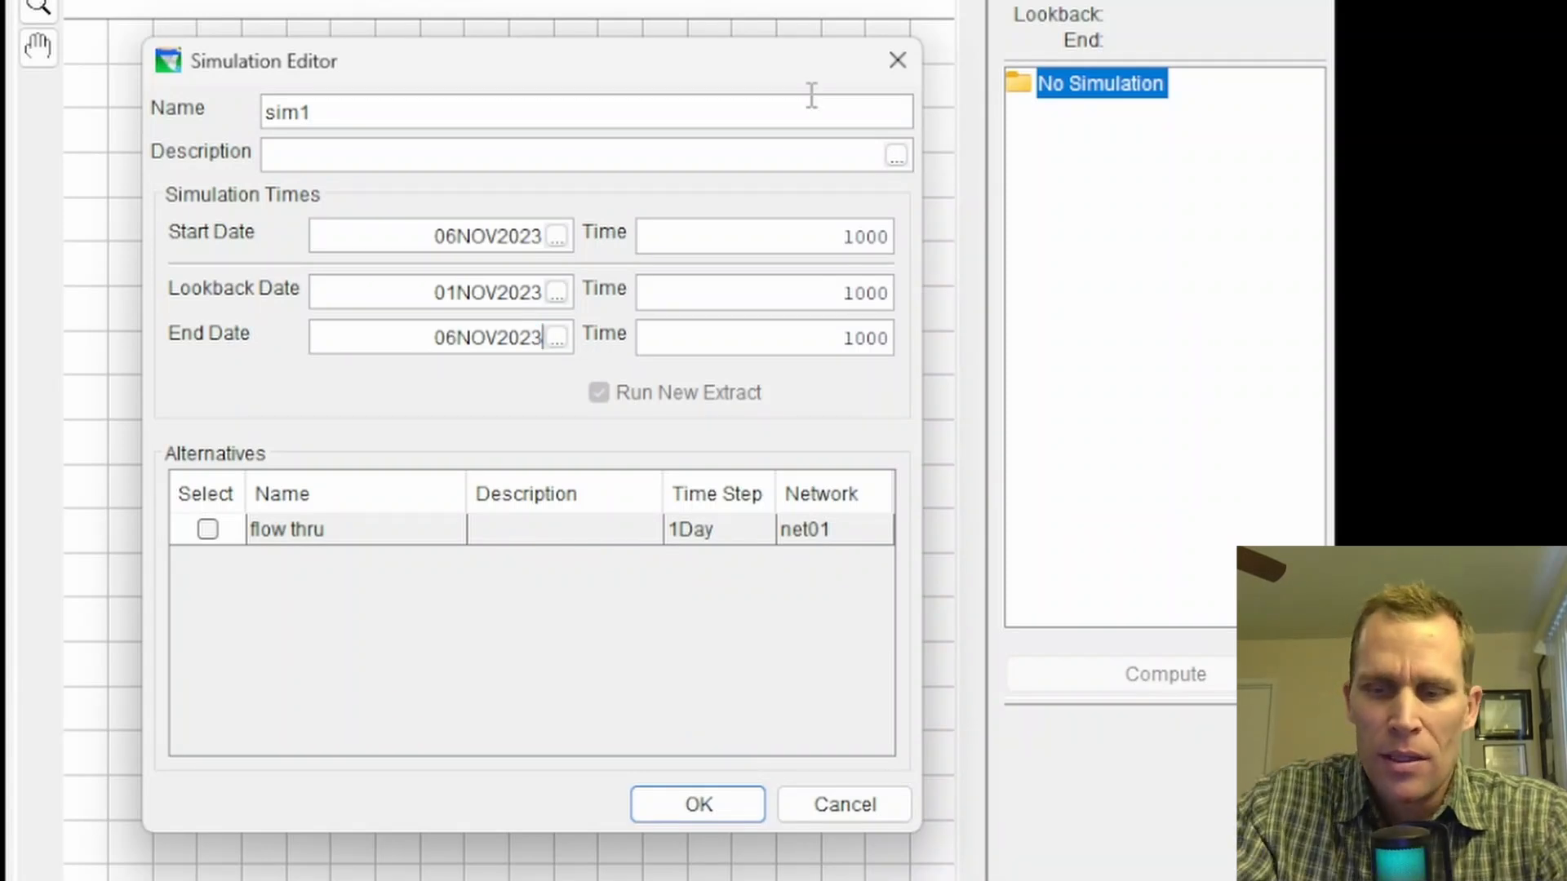
key("Left")
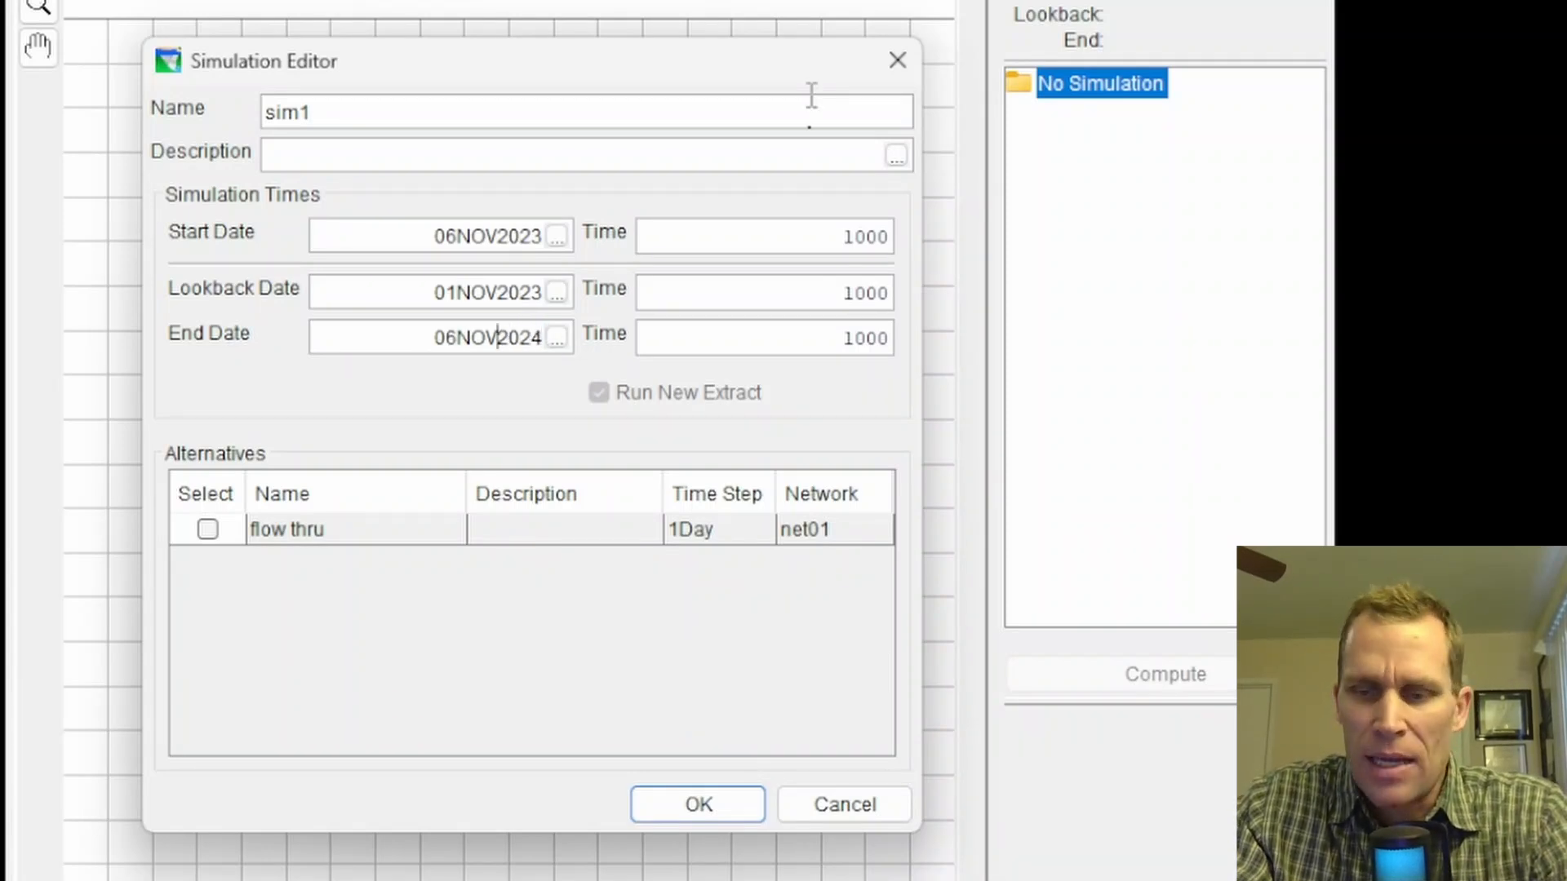
key("shift+Home")
type("31MAR")
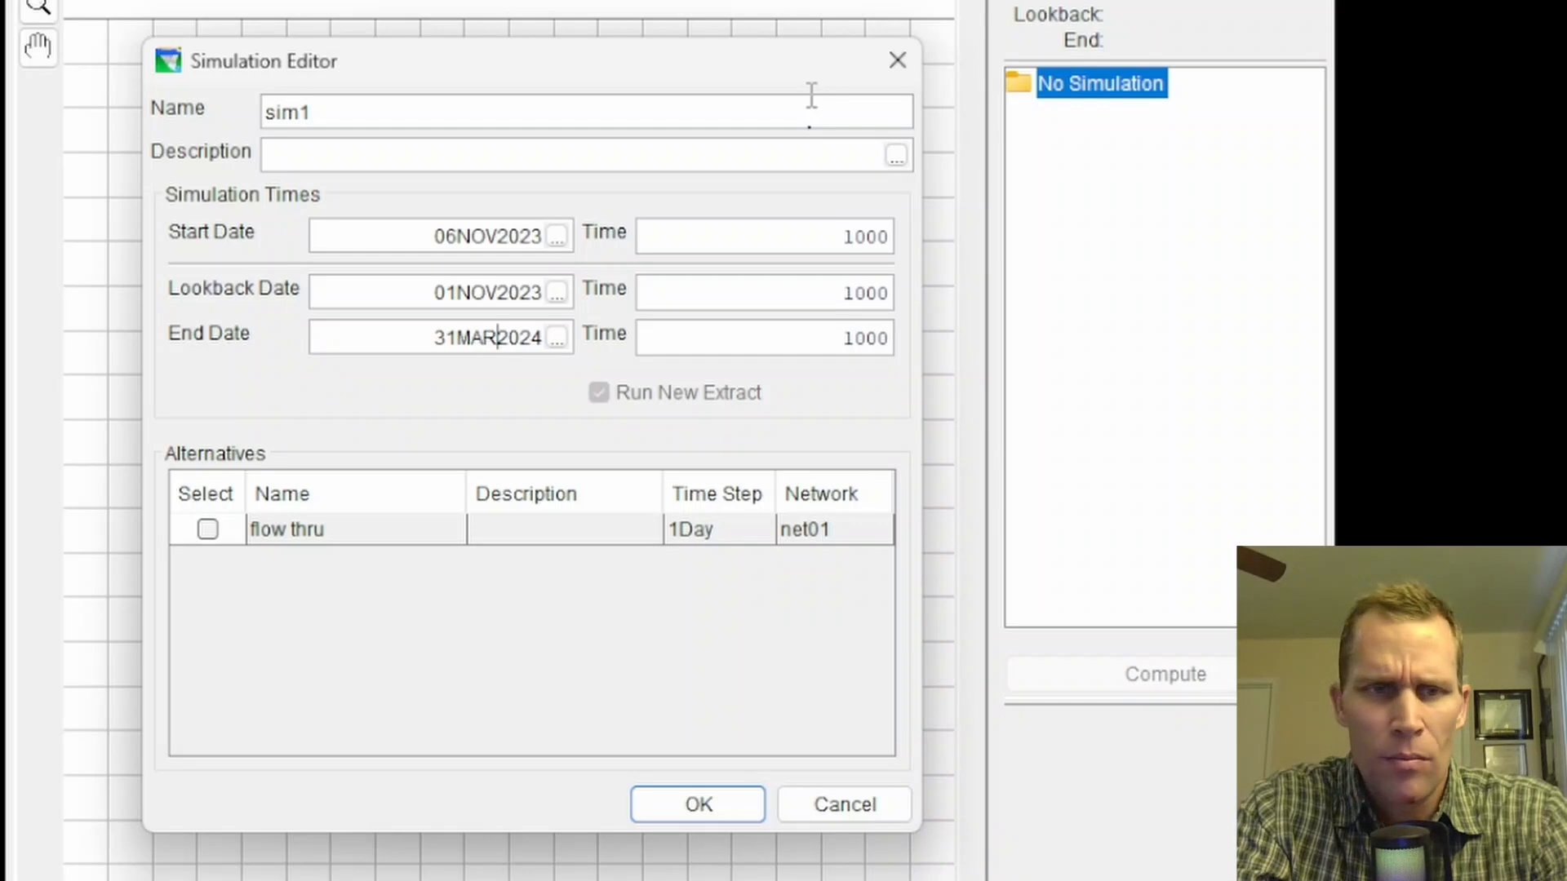
- Set the start, lookback and end times of the simulation to 2400
left_click(865, 237)
type("2400")
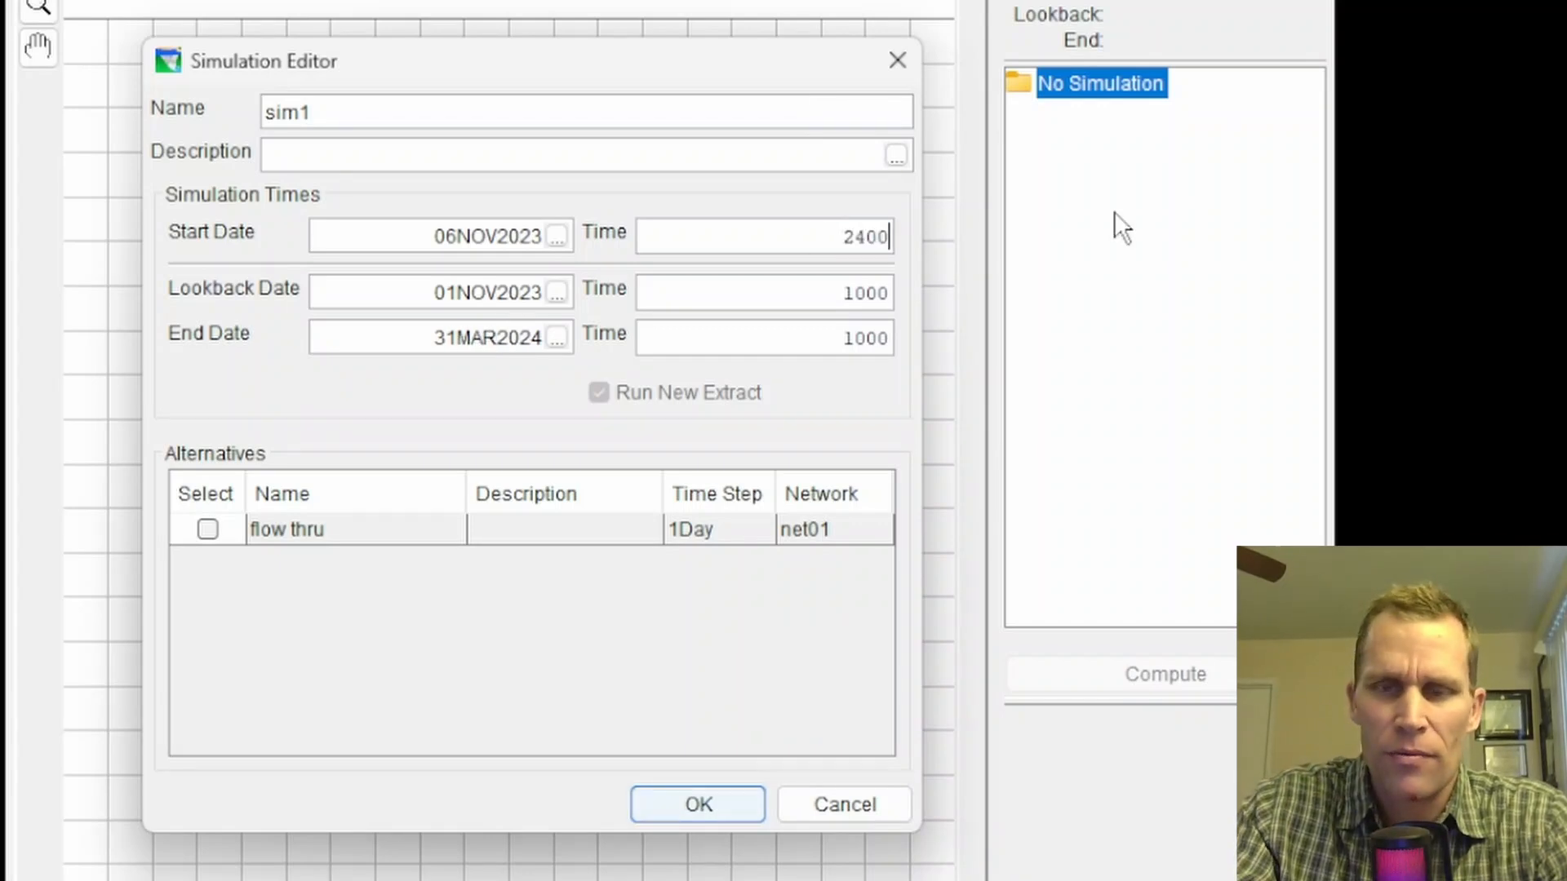
key("shift+Home")
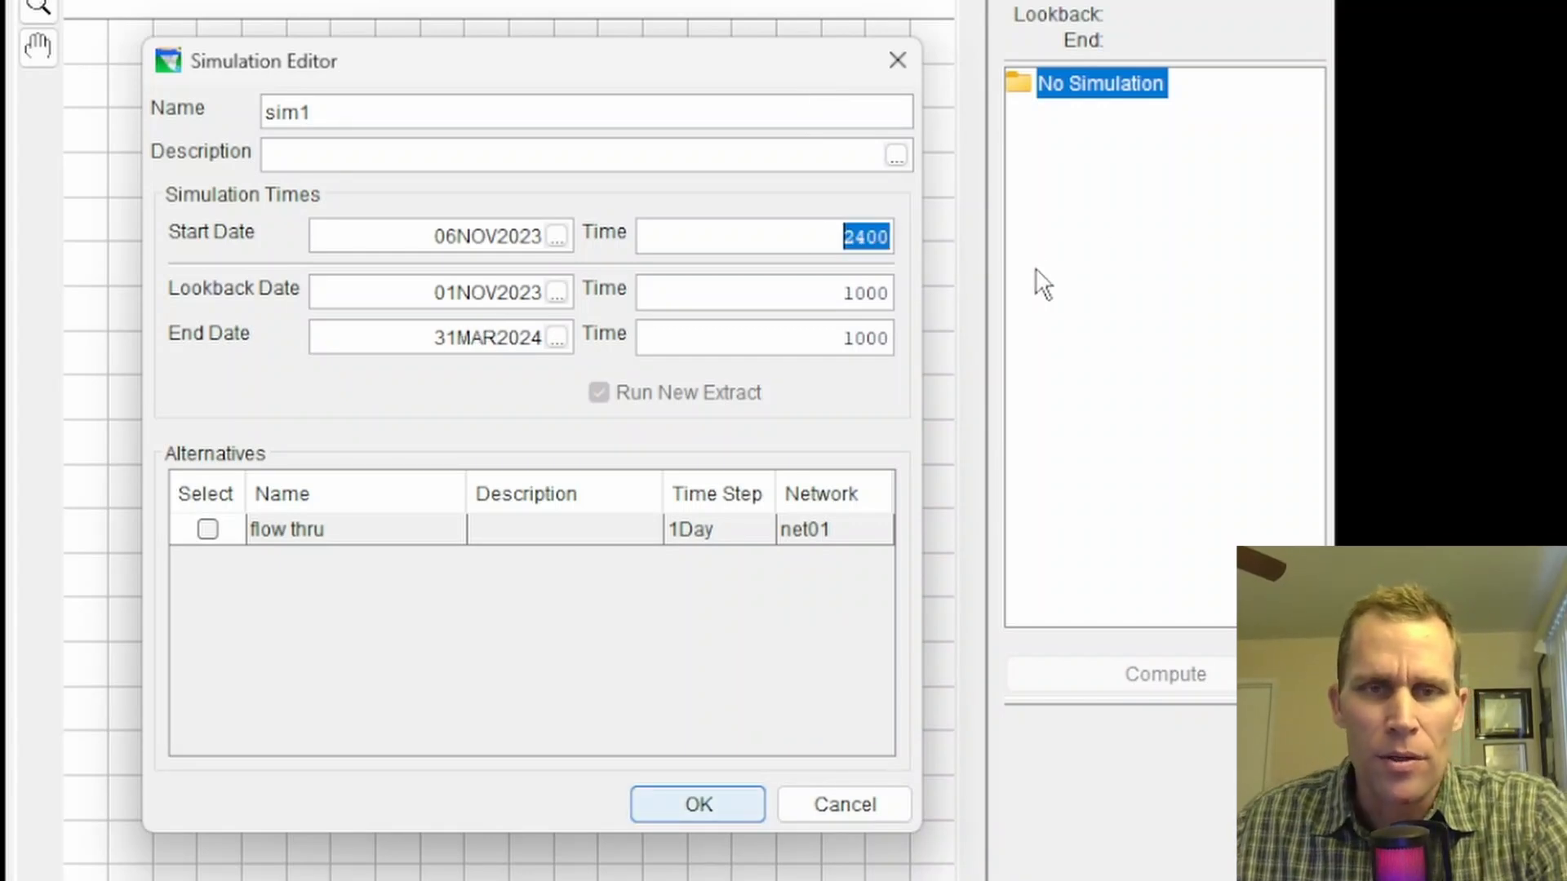
left_click(840, 286)
type("2400")
left_click(839, 331)
type("2400")
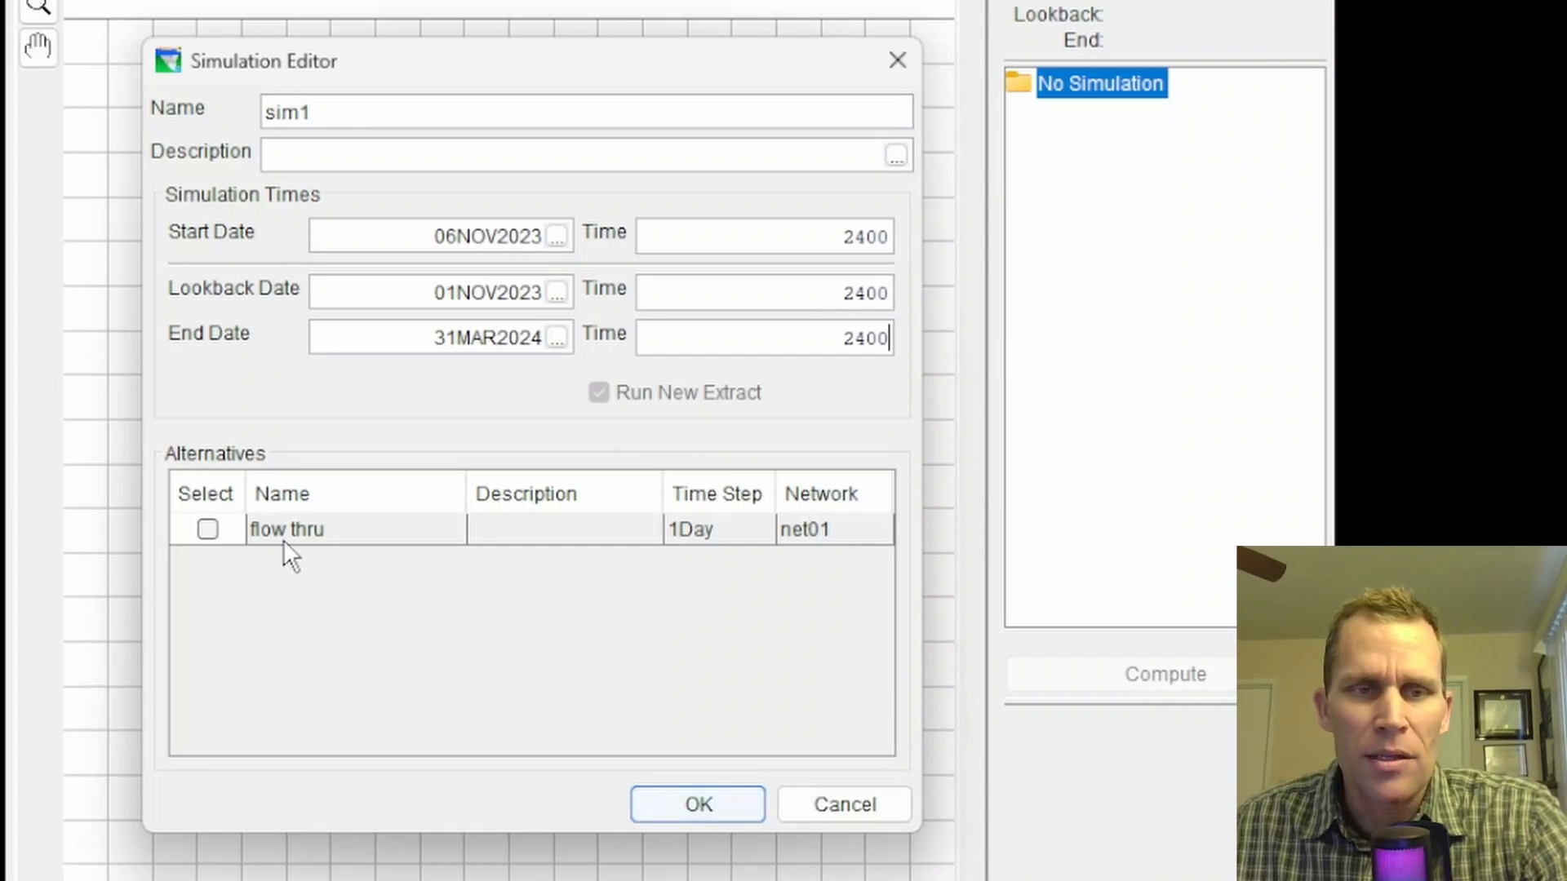
- Include the flow thru alternative in sim1, create the simulation and save it
left_click(209, 528)
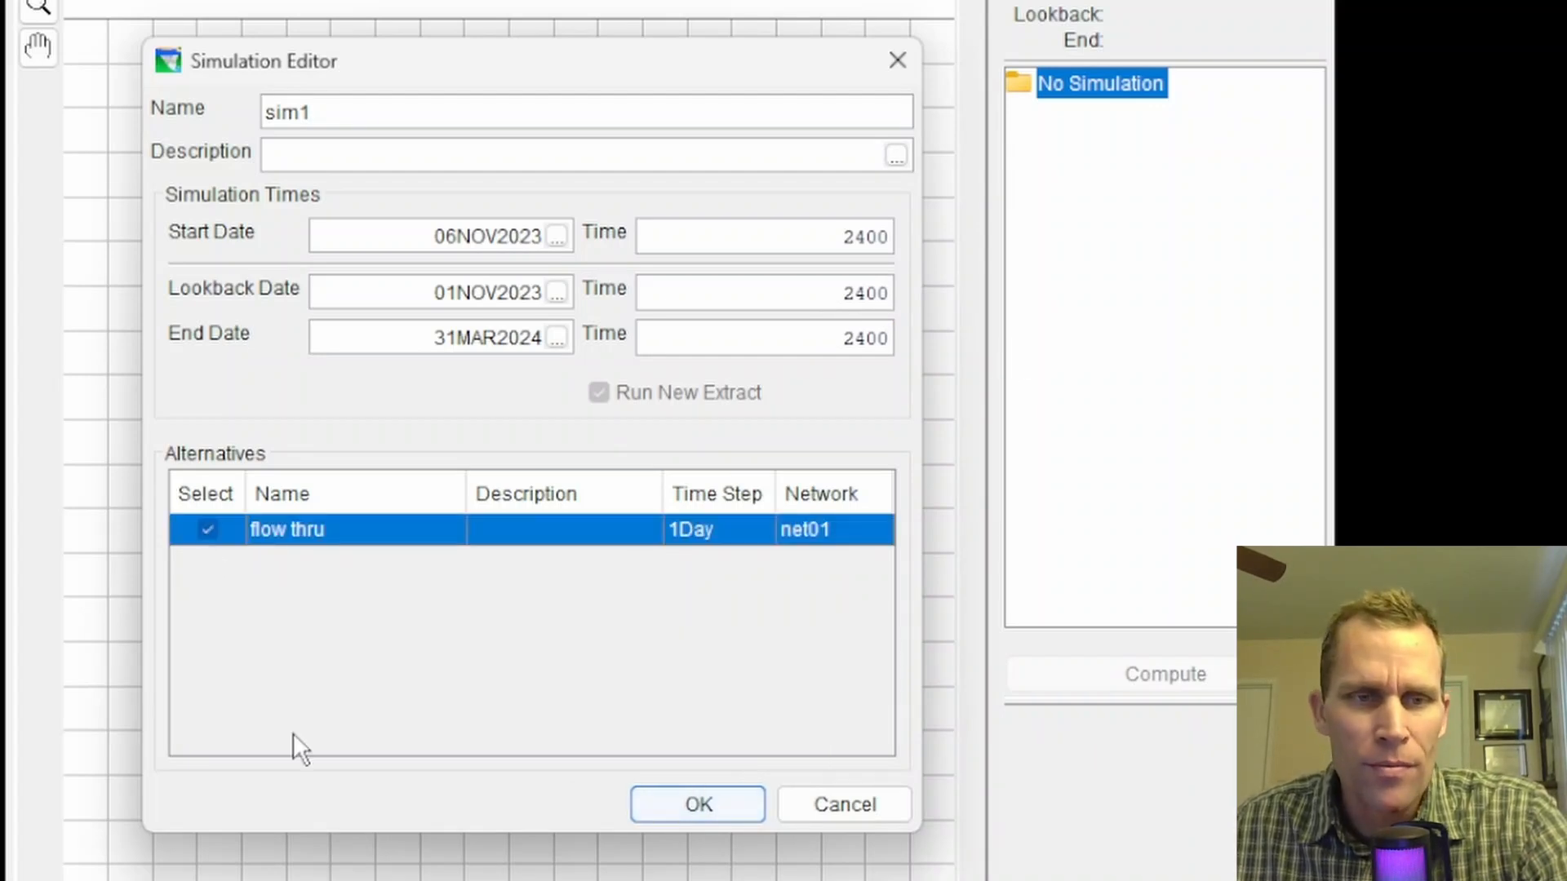
left_click(692, 806)
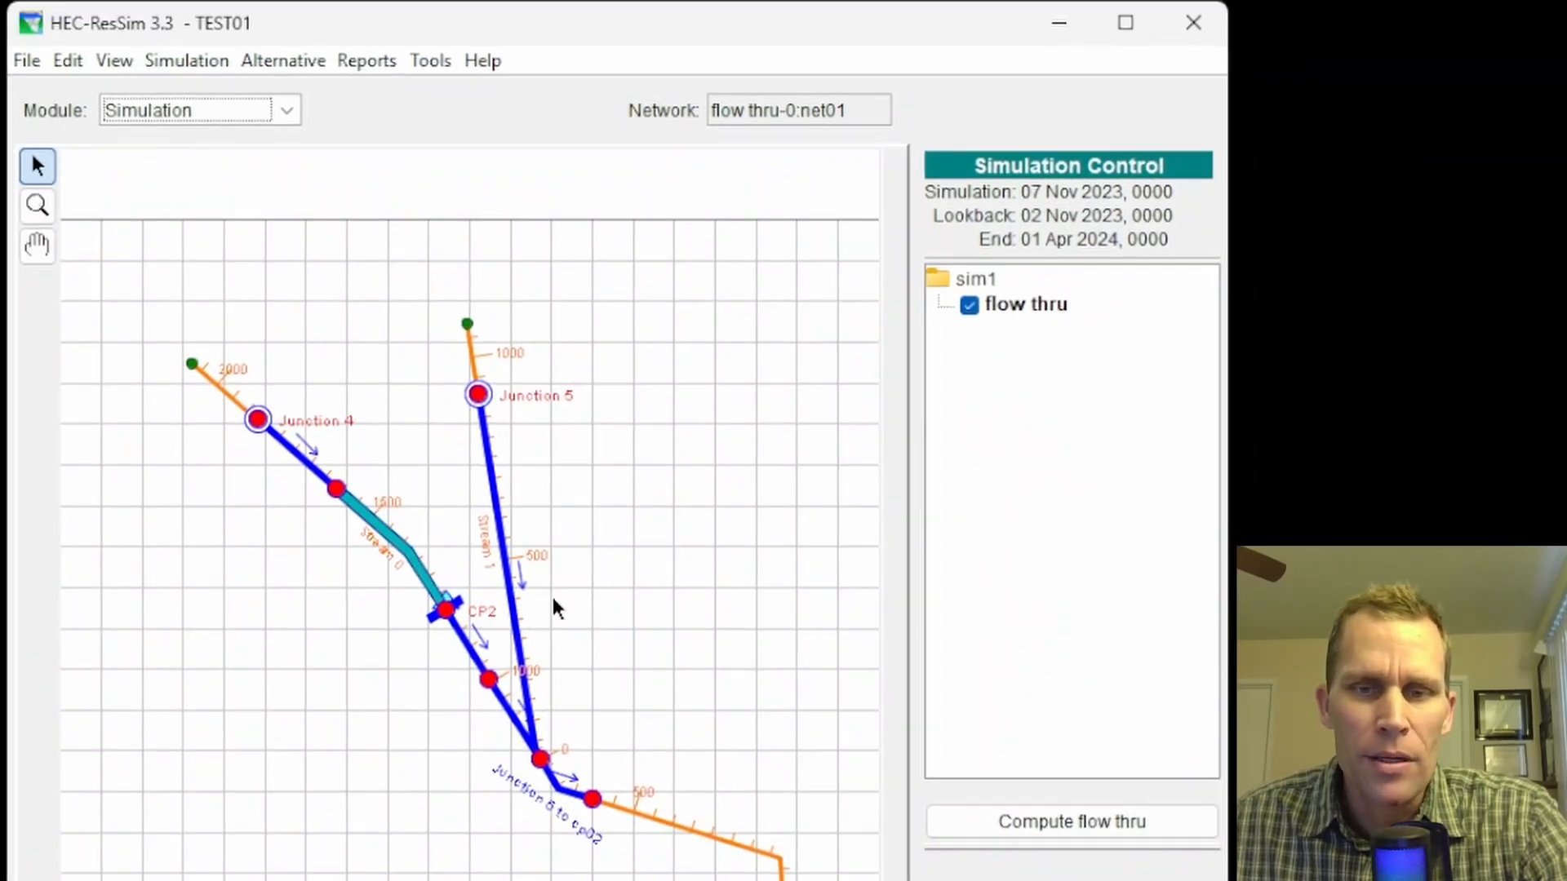
left_click(200, 61)
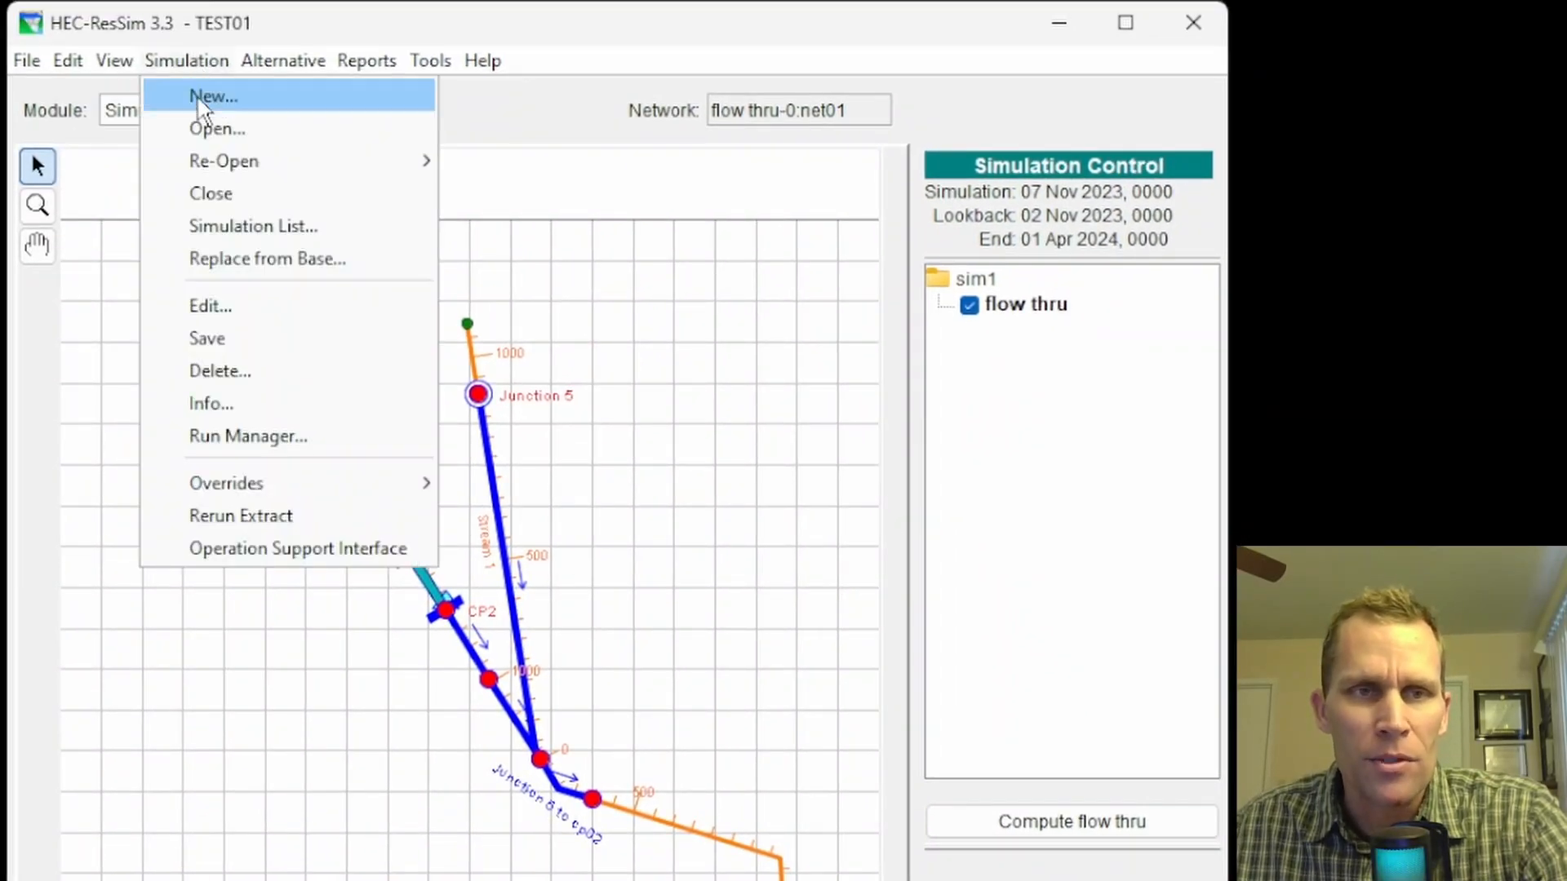
left_click(225, 337)
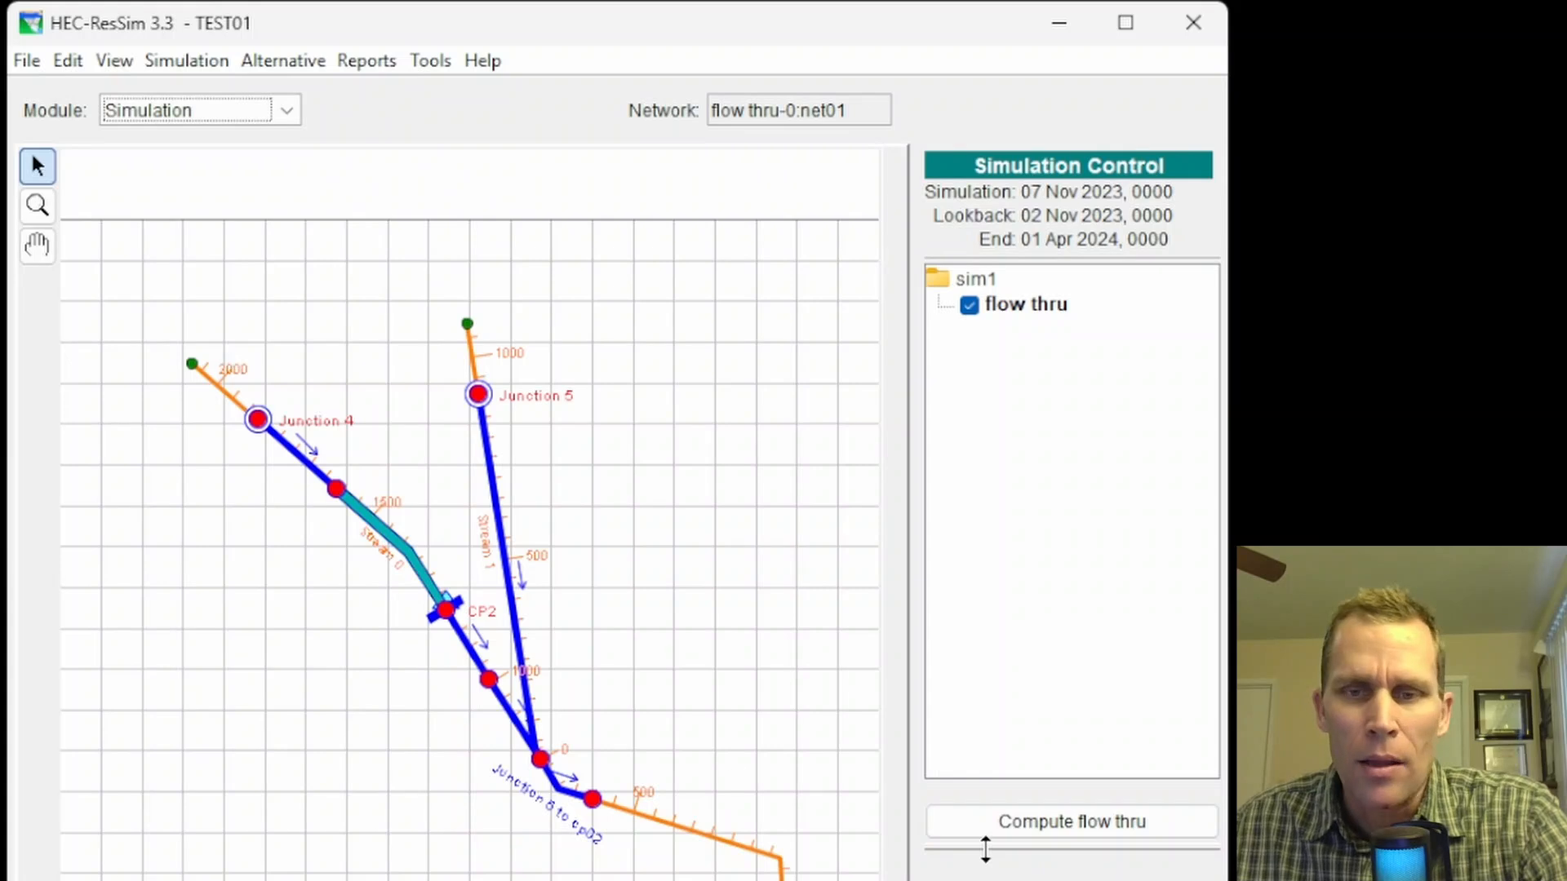
- Compute the flow thru alternative, review the compute message output and close it
left_click(1069, 829)
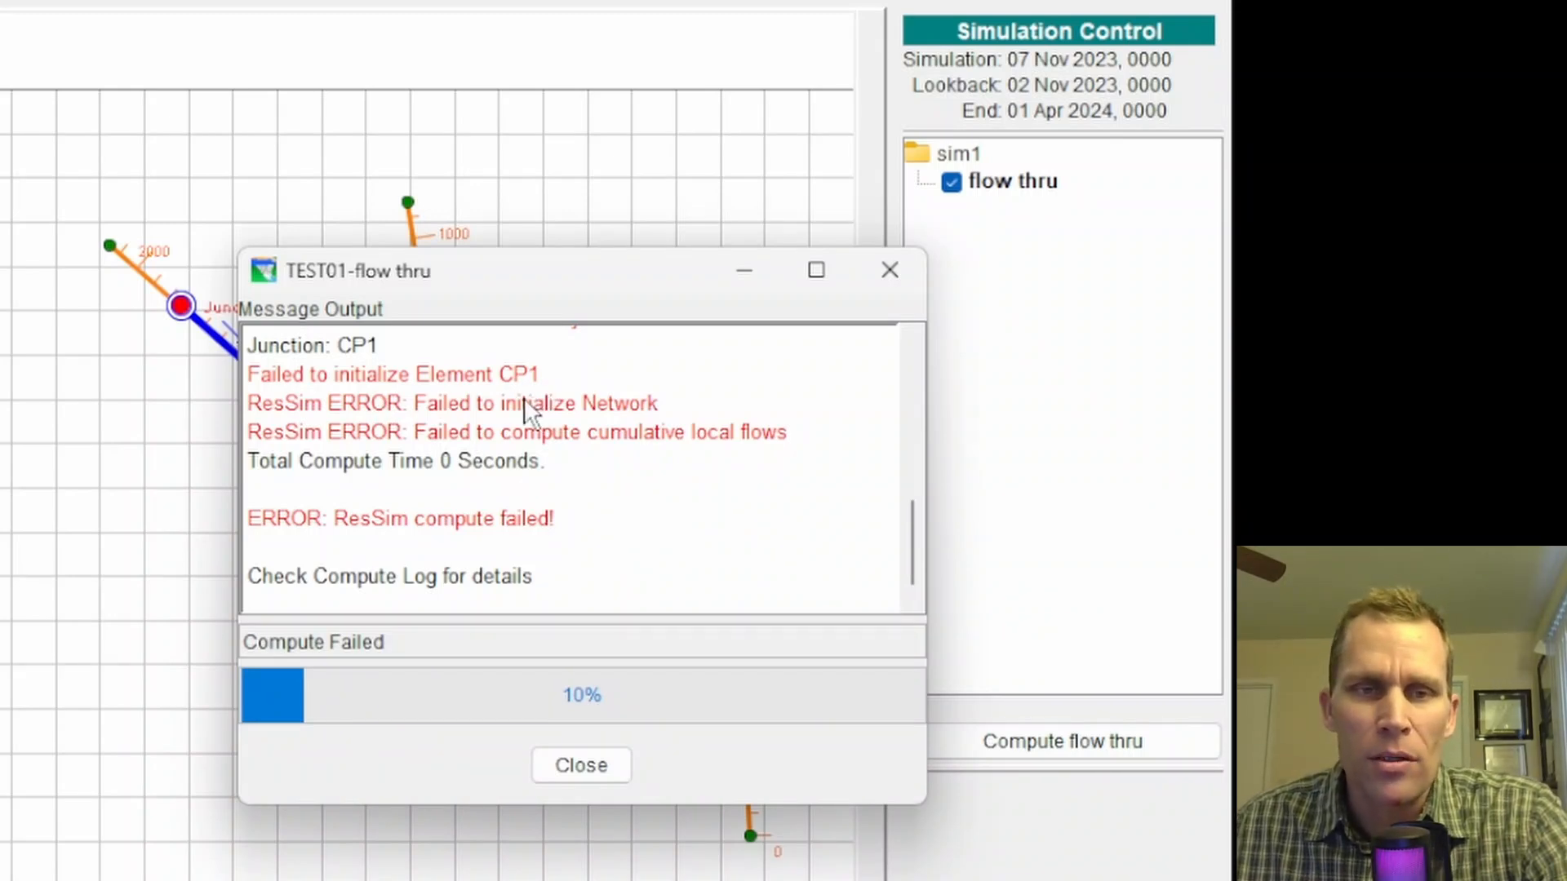
left_click_drag(470, 274, 731, 269)
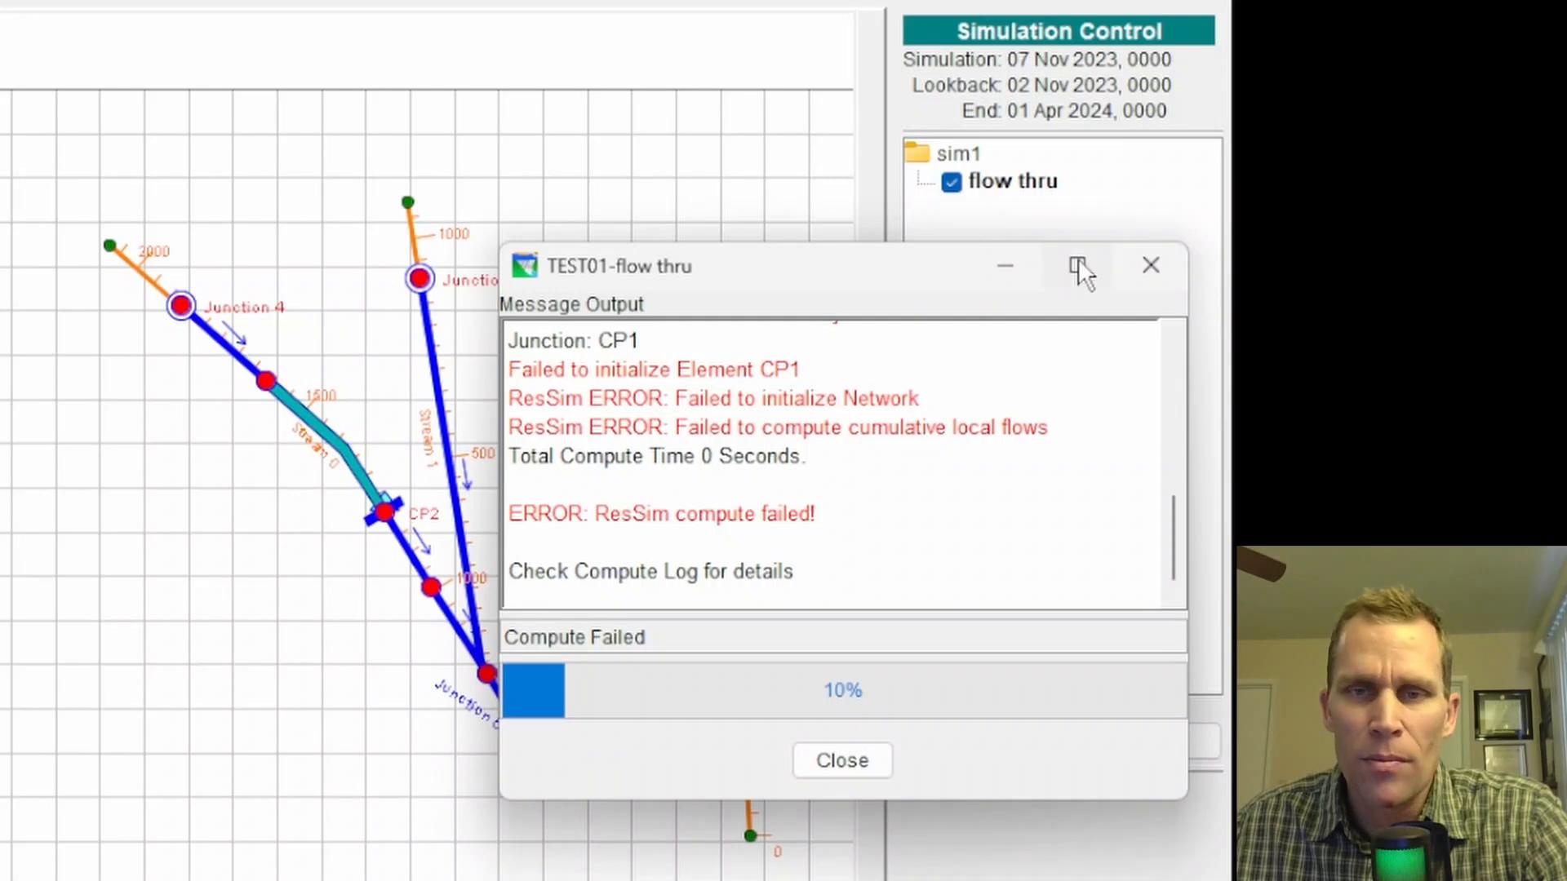
left_click(1149, 266)
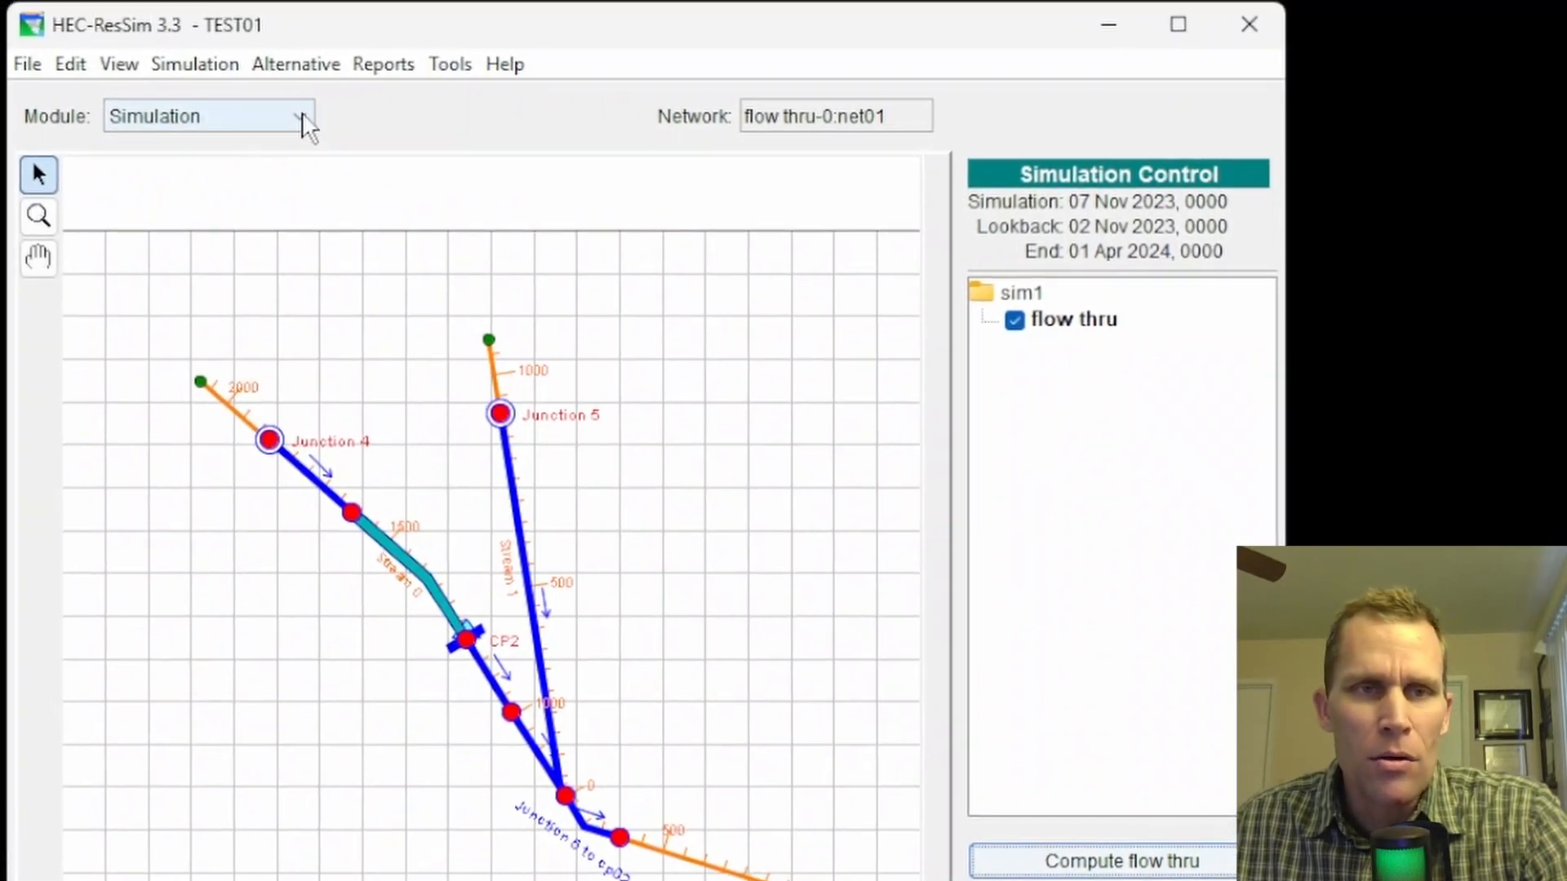
- Compare the stream and junction layout around CP1 in the Reservoir Network and Watershed Setup modules
left_click(304, 124)
left_click(236, 173)
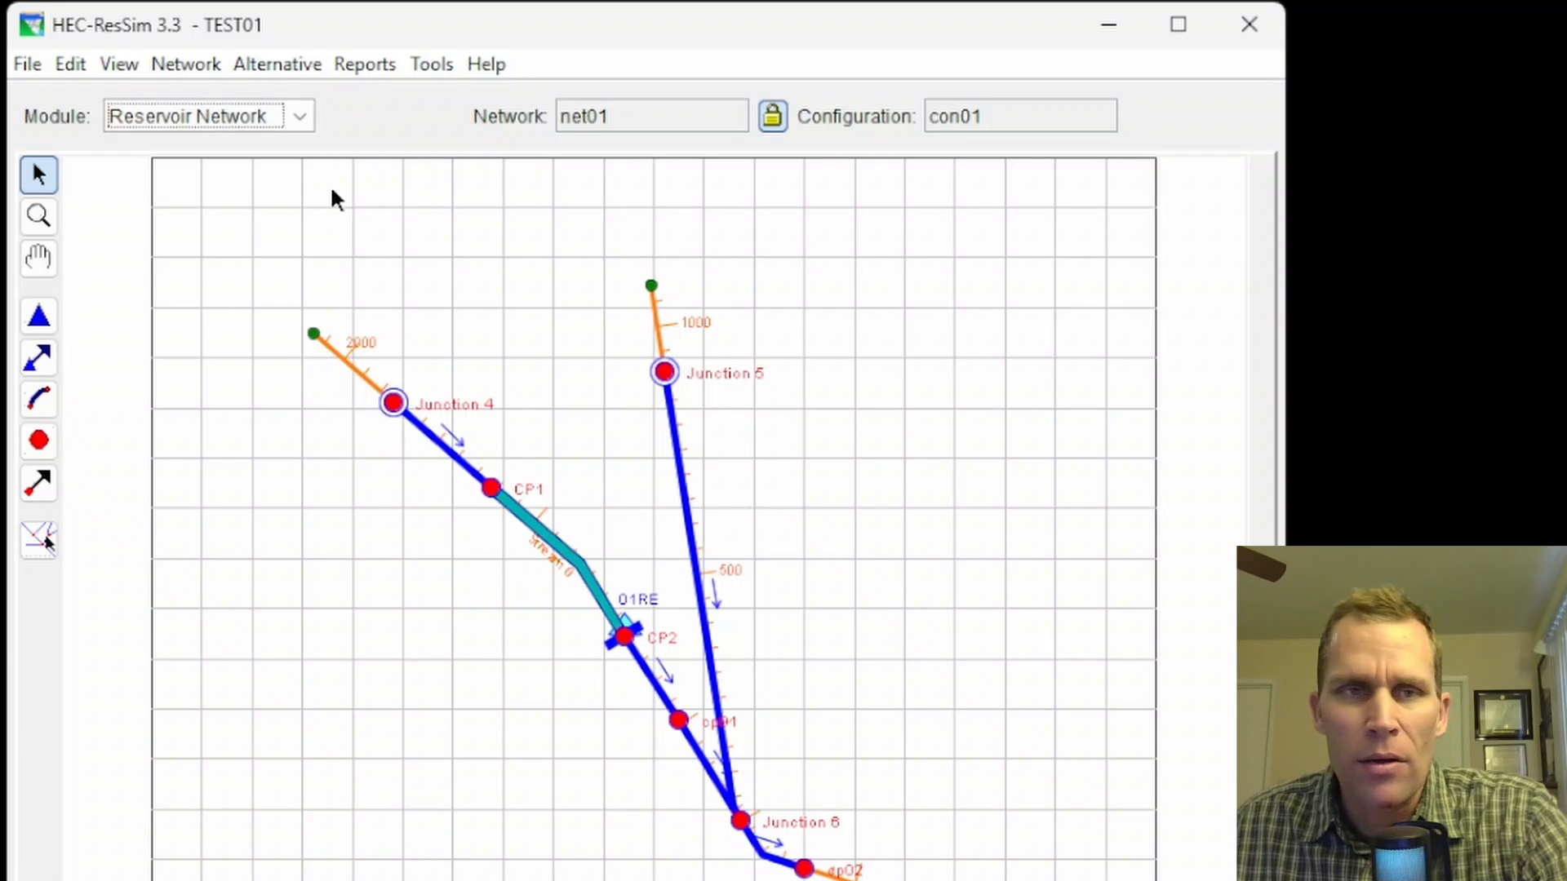
left_click(300, 120)
left_click(257, 150)
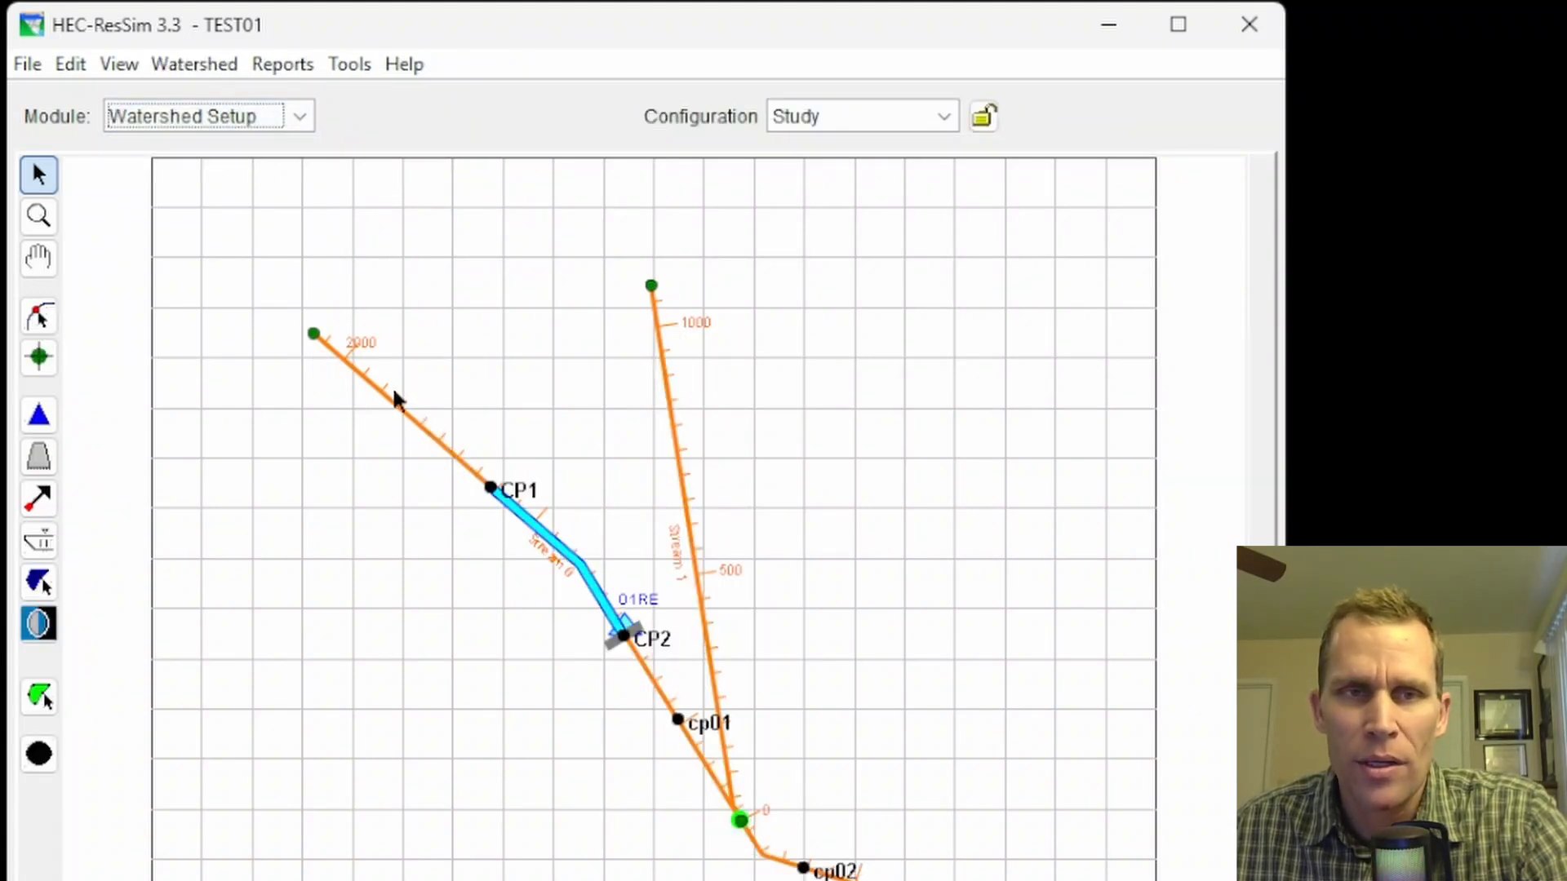
- Return to the Reservoir Network module and delete the reach from Junction 4 to CP1
left_click(301, 117)
left_click(276, 177)
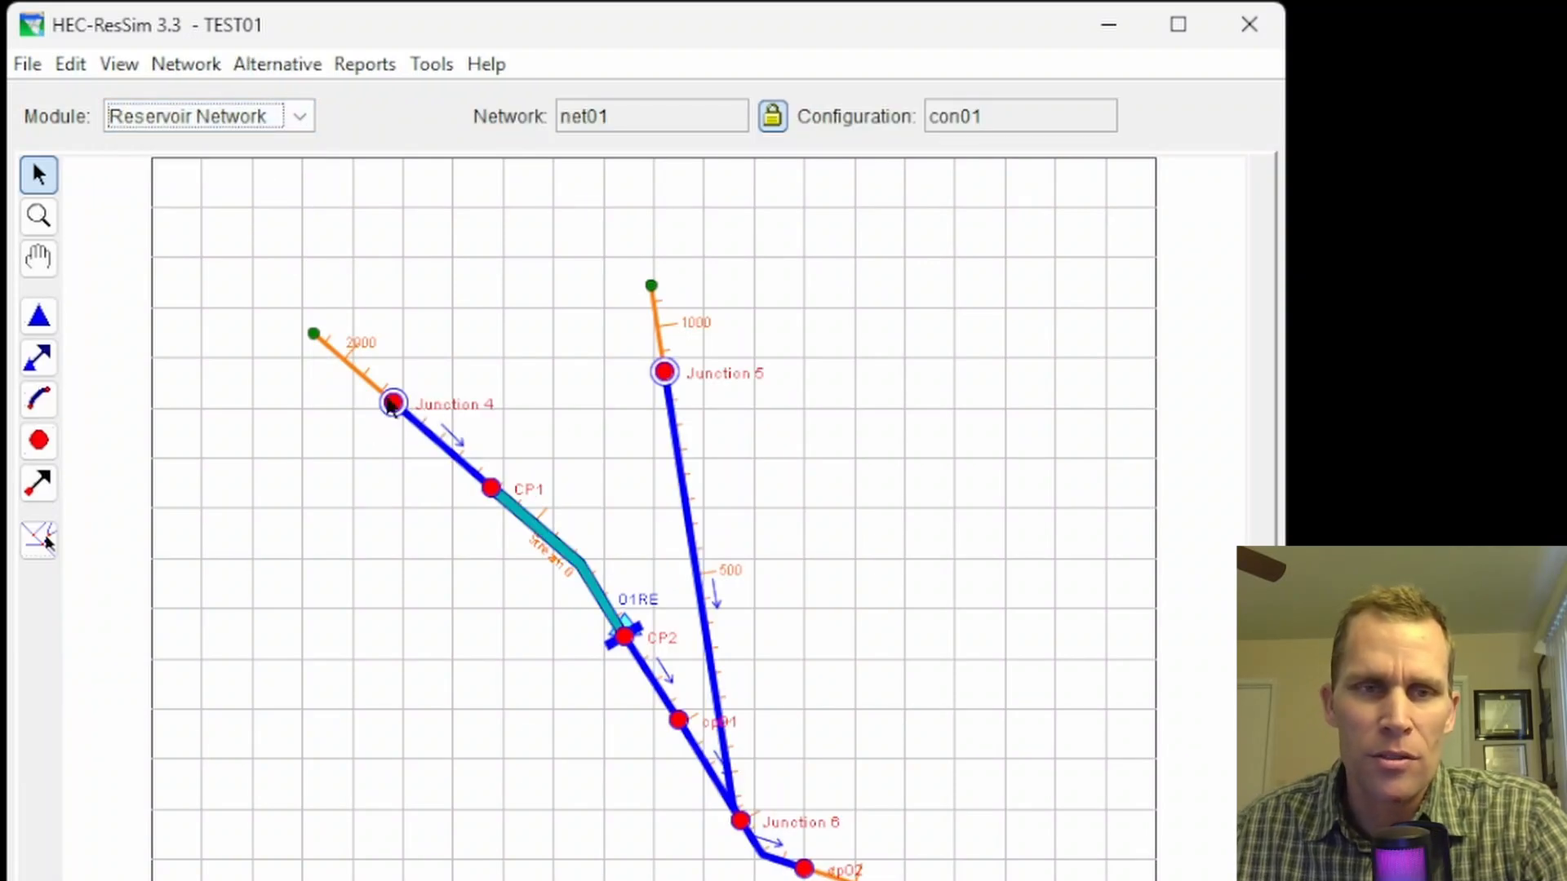
mouse_move(392, 407)
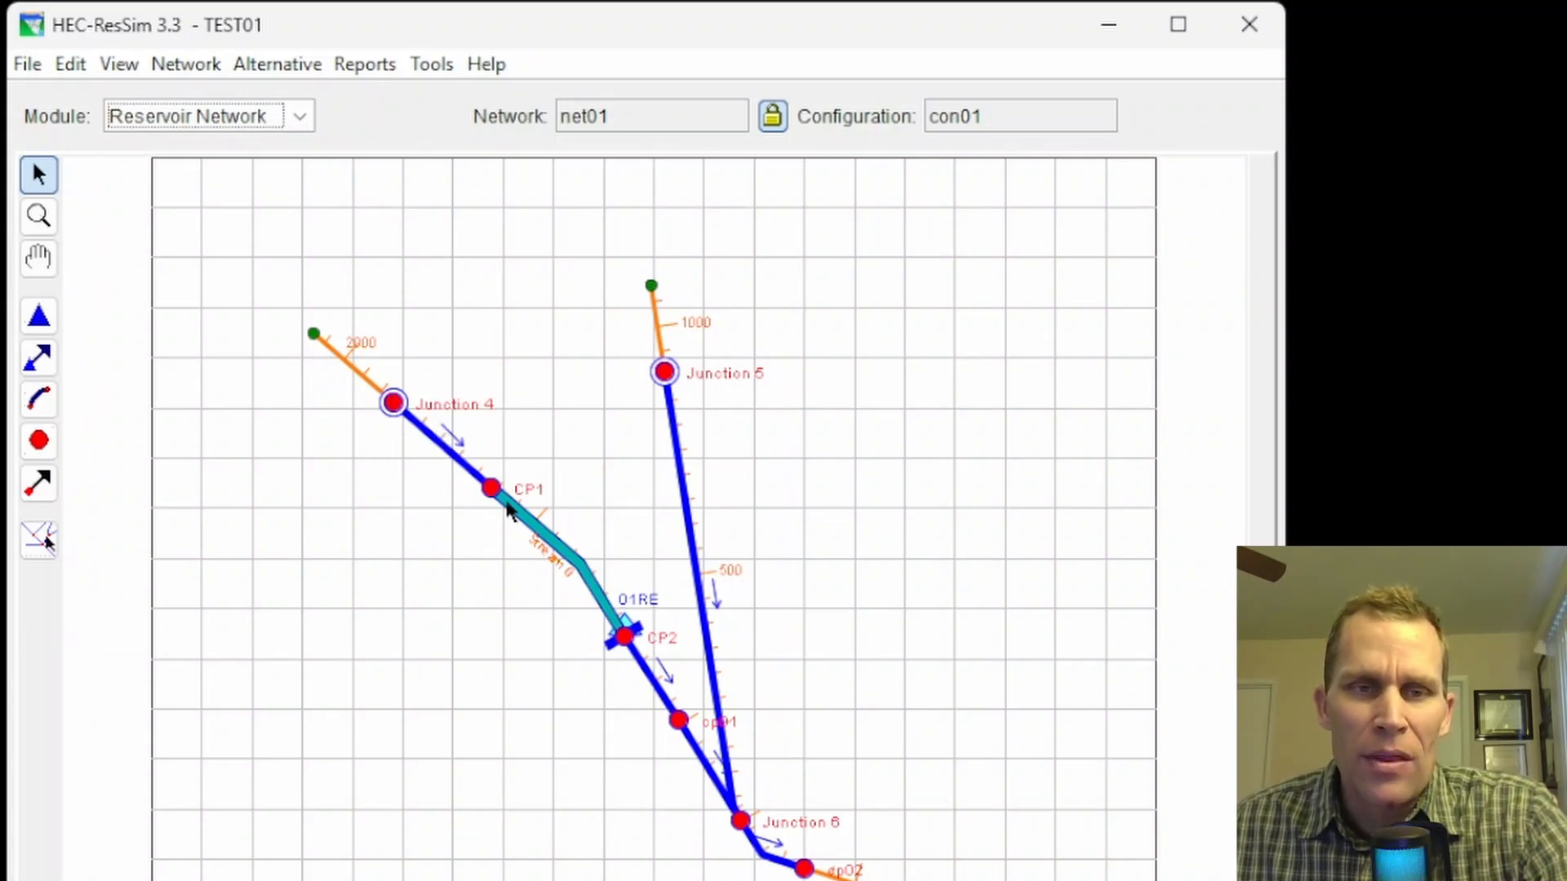
mouse_move(491, 494)
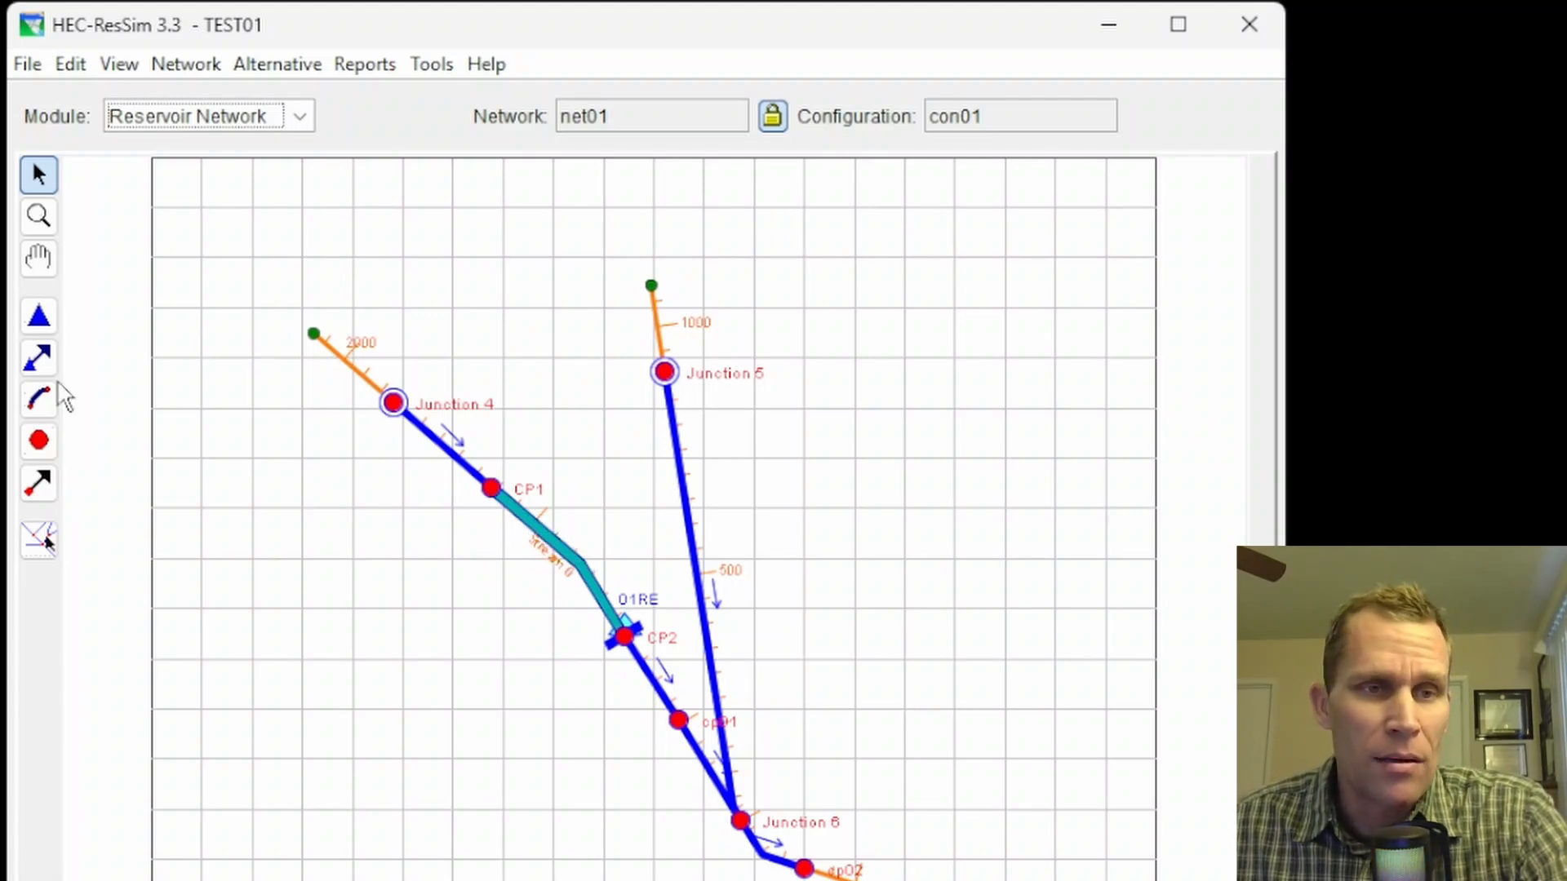
left_click(51, 184)
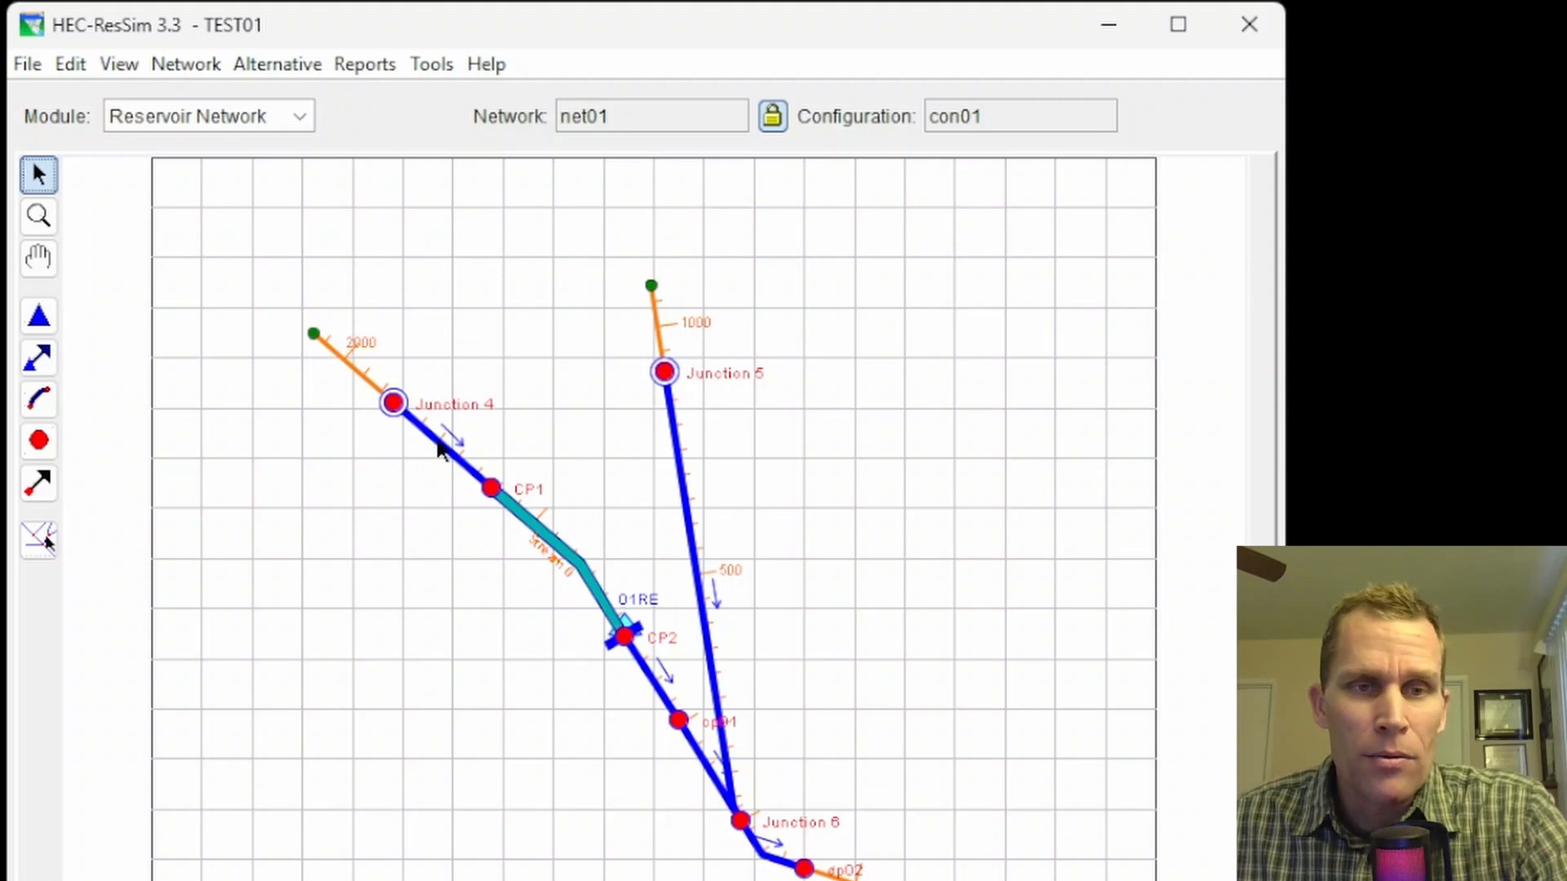
right_click(433, 445)
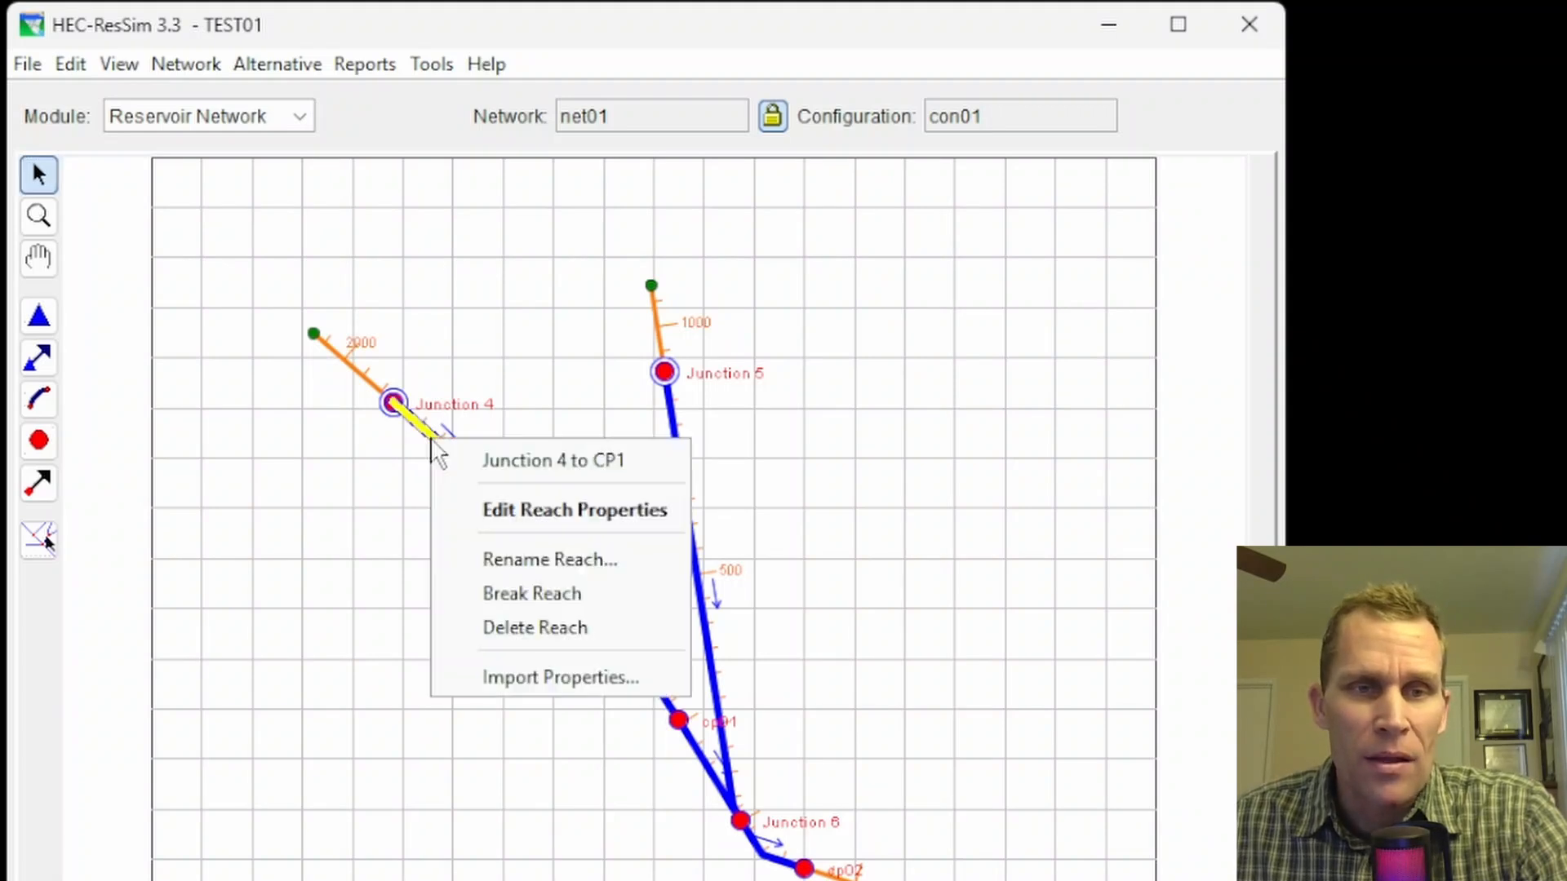
left_click(535, 626)
left_click(586, 675)
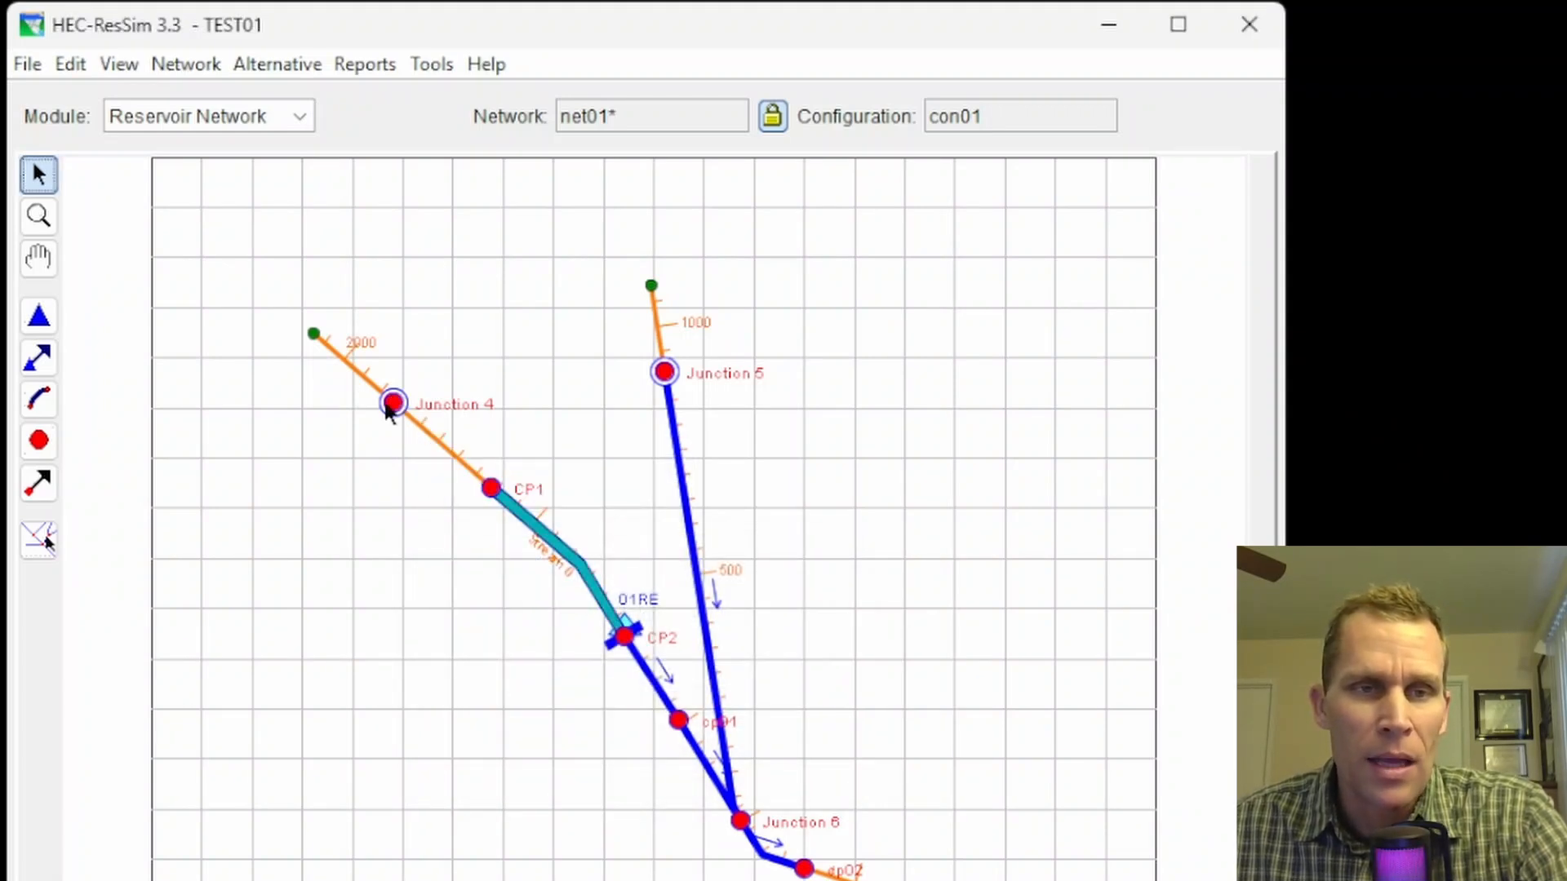
- Delete Junction 4 from the upstream end of the main stream
right_click(393, 403)
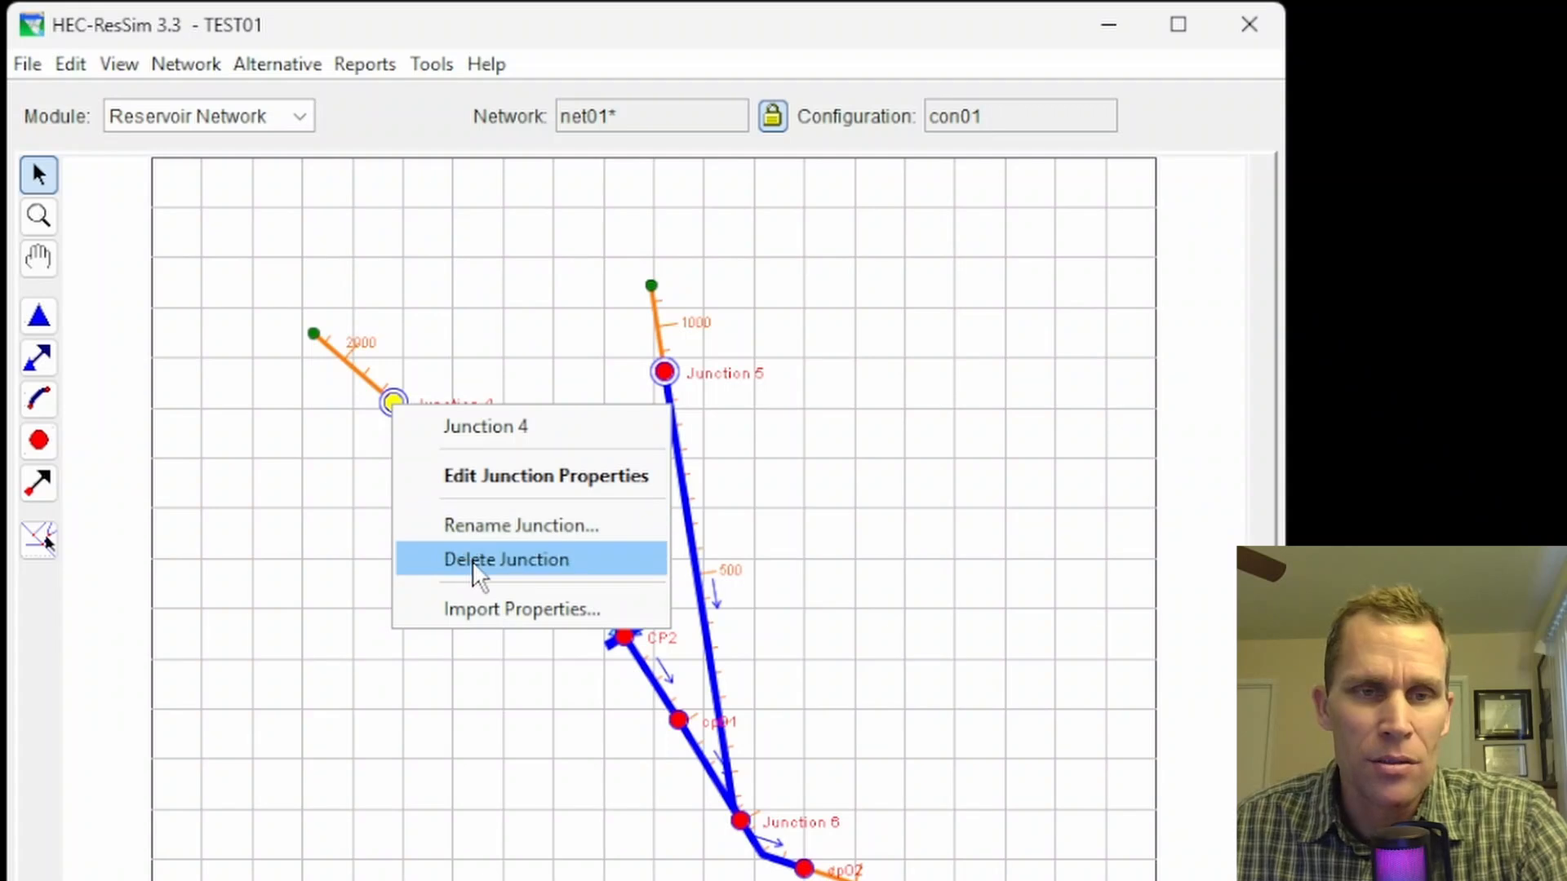
left_click(506, 561)
left_click(574, 678)
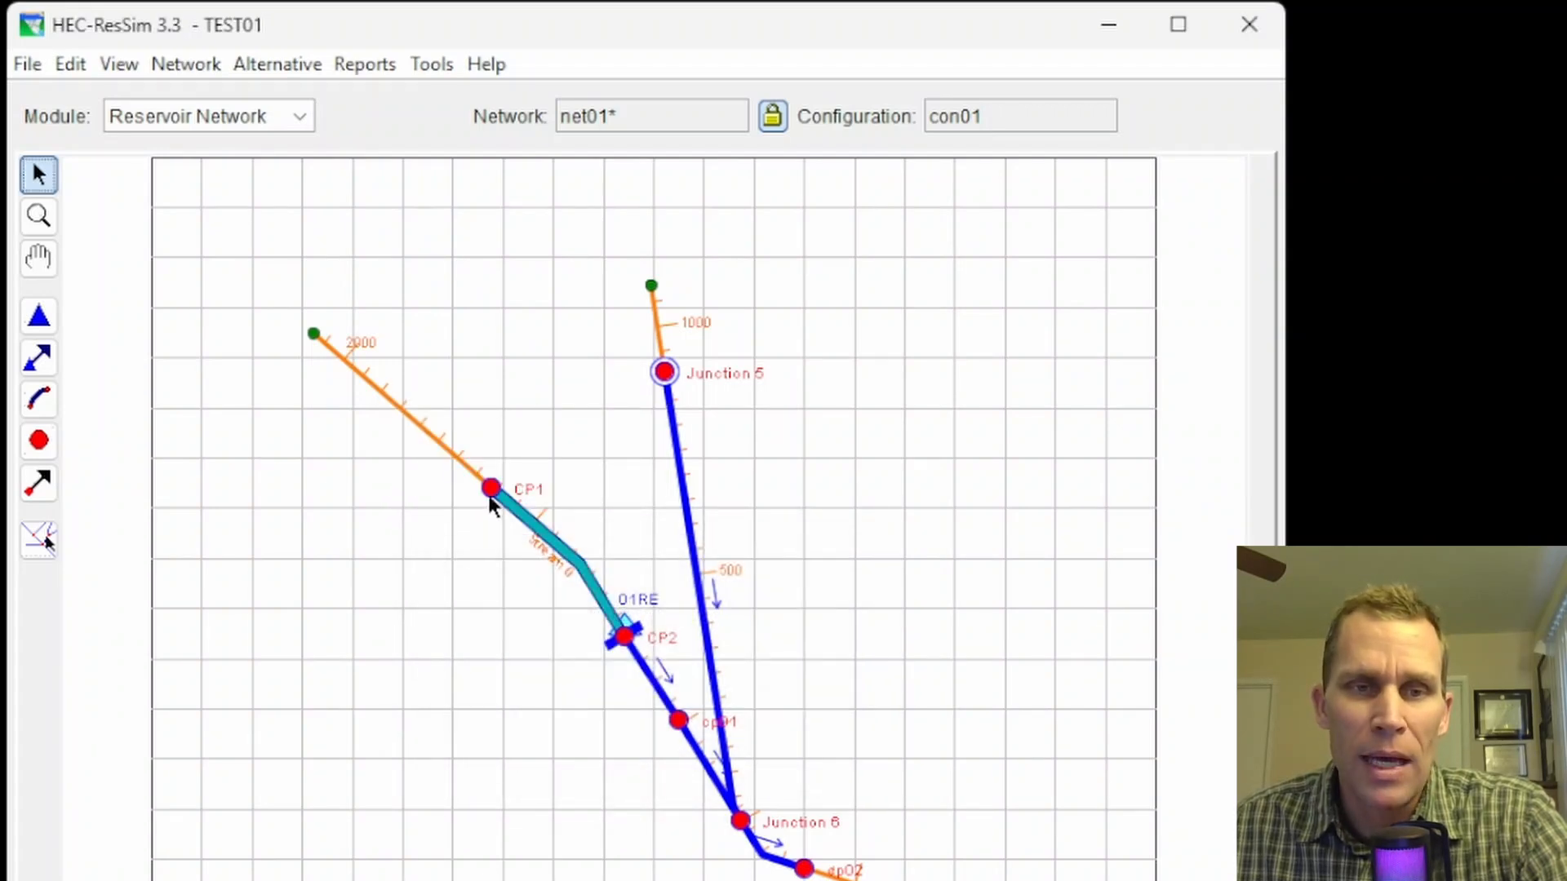
- Add a local flow named inflow at CP1 to junction CP1 and accept the junction edits
right_click(492, 490)
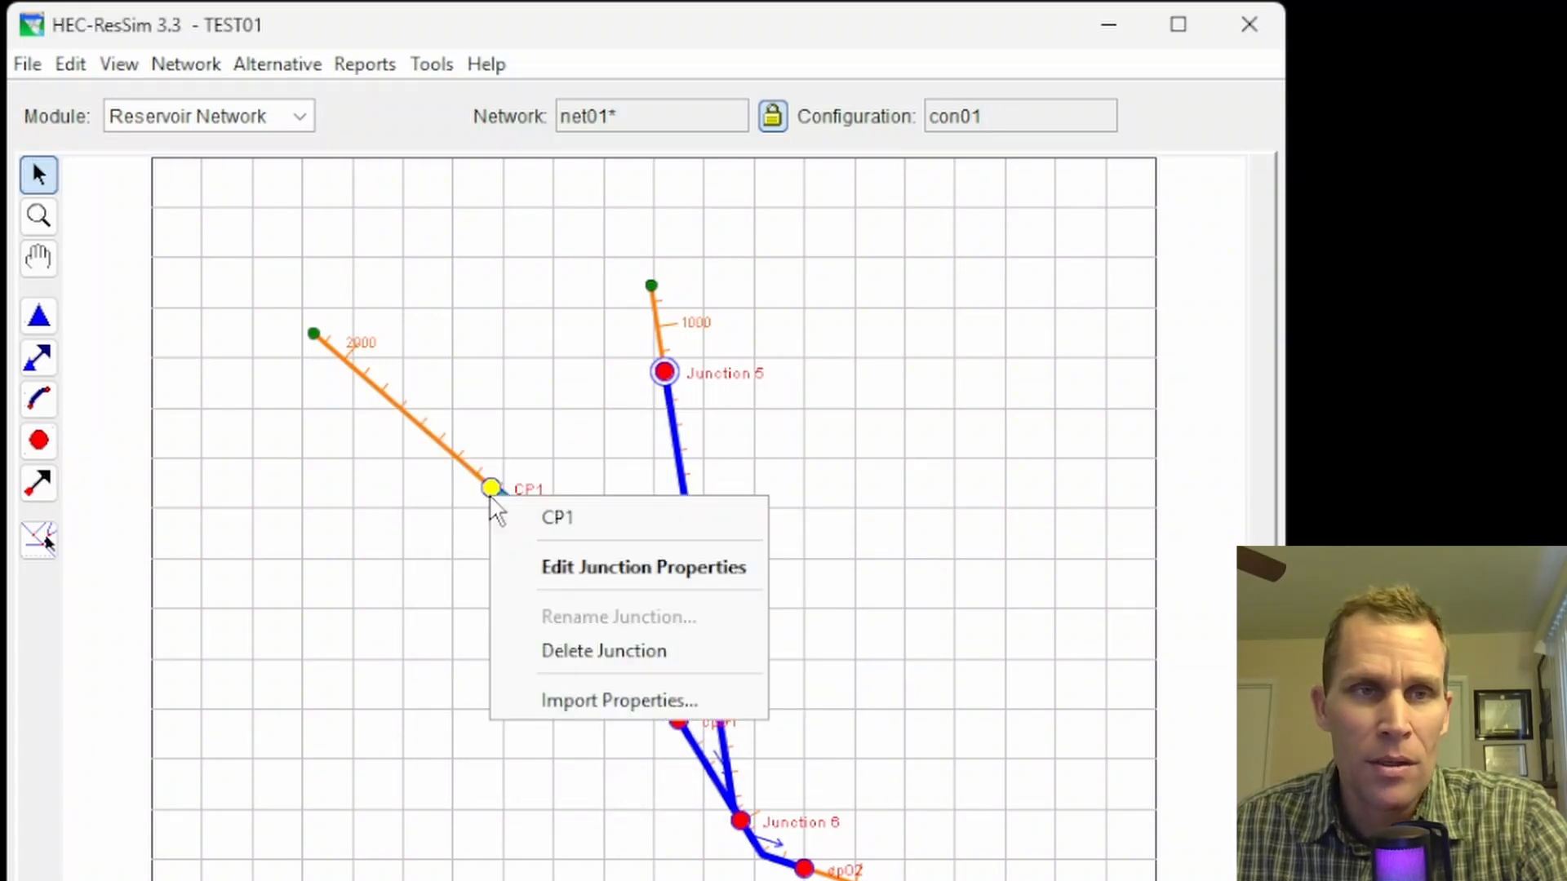
left_click(552, 566)
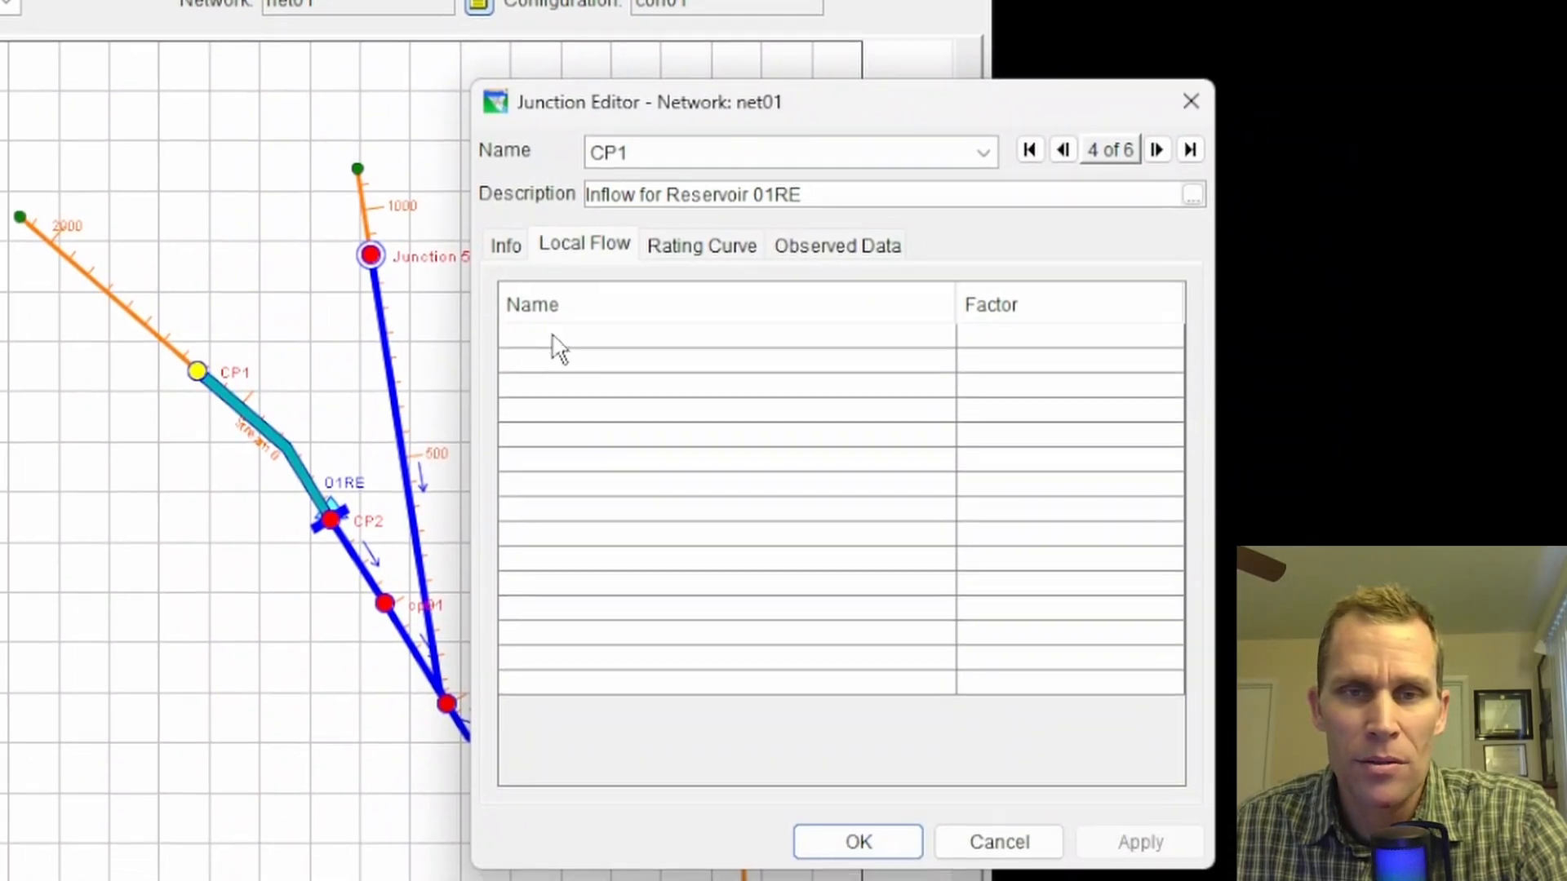
left_click(845, 453)
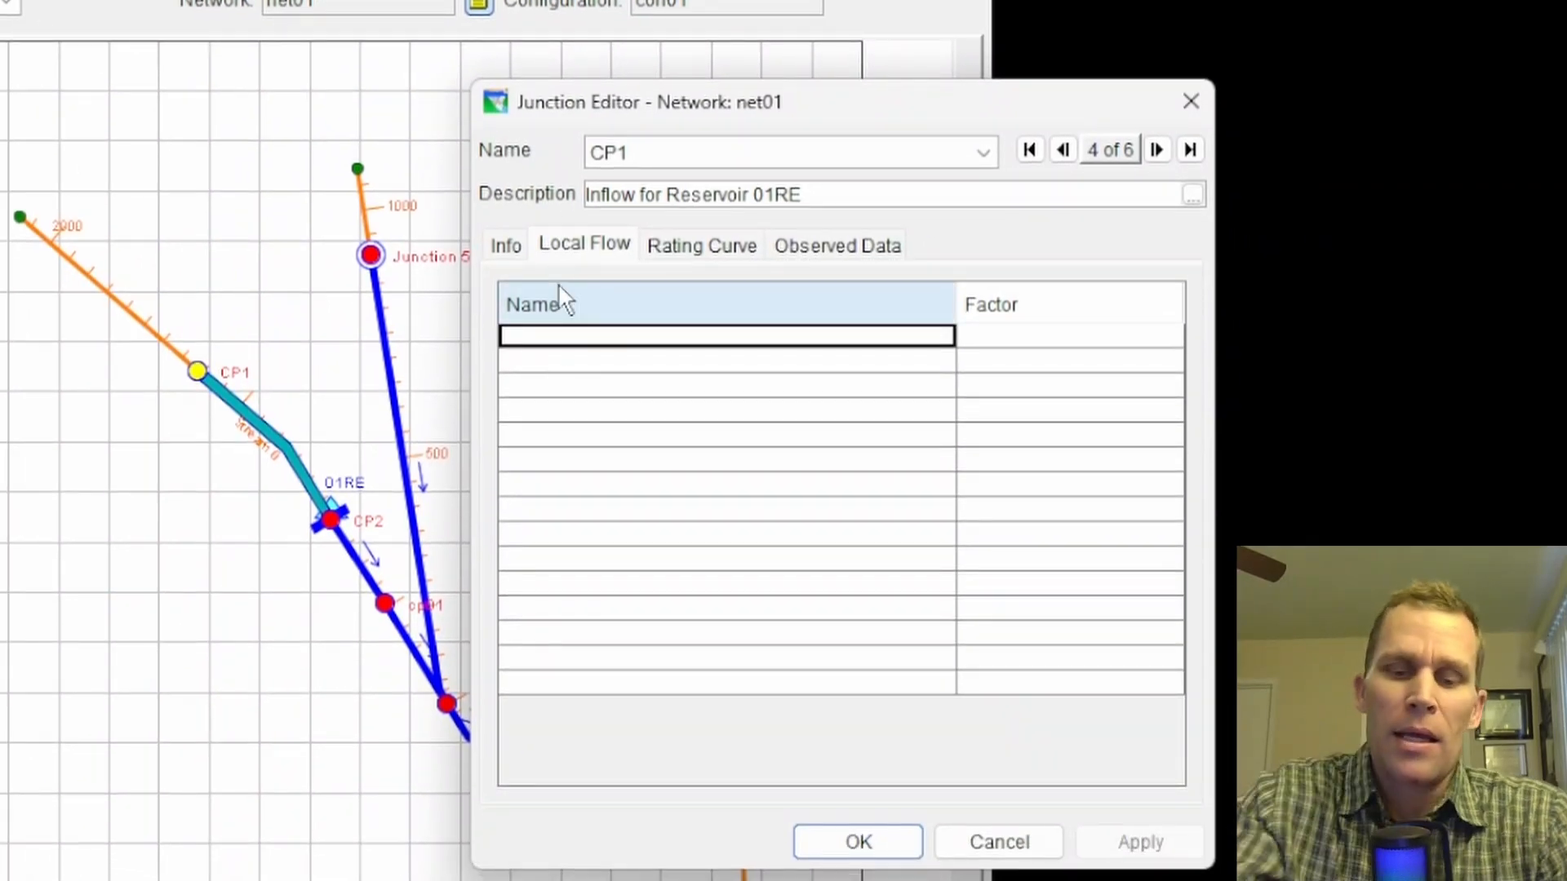
type("inflow at C")
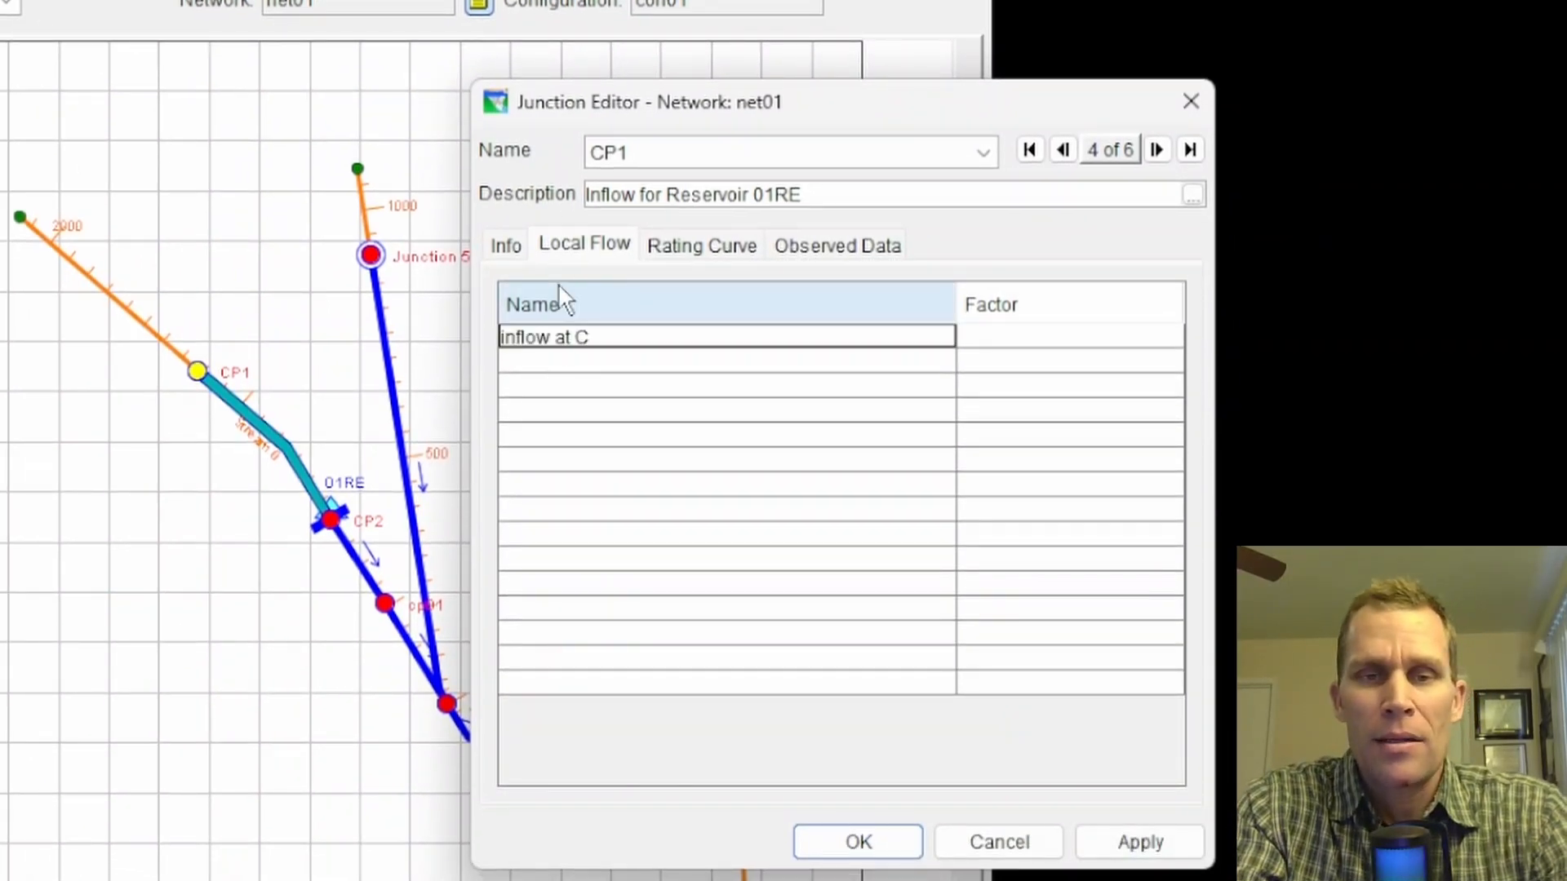
type("P1")
key("Tab")
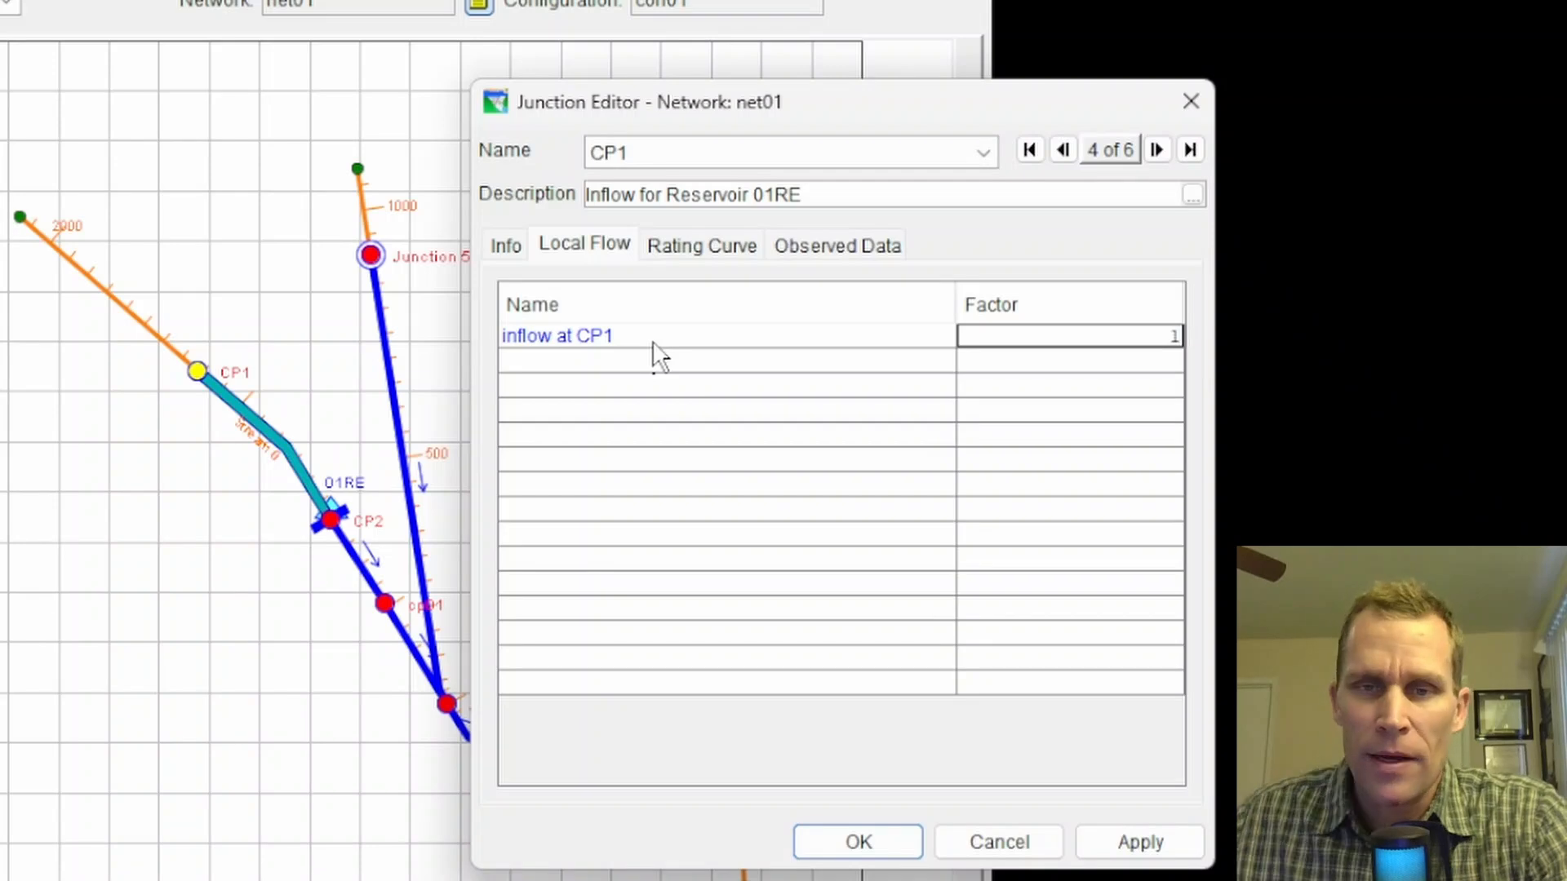
left_click(557, 249)
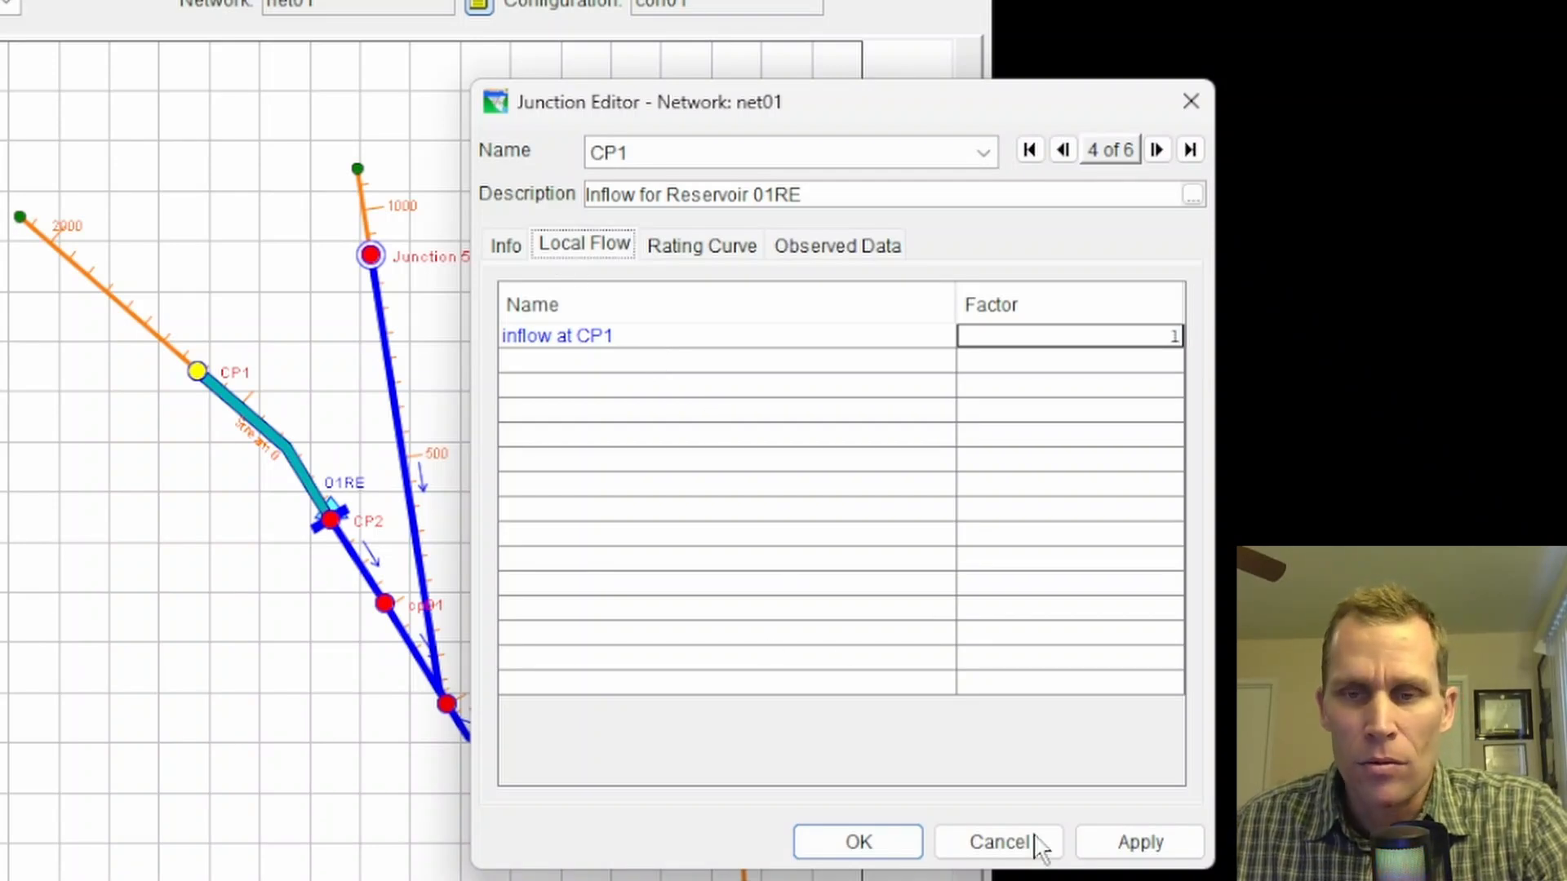
left_click(869, 841)
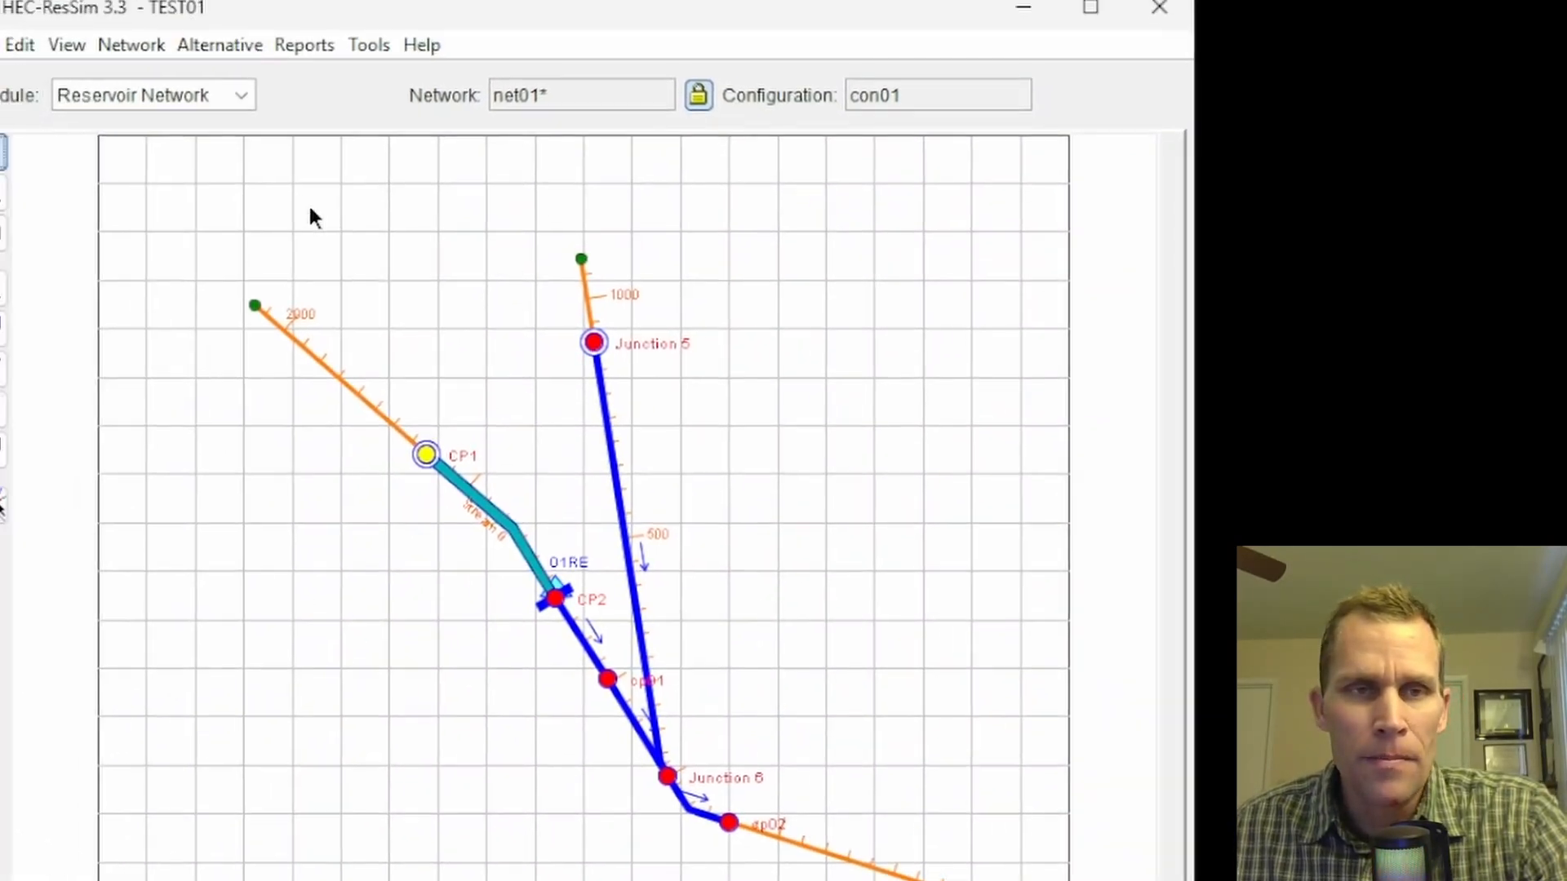
- Save the reservoir network and reopen the Alternative Editor on the flow thru alternative's time-series settings
left_click(123, 45)
left_click(158, 181)
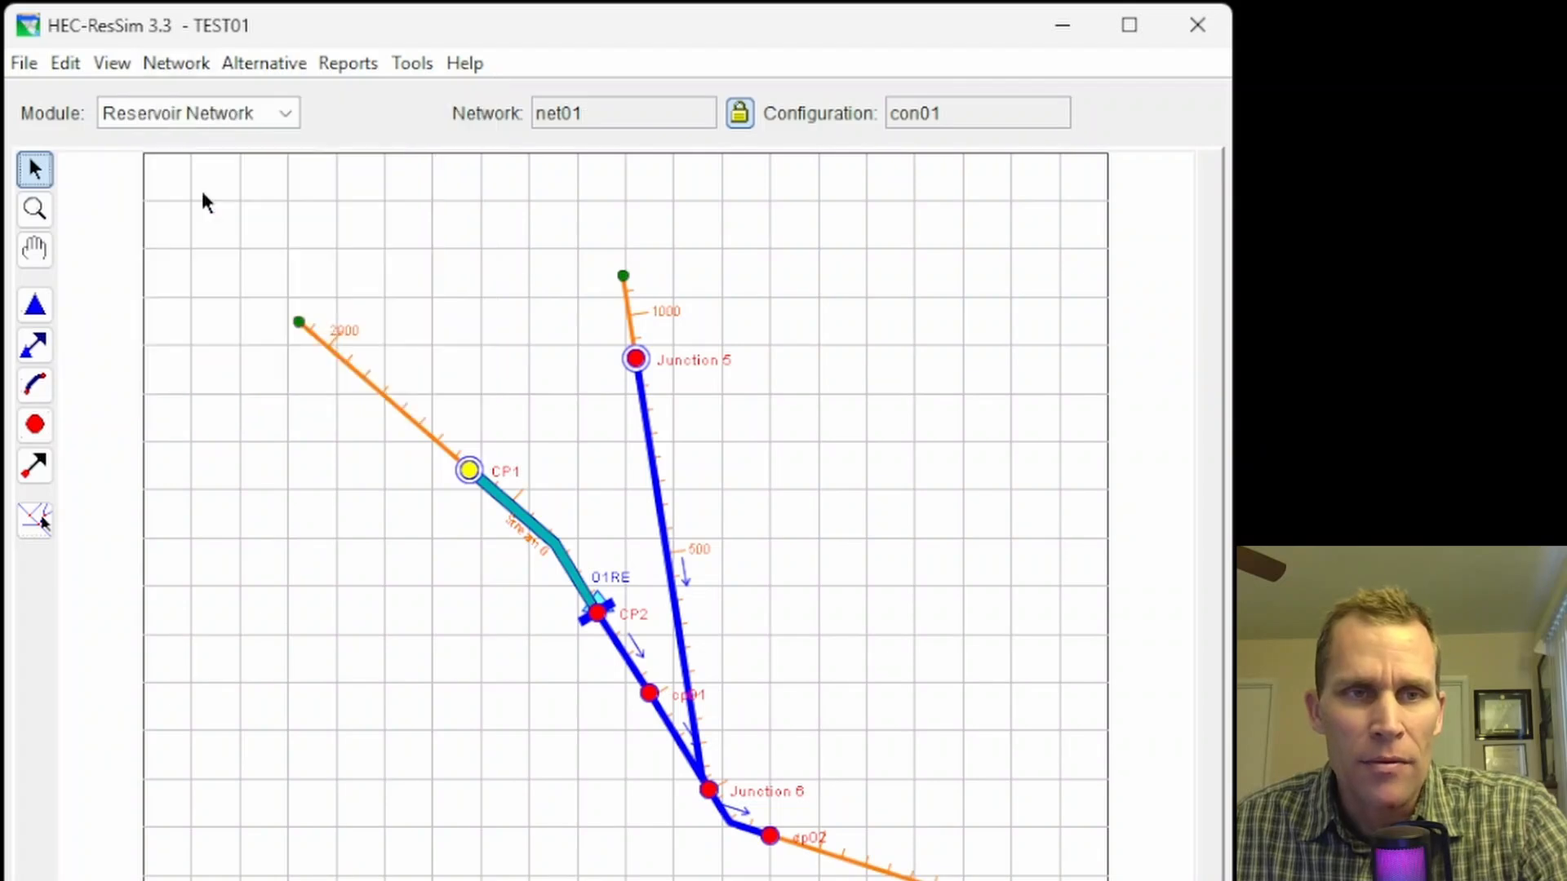
left_click(253, 64)
left_click(273, 98)
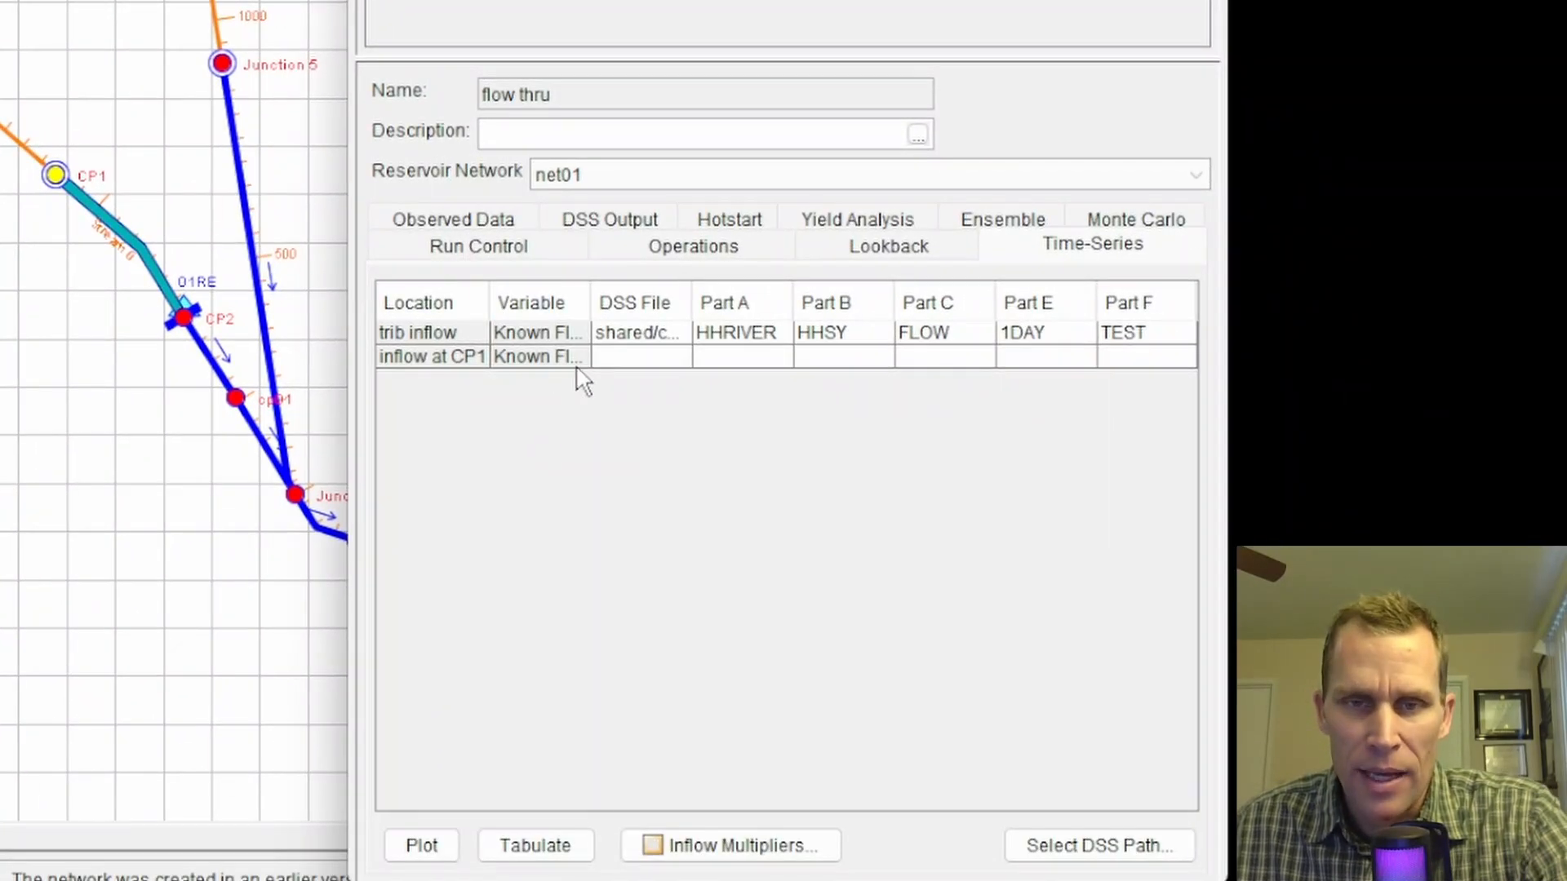
- Assign the HHRIVER / HHSY / FLOW / 1DAY / TEST DSS record to both the inflow at CP1 and trib inflow locations
left_click(1031, 651)
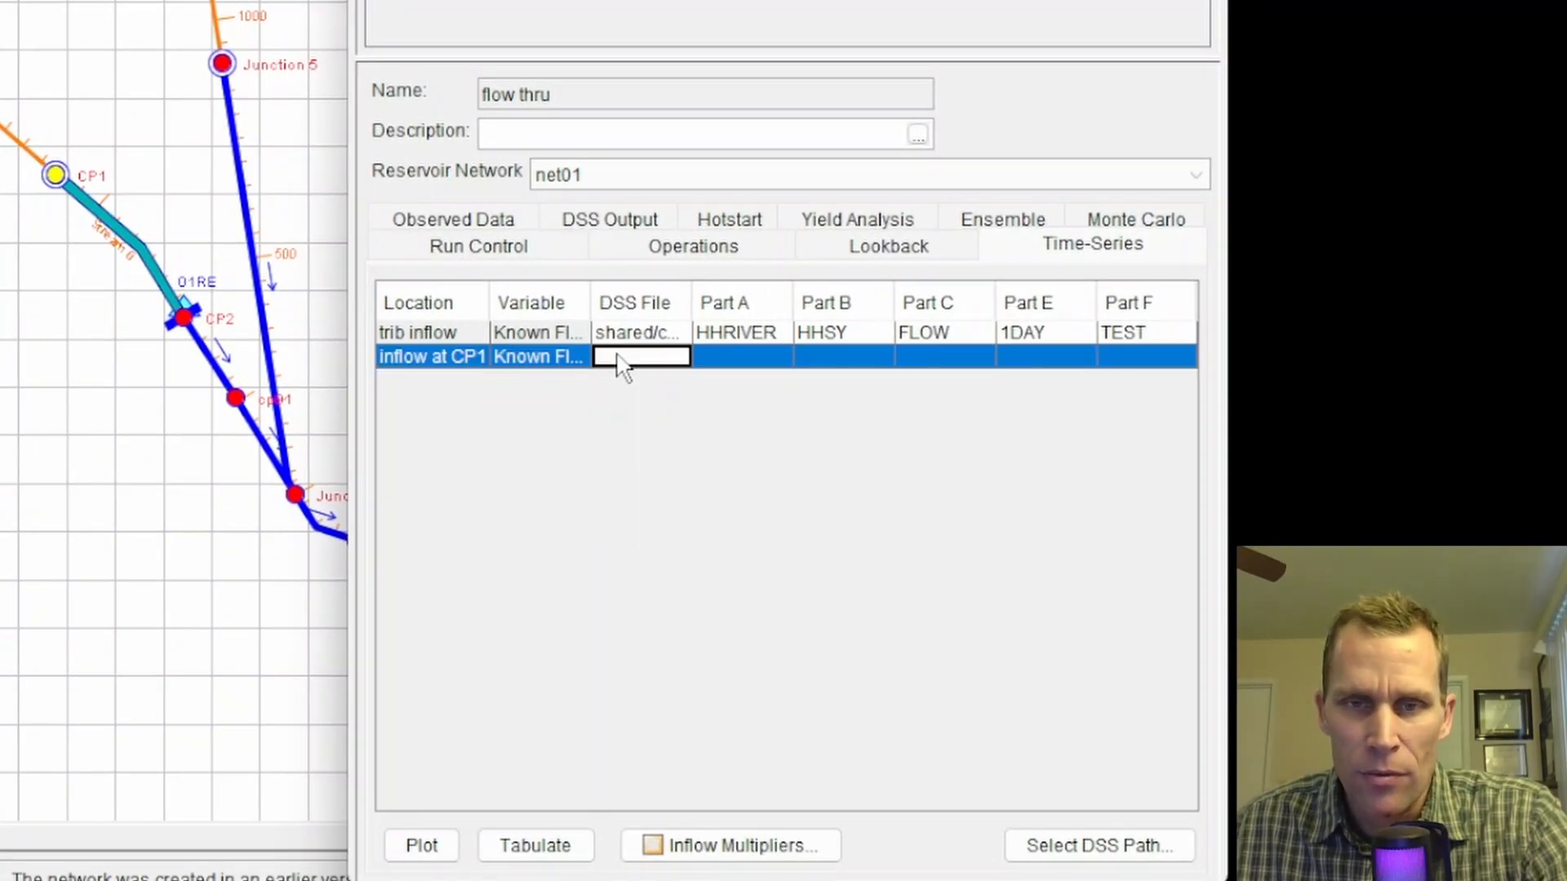
left_click(1058, 857)
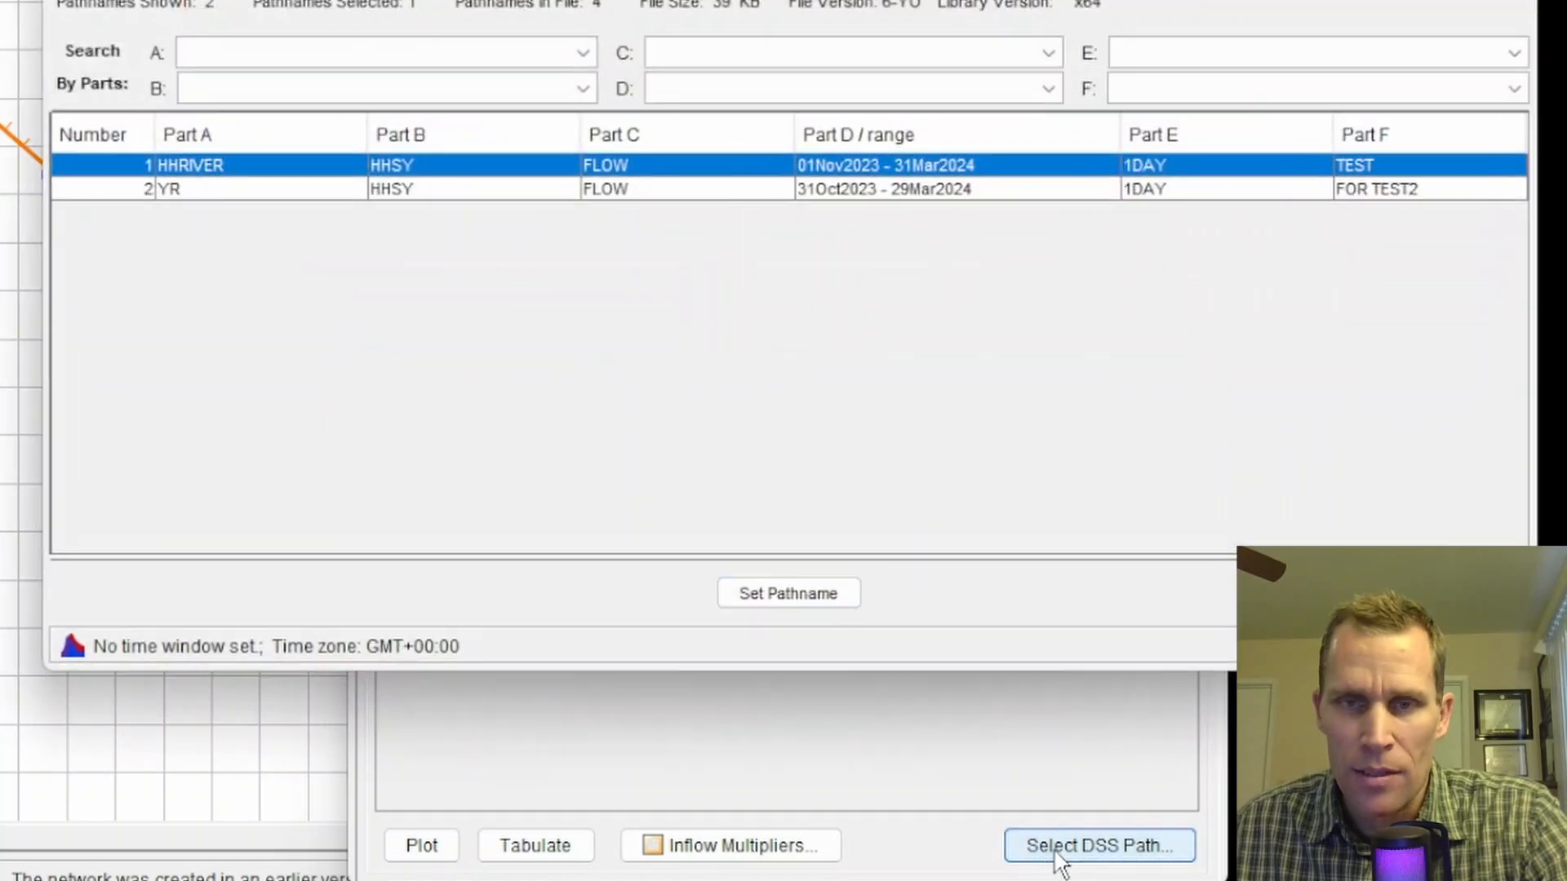
left_click(759, 616)
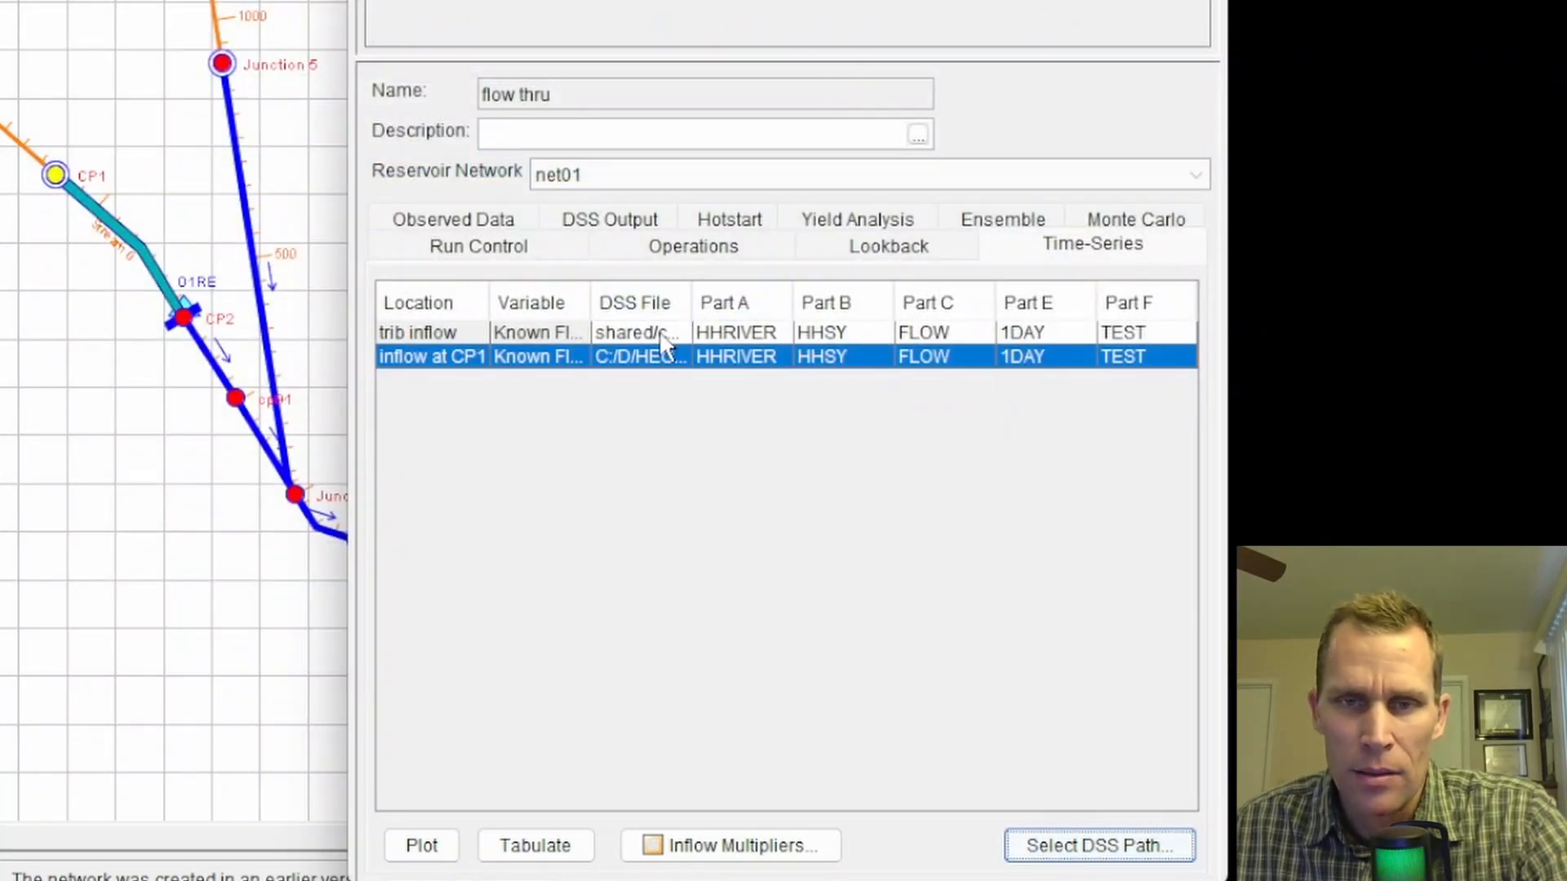
left_click(653, 342)
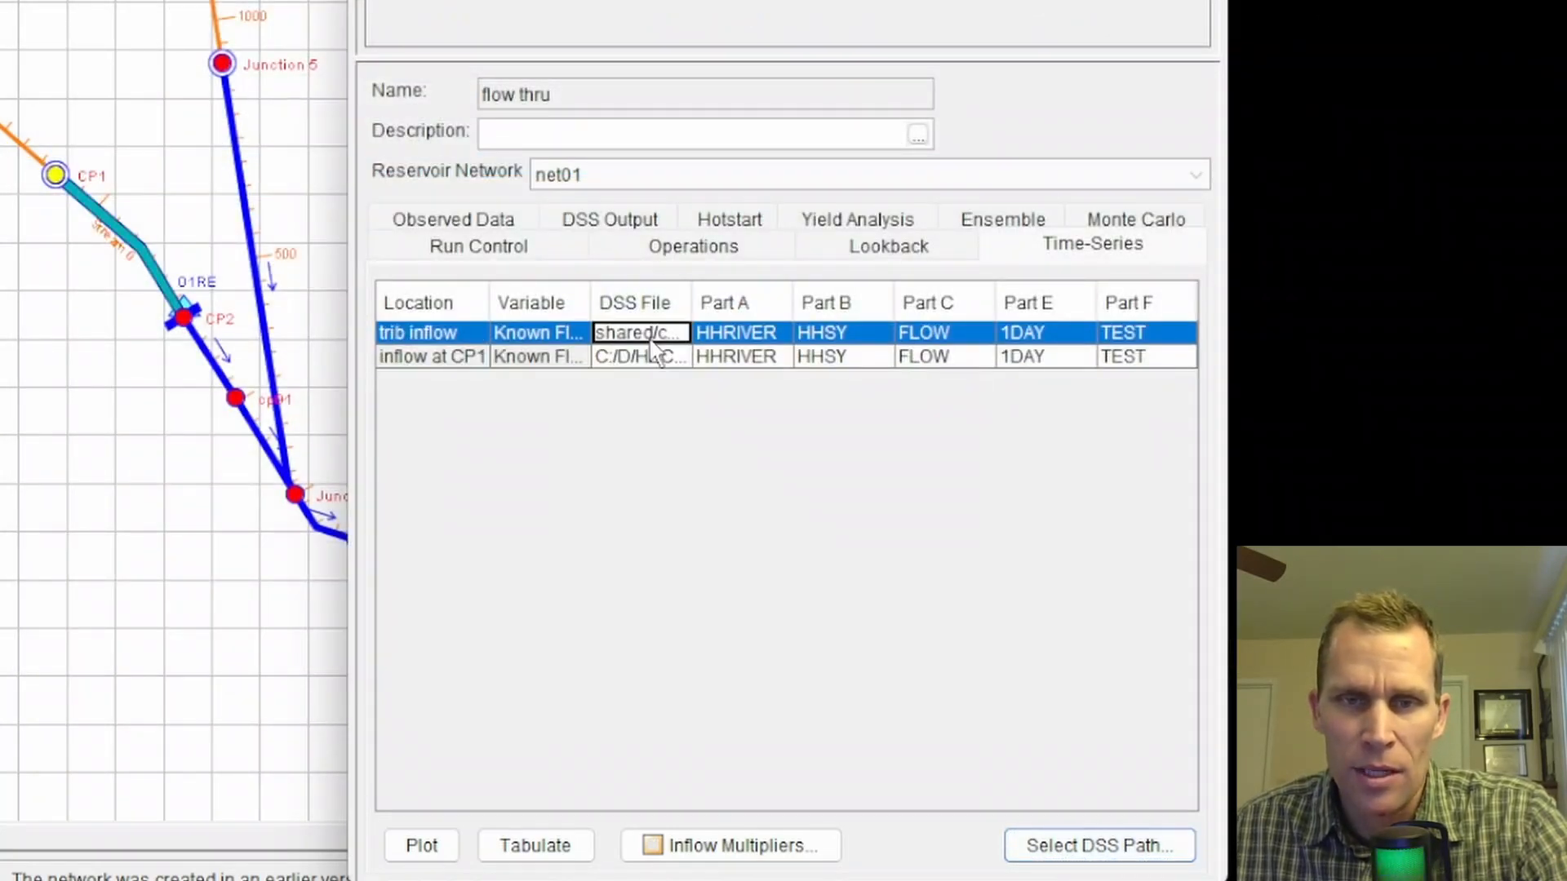
left_click(1030, 840)
left_click(521, 168)
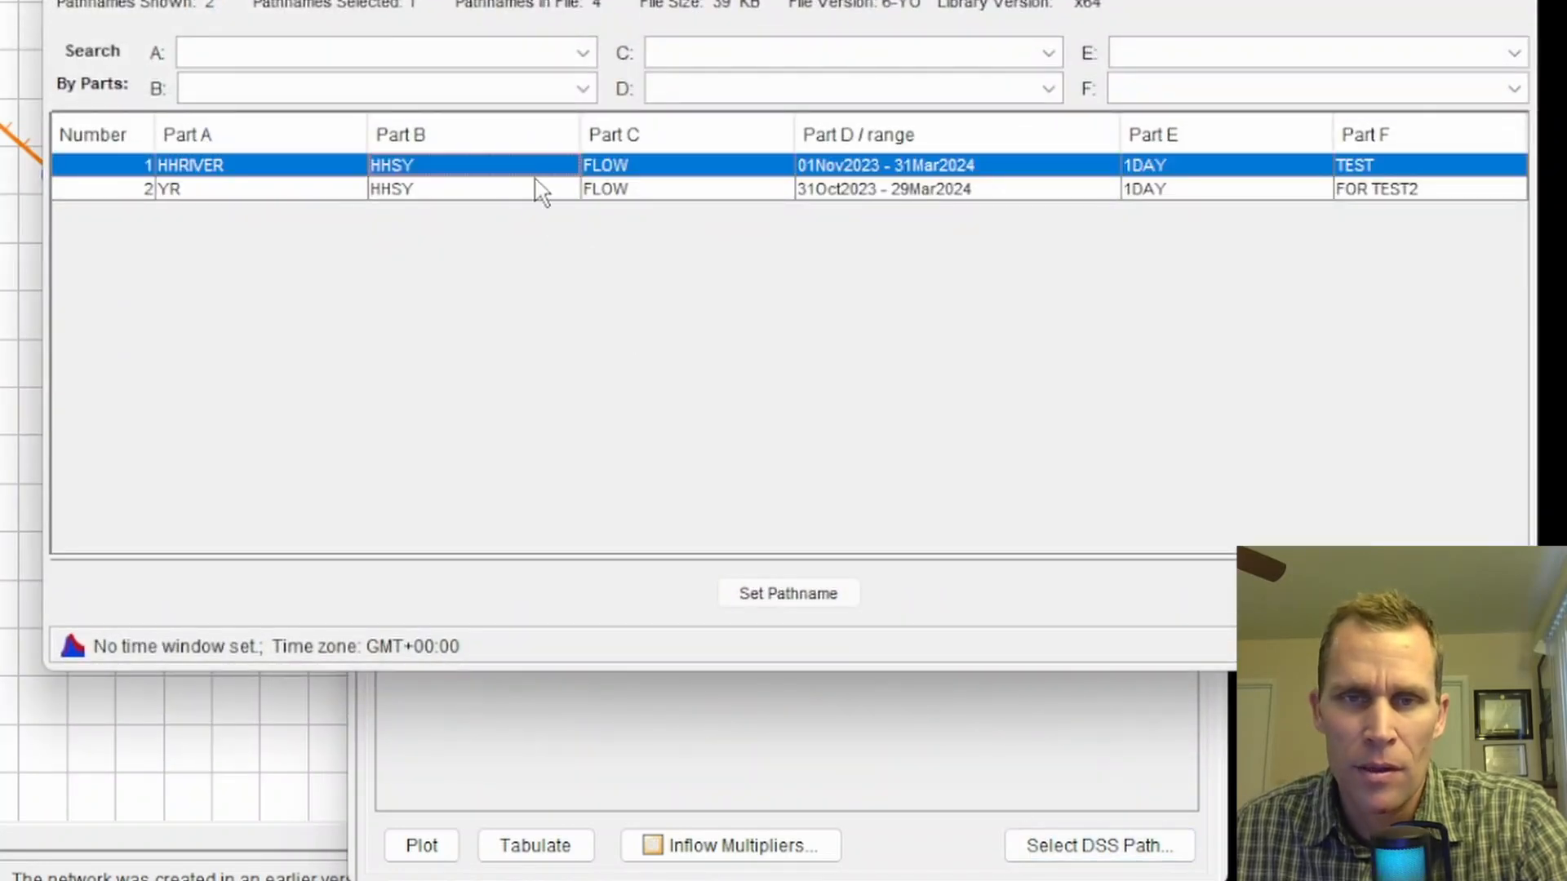
left_click(758, 593)
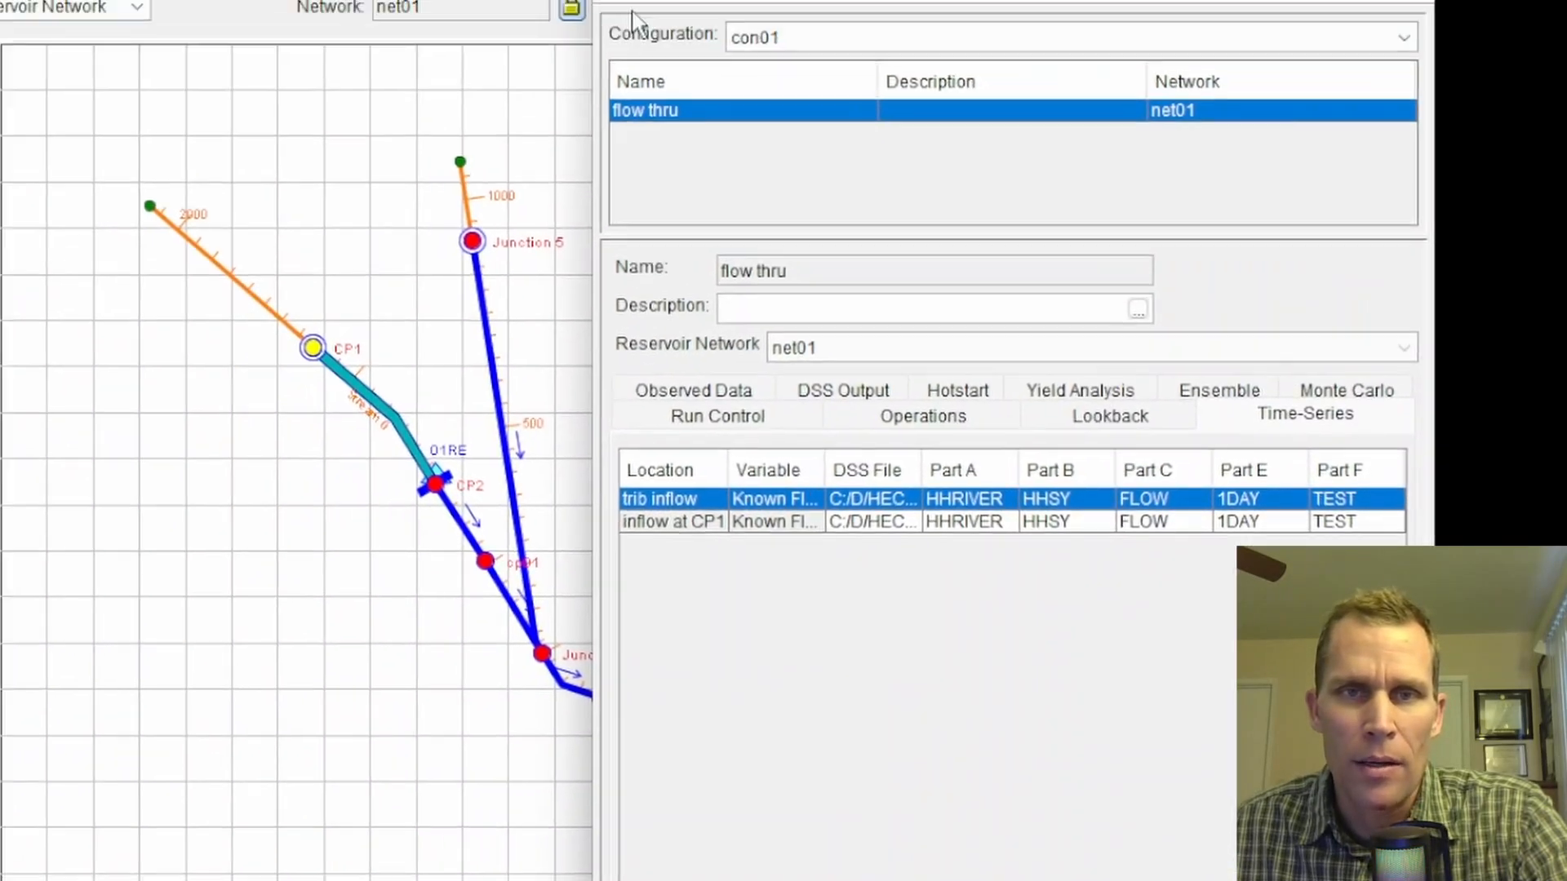
- Save the flow thru alternative and close the Alternative Editor
left_click(759, 85)
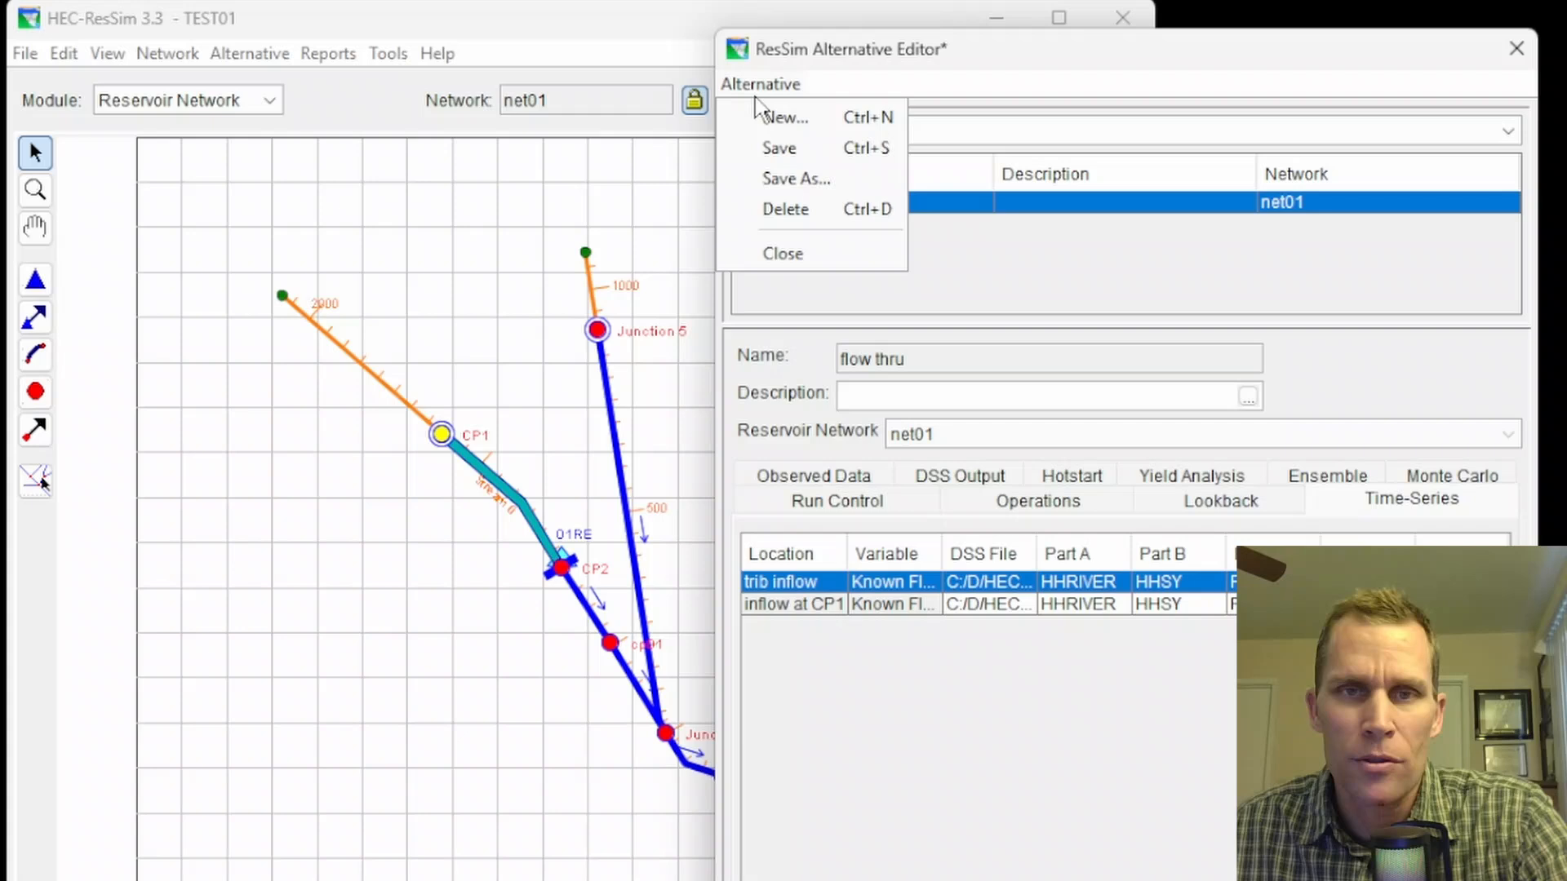
left_click(780, 147)
left_click(1517, 46)
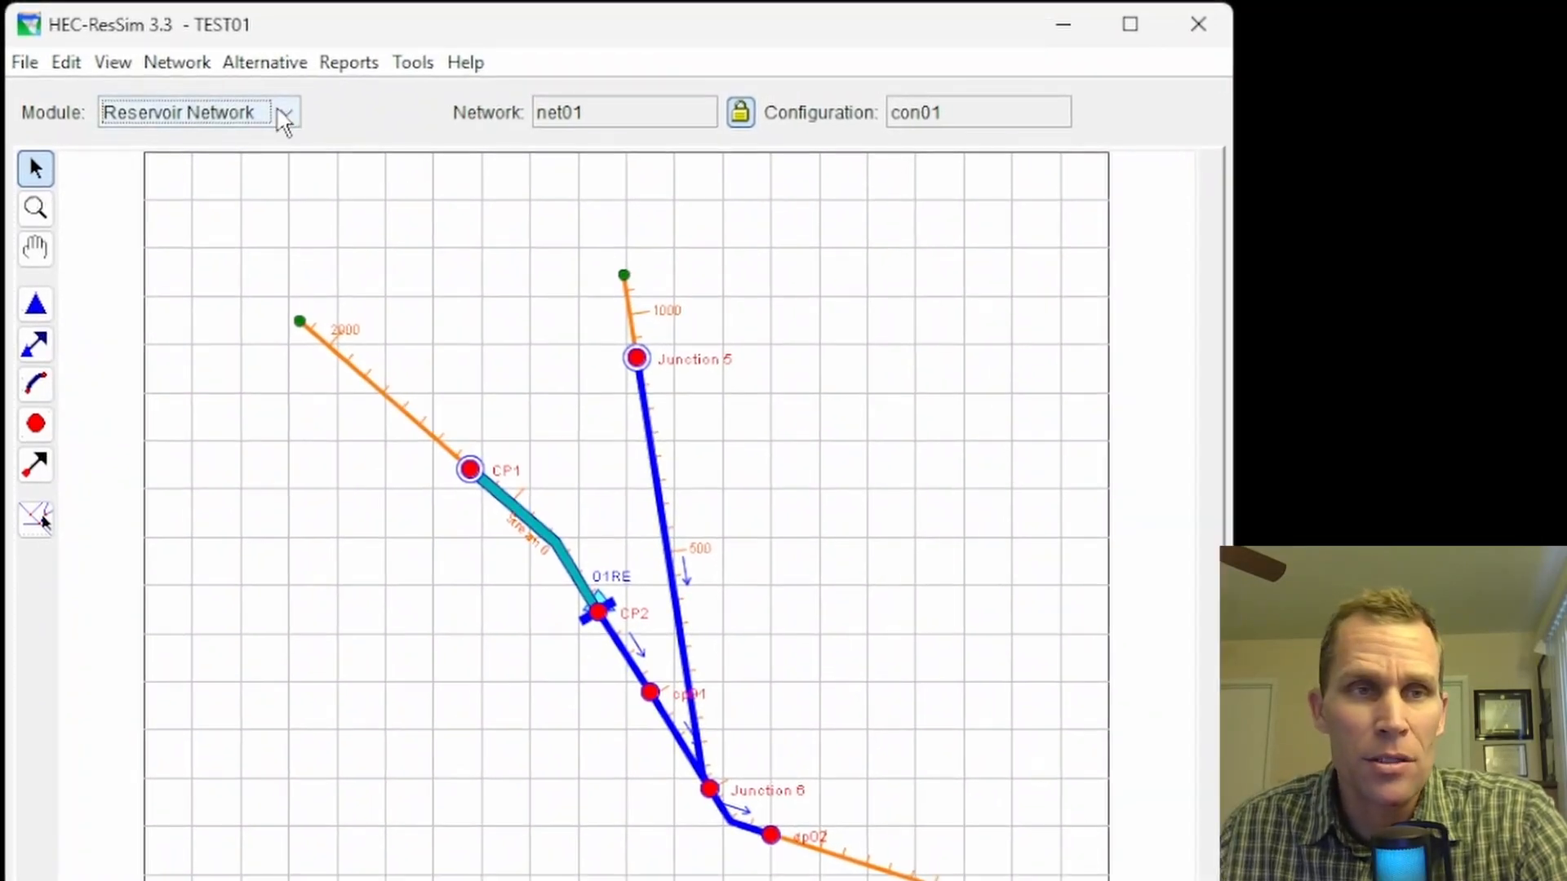
- Switch to the Simulation module and start a new simulation named sim2
left_click(284, 113)
left_click(229, 200)
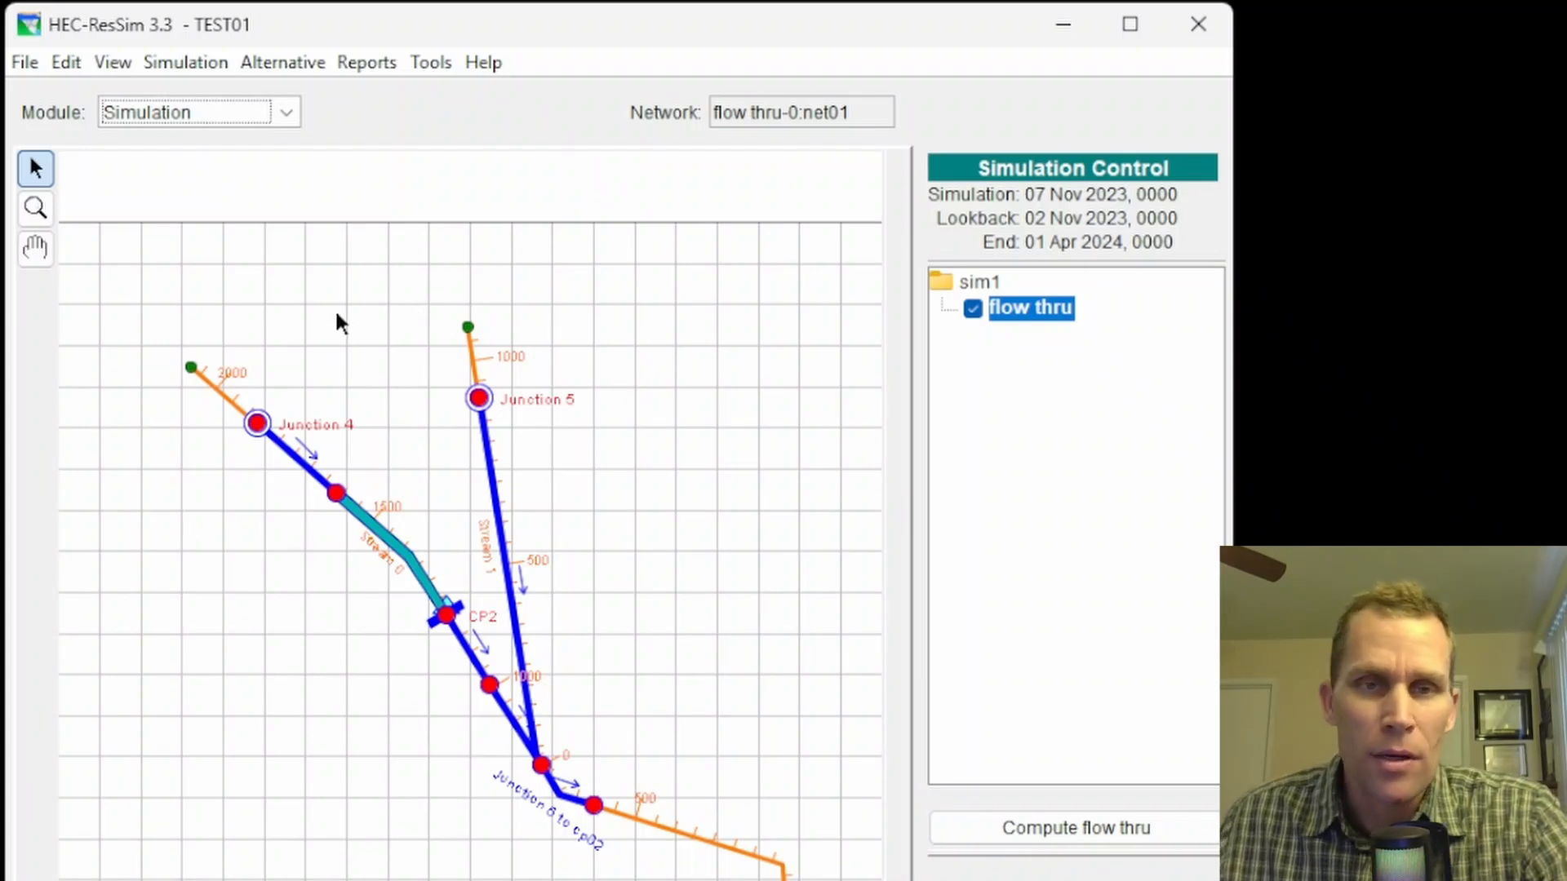
left_click(167, 64)
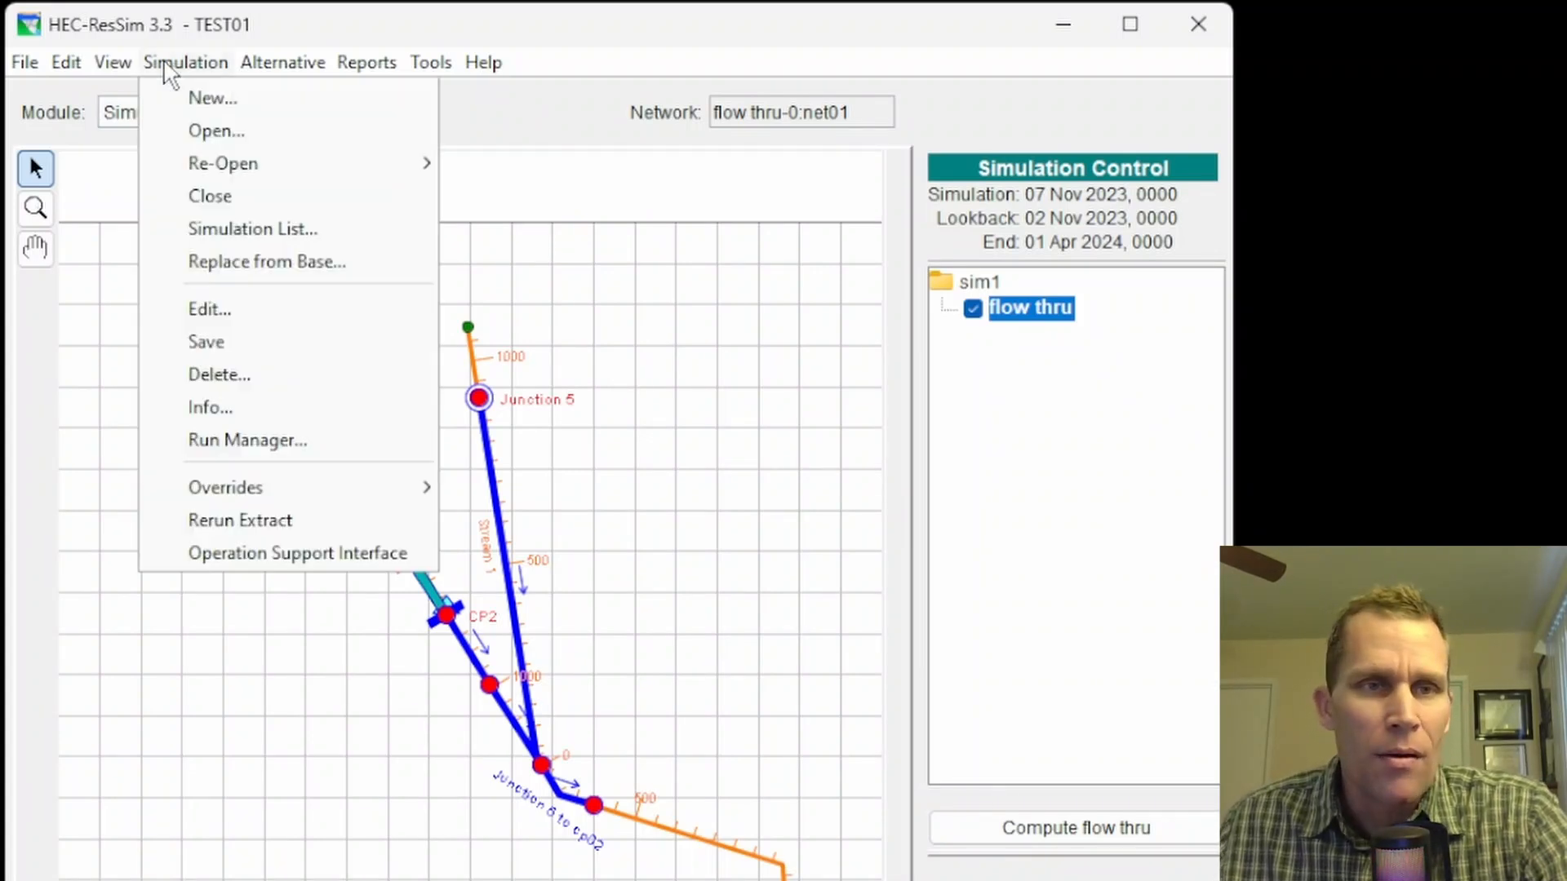
left_click(194, 97)
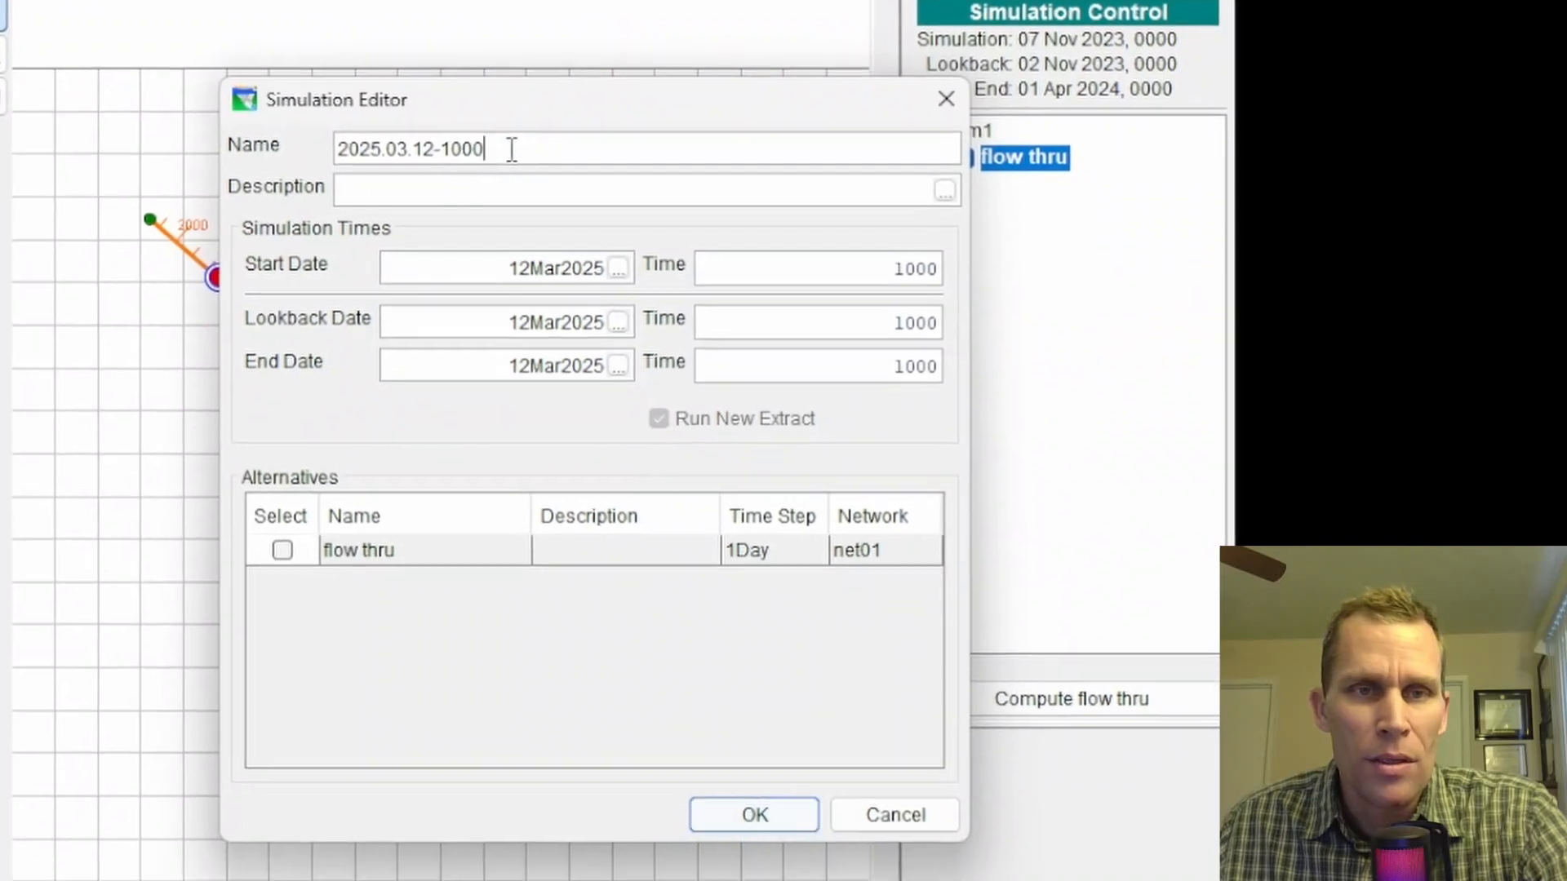
type("sim2")
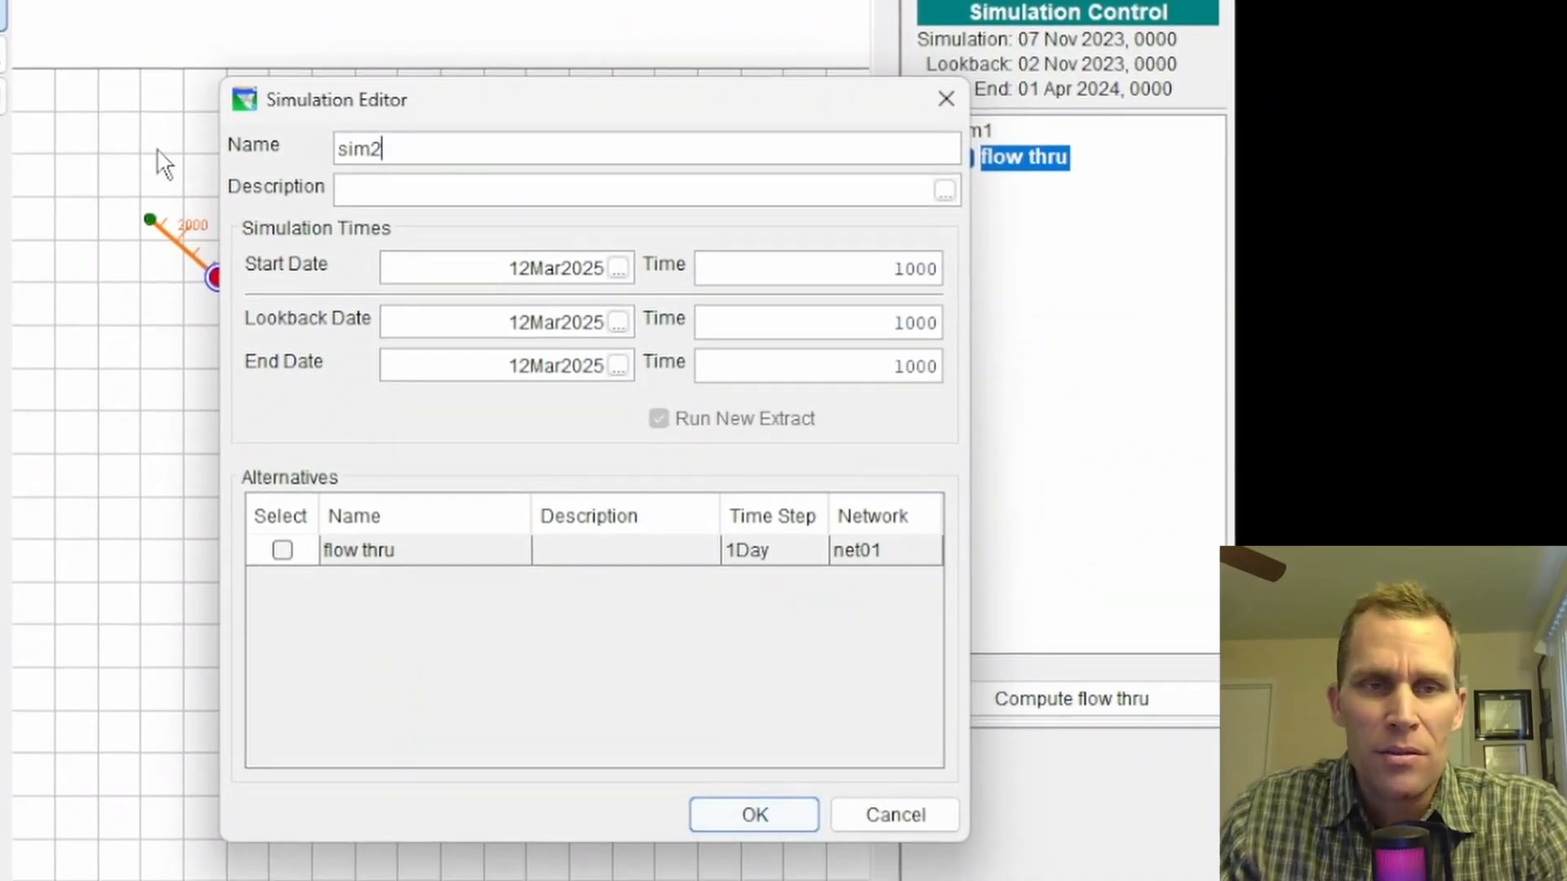
- Set sim2's start date to 06NOV2023, lookback date to 01NOV2023 and end date to 31MAR2024
left_click(509, 272)
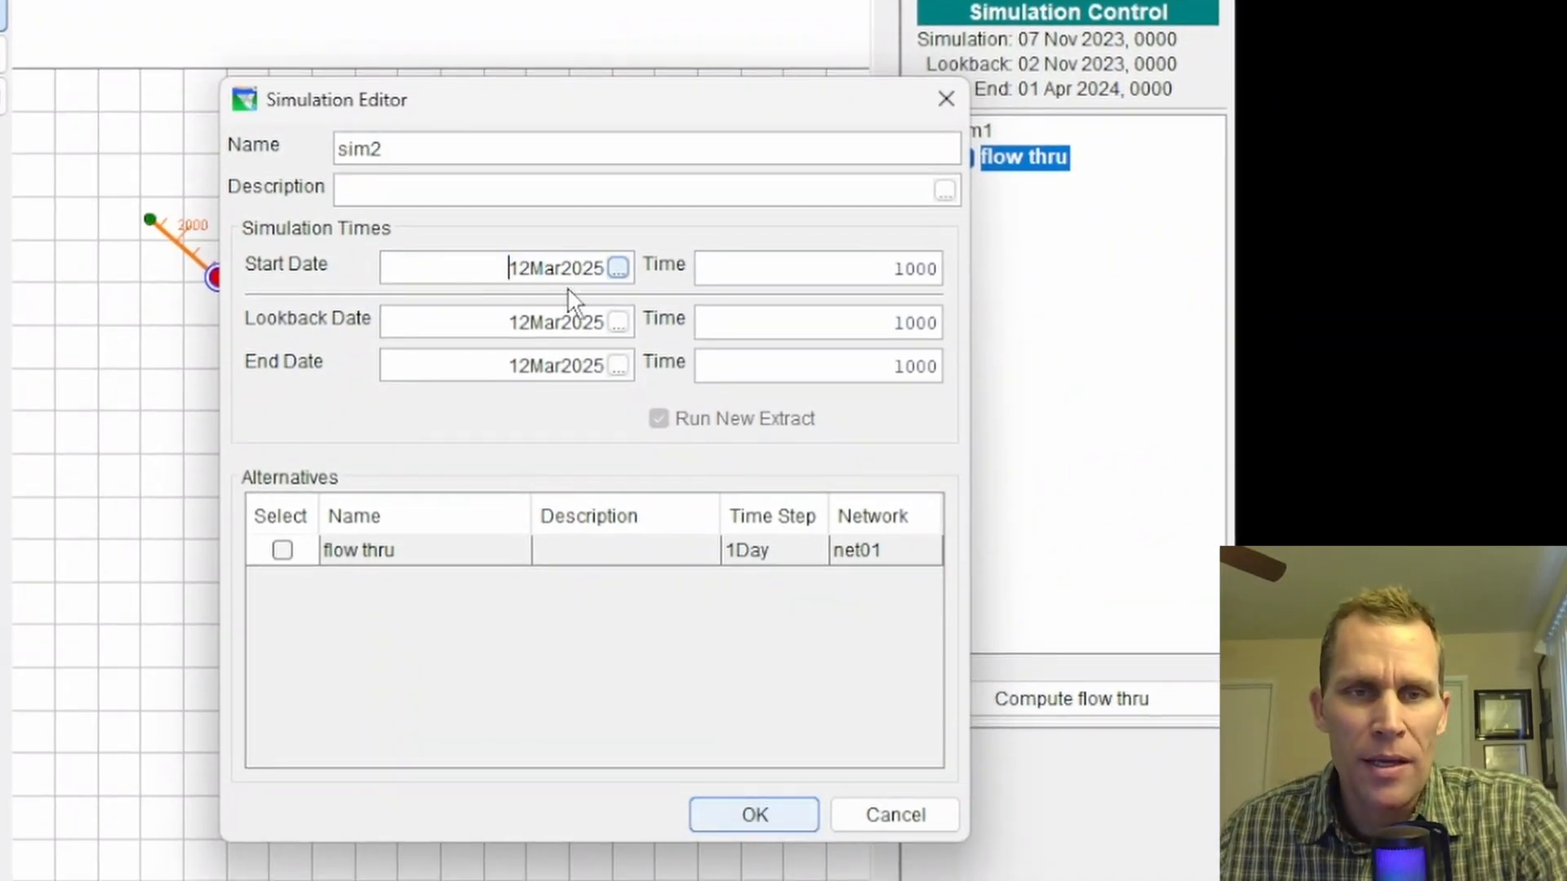
left_click_drag(508, 272, 608, 272)
type("06NOV2023")
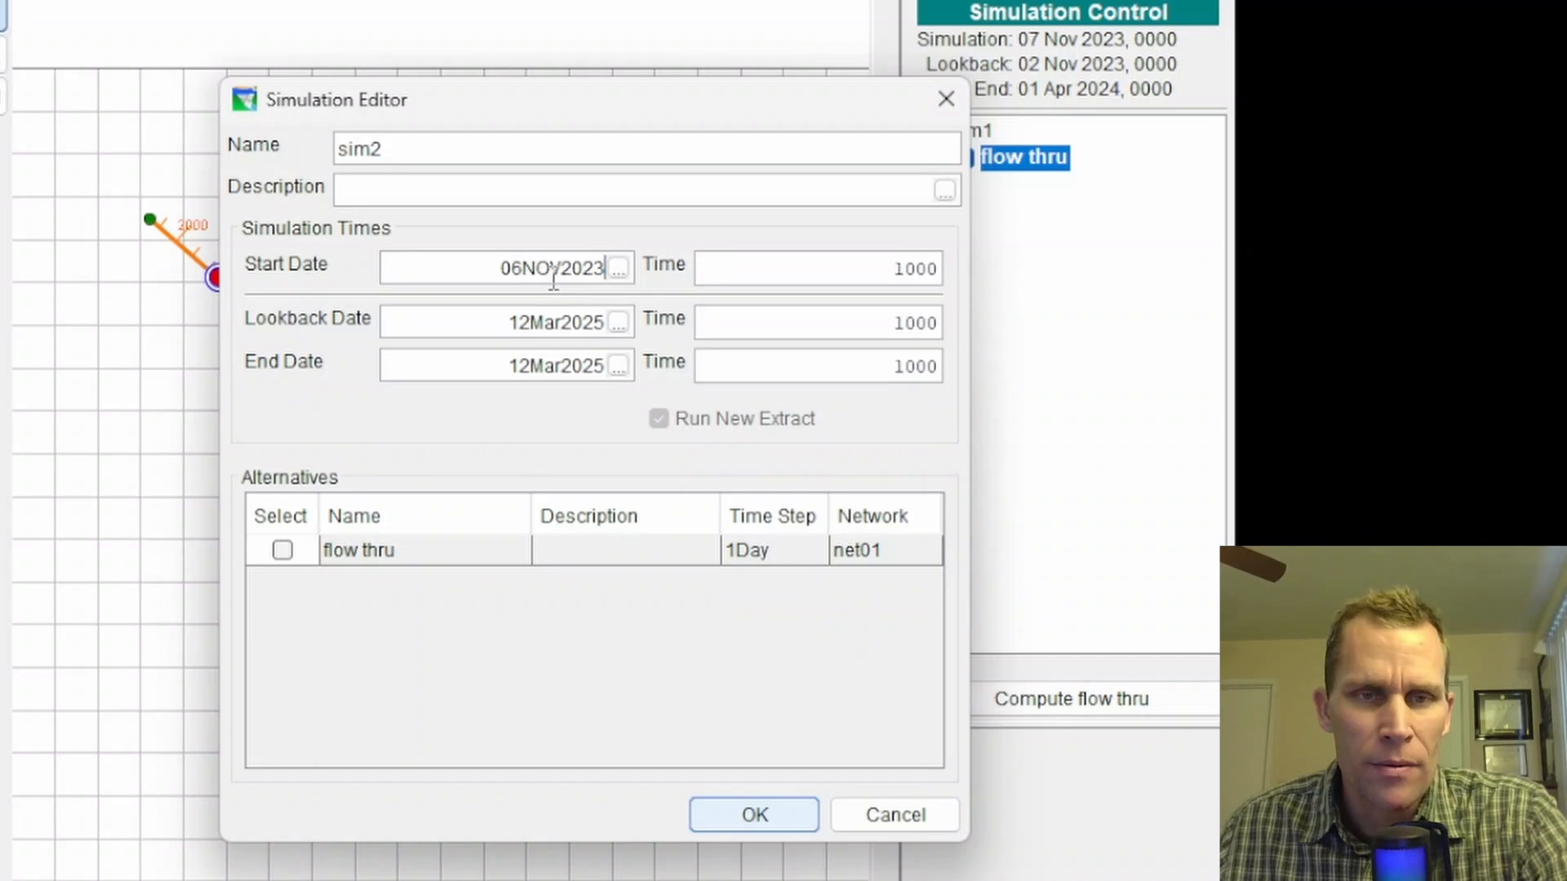
left_click(511, 322)
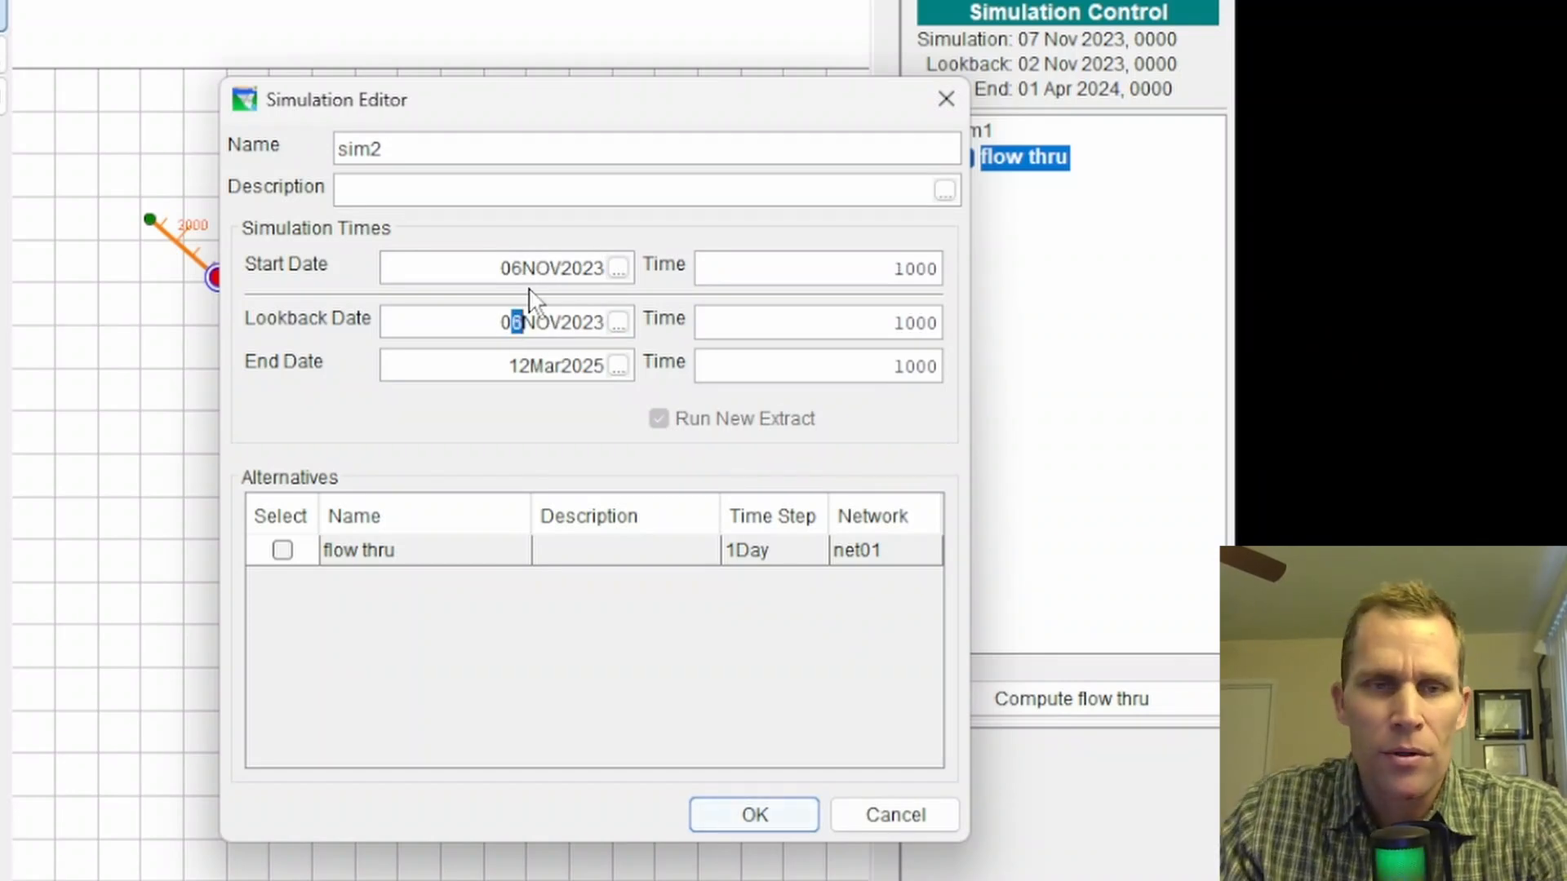
left_click_drag(501, 365, 665, 366)
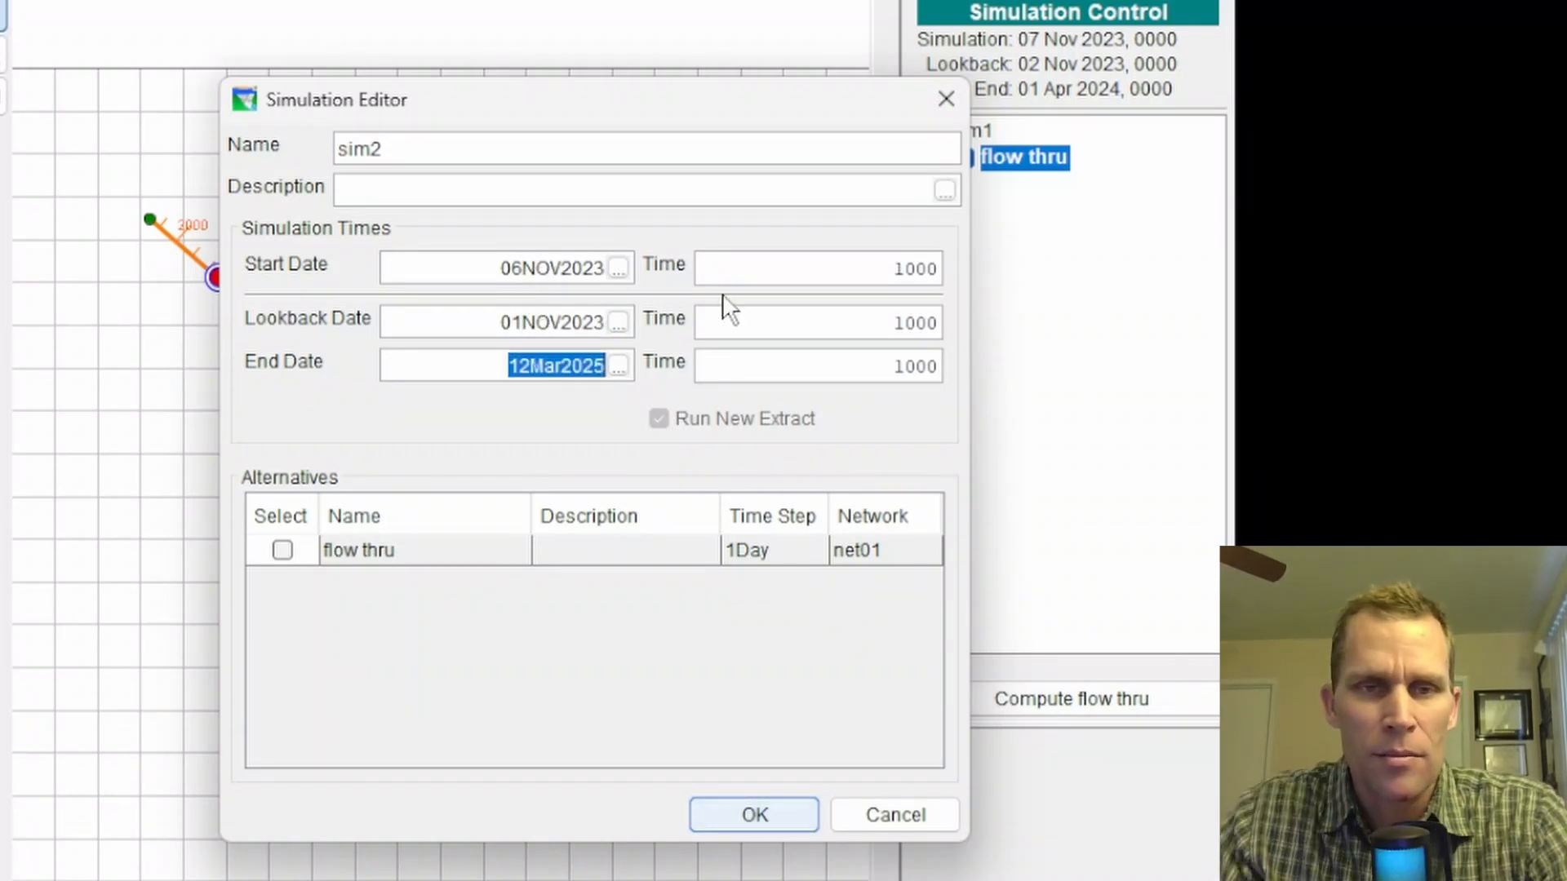
left_click_drag(490, 268, 721, 277)
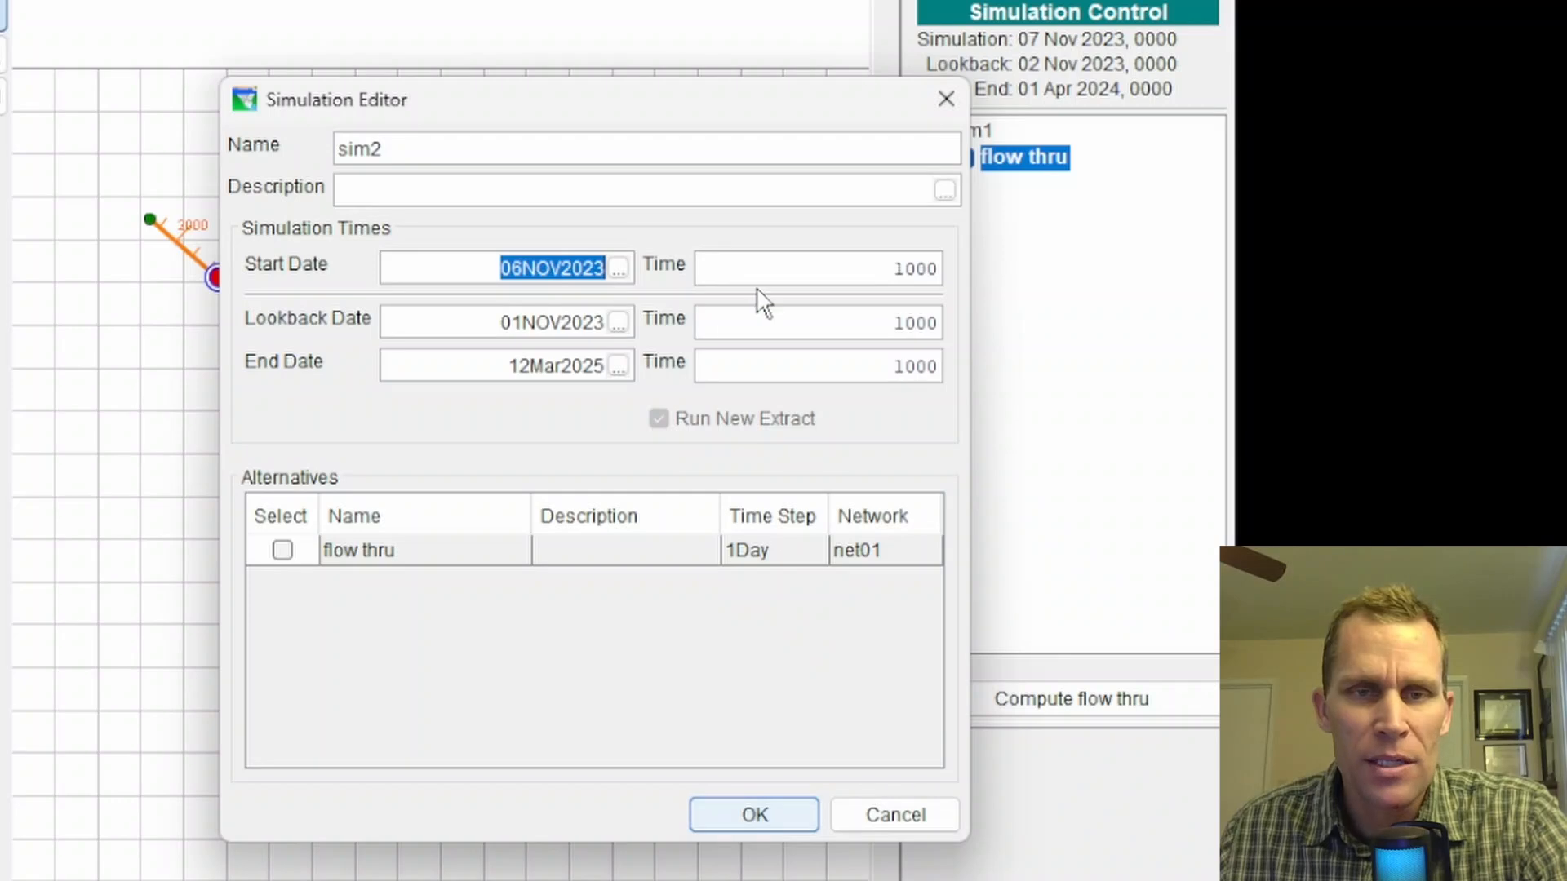
left_click(488, 370)
left_click_drag(488, 370, 767, 362)
type("31")
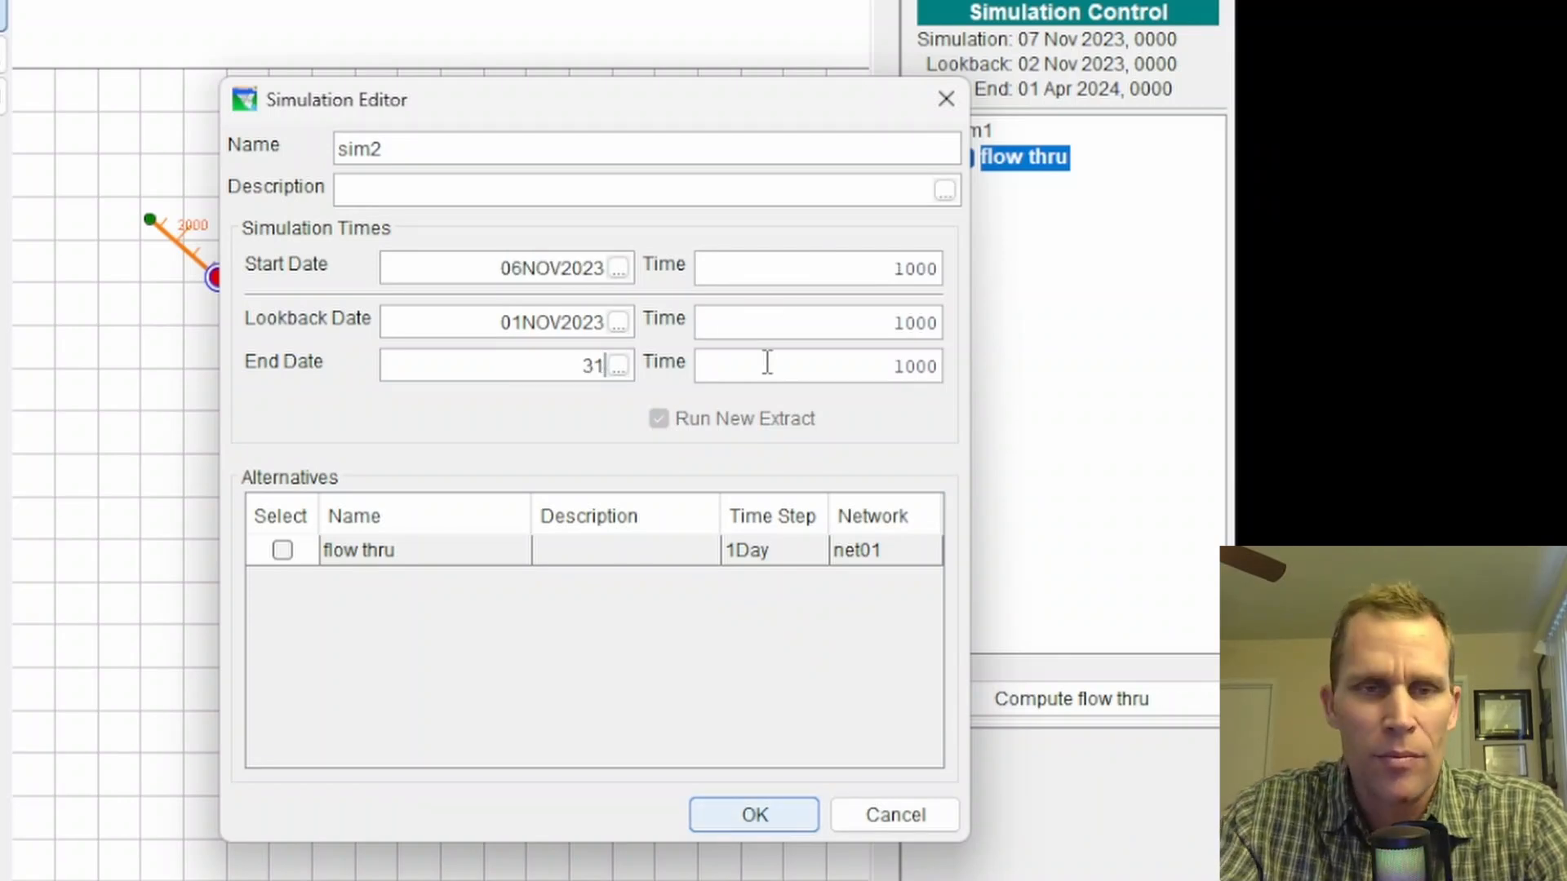
type("MAR202")
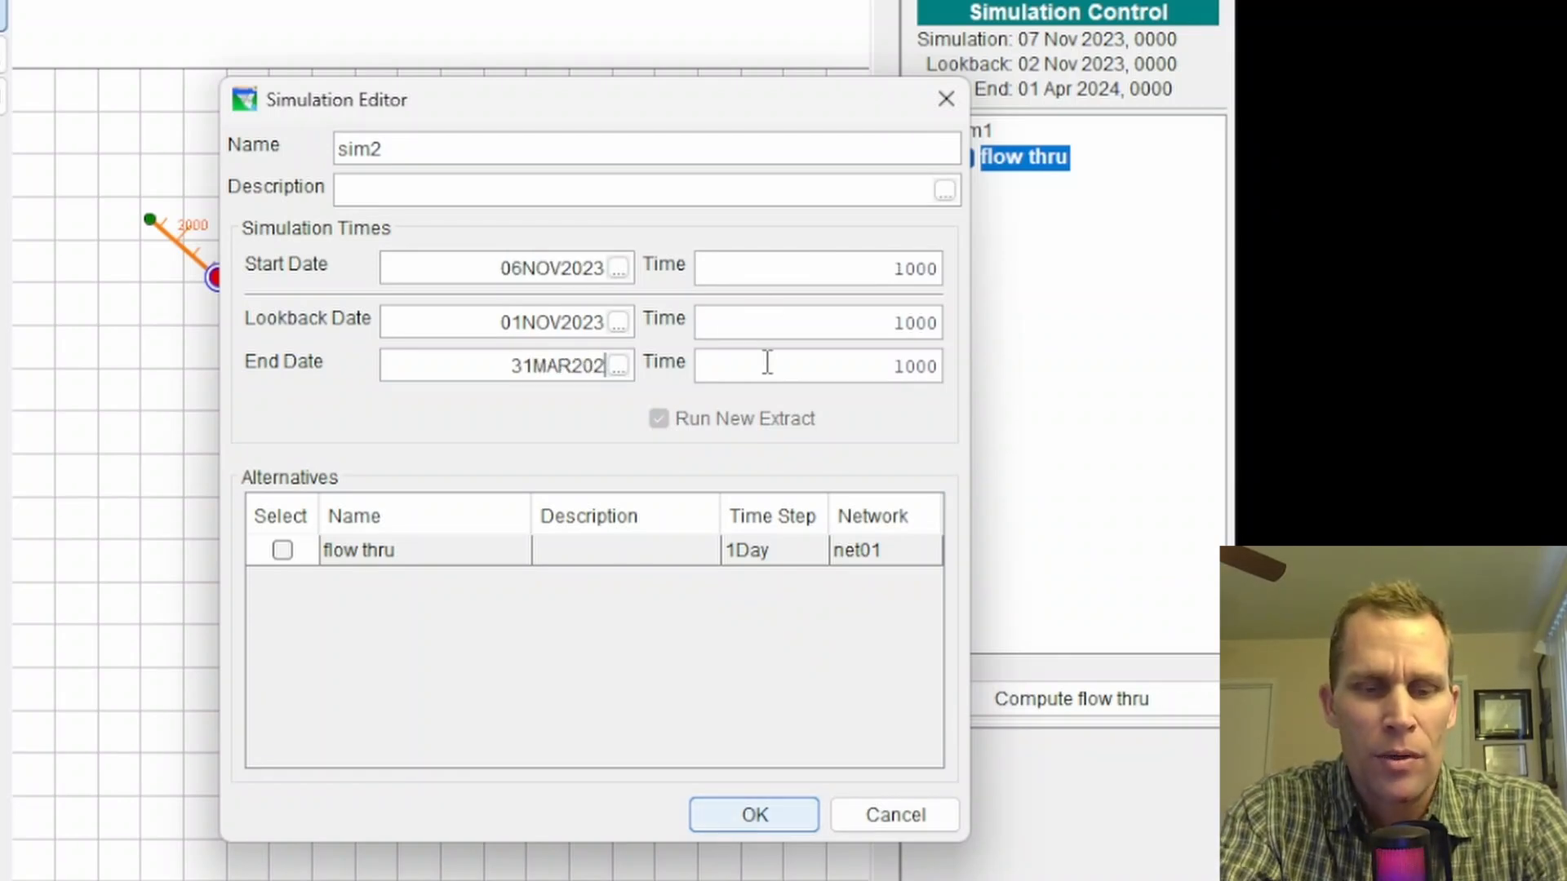
type("4")
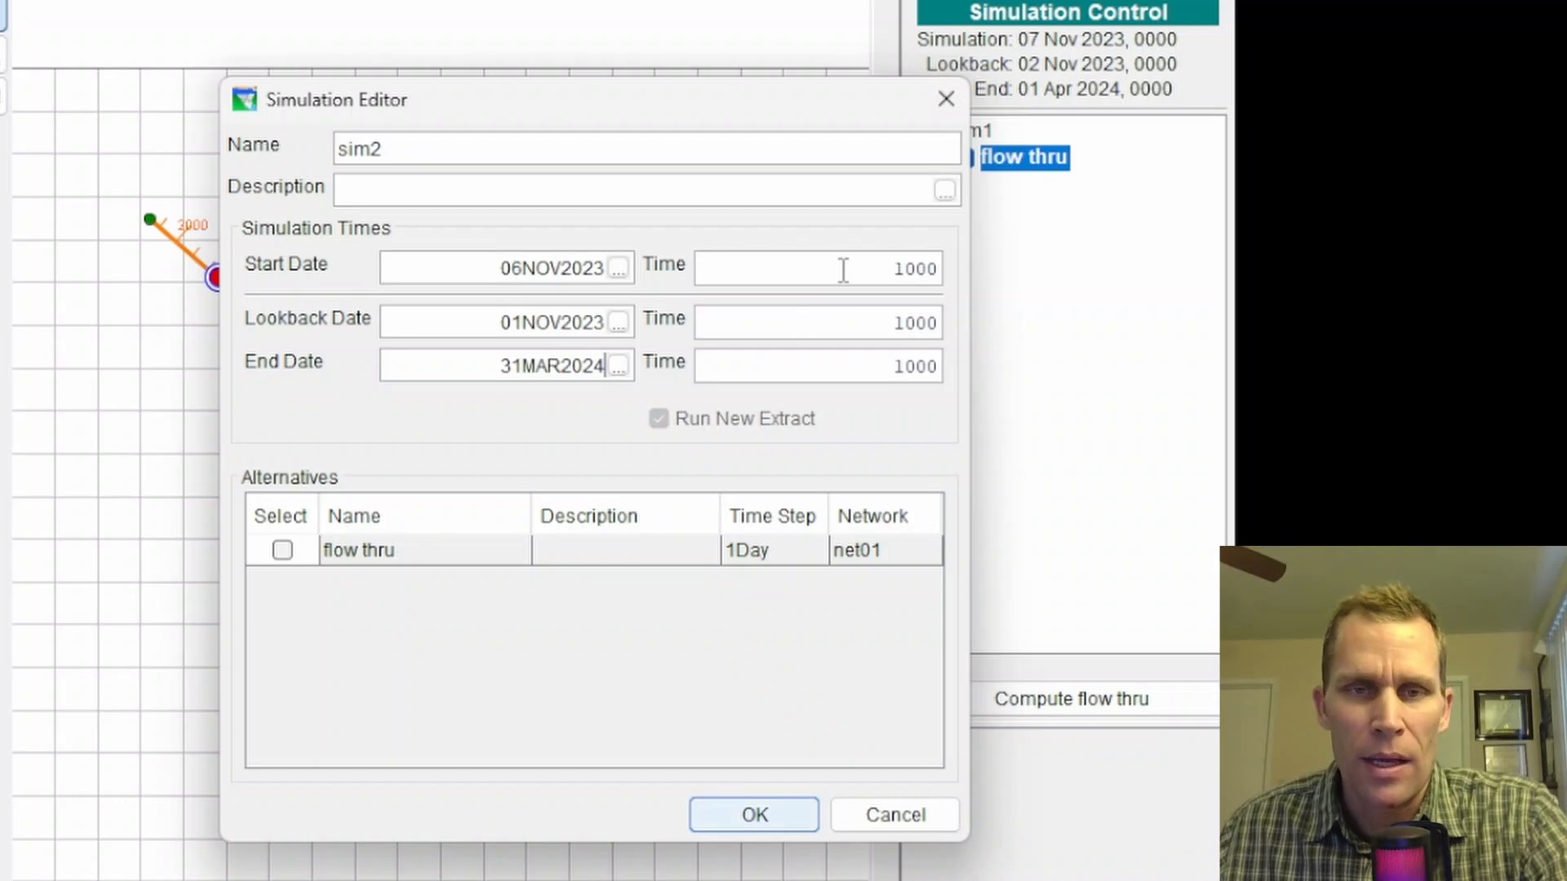
- Set the start, lookback and end times to 2400, include the flow thru alternative and create the simulation
left_click_drag(844, 269, 1173, 272)
type("2400")
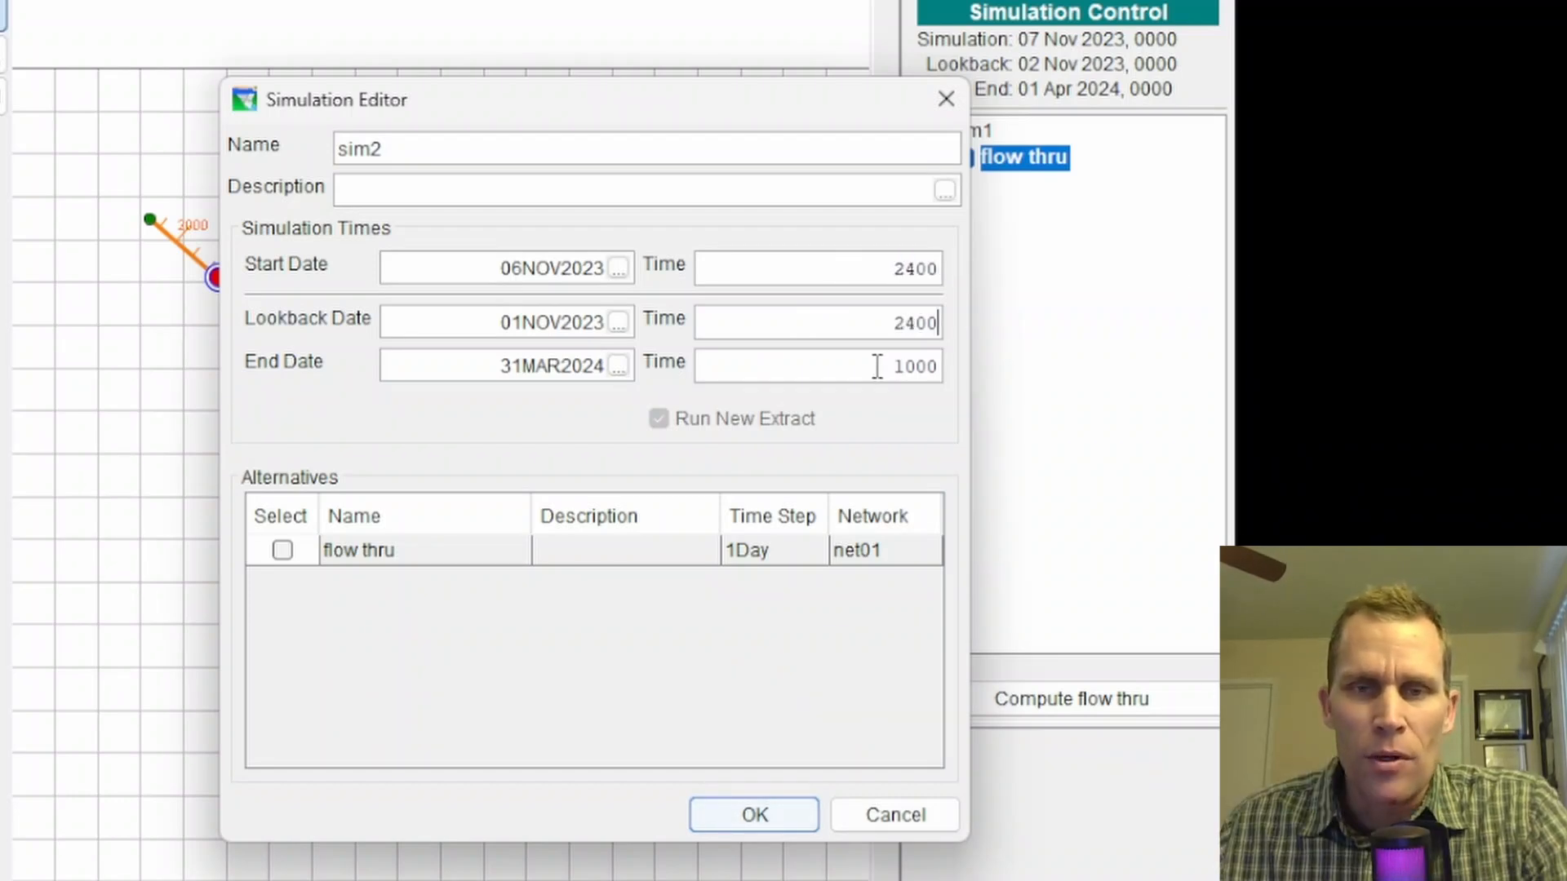
left_click_drag(876, 367, 1010, 395)
type("2400")
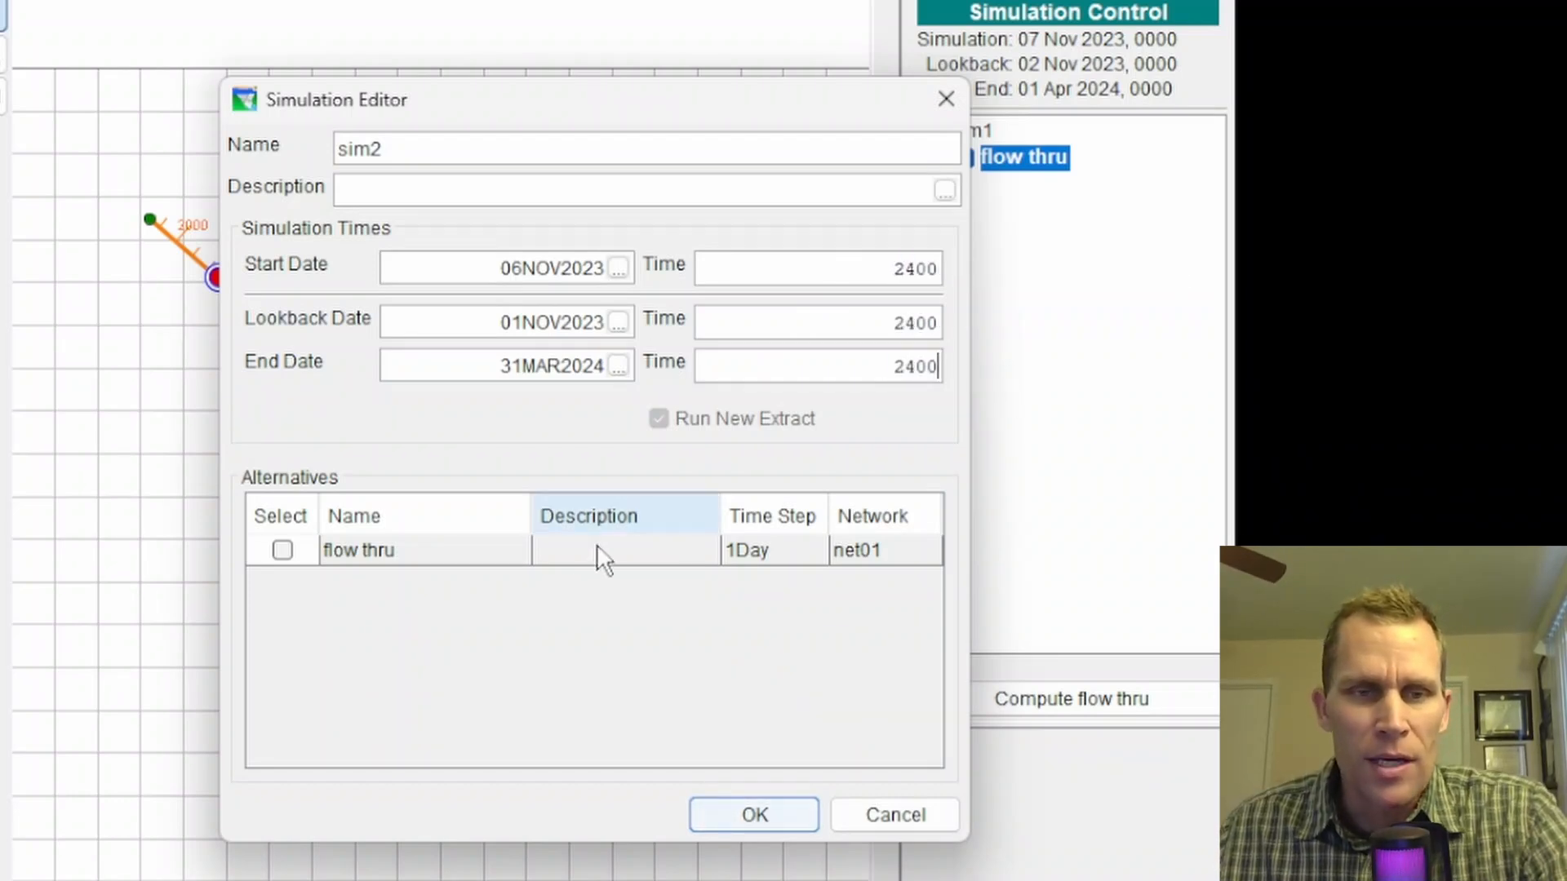
left_click(283, 551)
left_click(757, 828)
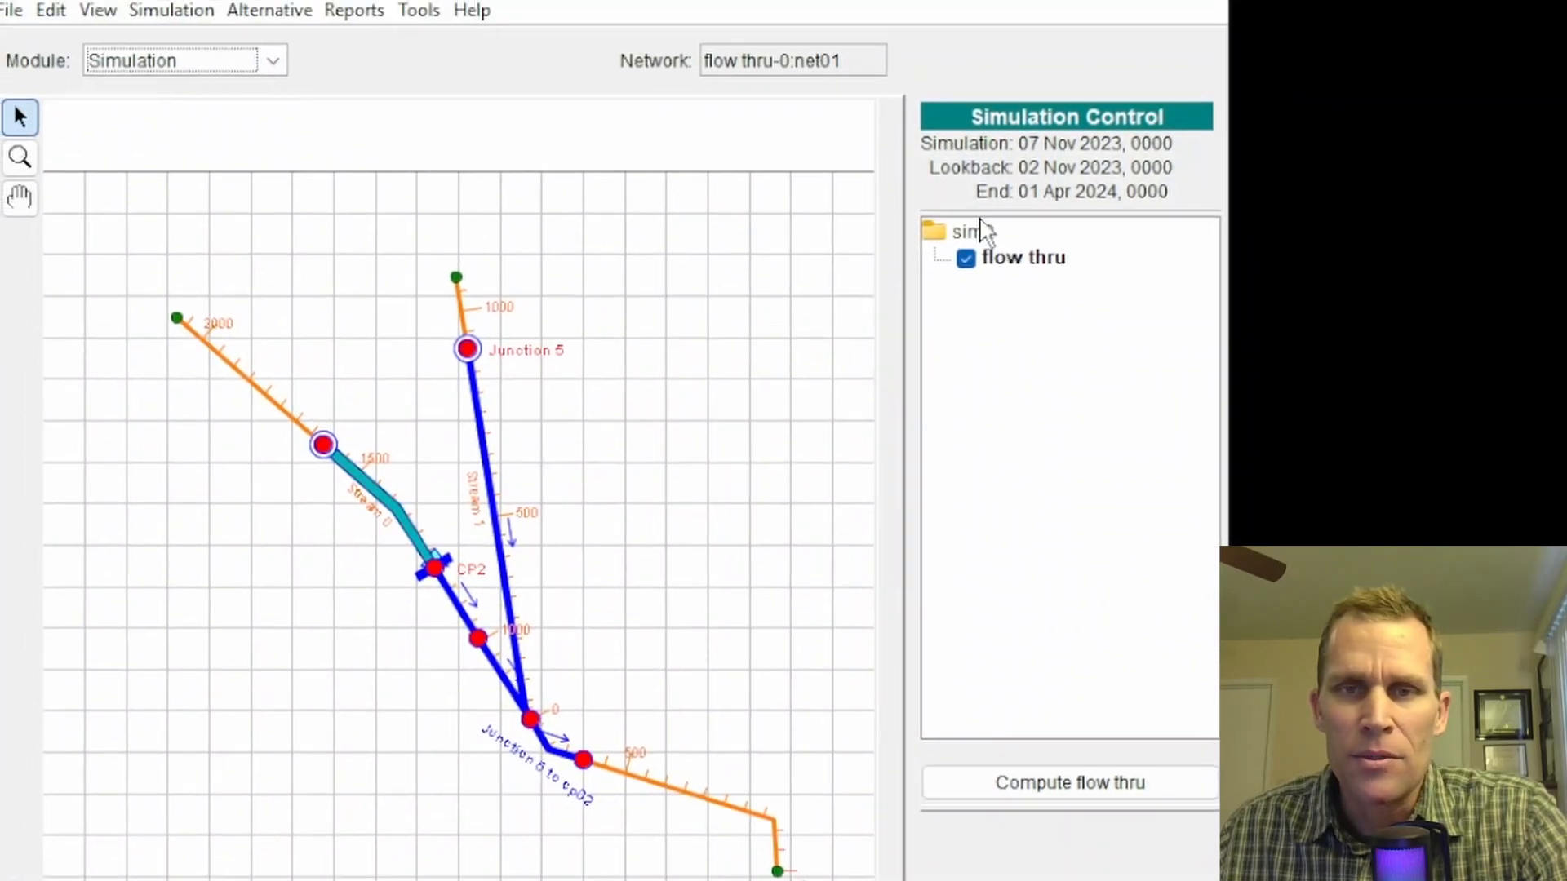
- Compute the flow thru alternative in sim2 and close the compute message window
right_click(997, 195)
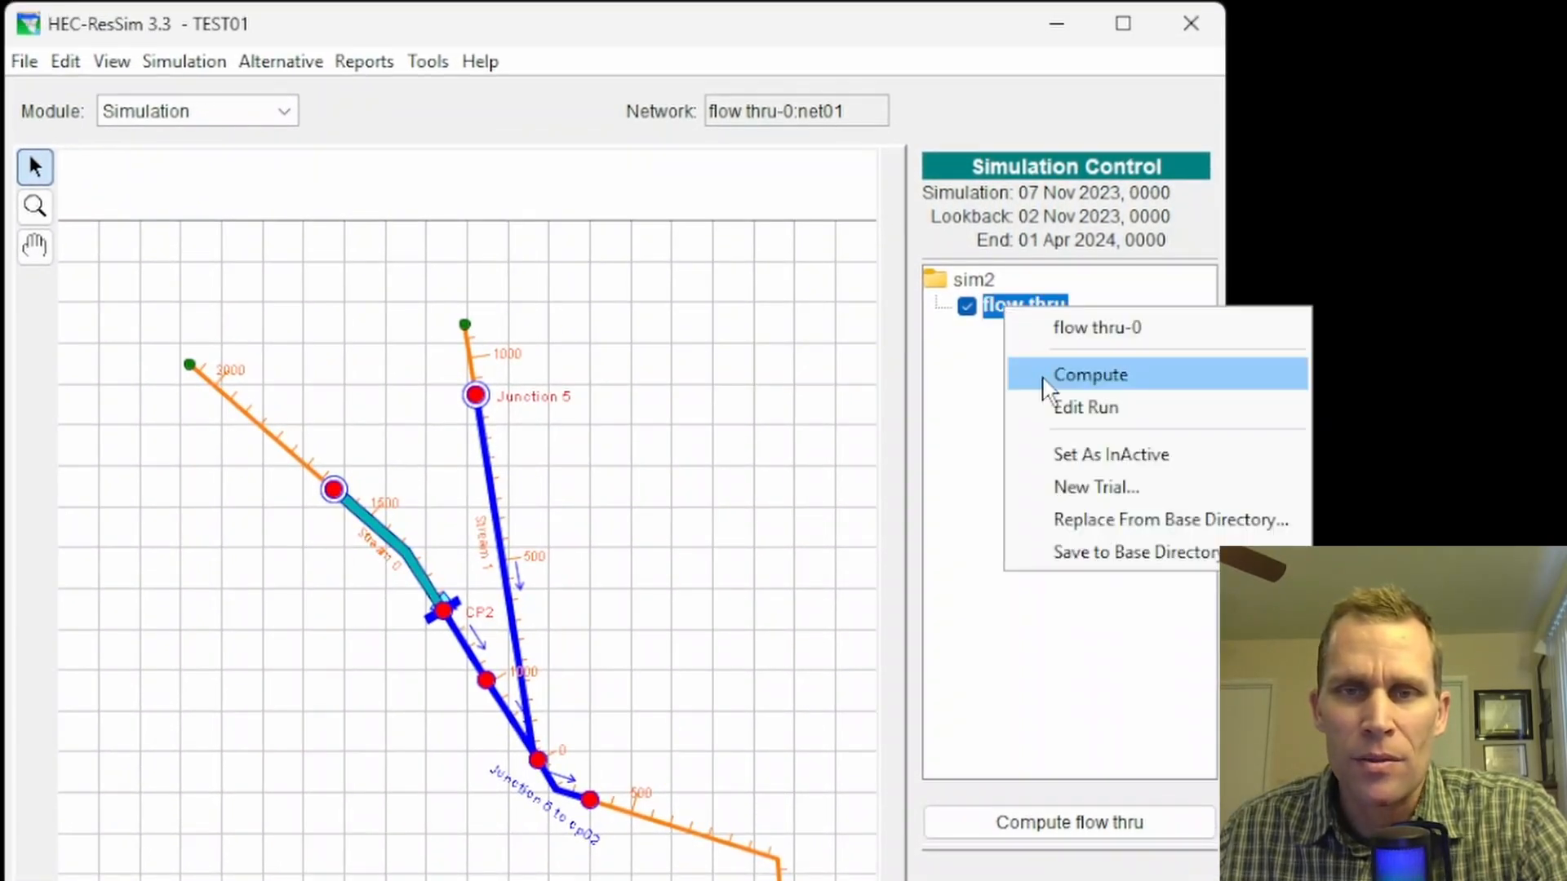
left_click(1044, 380)
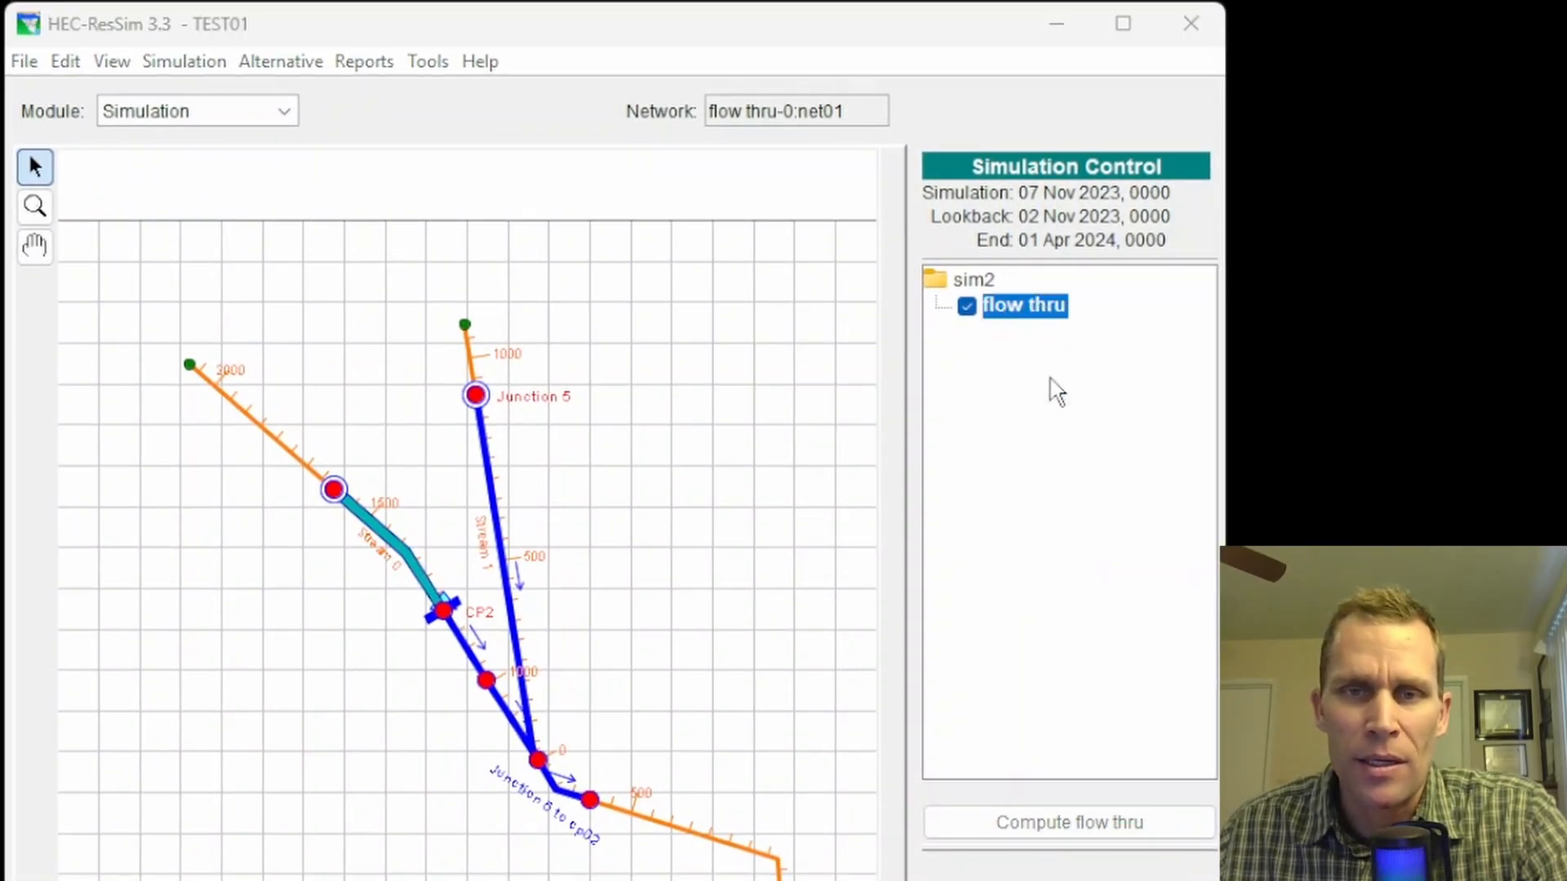
left_click_drag(615, 400, 587, 316)
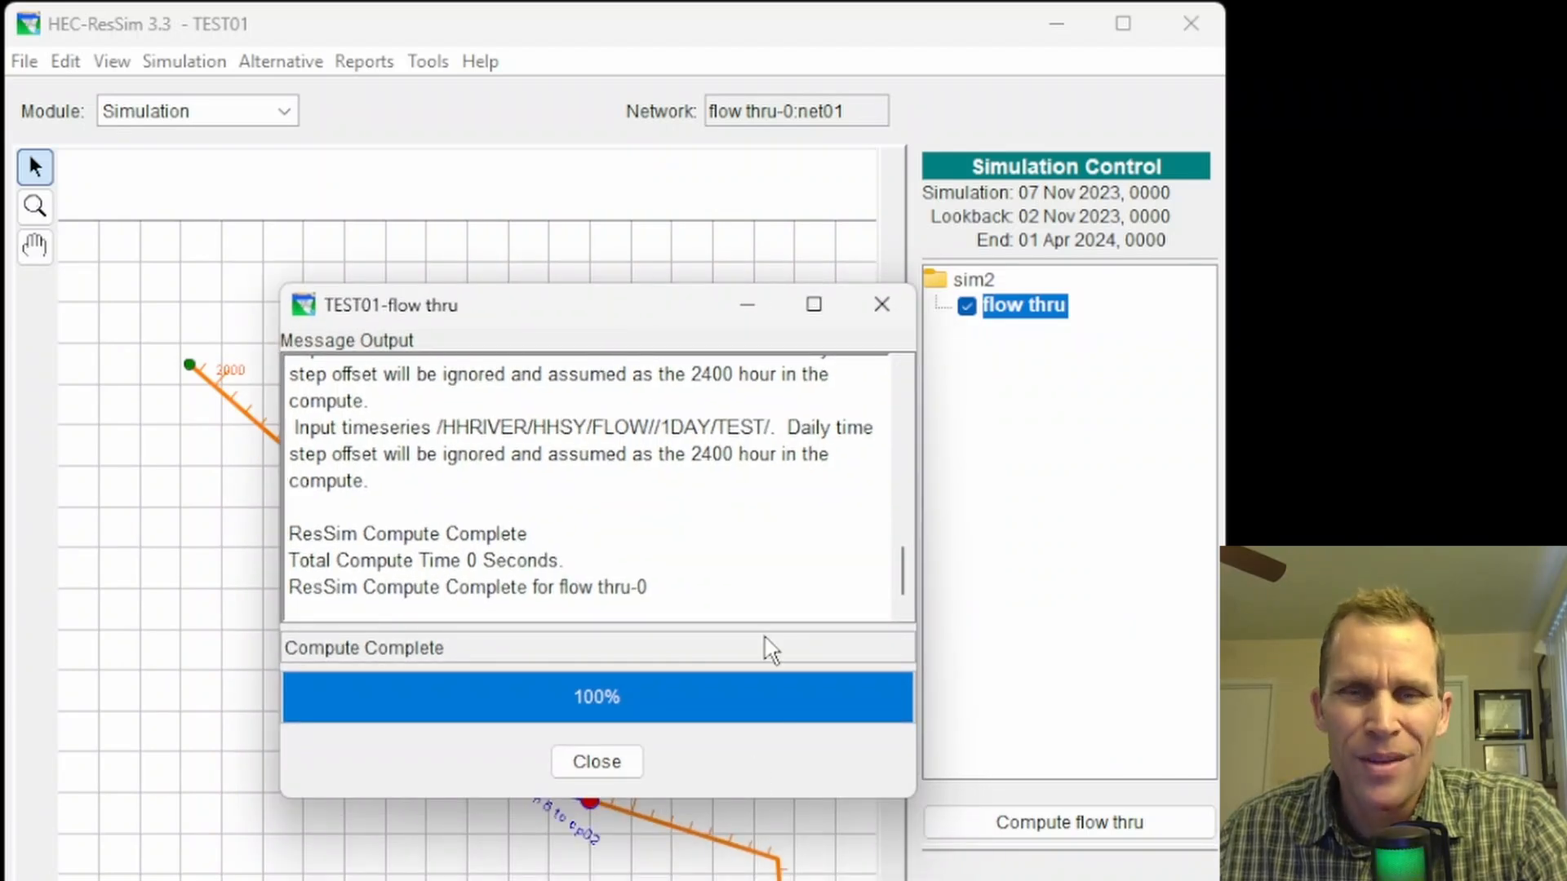
left_click(880, 305)
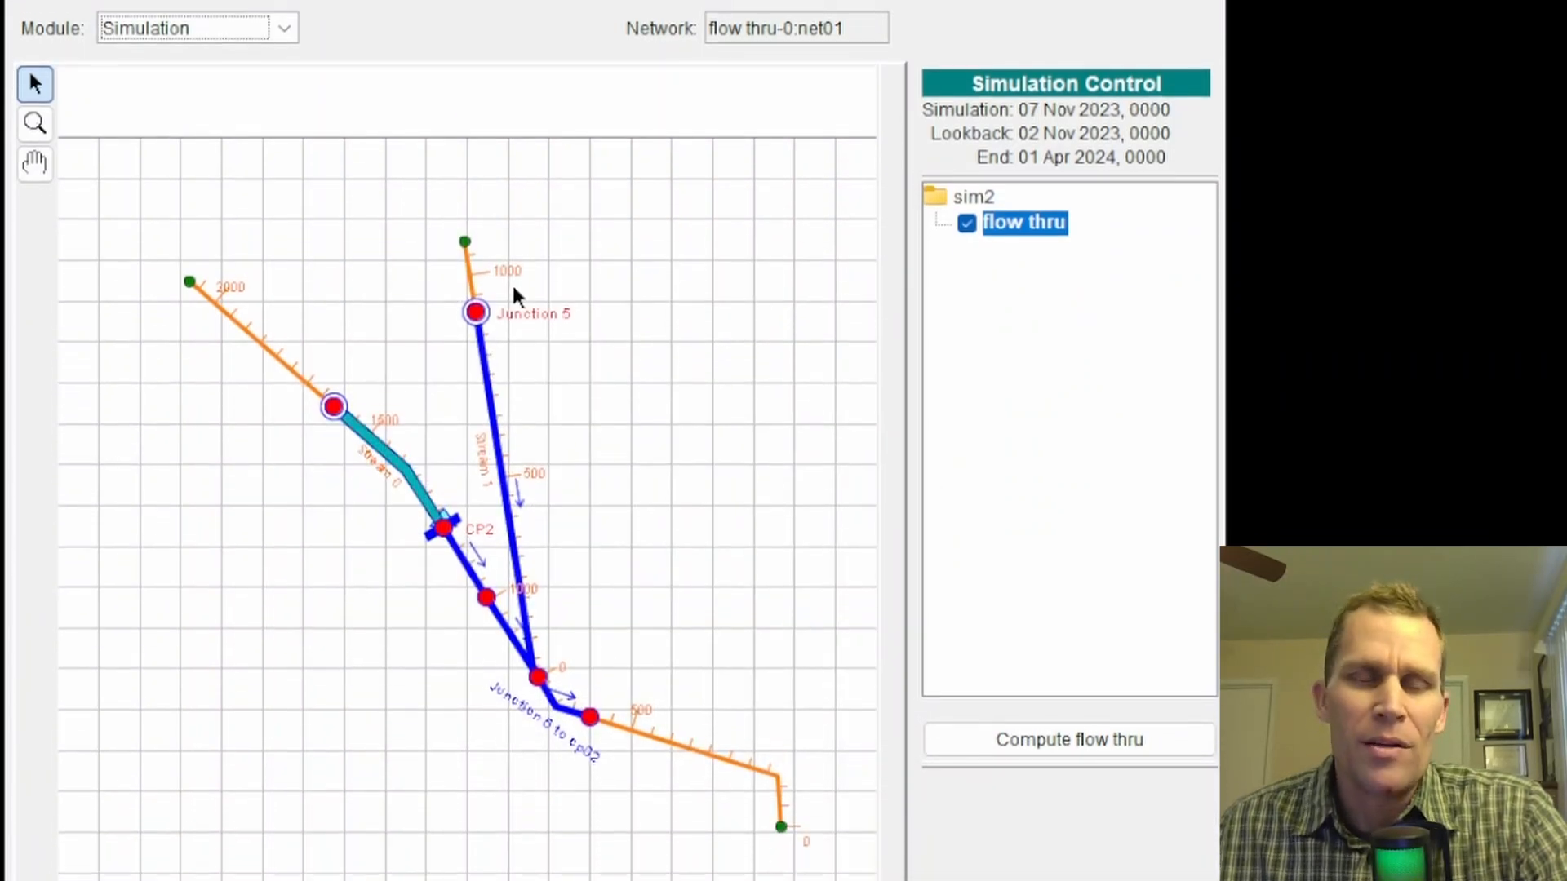
- Plot the results for reservoir 01RE, examine its pool elevation, inflow and outflow, and close the plot
right_click(366, 383)
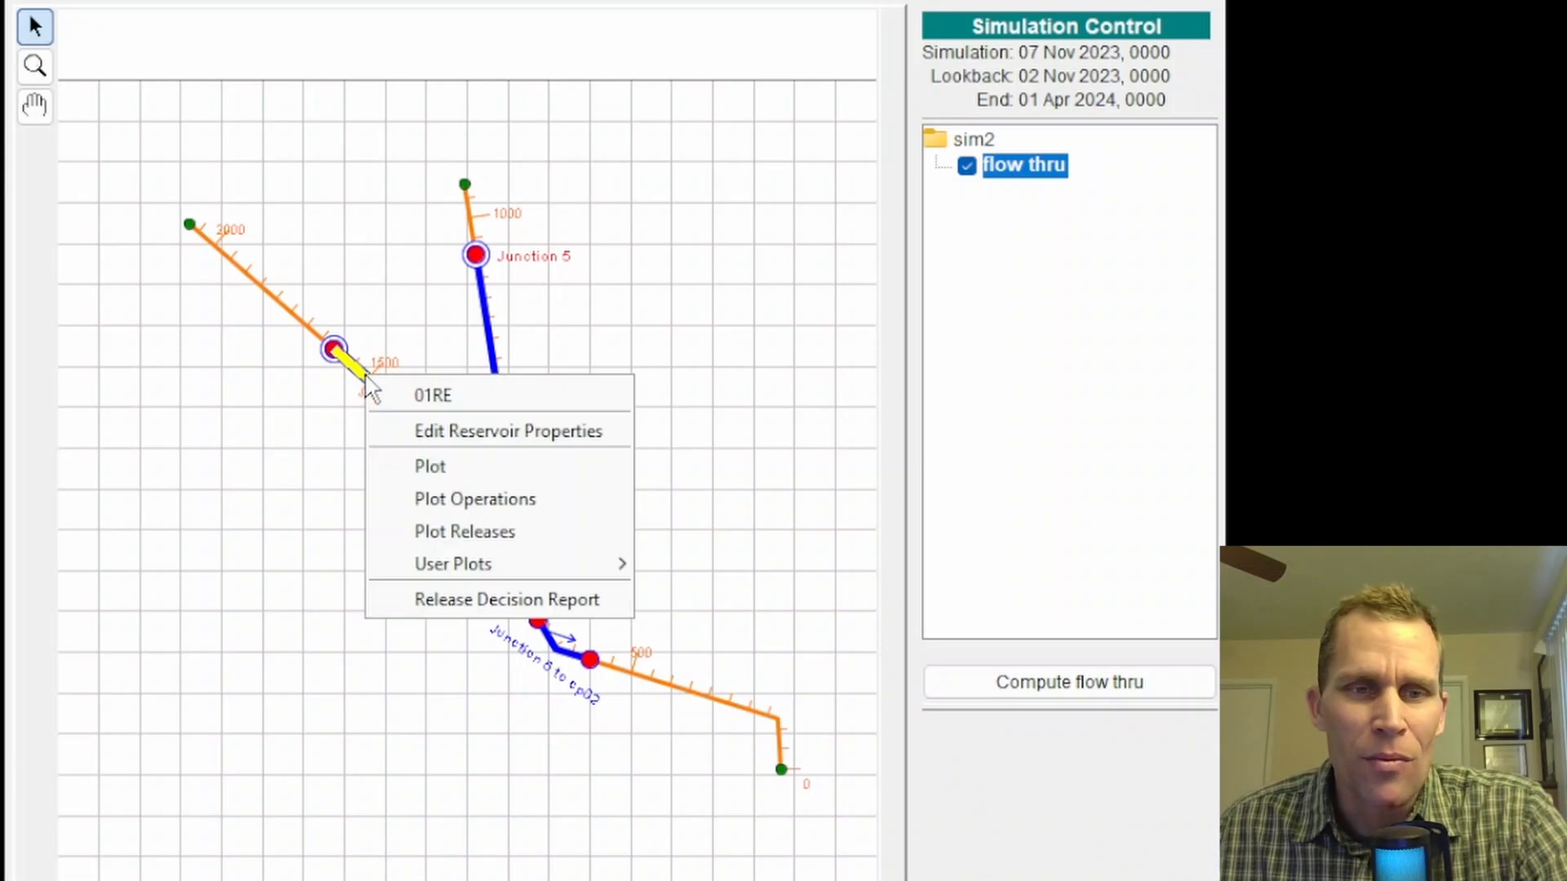
left_click(432, 468)
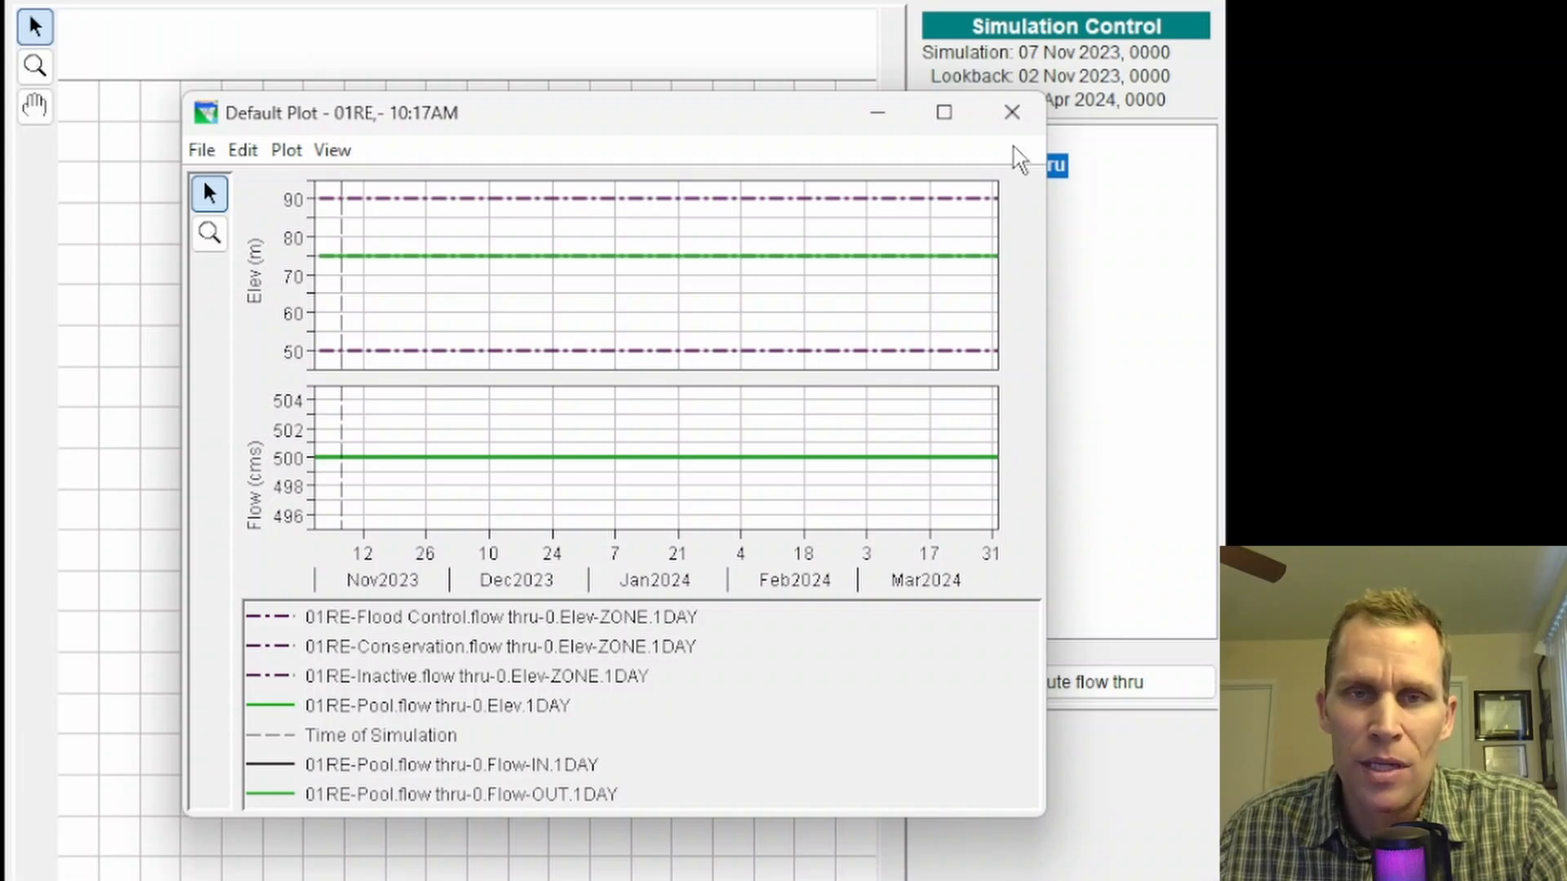
left_click(1012, 112)
- Plot and examine the flow in the Junction 5 to Junction 6 and Junction 6 to cp02 reaches, closing each plot
right_click(498, 373)
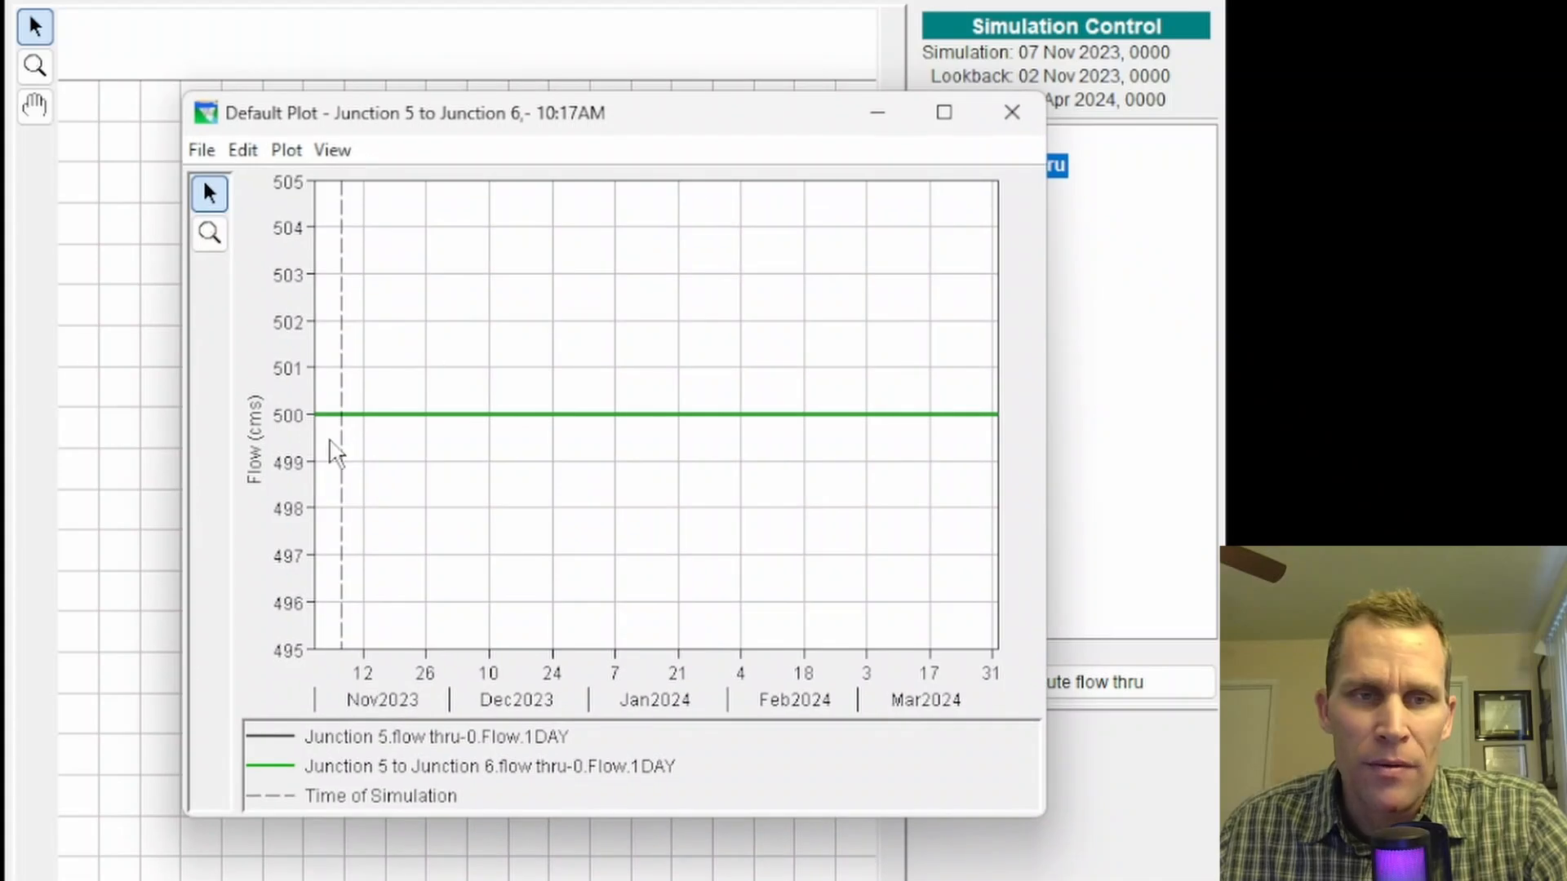
left_click(1008, 115)
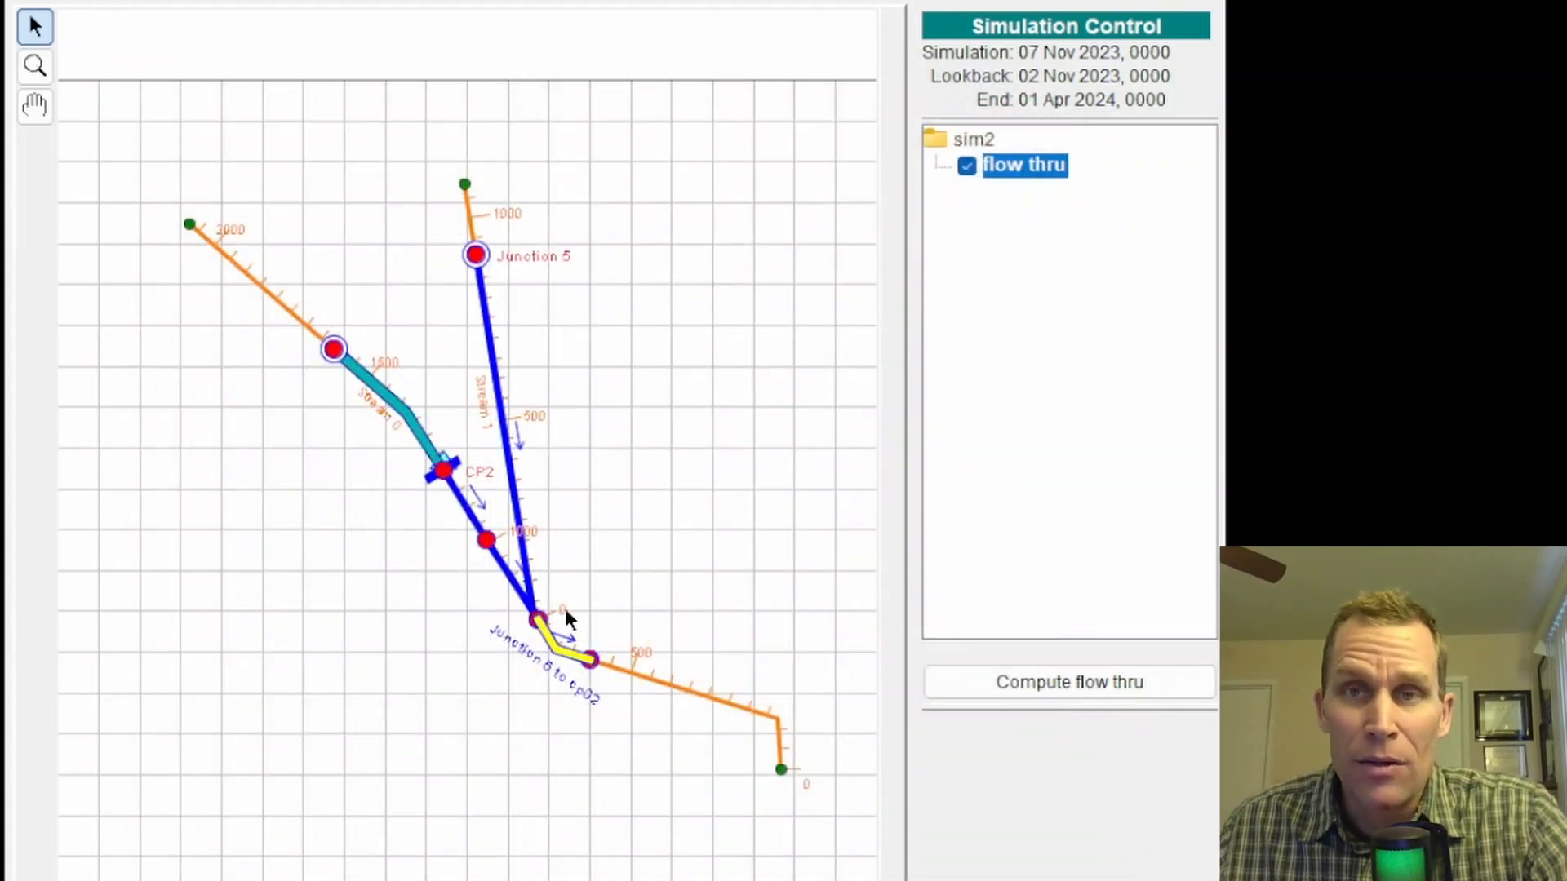
right_click(550, 645)
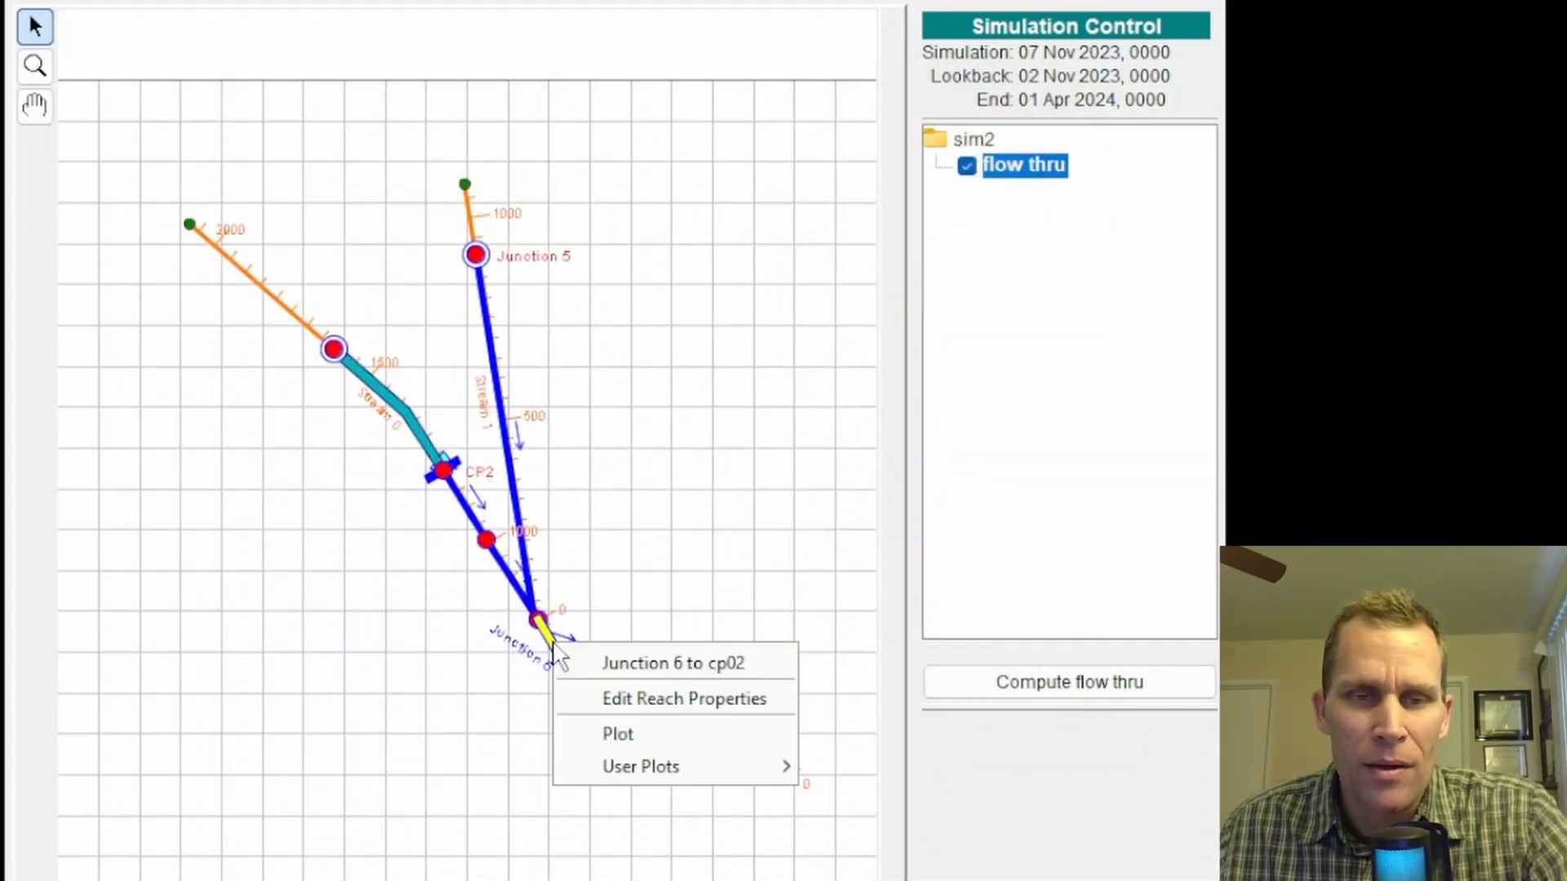
left_click(613, 737)
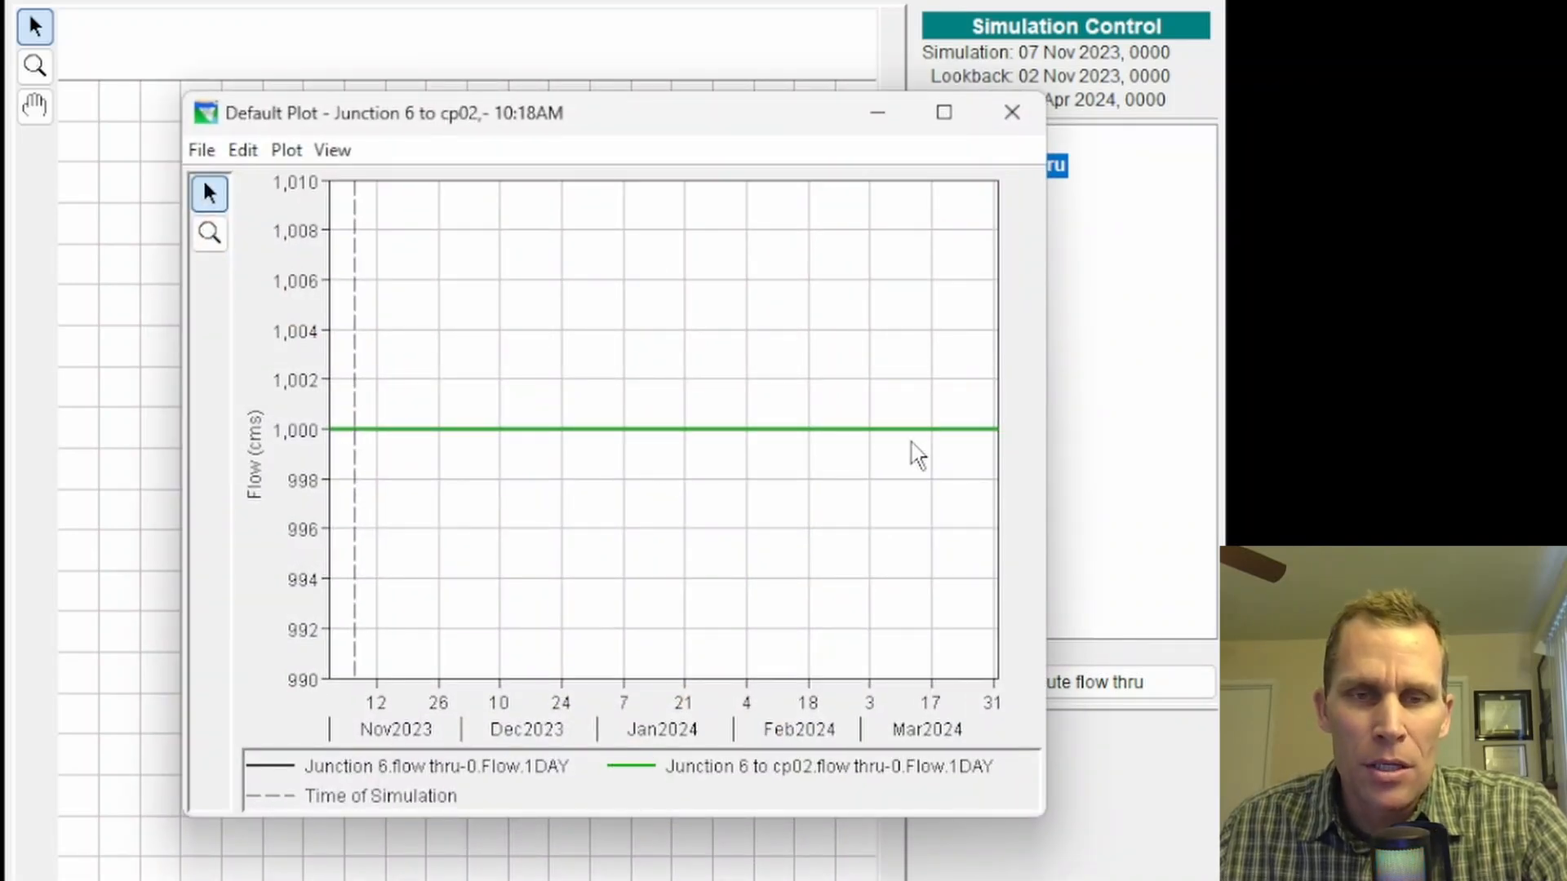
left_click(1012, 112)
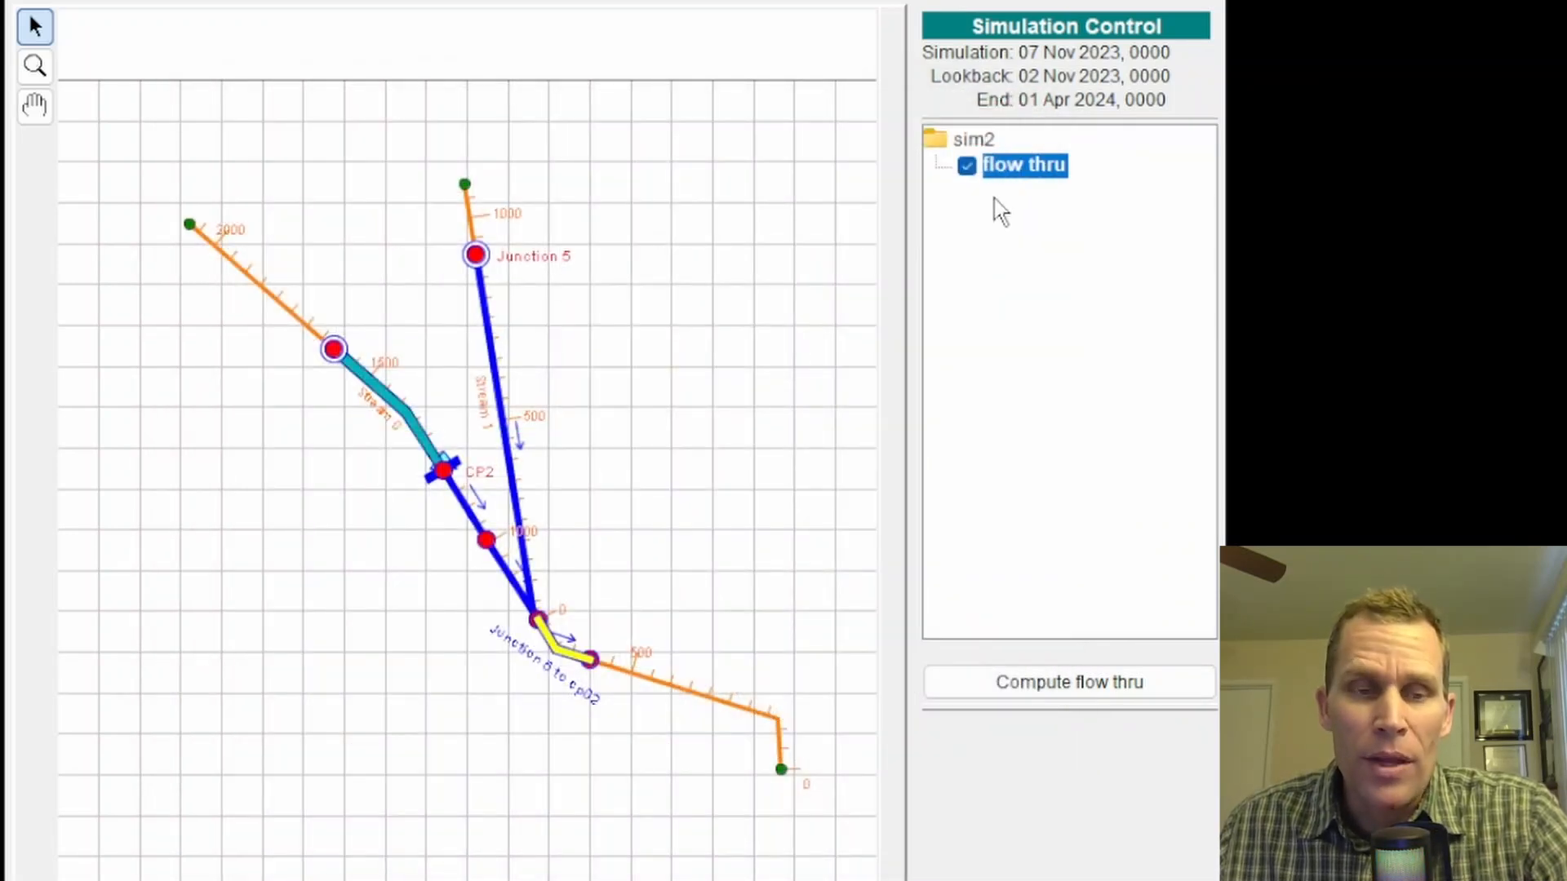